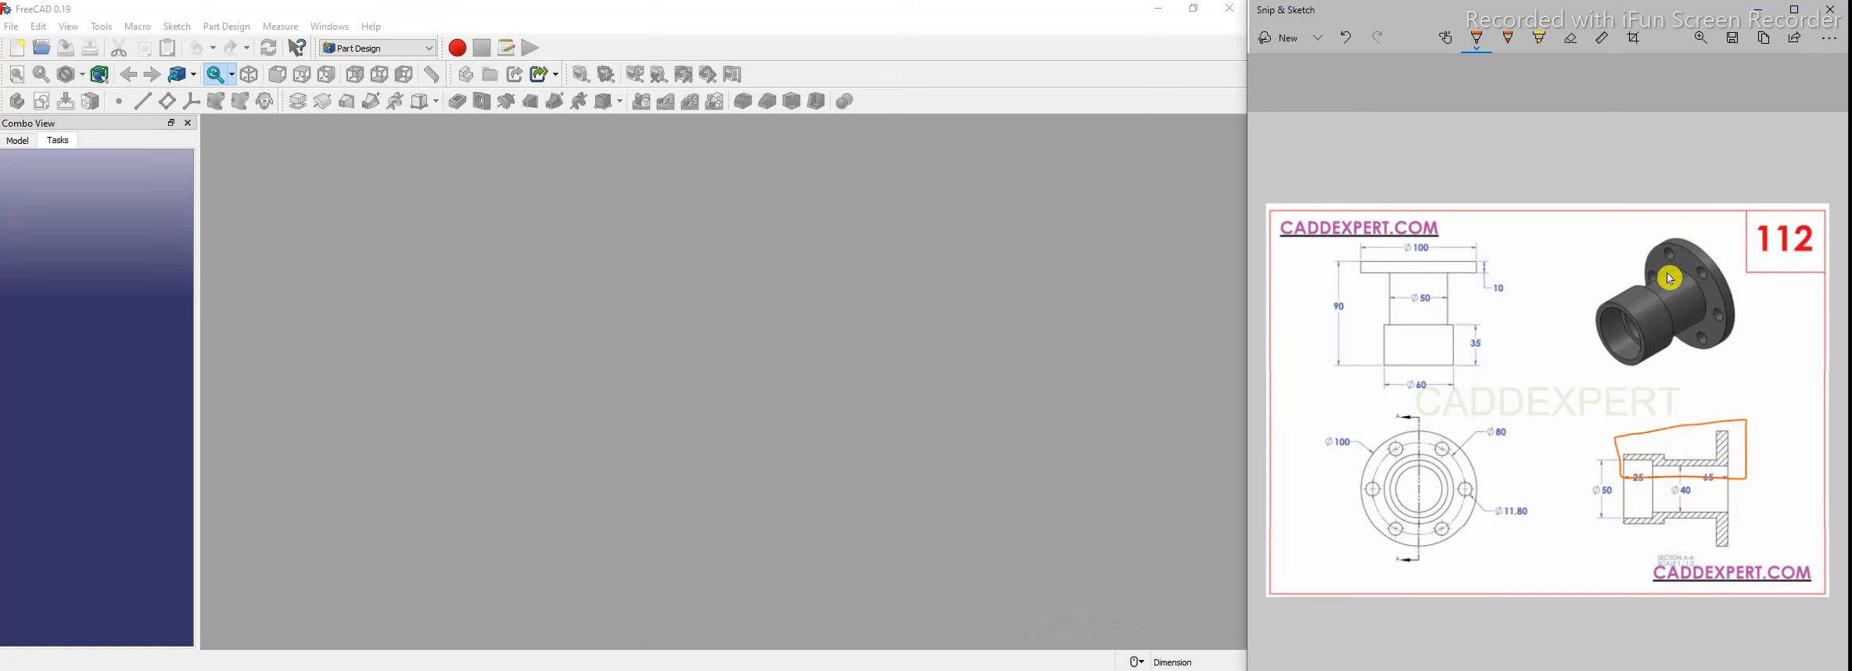
# Trace the flange's bolt-hole arc on the reference drawing's isometric view and erase all pen marks from the drawing
pyautogui.moveTo(1679, 260)
pyautogui.mouseDown()
pyautogui.moveTo(1713, 305)
pyautogui.moveTo(1707, 346)
pyautogui.mouseUp()
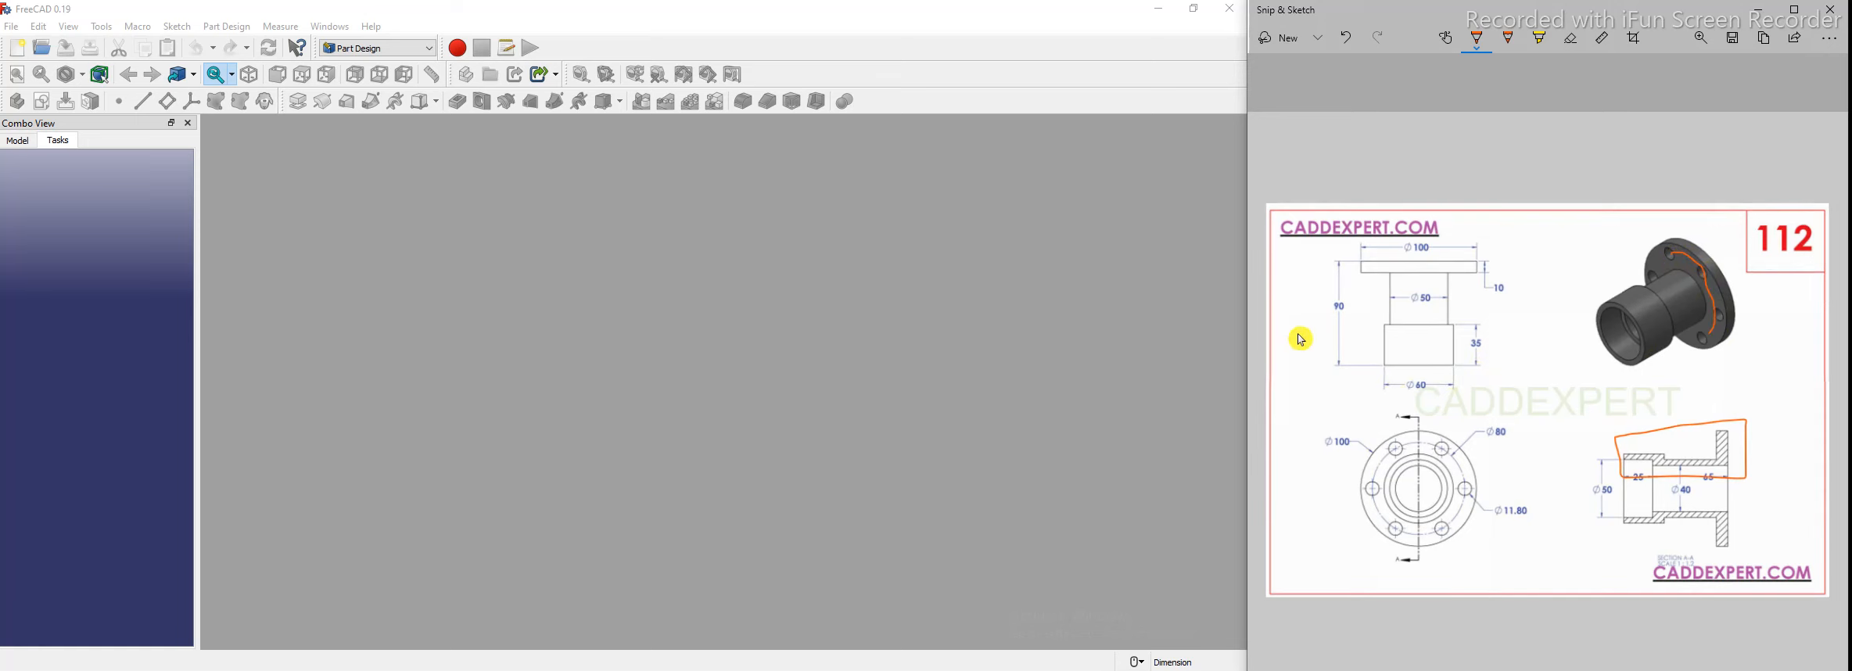
pyautogui.click(1570, 37)
pyautogui.click(1750, 479)
pyautogui.click(1681, 262)
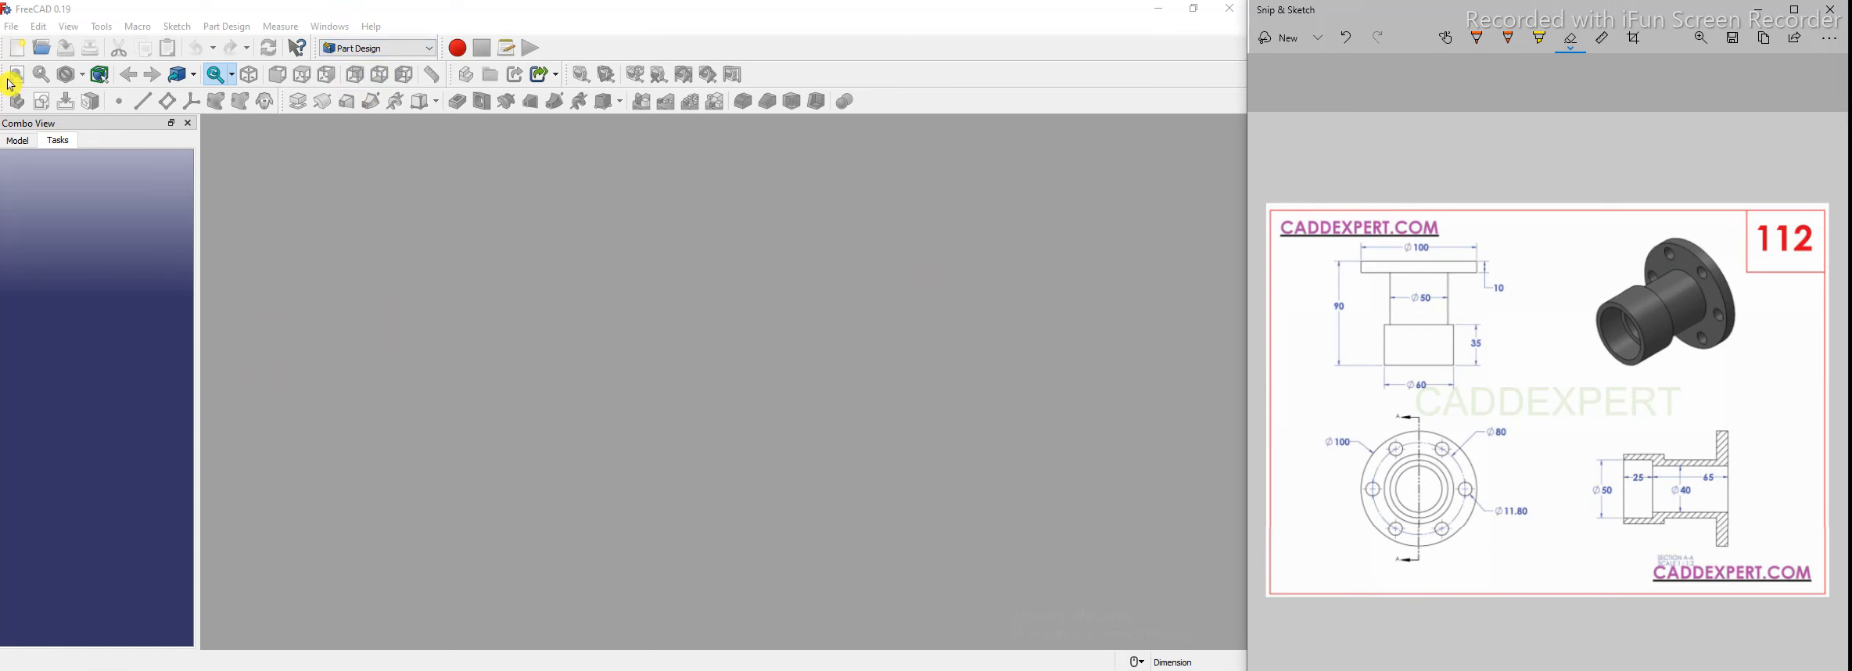
# Create a new FreeCAD document with a body and start a new sketch in it
pyautogui.click(17, 48)
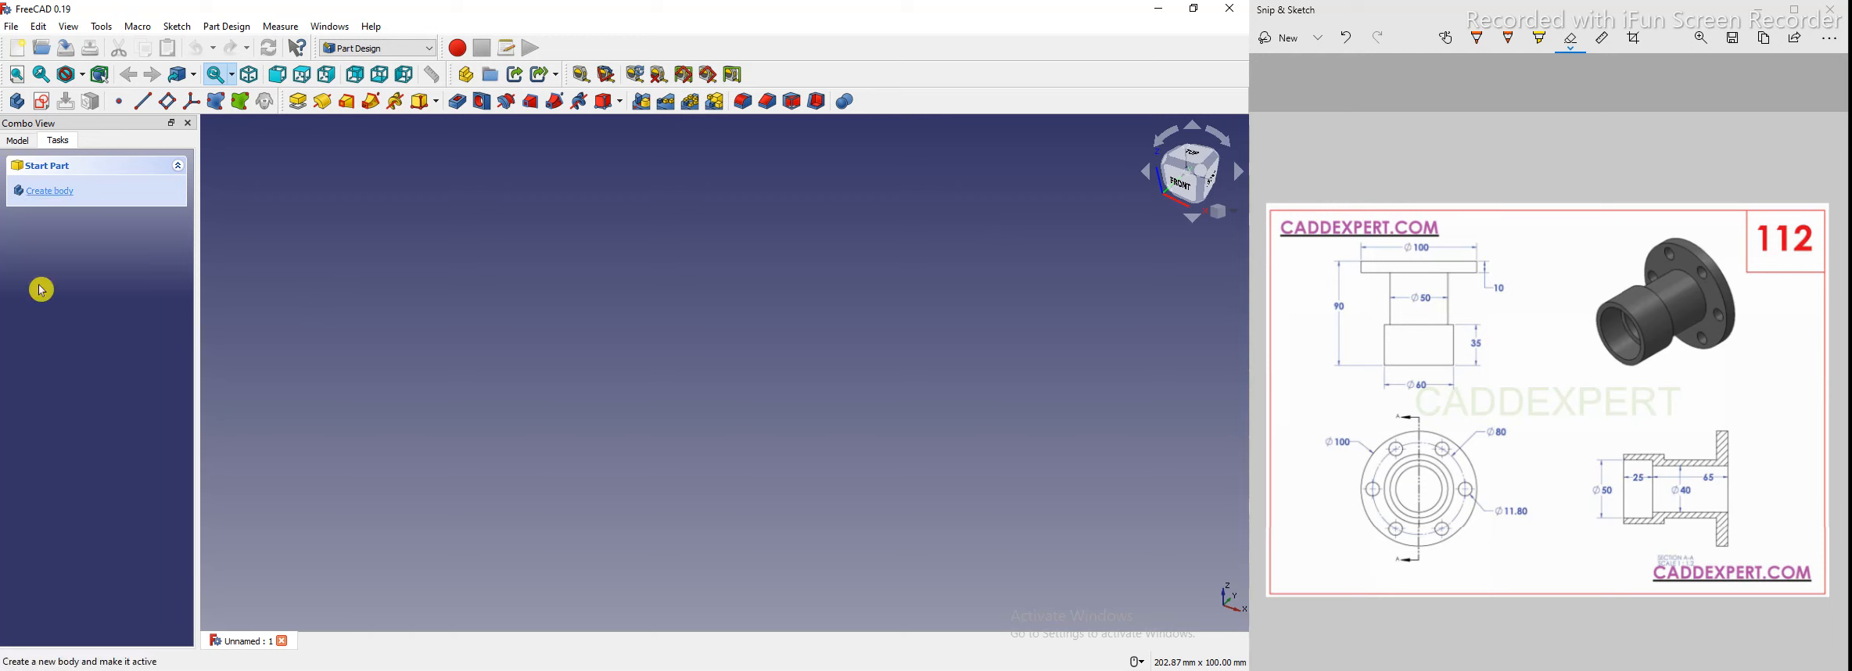
pyautogui.click(58, 195)
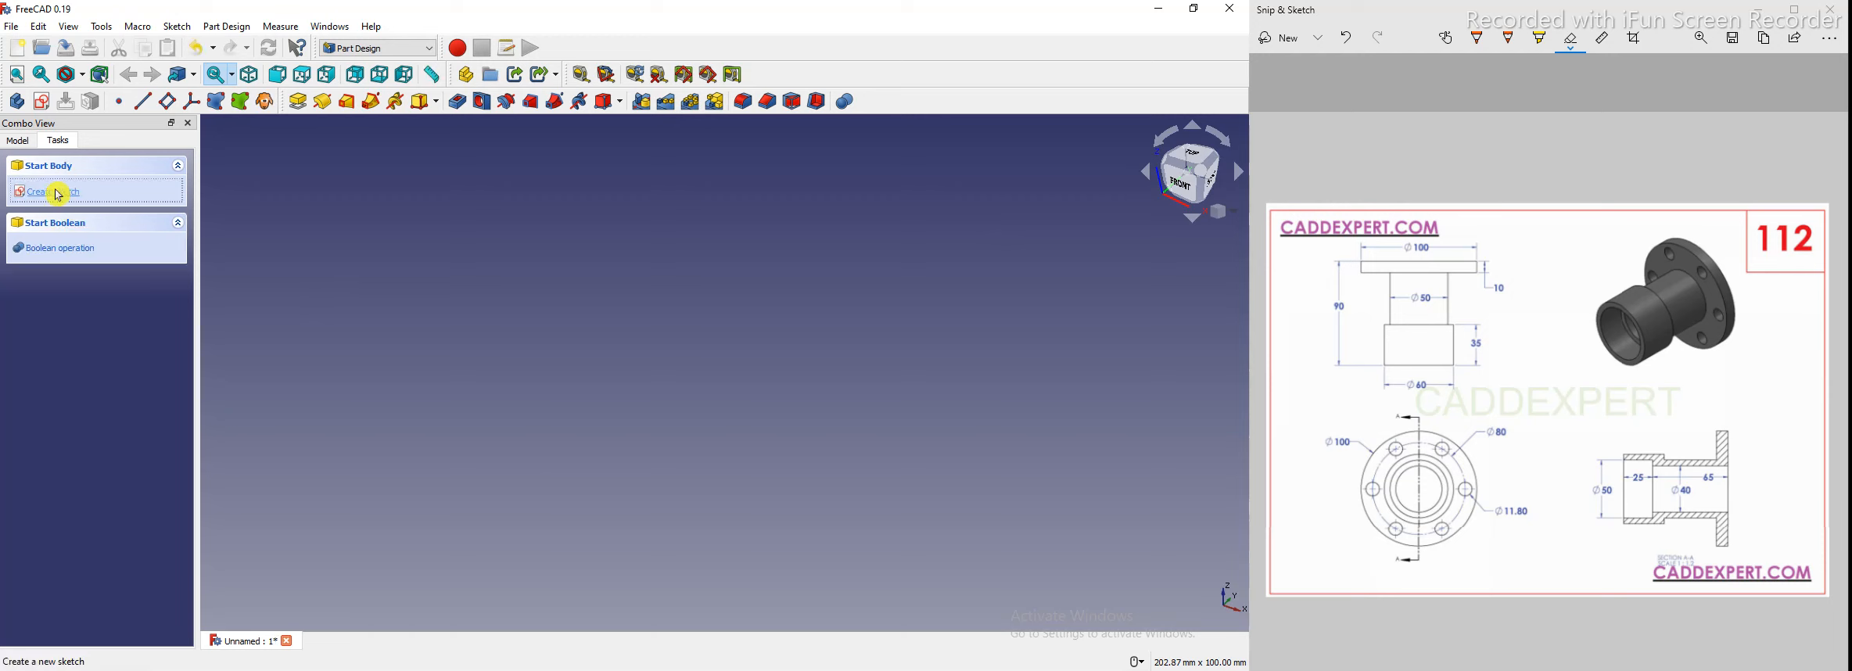
pyautogui.click(58, 194)
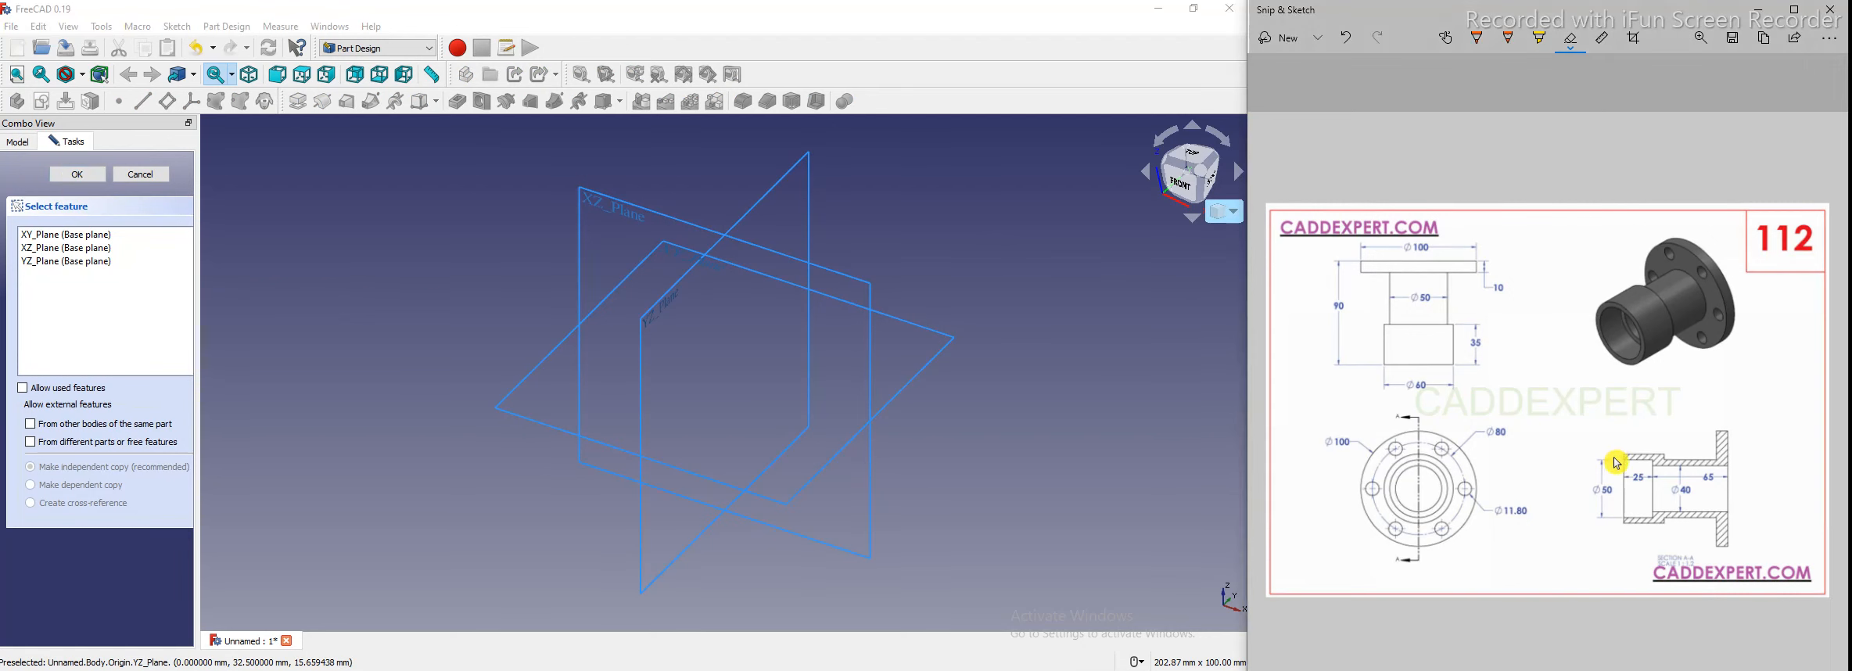
# Outline the upper half of the section view in pen on the reference drawing
pyautogui.click(1481, 43)
pyautogui.moveTo(1615, 438)
pyautogui.mouseDown()
pyautogui.moveTo(1648, 488)
pyautogui.moveTo(1741, 485)
pyautogui.moveTo(1749, 429)
pyautogui.mouseUp()
pyautogui.moveTo(1632, 432); pyautogui.dragTo(1621, 428)
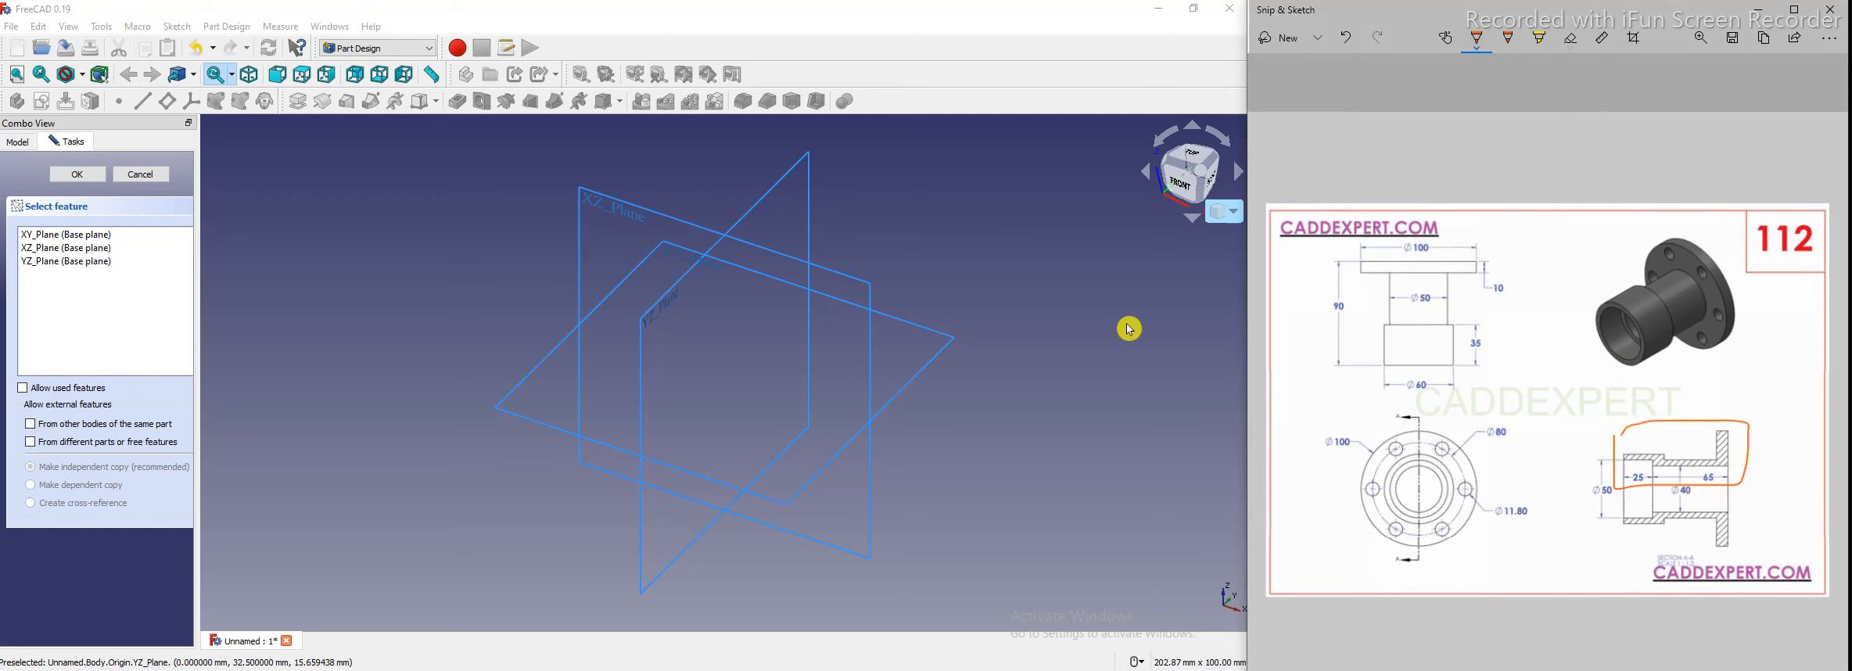
# Place the new sketch on the YZ plane
pyautogui.click(677, 292)
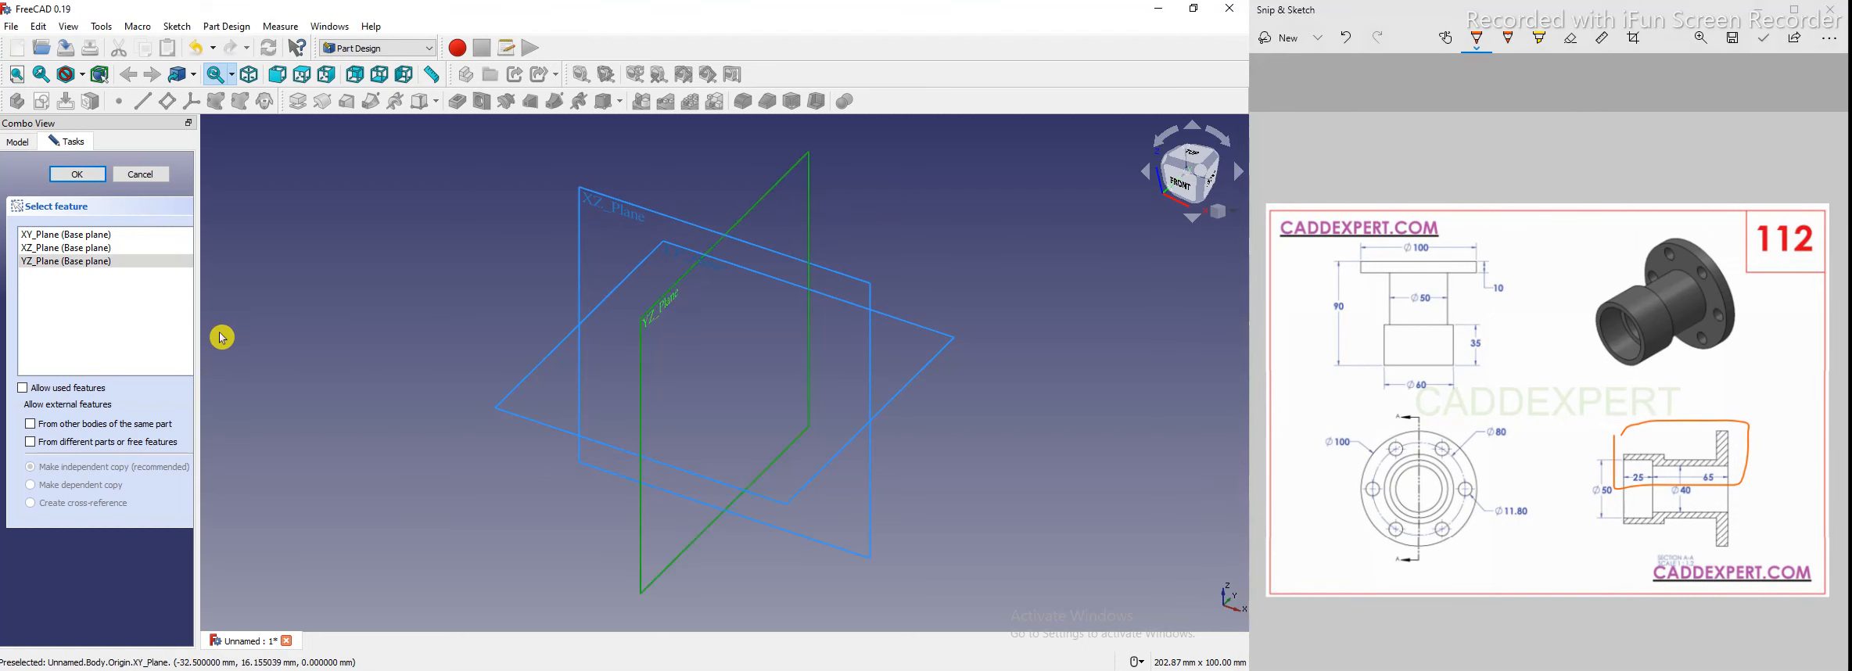
pyautogui.click(78, 175)
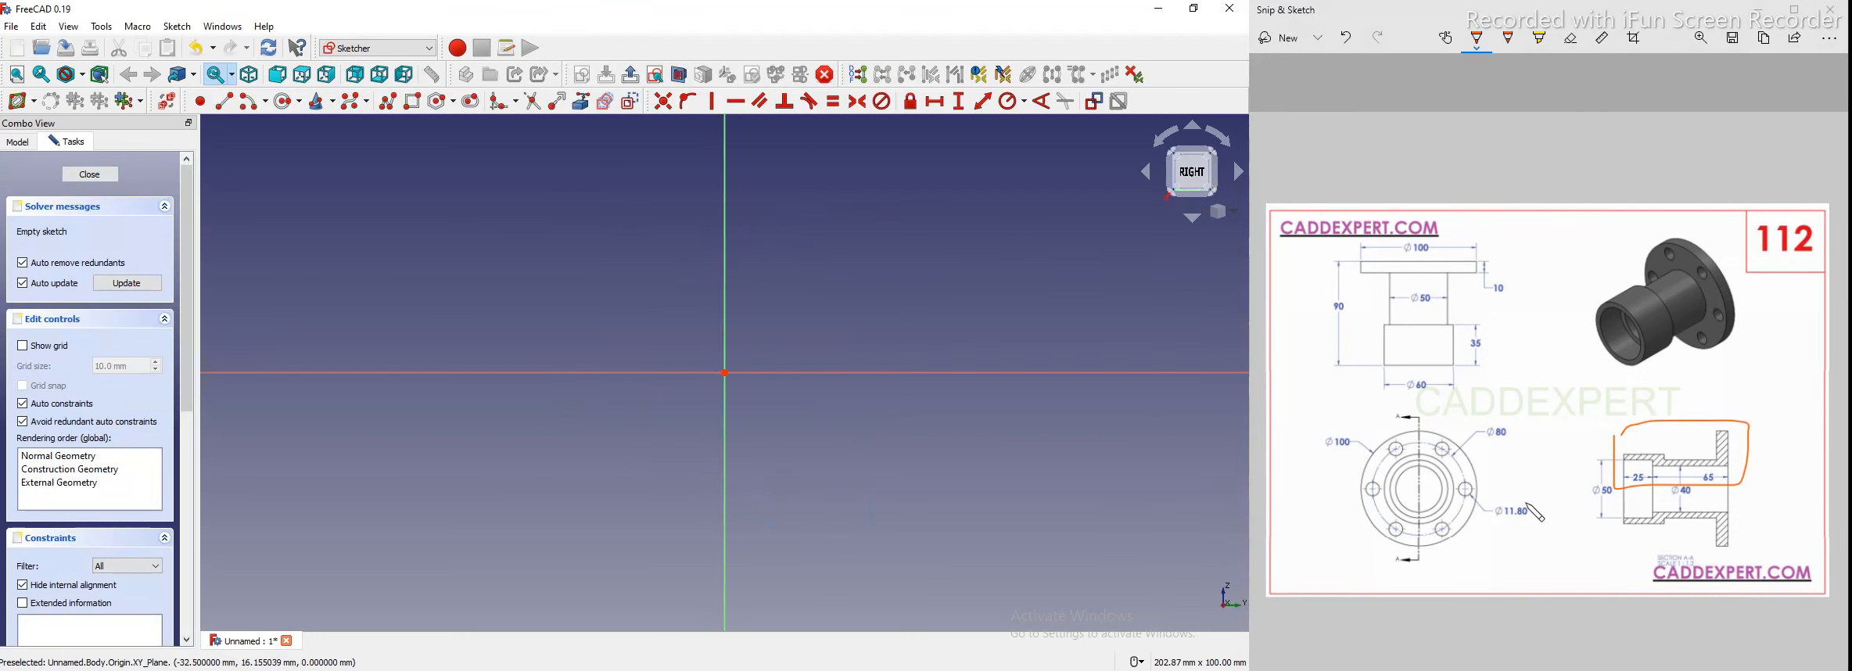
# Mark the flange-face end of the centreline on the section view and erase the pen marks from the reference drawing
pyautogui.click(1736, 481)
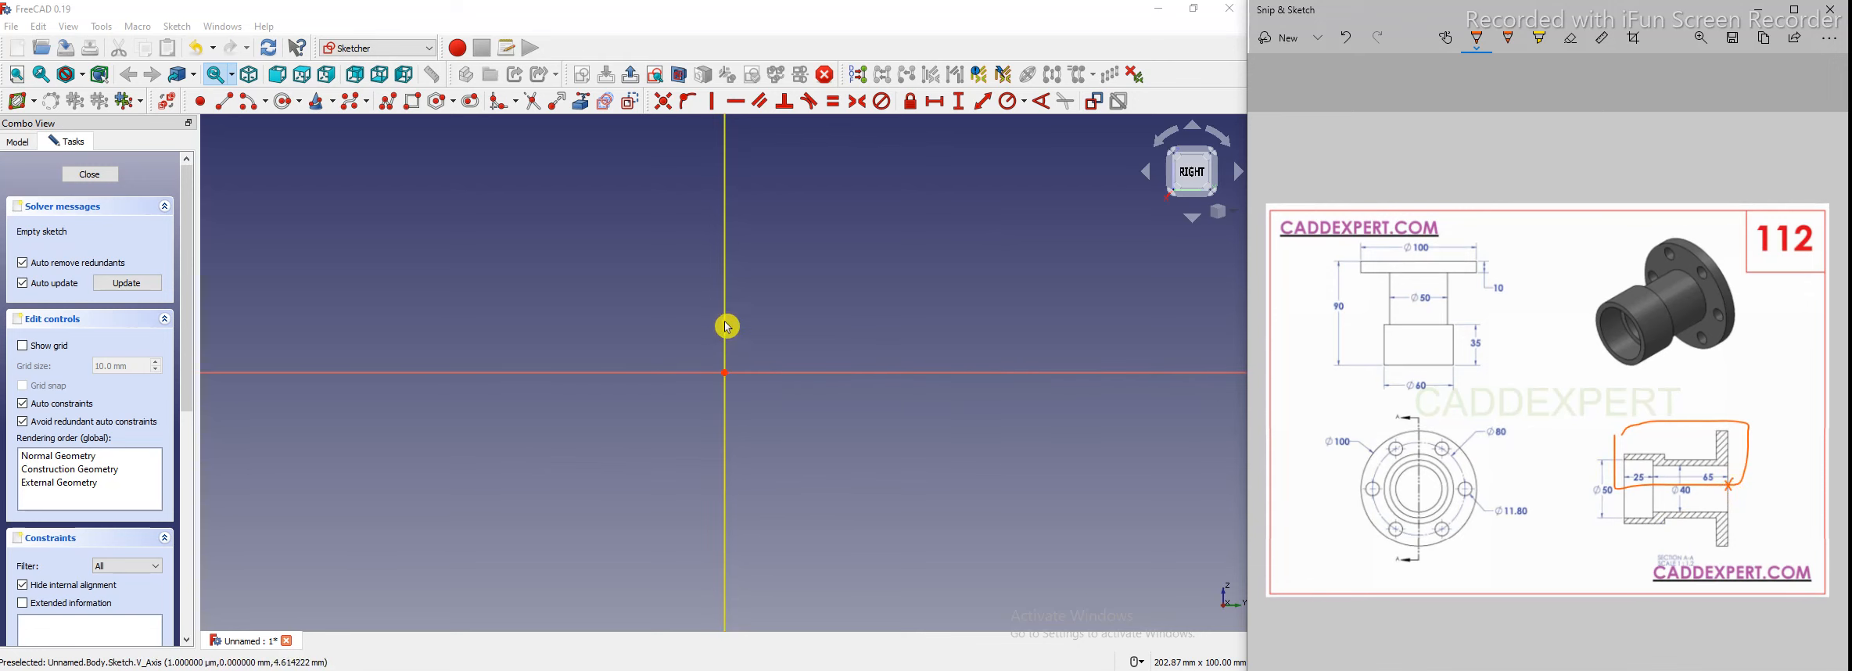
pyautogui.click(1578, 40)
pyautogui.click(1697, 489)
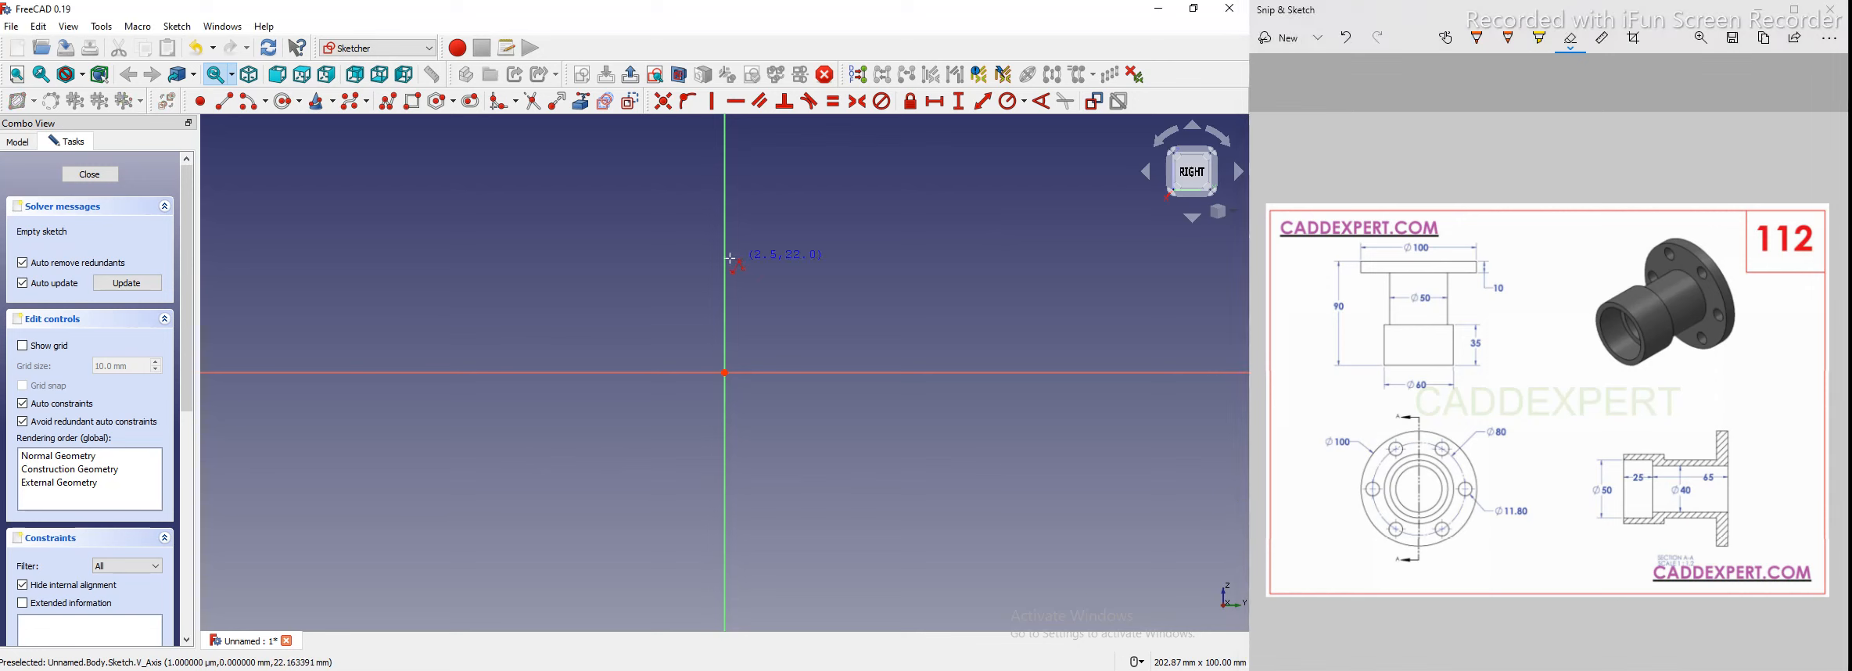
# Draw the outer half-section as a polyline from the vertical axis: flange about 43 mm above the origin, neck and raised collar, about 70 mm long
pyautogui.click(724, 153)
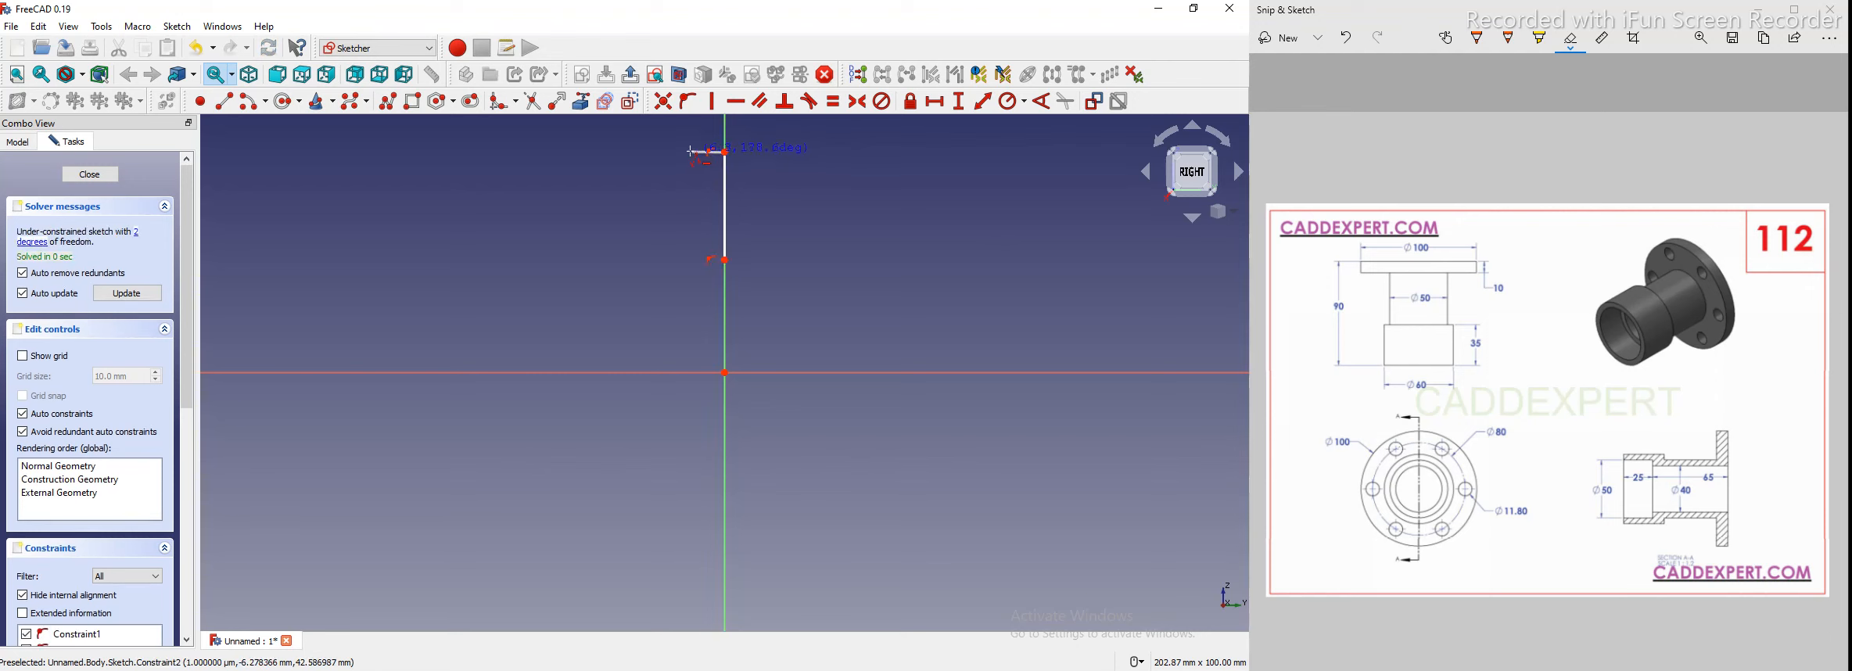
pyautogui.click(692, 154)
pyautogui.click(692, 235)
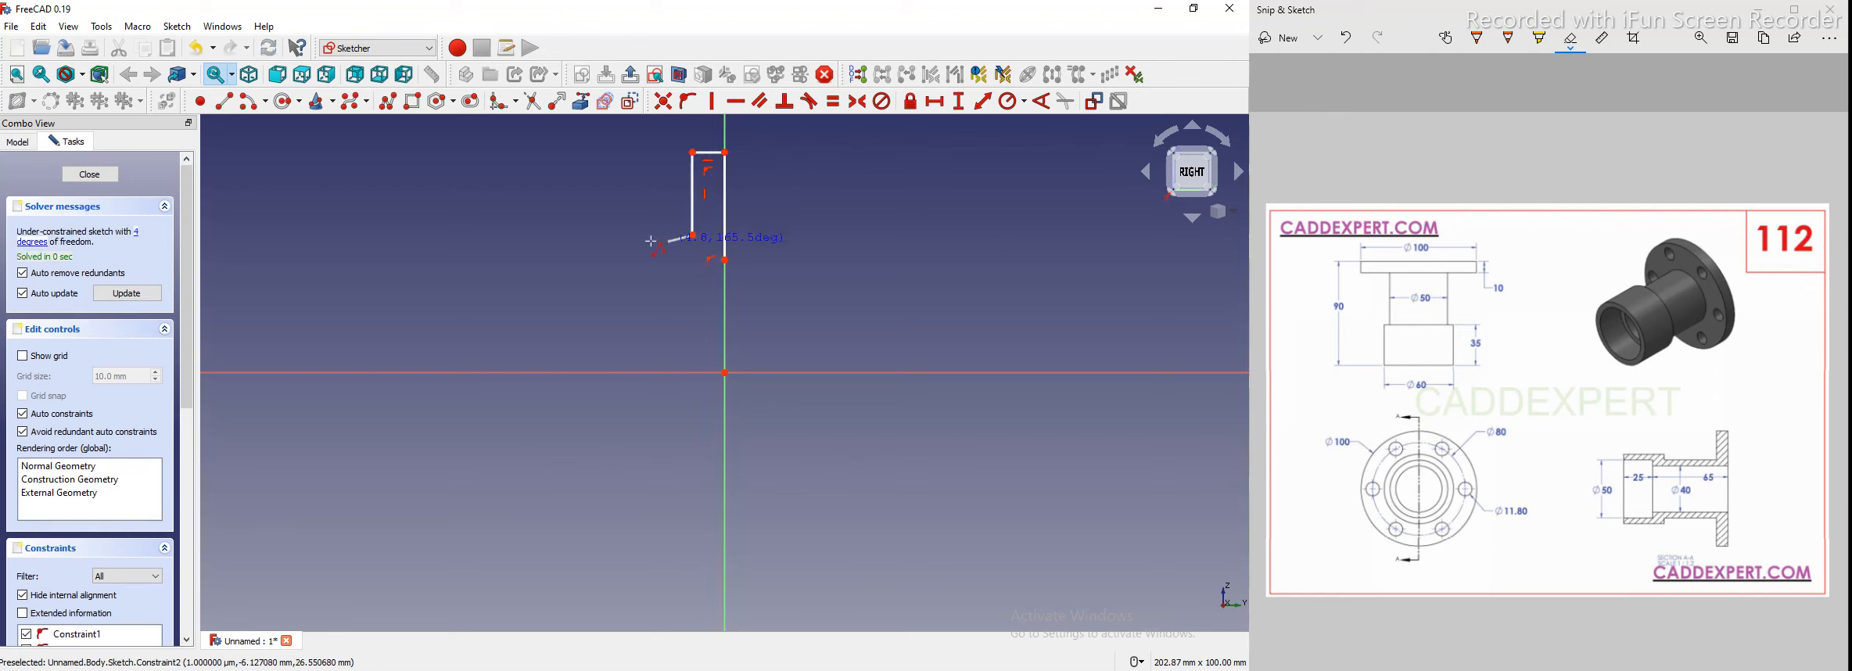
pyautogui.click(525, 234)
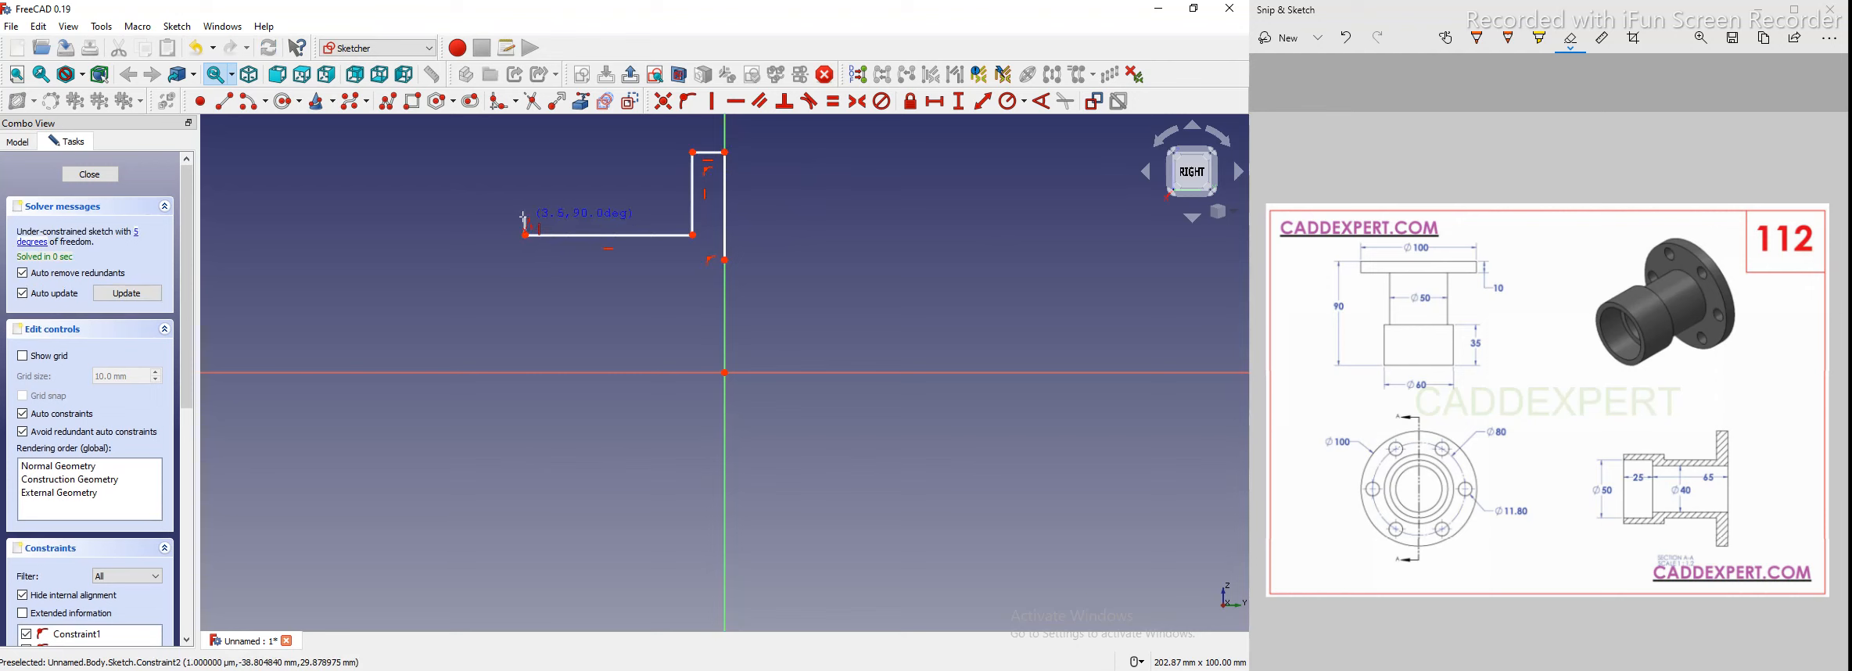
pyautogui.click(525, 217)
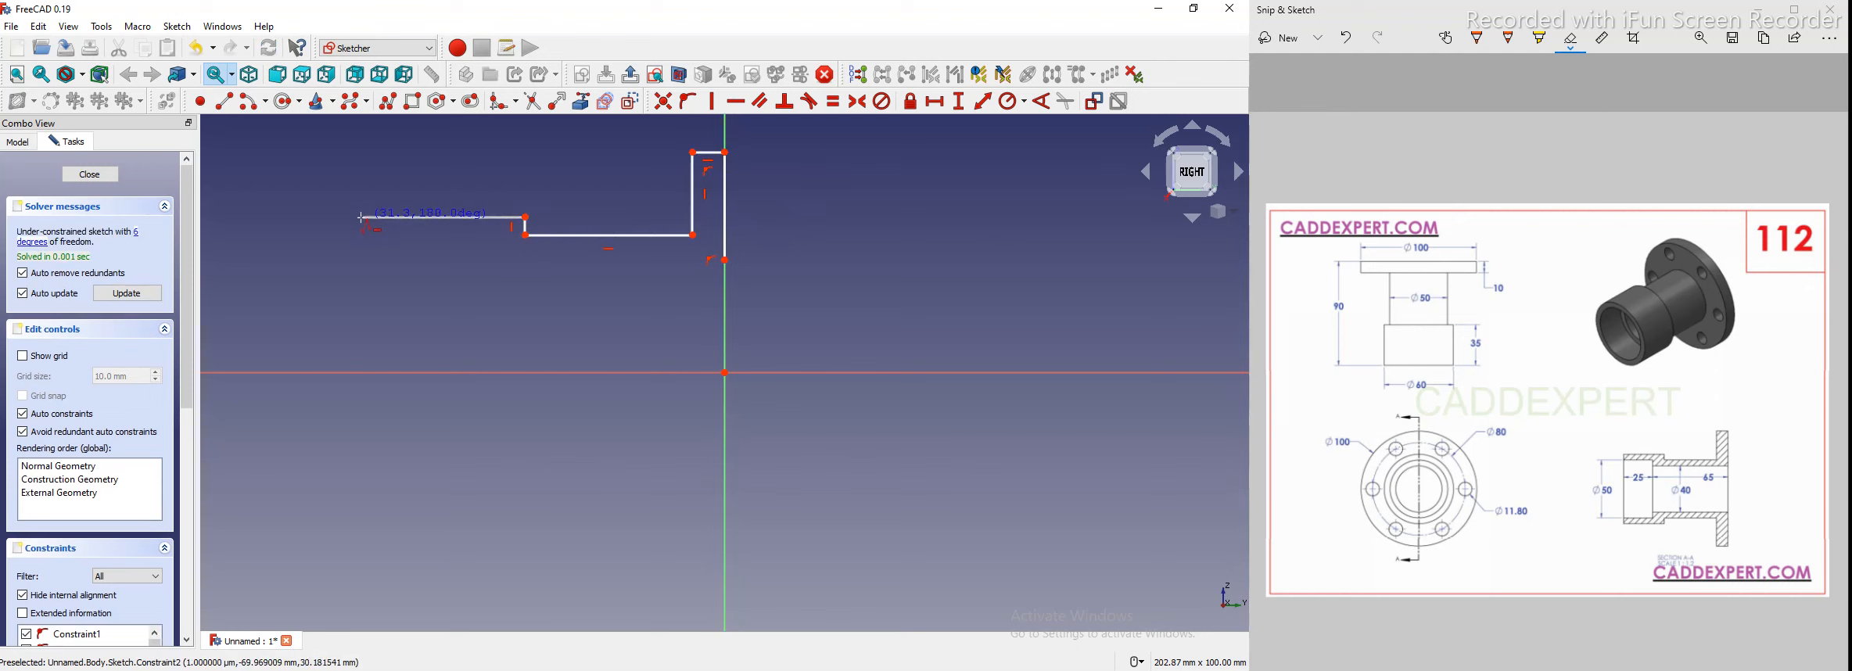
pyautogui.click(361, 218)
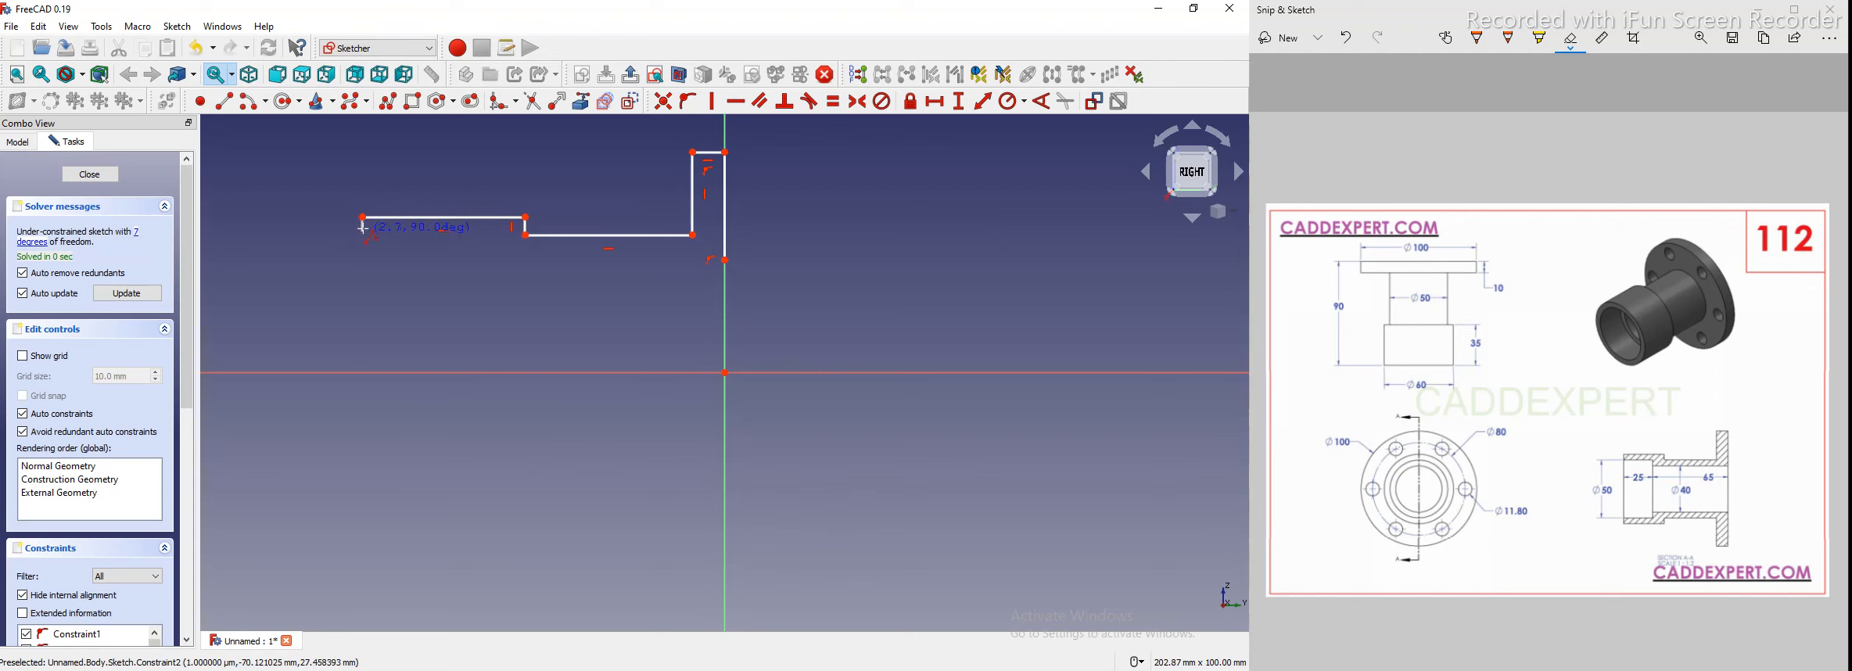
# Continue the polyline around the collar end and stepped bore, closing the profile on the vertical axis with a bore edge about 47 mm long
pyautogui.click(363, 228)
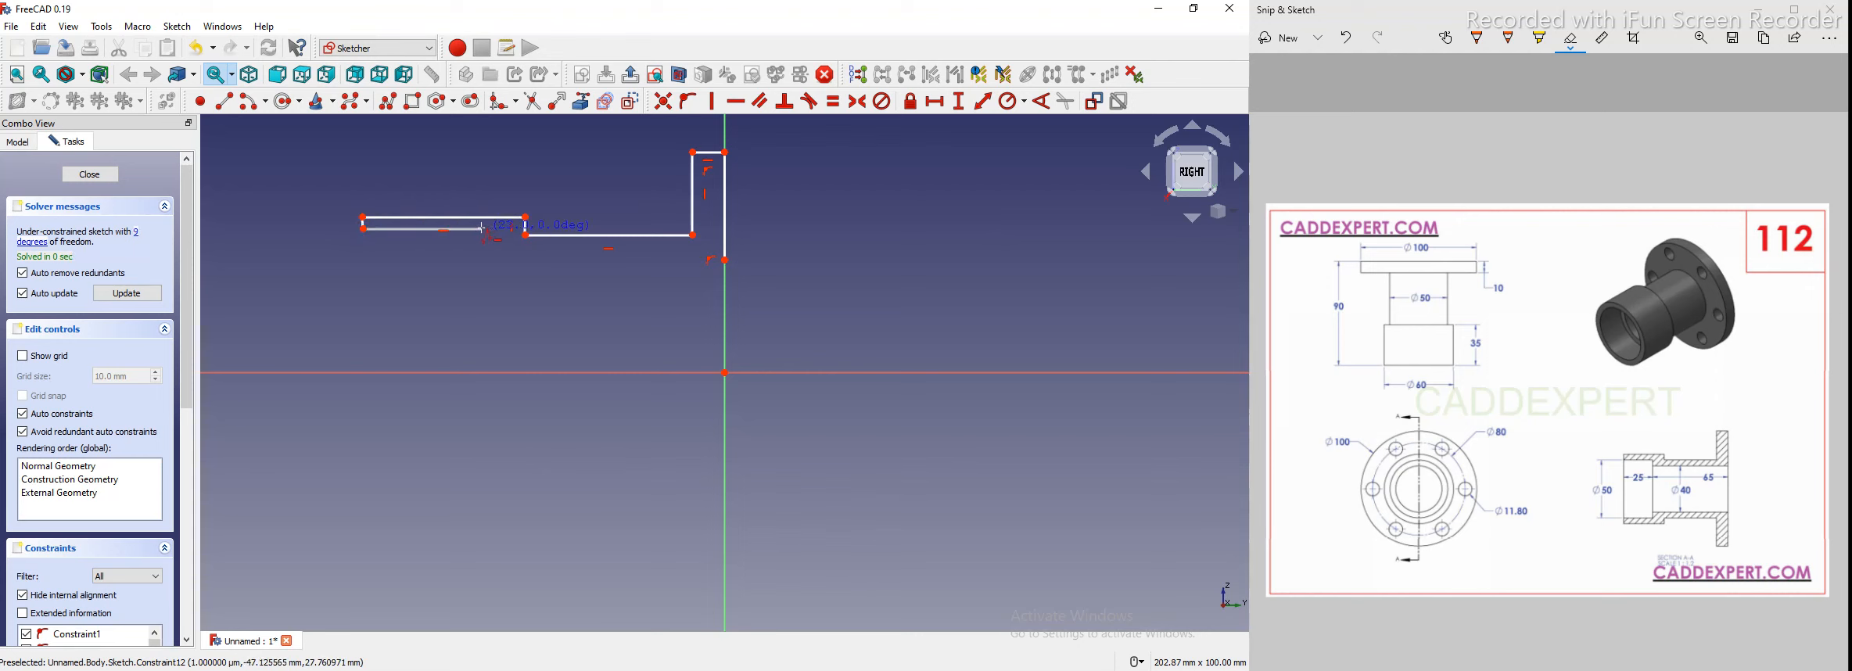
pyautogui.click(484, 229)
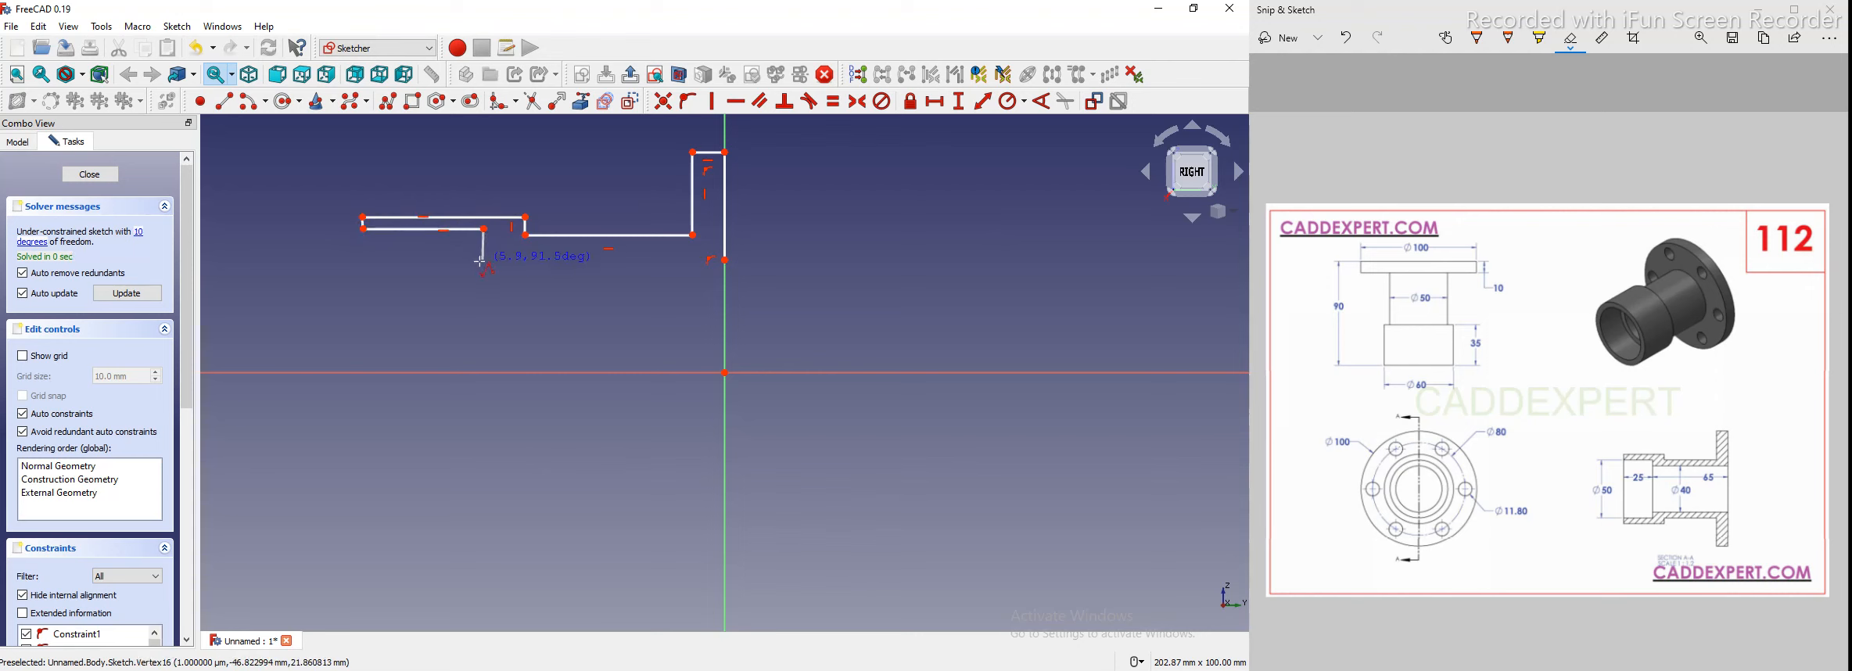
pyautogui.click(484, 260)
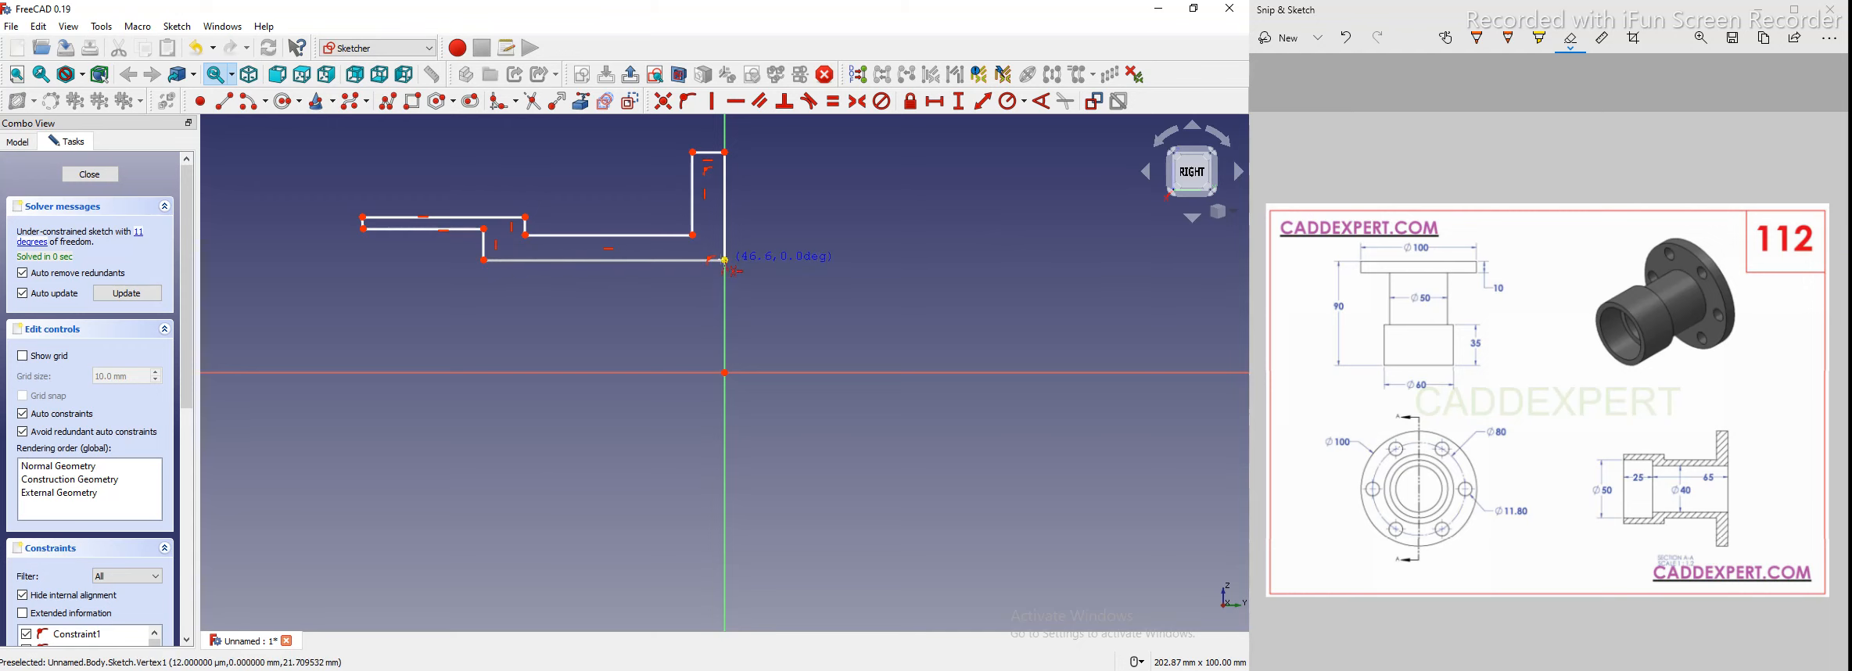
pyautogui.click(725, 260)
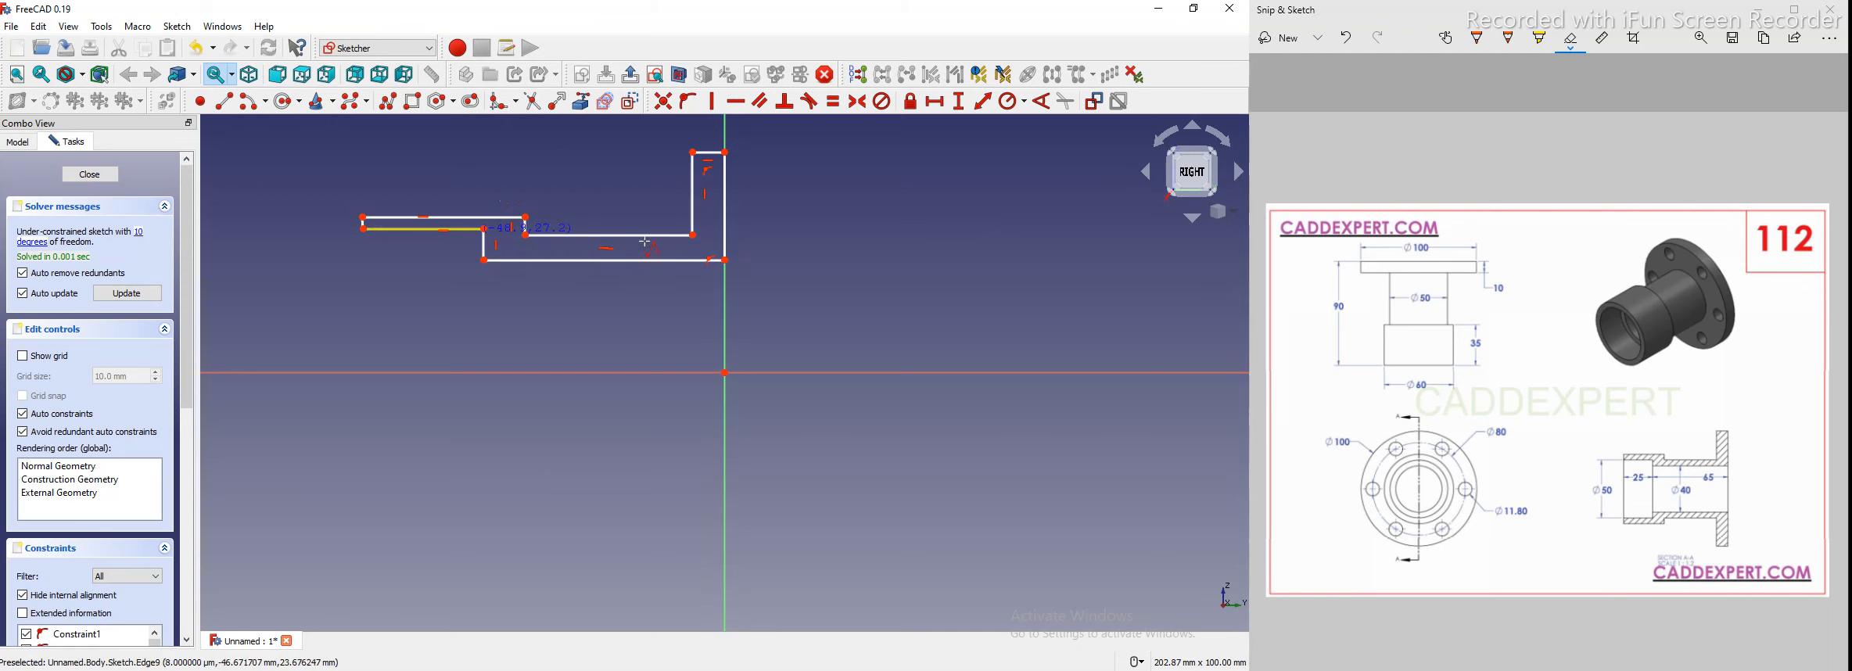
# Circle the Ø100 dimension beside the circular view on the reference drawing
pyautogui.scroll(4, 591, 211)
pyautogui.scroll(-3, 635, 374)
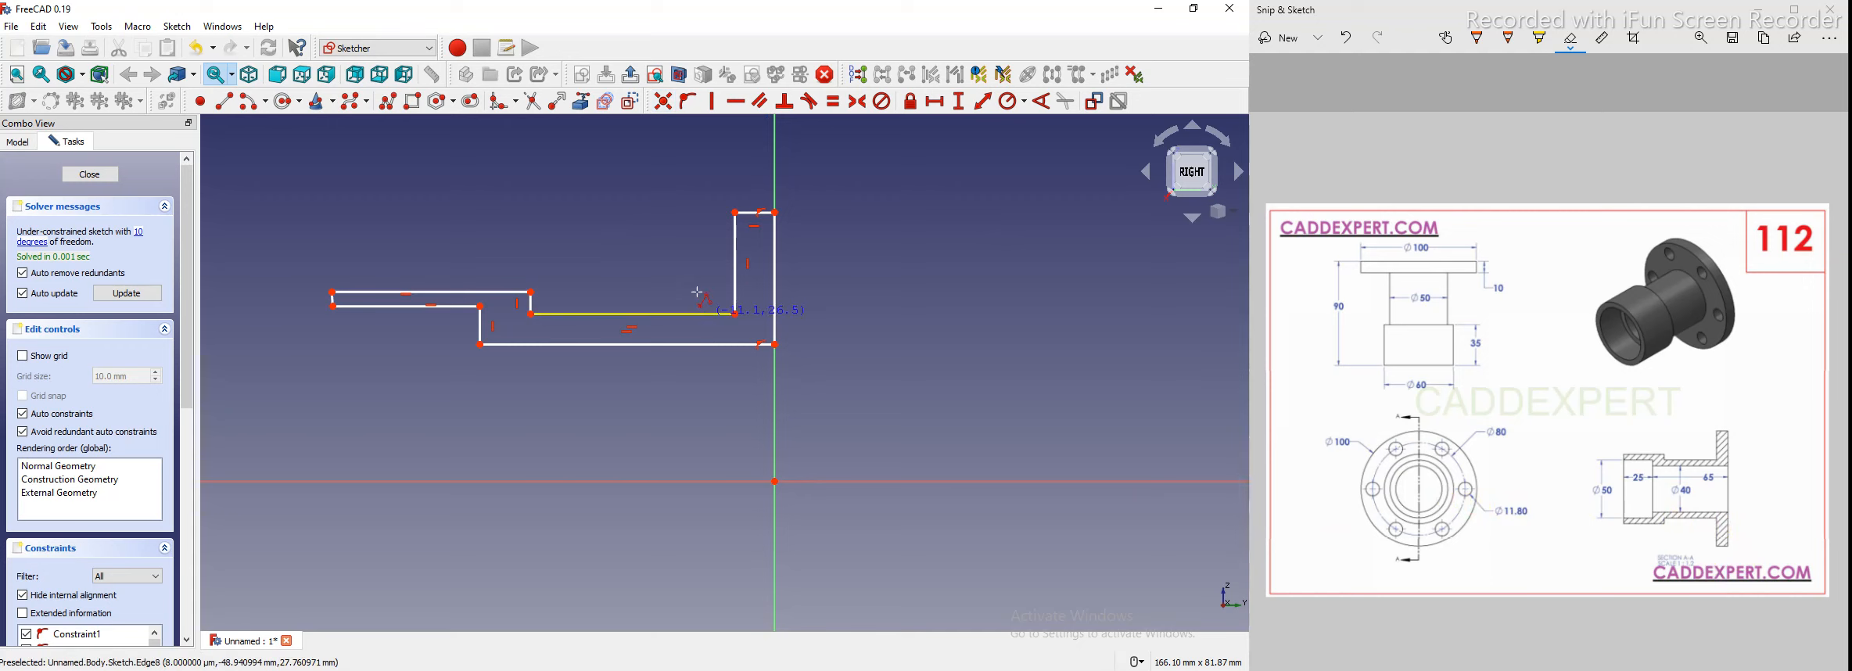
pyautogui.scroll(-1, 713, 420)
pyautogui.scroll(1, 742, 435)
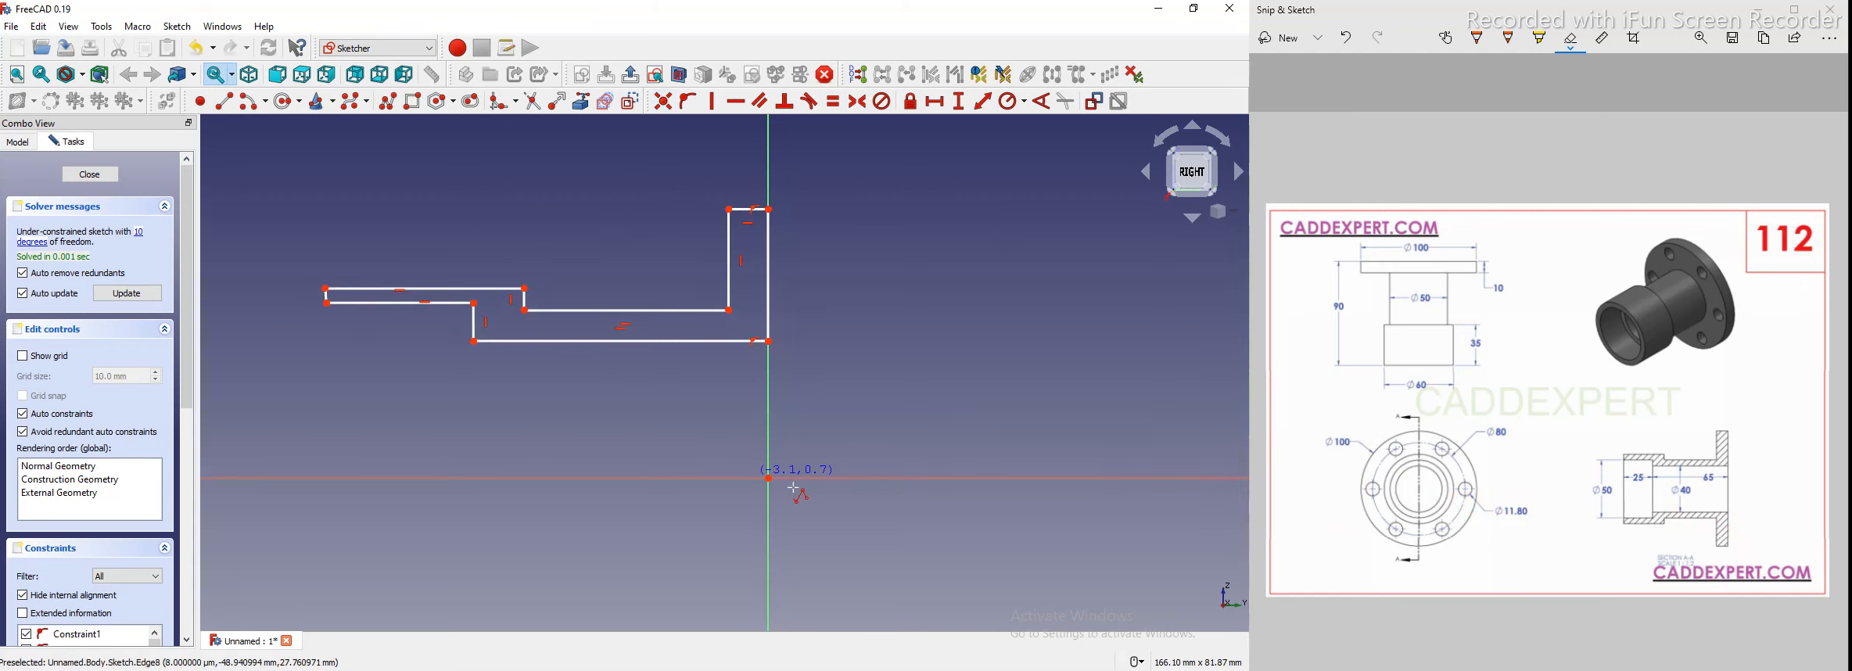
pyautogui.click(1322, 440)
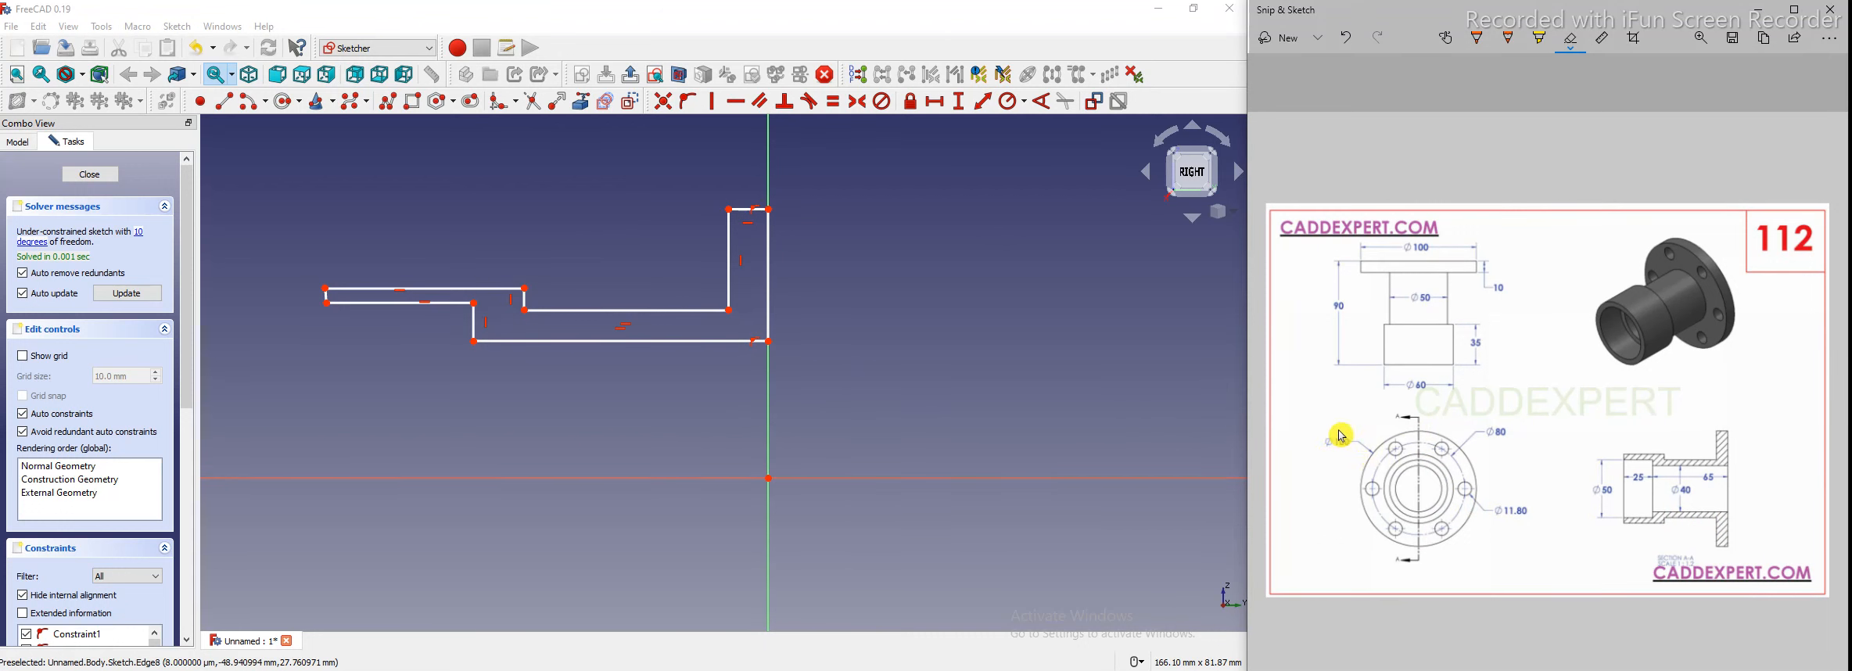
pyautogui.click(1479, 39)
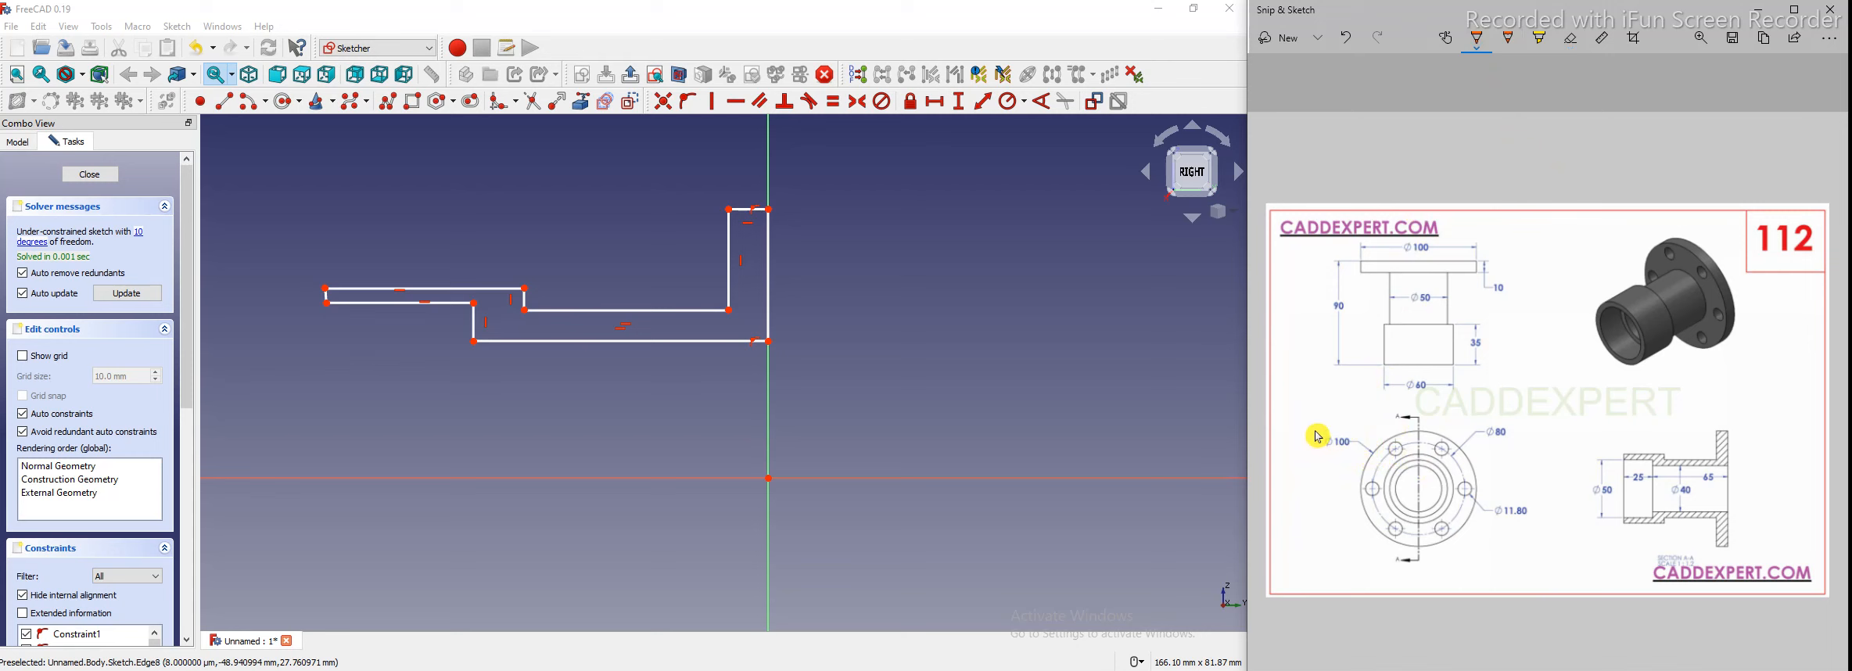
pyautogui.moveTo(1342, 434); pyautogui.dragTo(1358, 438)
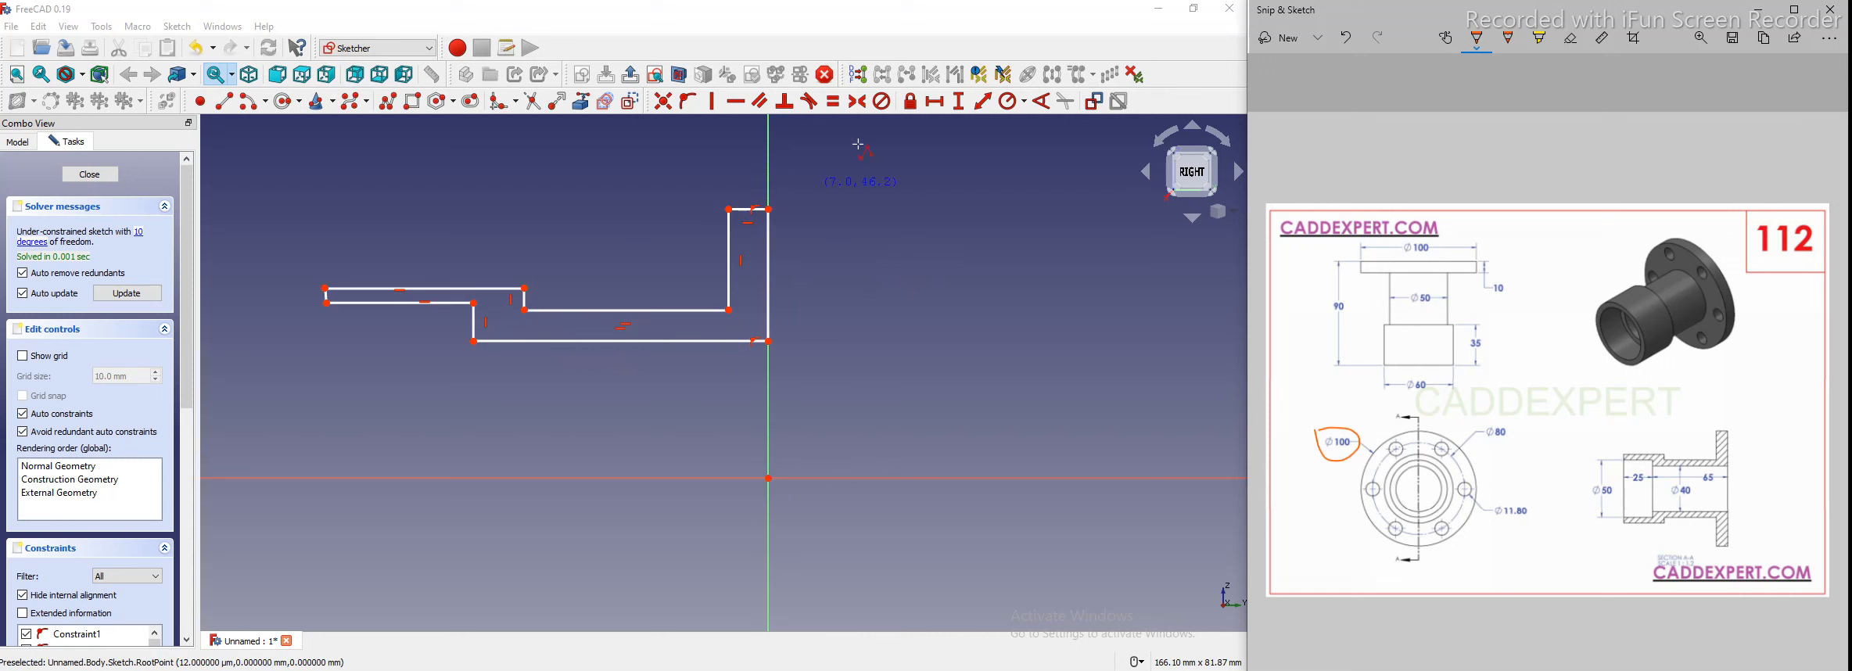
# Constrain the vertical distance from the origin to the flange's upper corner on the axis to 50 mm, placing the dimension beside the profile
pyautogui.rightClick(870, 247)
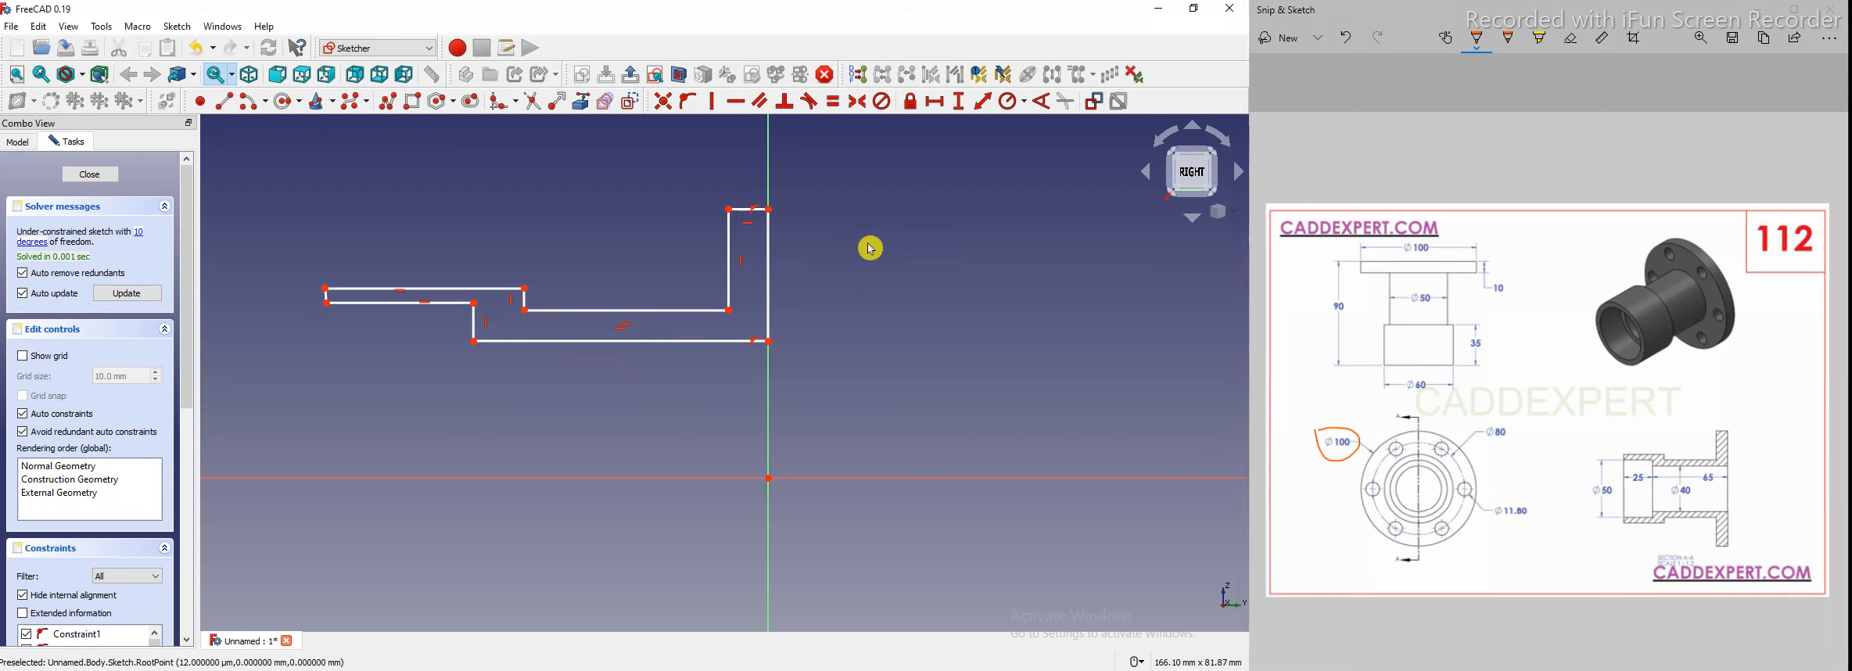
pyautogui.click(769, 210)
pyautogui.click(770, 477)
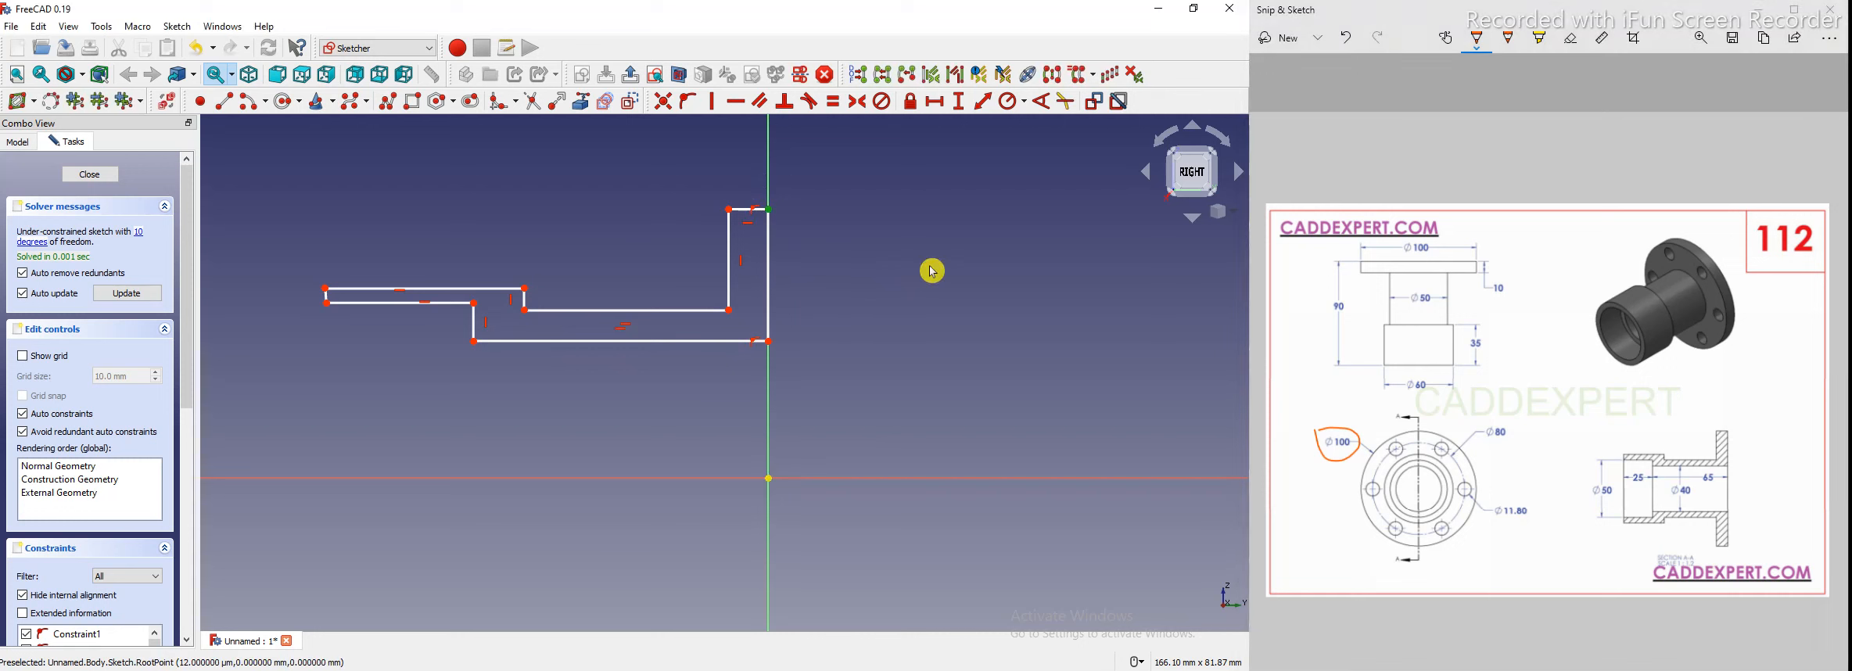
pyautogui.click(959, 106)
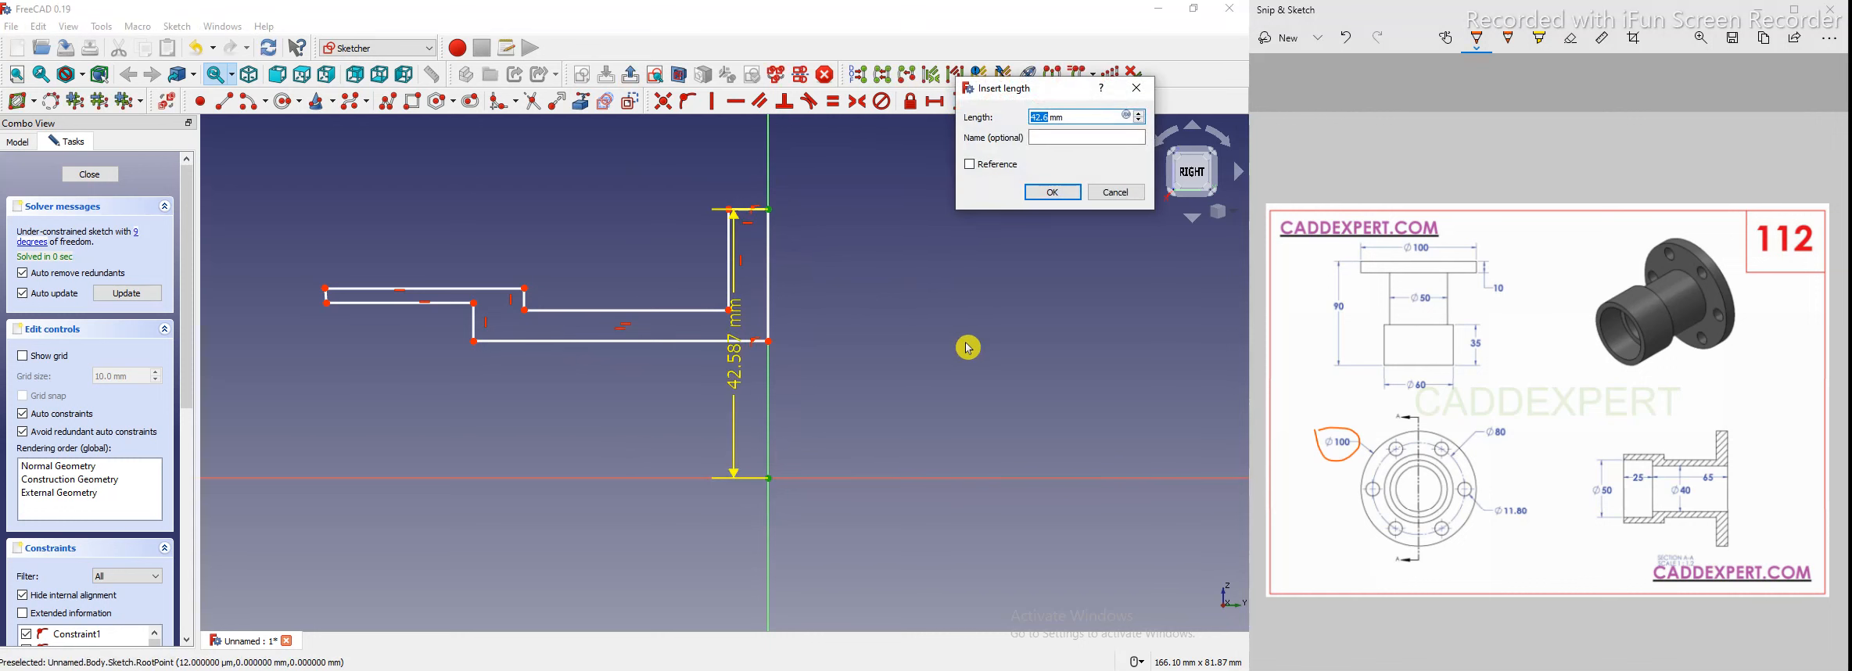
pyautogui.press('Return')
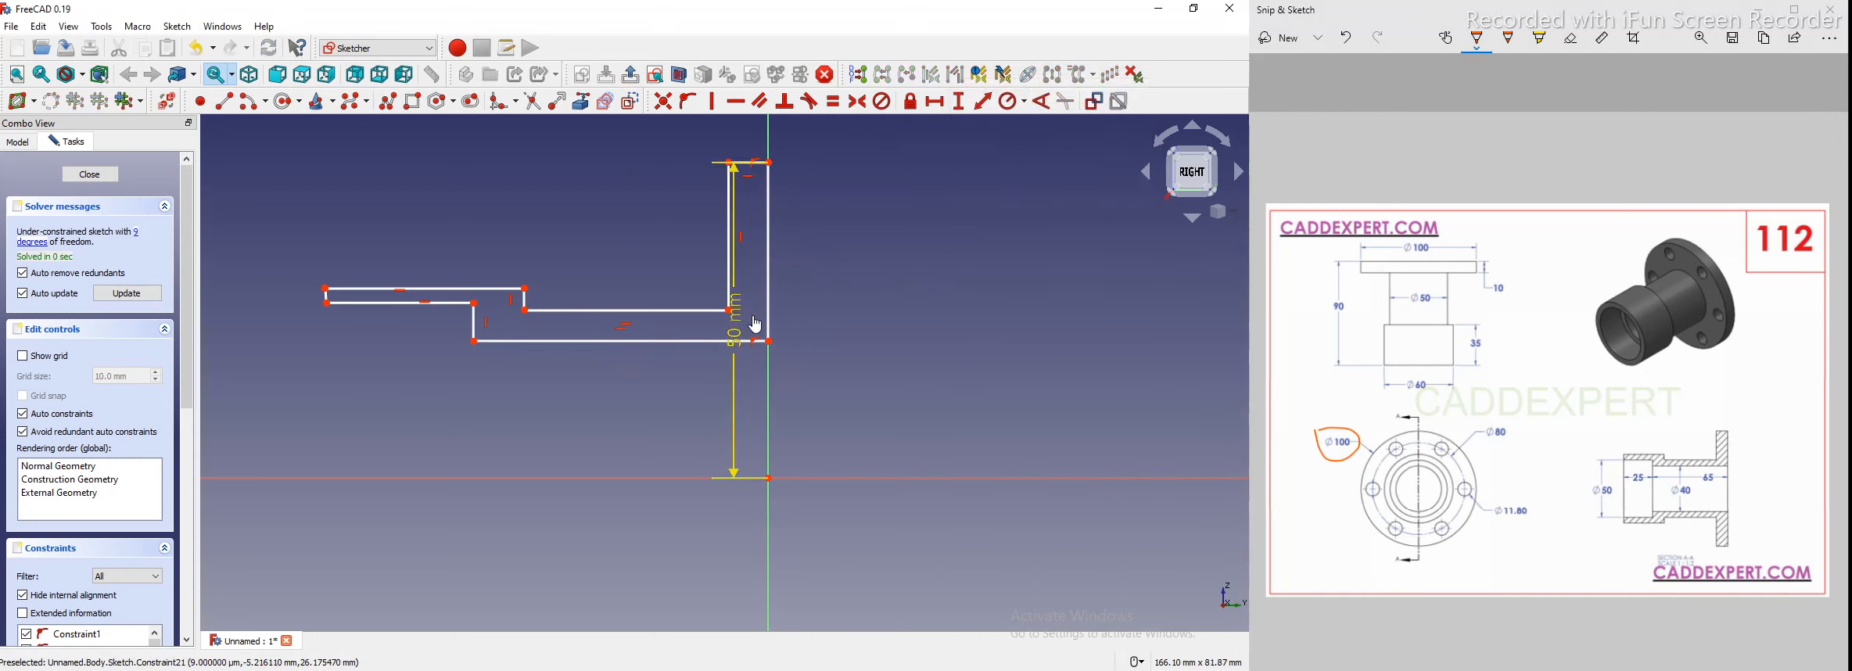
pyautogui.moveTo(858, 316); pyautogui.dragTo(839, 316)
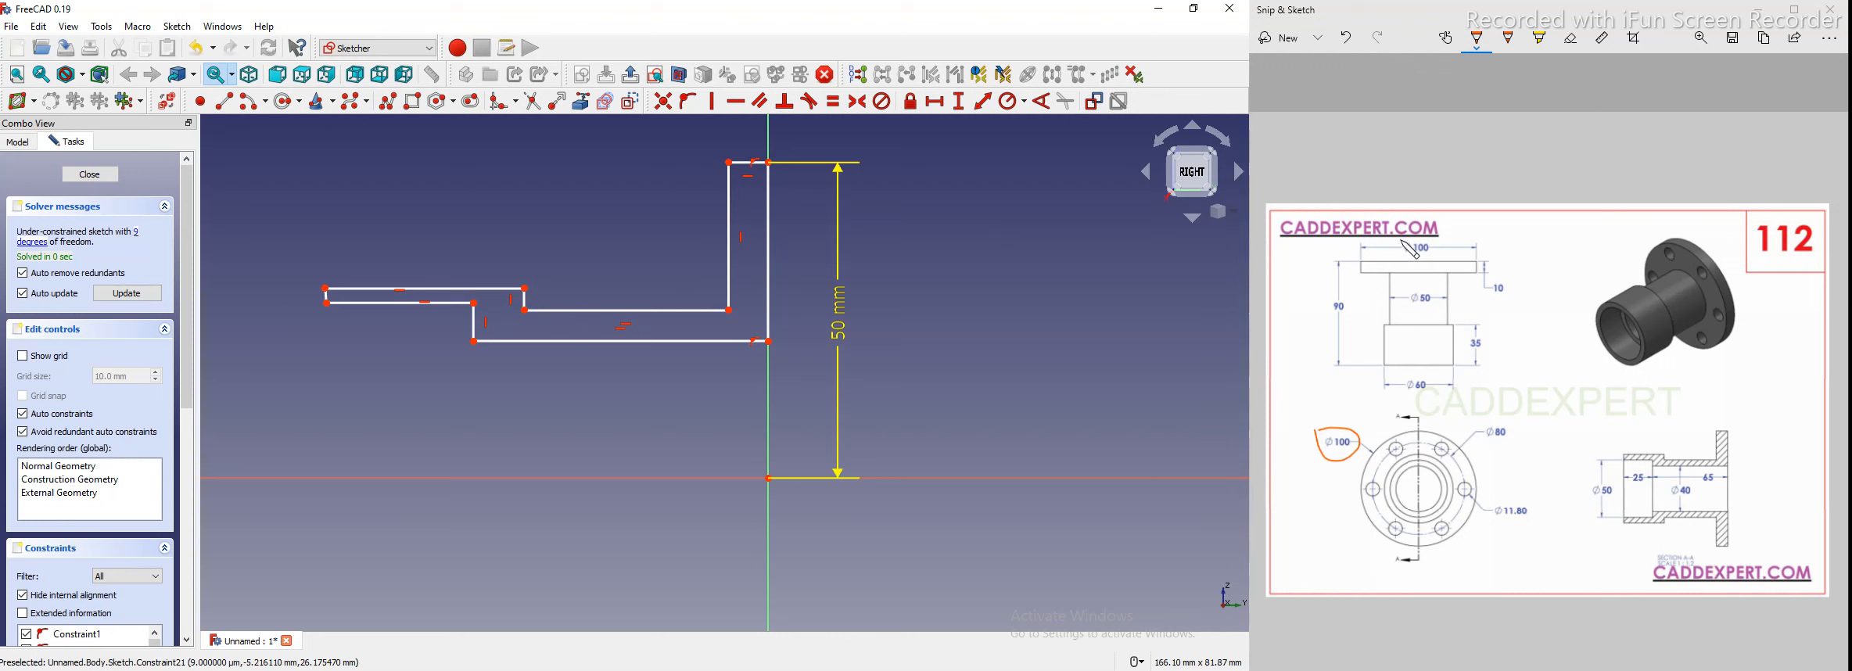
# Circle the Ø100 and 10 dimensions on the drawing's side elevation, and constrain the flange's thickness to 10 mm in the sketch
pyautogui.moveTo(1410, 244)
pyautogui.mouseDown()
pyautogui.moveTo(1400, 264)
pyautogui.moveTo(1439, 257)
pyautogui.moveTo(1408, 238)
pyautogui.mouseUp()
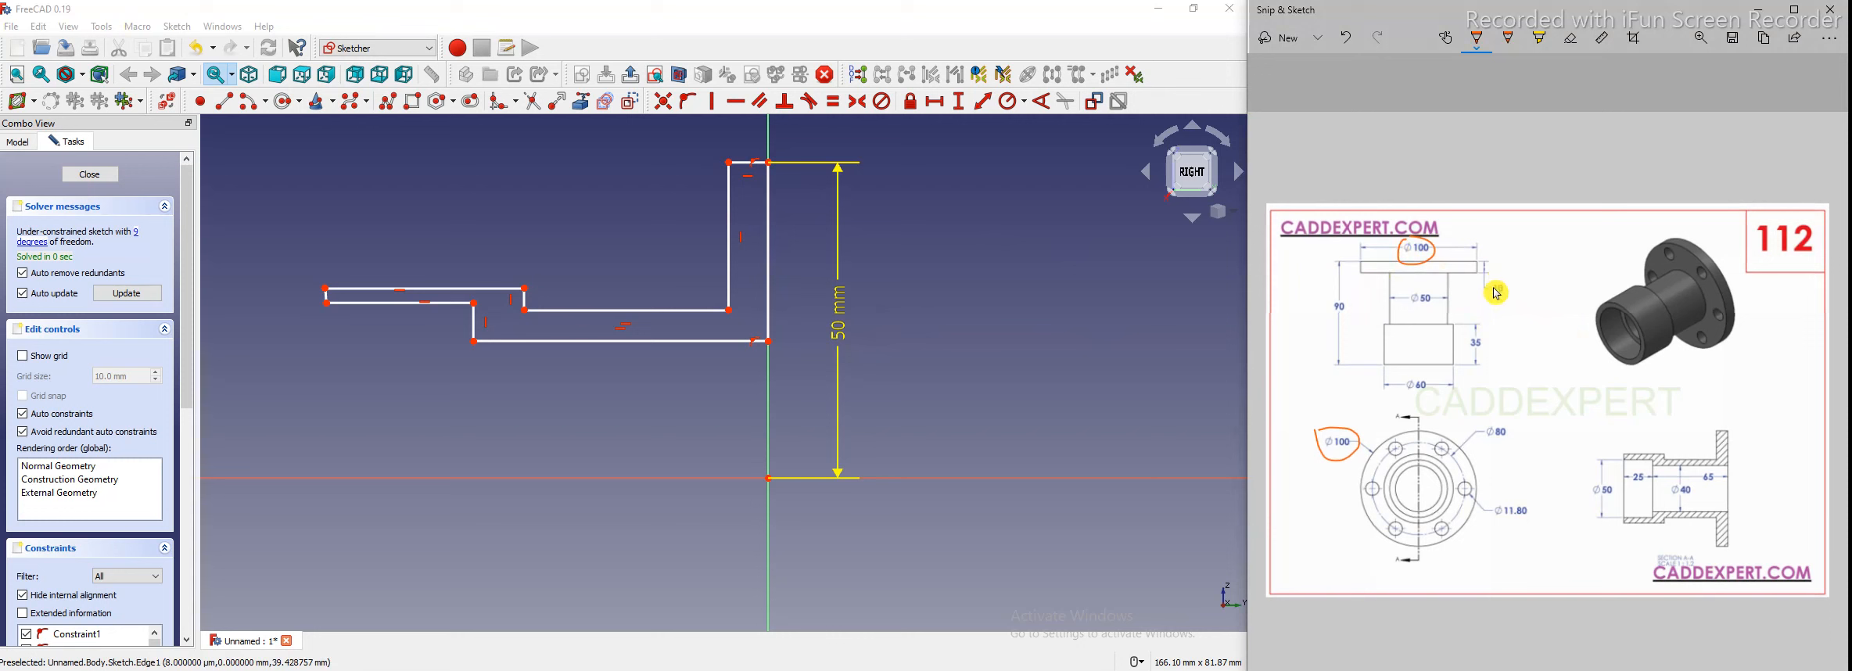
pyautogui.moveTo(1512, 287); pyautogui.dragTo(1498, 278)
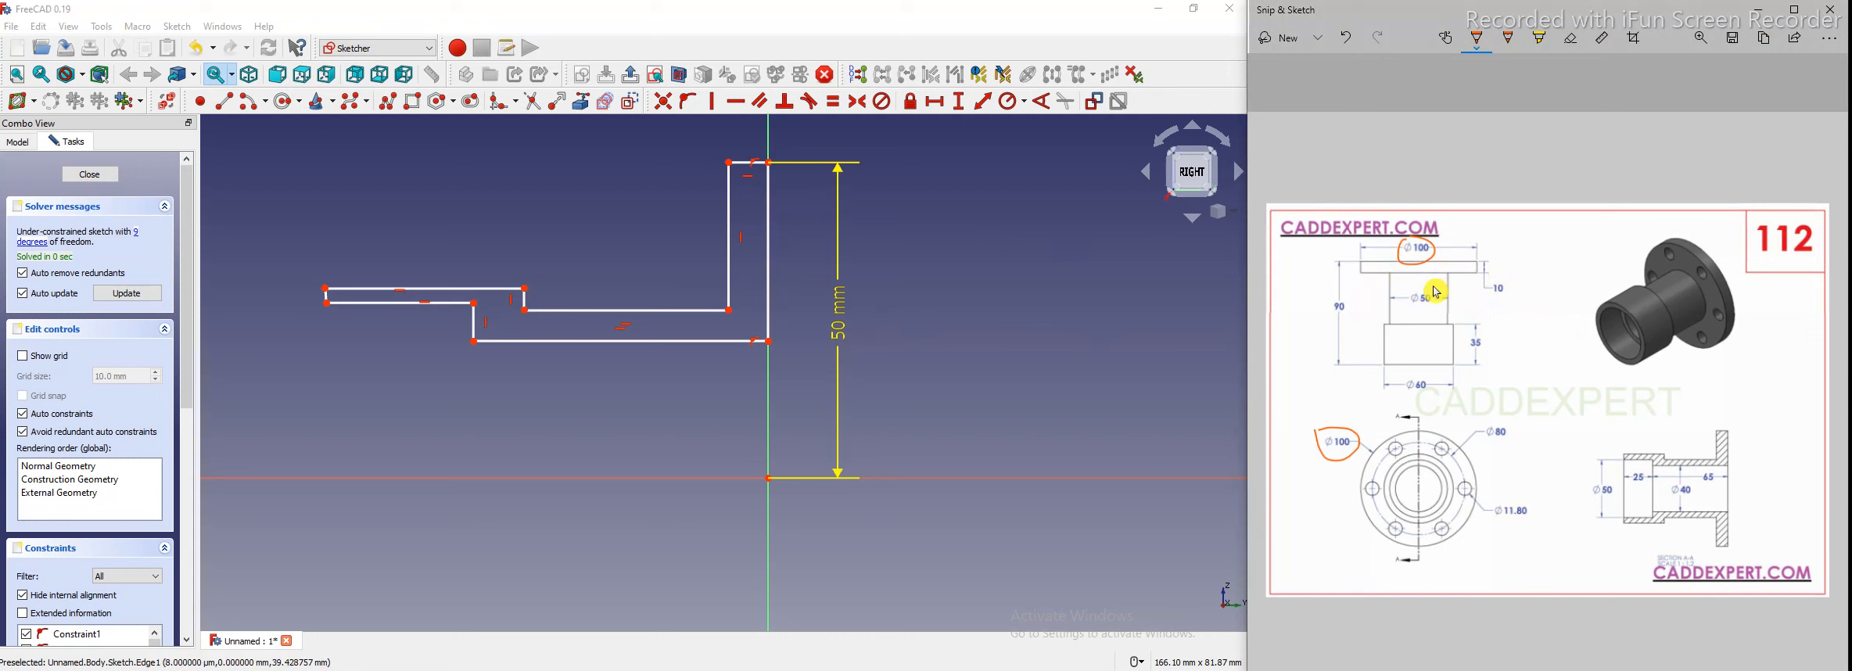
pyautogui.click(741, 162)
pyautogui.click(935, 103)
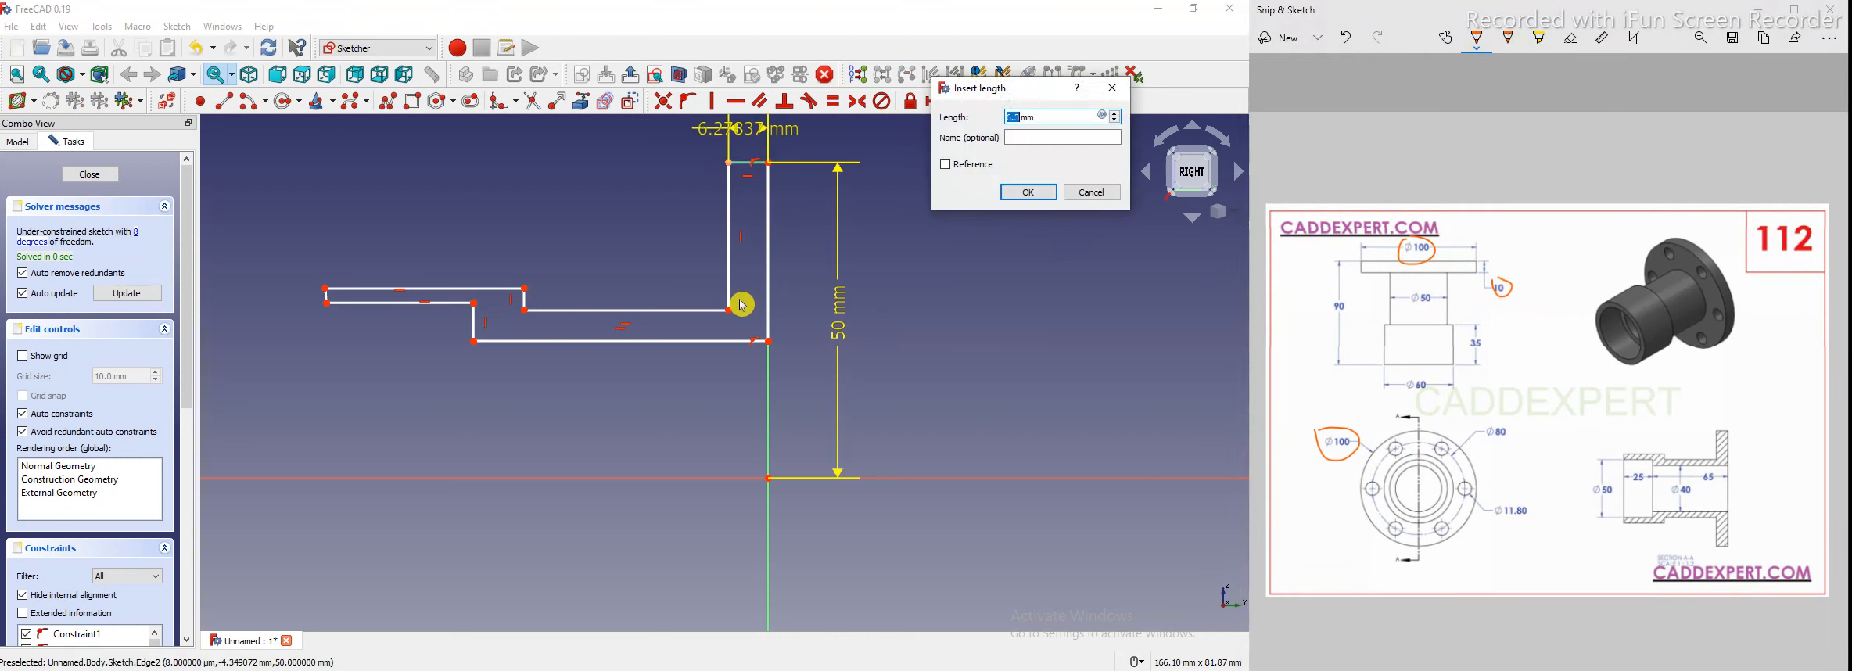
pyautogui.press('Return')
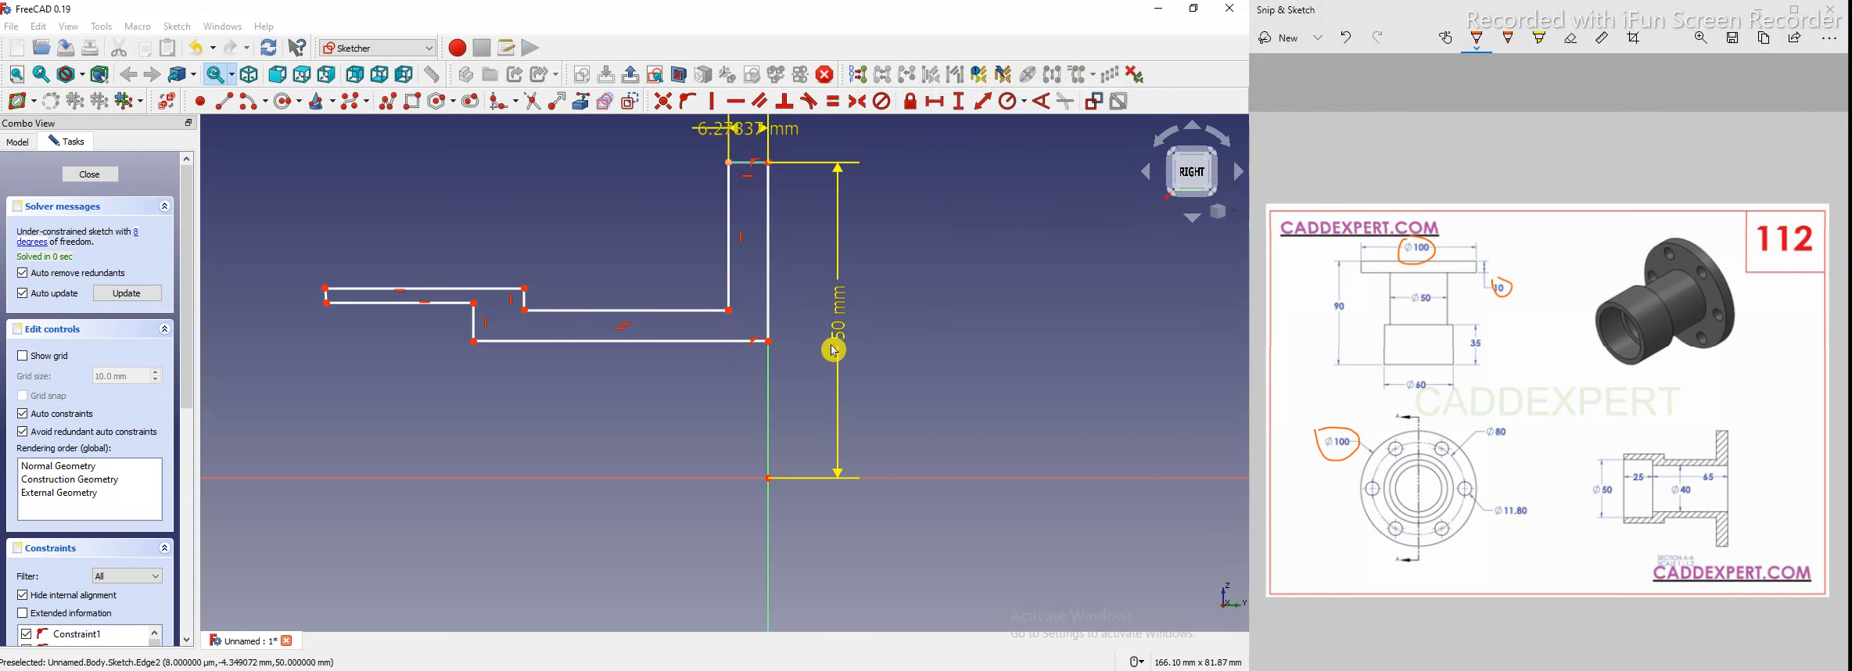
pyautogui.moveTo(678, 225); pyautogui.dragTo(651, 222)
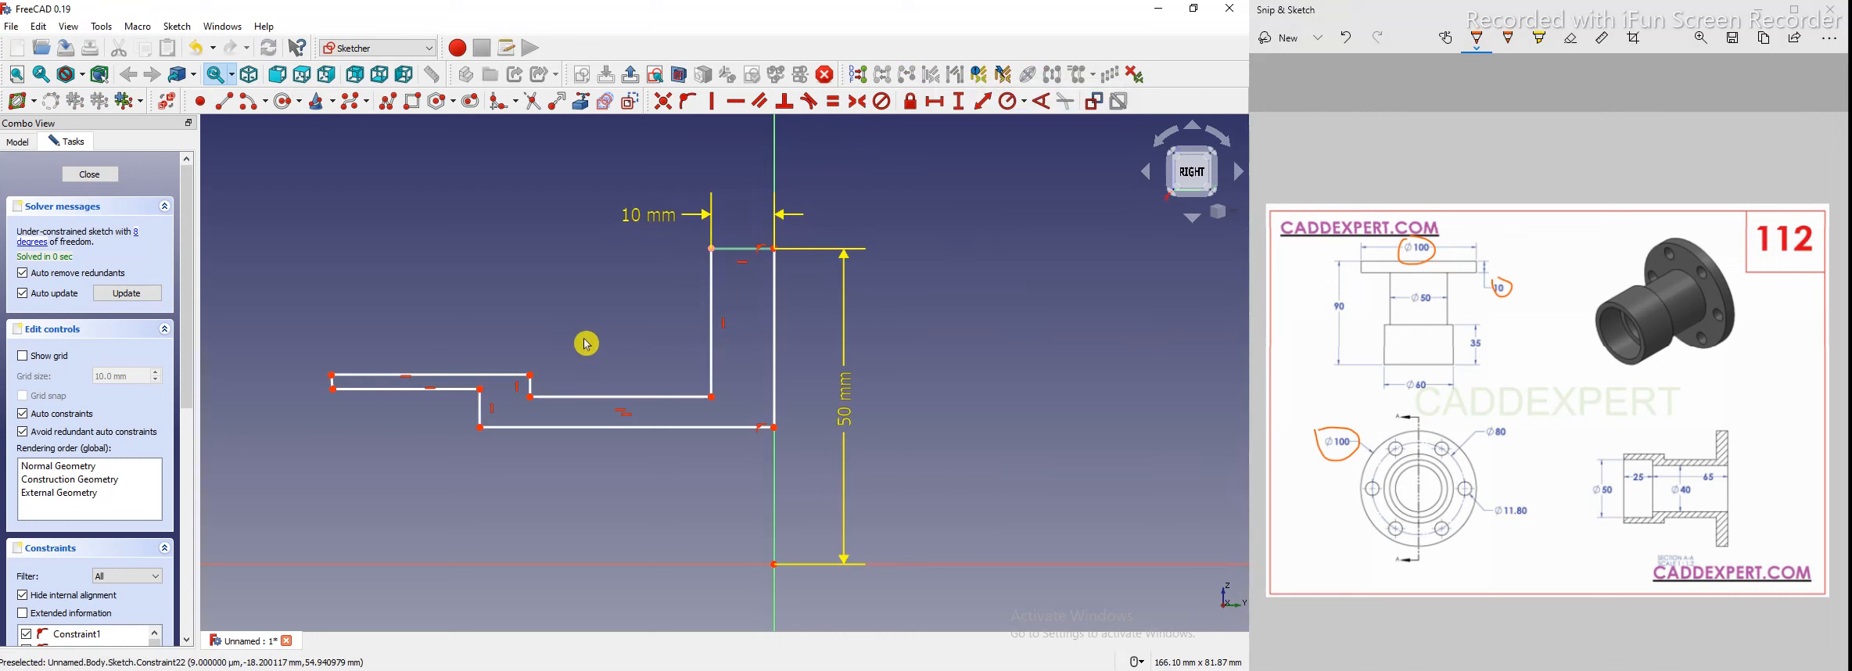
# Circle the overall length dimension of 90 on the drawing's side elevation
pyautogui.moveTo(1338, 303); pyautogui.dragTo(1335, 310)
pyautogui.moveTo(1341, 302)
pyautogui.mouseDown()
pyautogui.moveTo(1349, 321)
pyautogui.moveTo(1353, 297)
pyautogui.moveTo(1333, 293)
pyautogui.mouseUp()
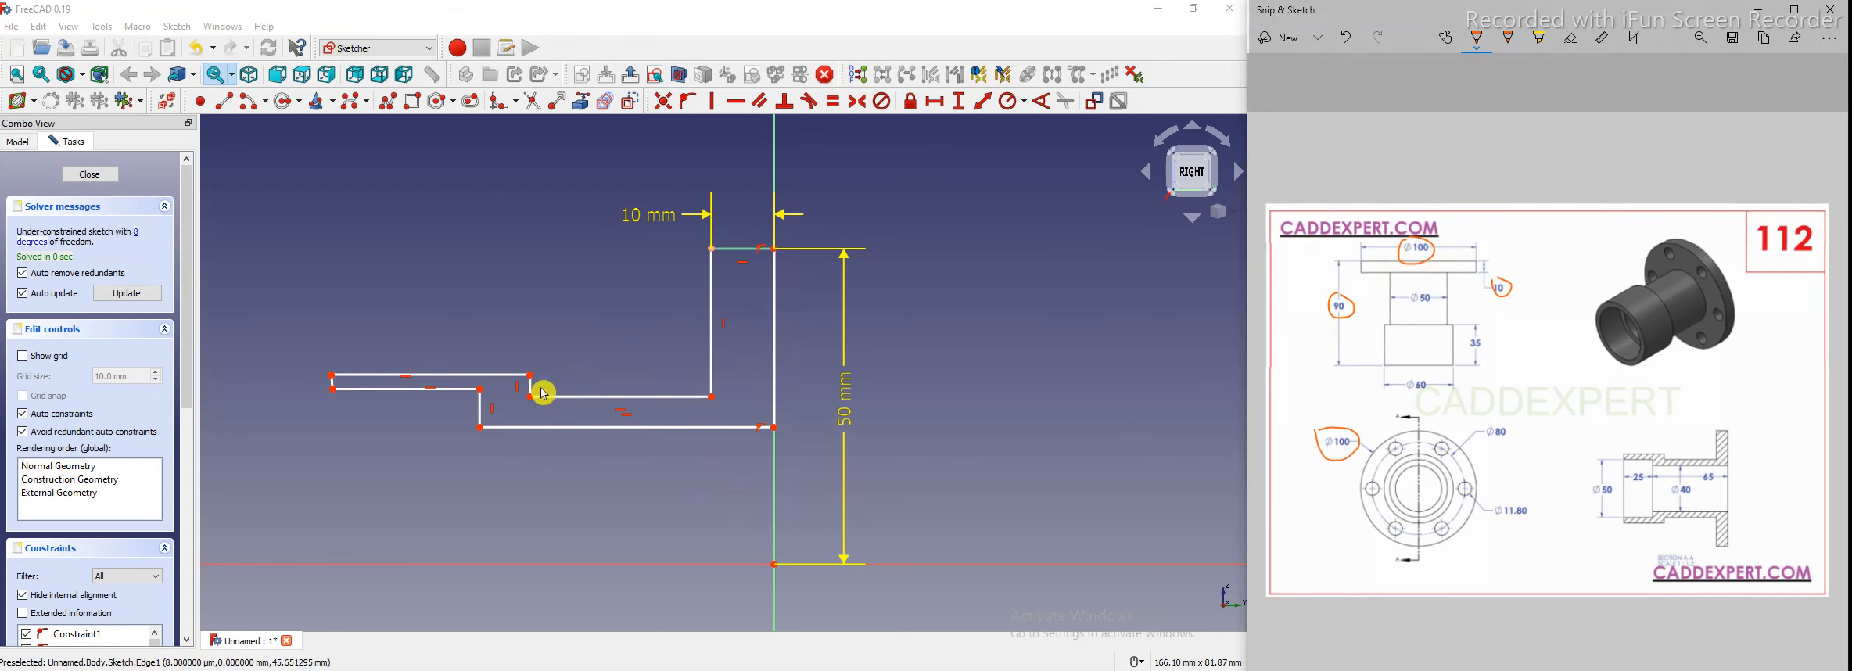
# Constrain the horizontal distance from the profile's far-end outer corner to the flange's upper corner on the vertical axis to 90 mm
pyautogui.click(333, 380)
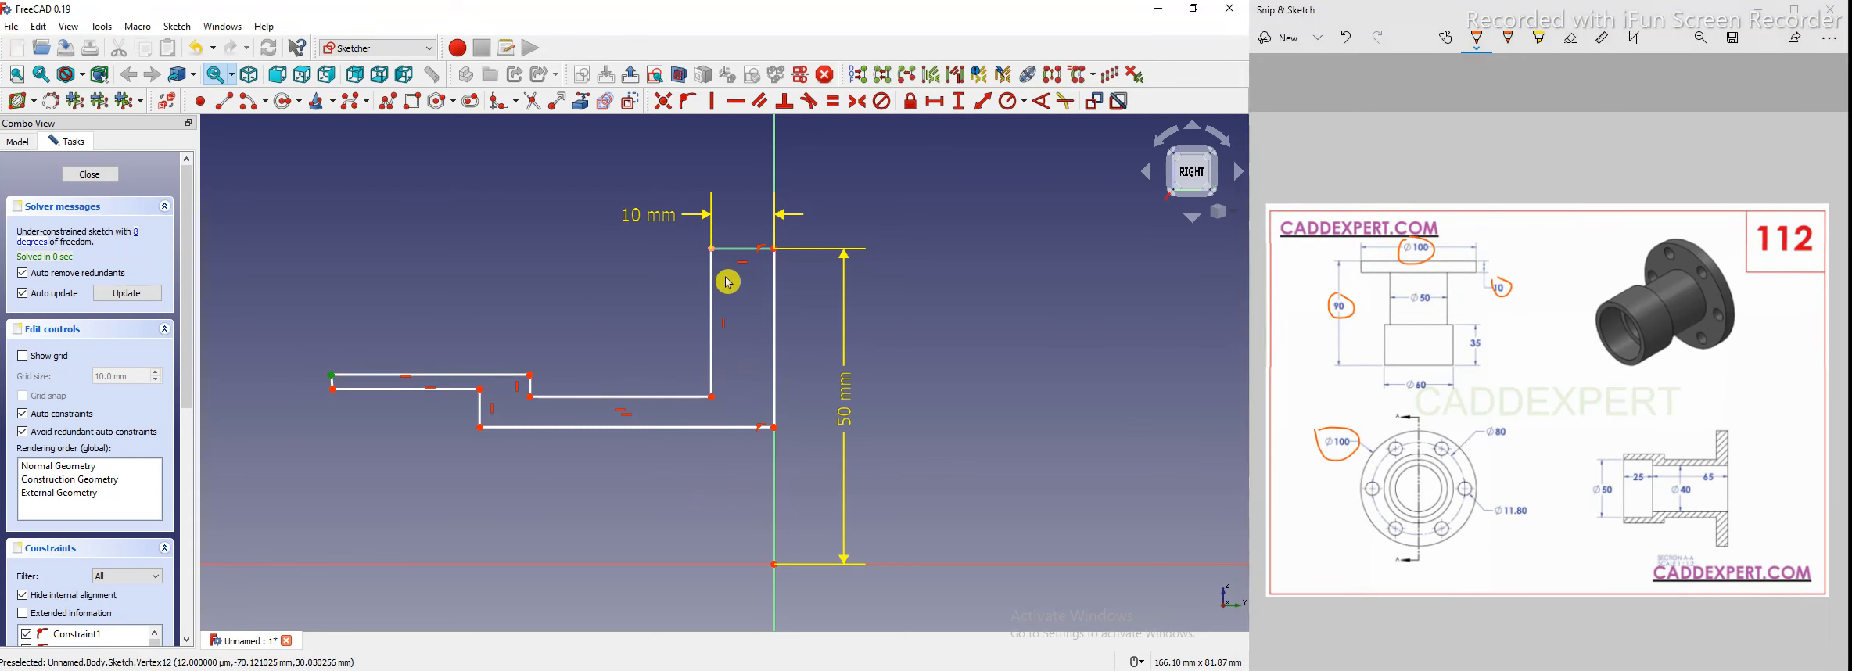
pyautogui.click(776, 250)
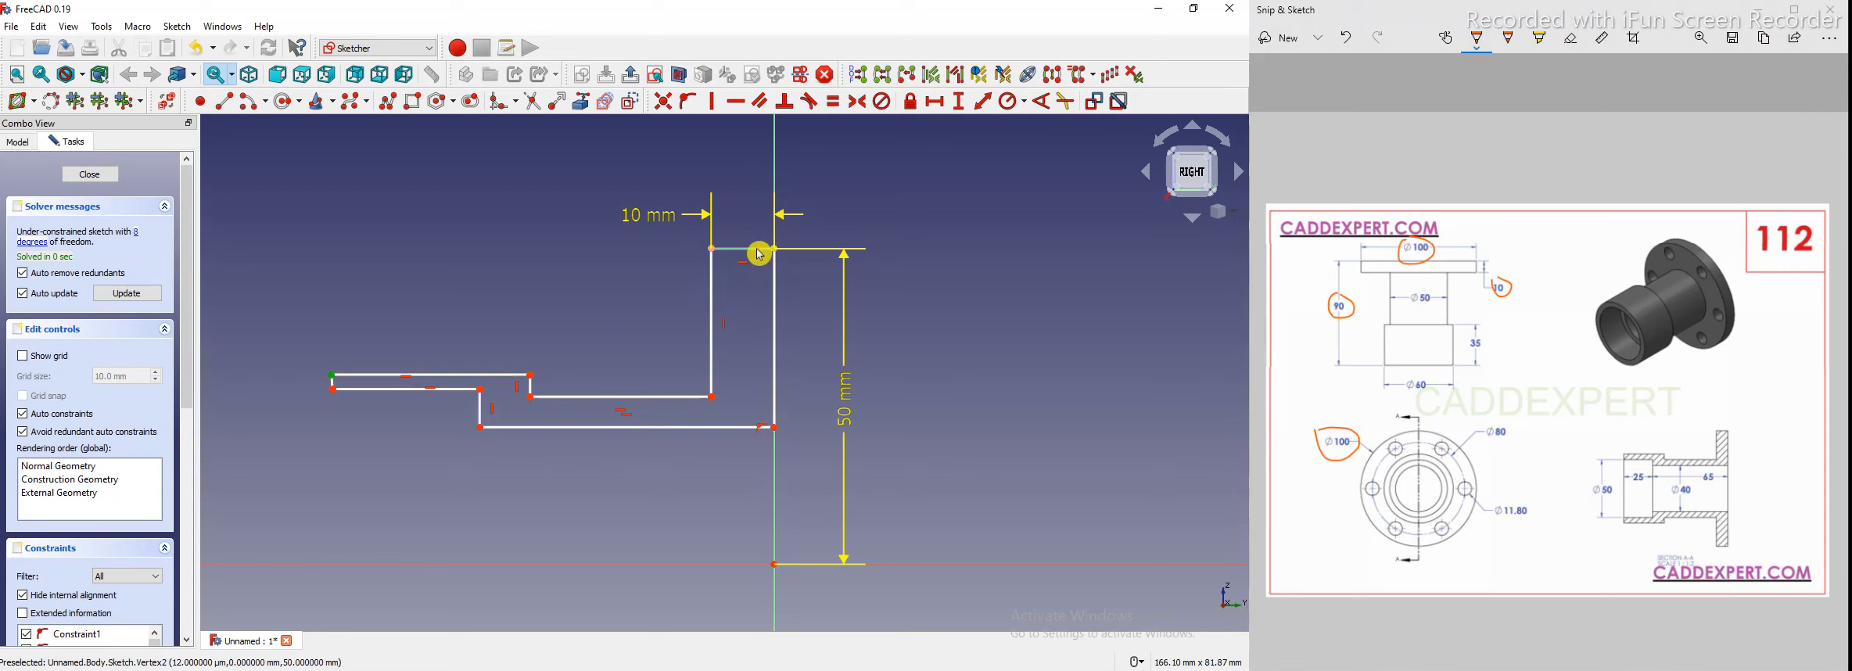
pyautogui.click(942, 106)
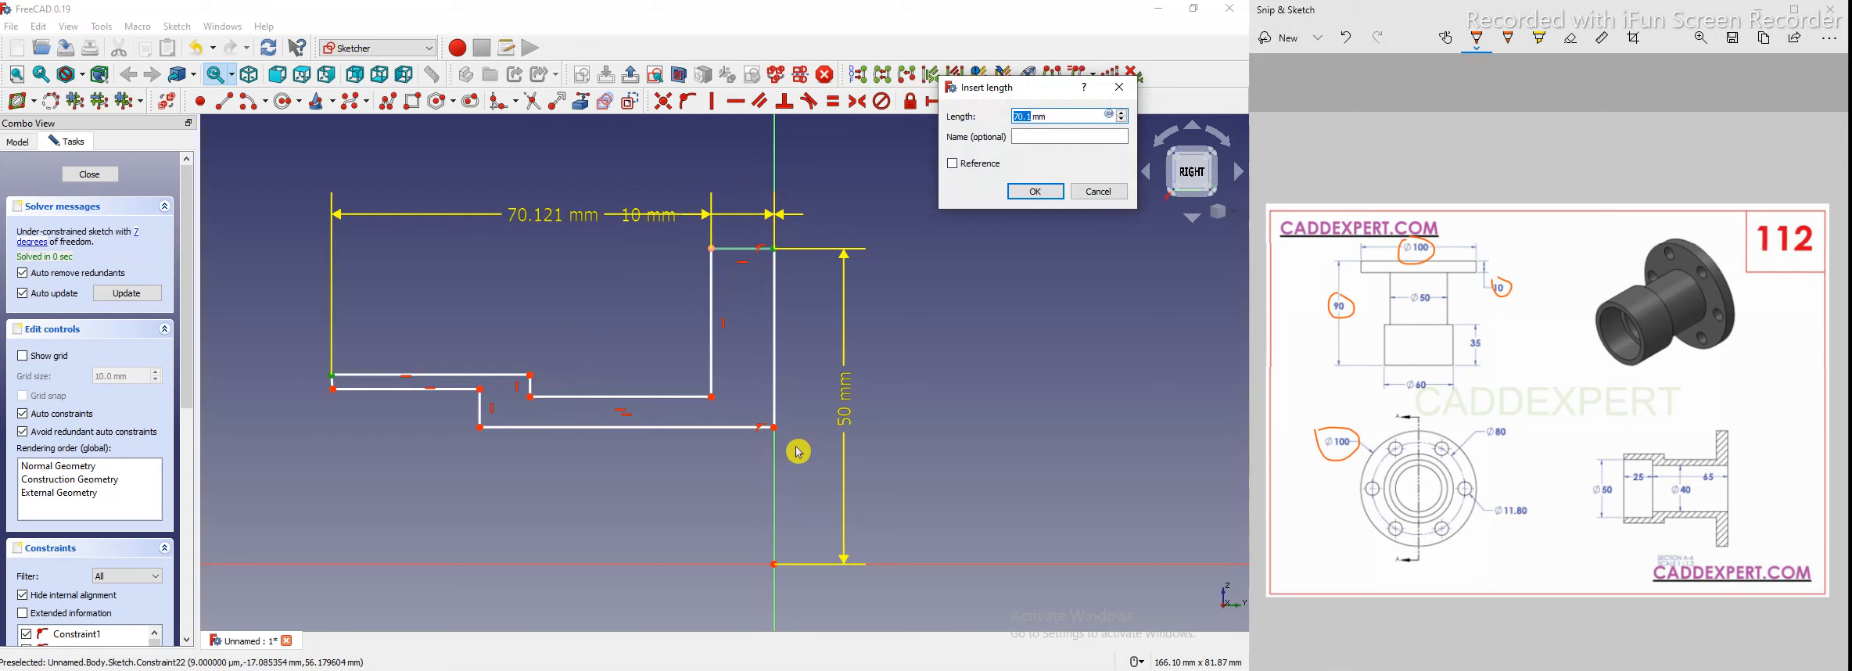
pyautogui.write('90')
pyautogui.press('Return')
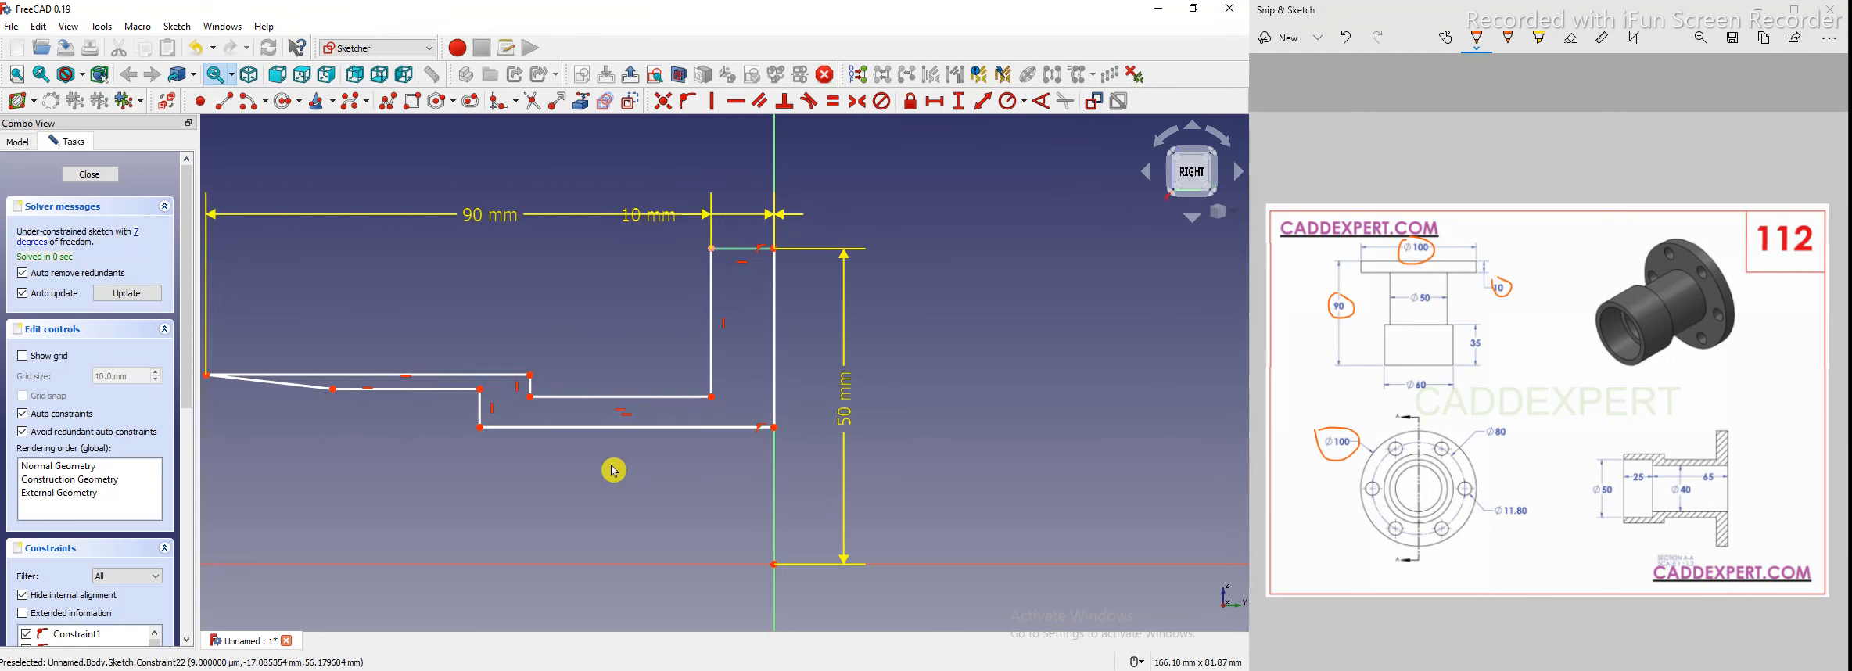
# Make the slanted end edge of the profile vertical and place the 90 mm dimension above the 10 mm one
pyautogui.scroll(-3, 613, 469)
pyautogui.scroll(3, 530, 434)
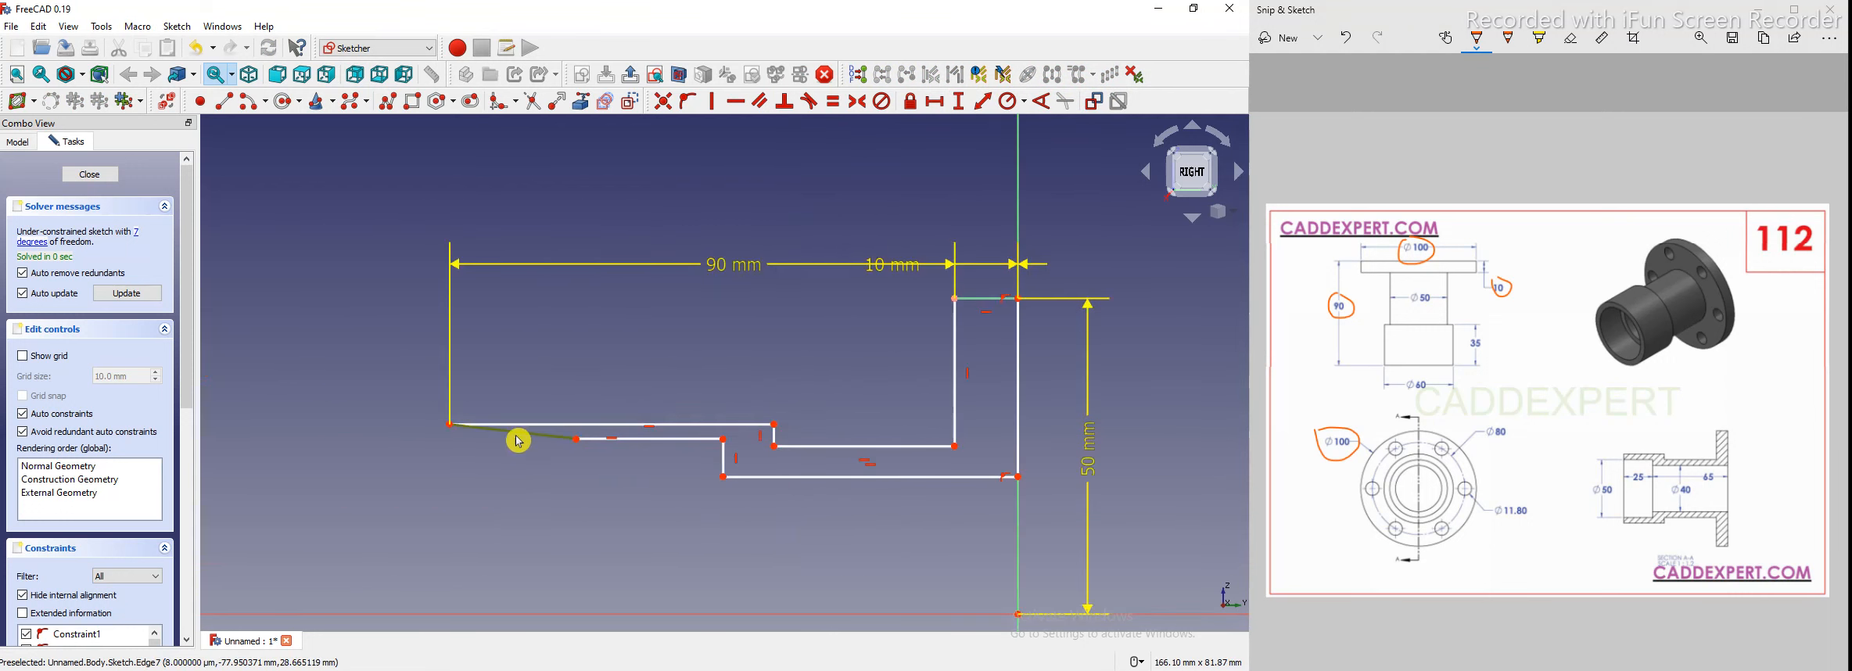
pyautogui.click(714, 104)
pyautogui.click(548, 435)
pyautogui.moveTo(746, 203); pyautogui.dragTo(744, 195)
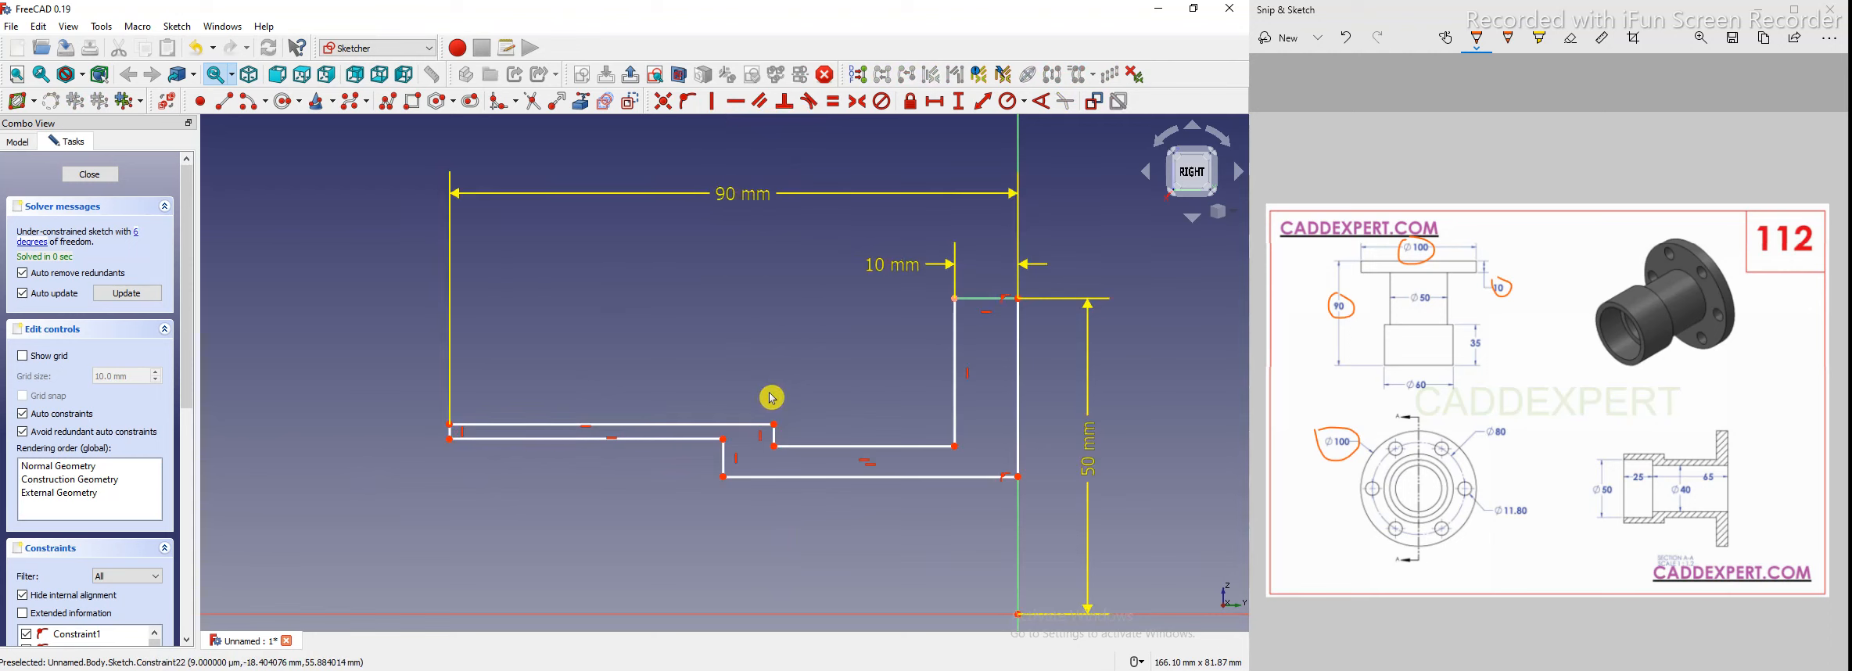
# Constrain the vertical distance from the origin to the bore edge's endpoint to 20 mm, arranging the 50 mm and 20 mm dimensions beside the profile
pyautogui.scroll(-1, 829, 481)
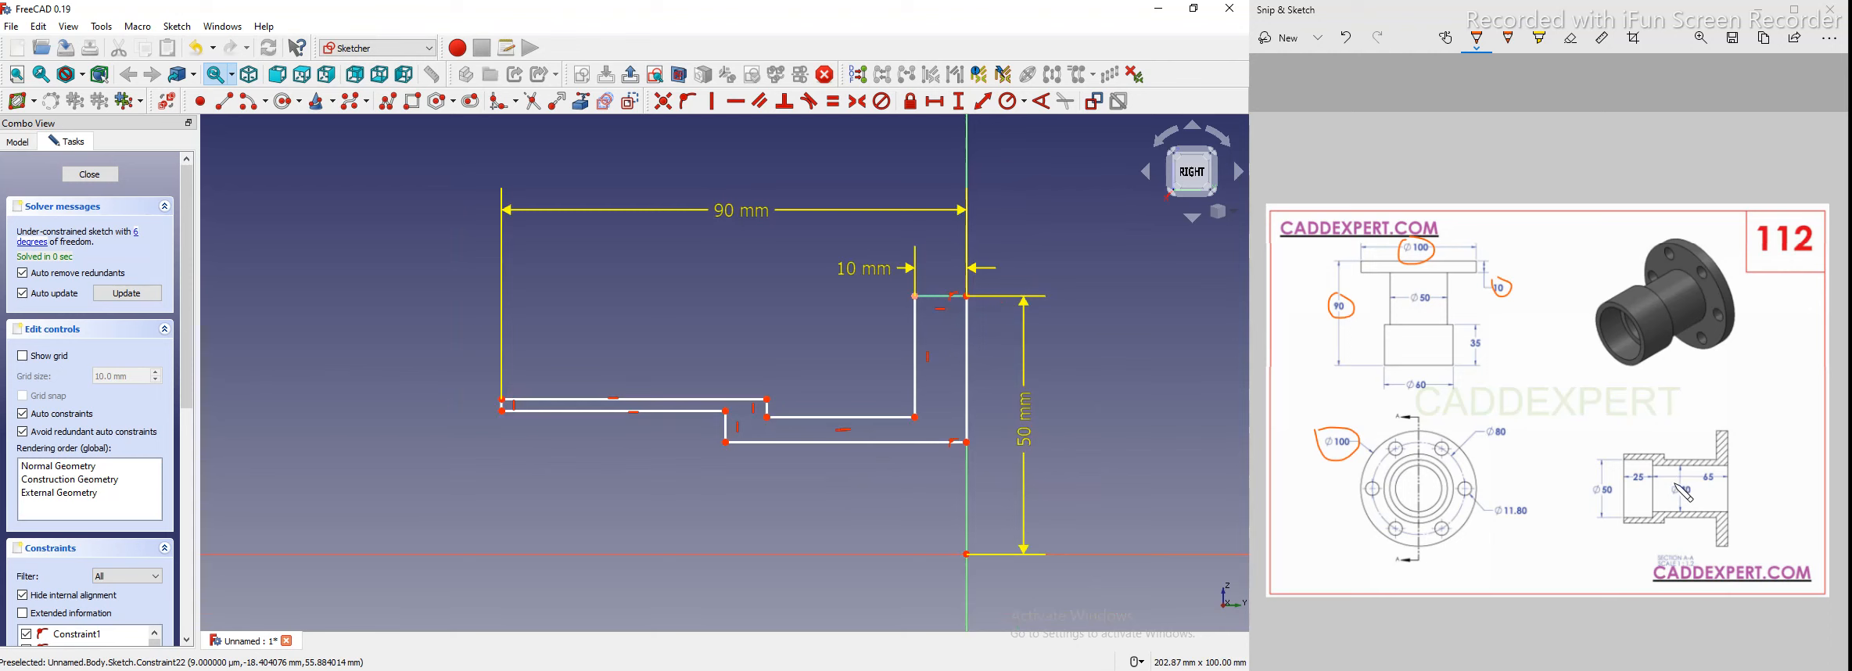
pyautogui.click(869, 443)
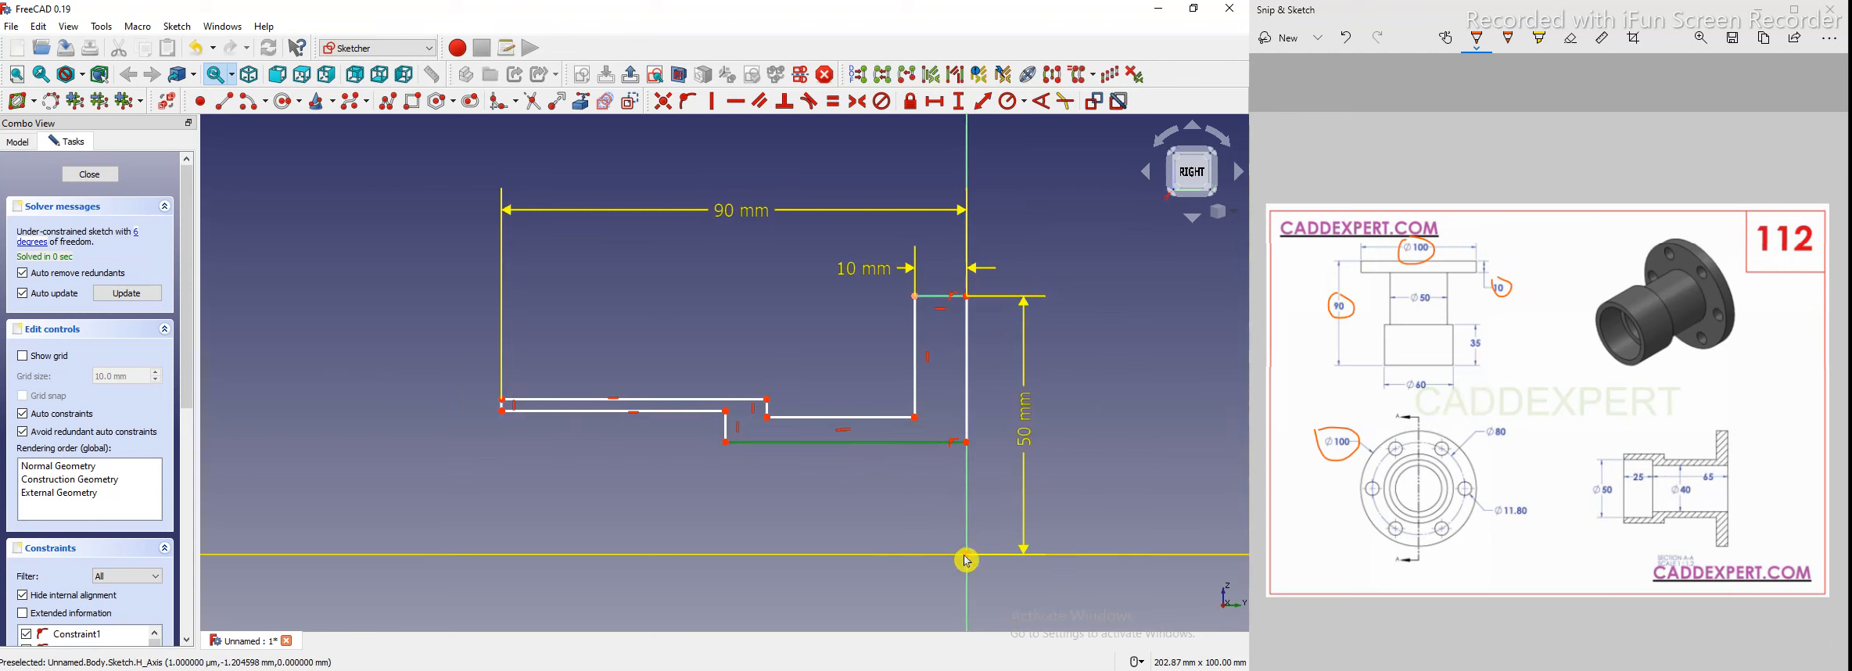
pyautogui.click(967, 444)
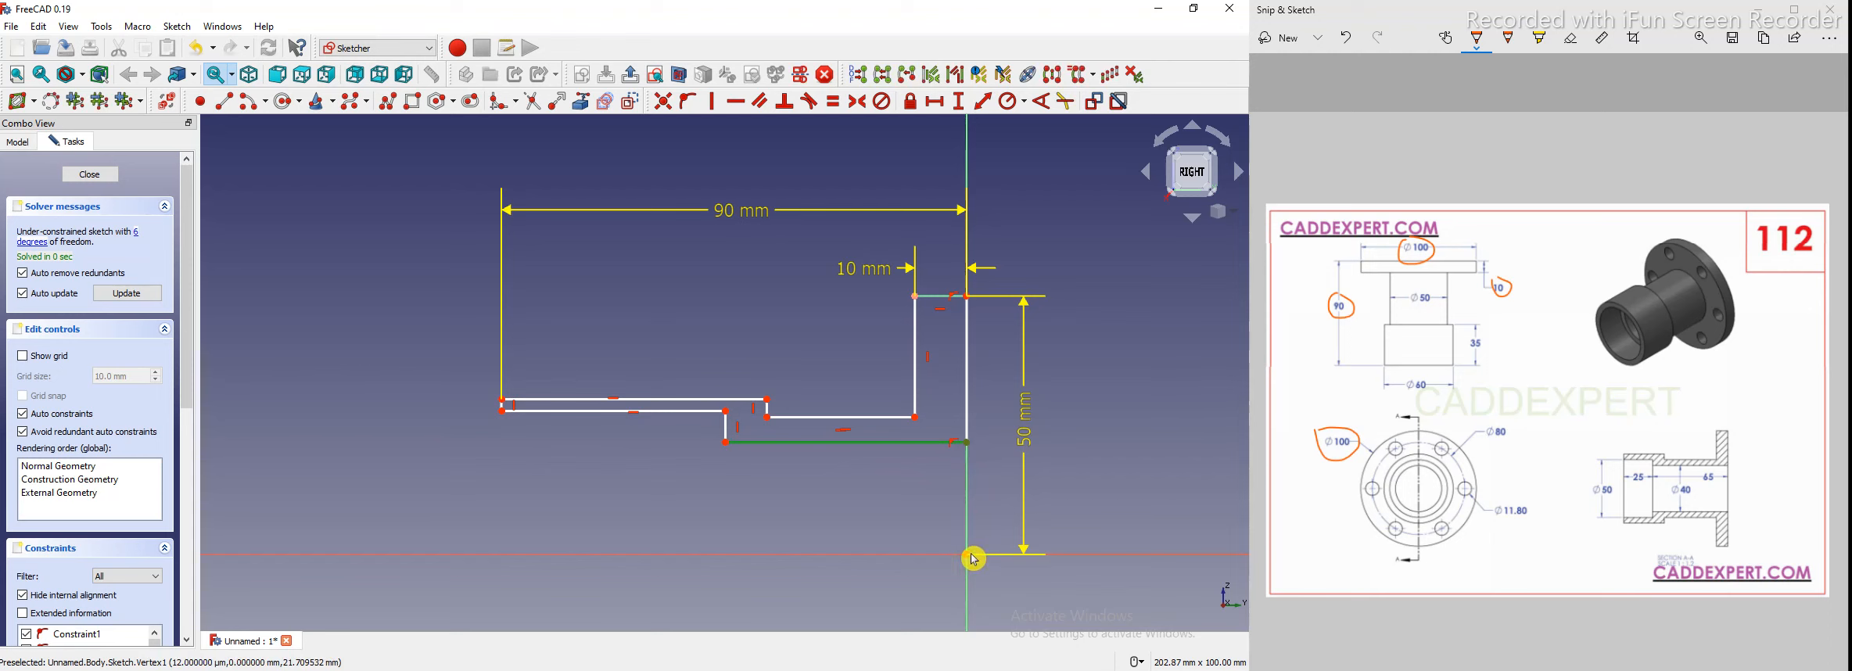
pyautogui.click(968, 108)
pyautogui.click(727, 364)
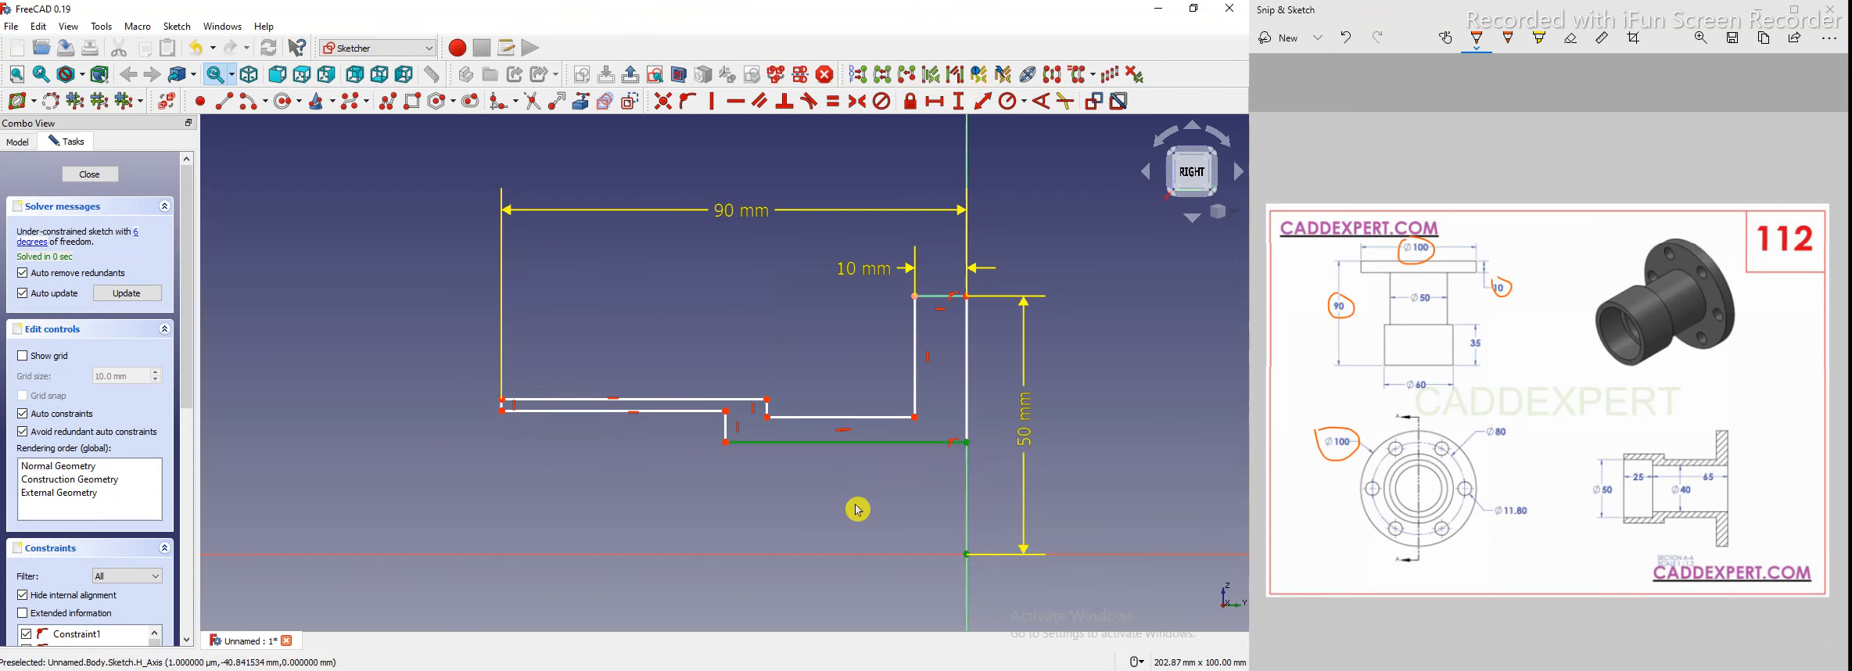
pyautogui.click(970, 558)
pyautogui.click(967, 443)
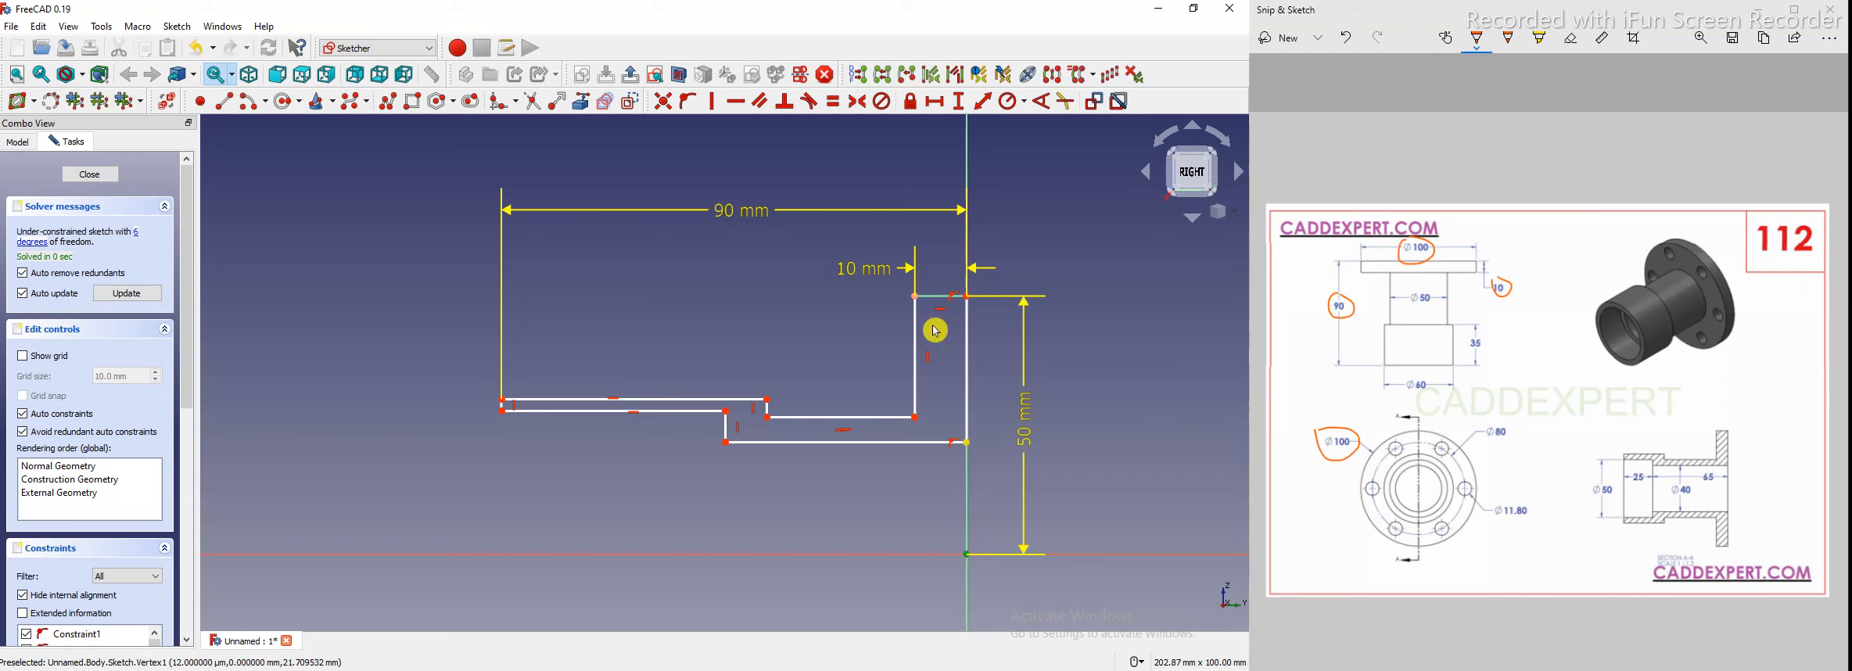
pyautogui.click(964, 107)
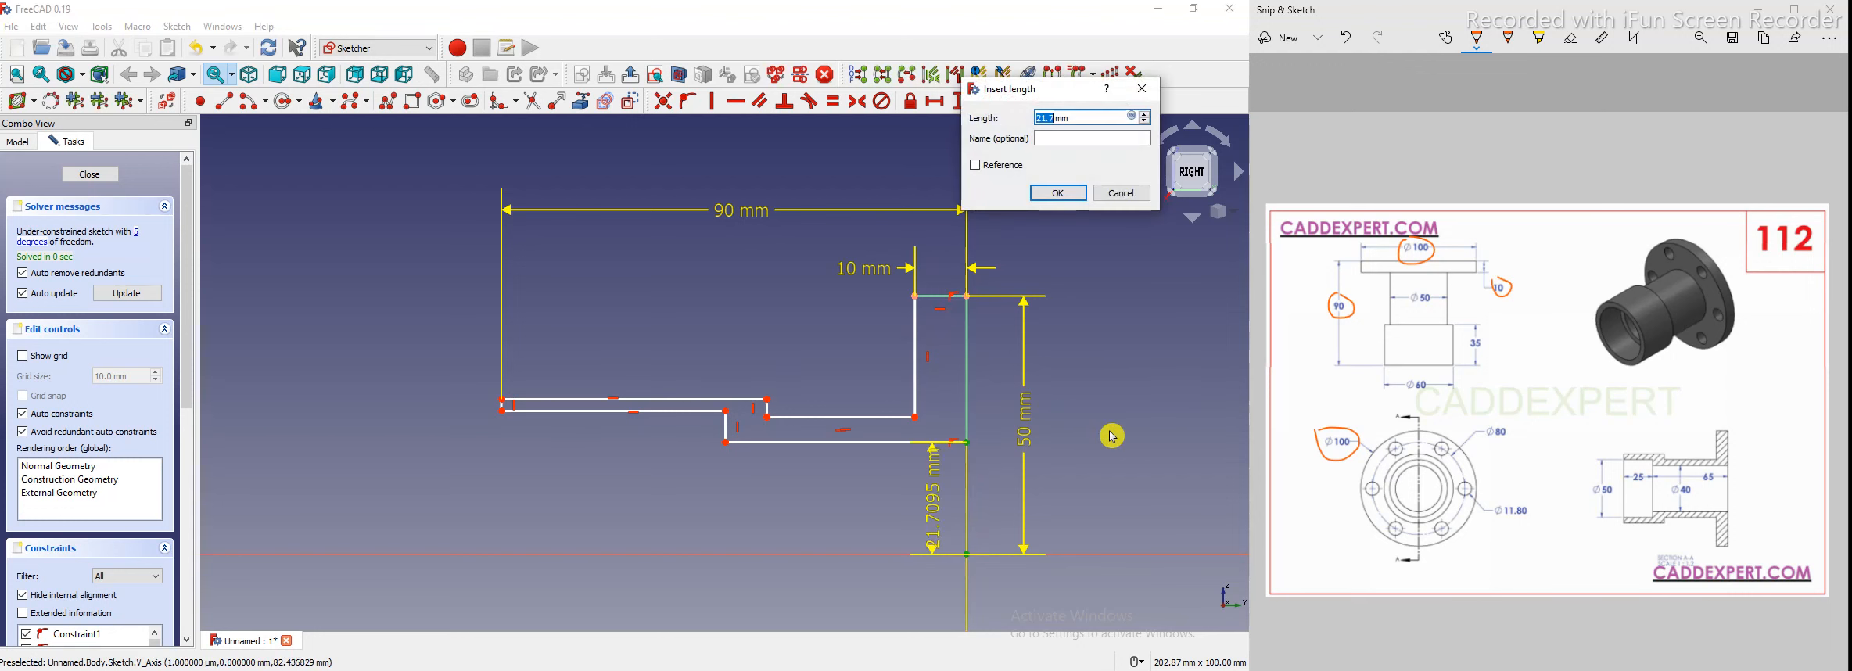
pyautogui.press('Return')
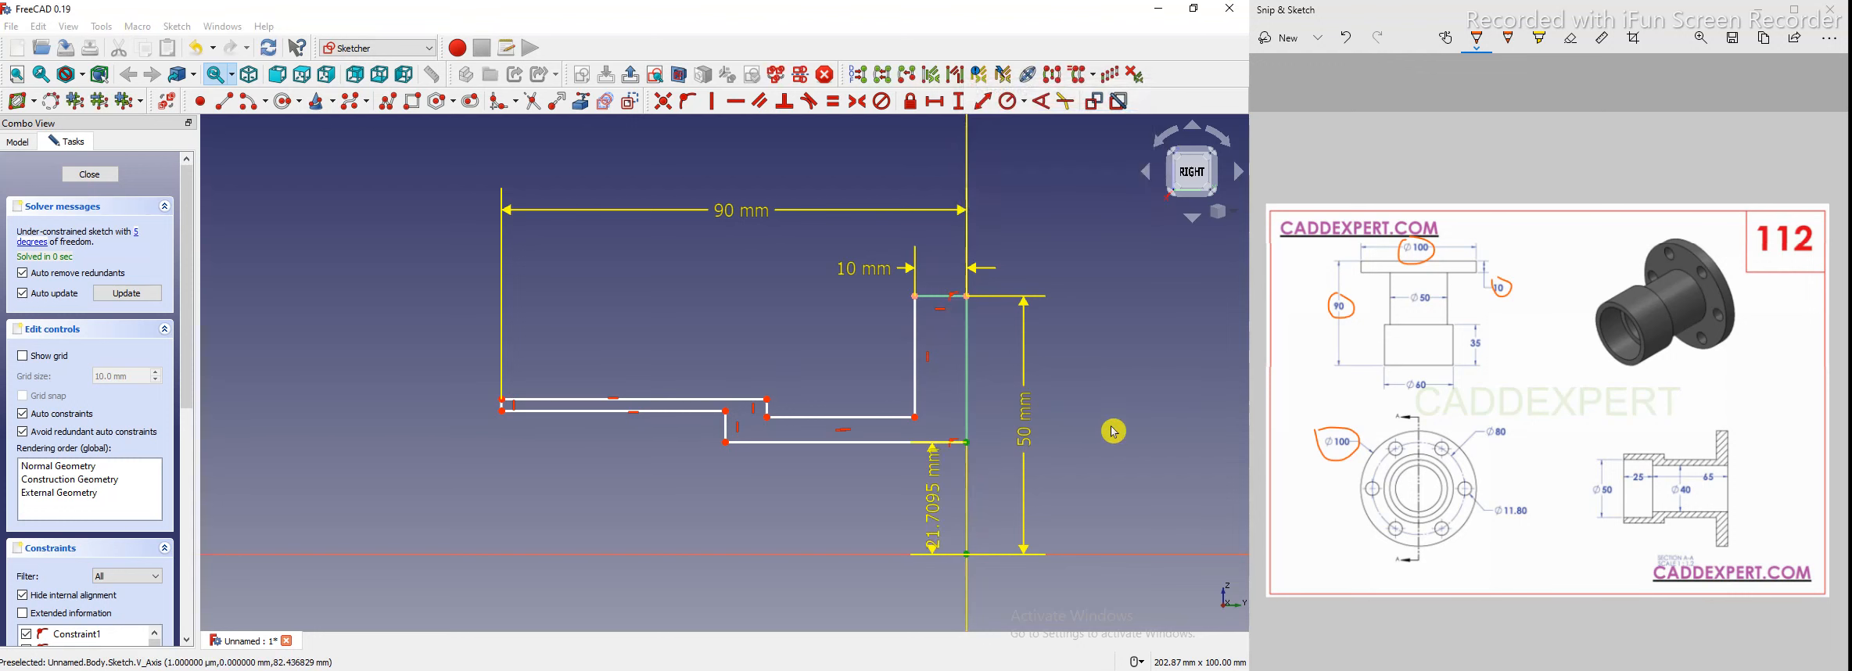
pyautogui.moveTo(1021, 426); pyautogui.dragTo(1087, 422)
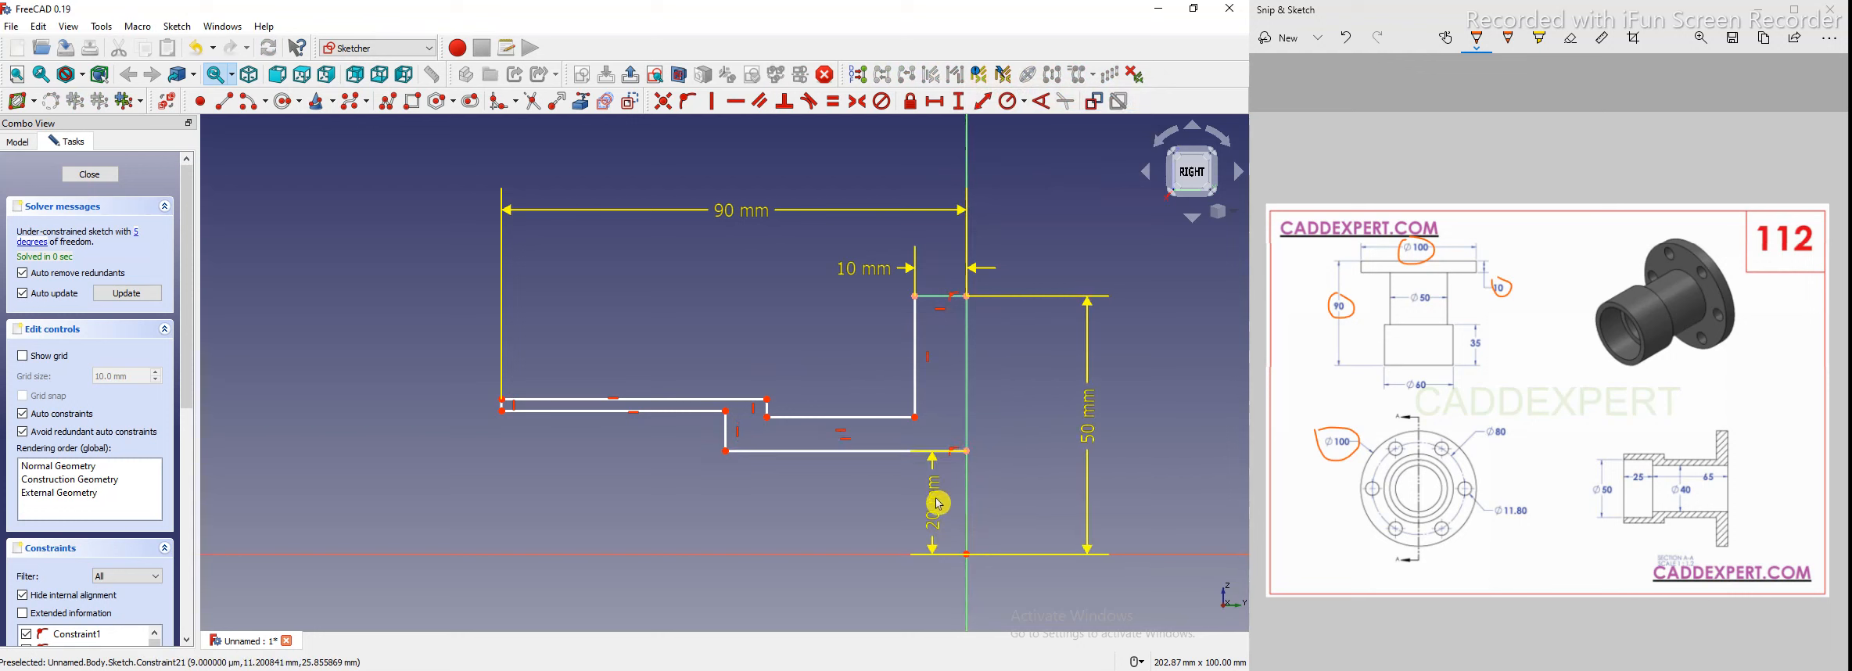
pyautogui.moveTo(932, 501); pyautogui.dragTo(1013, 501)
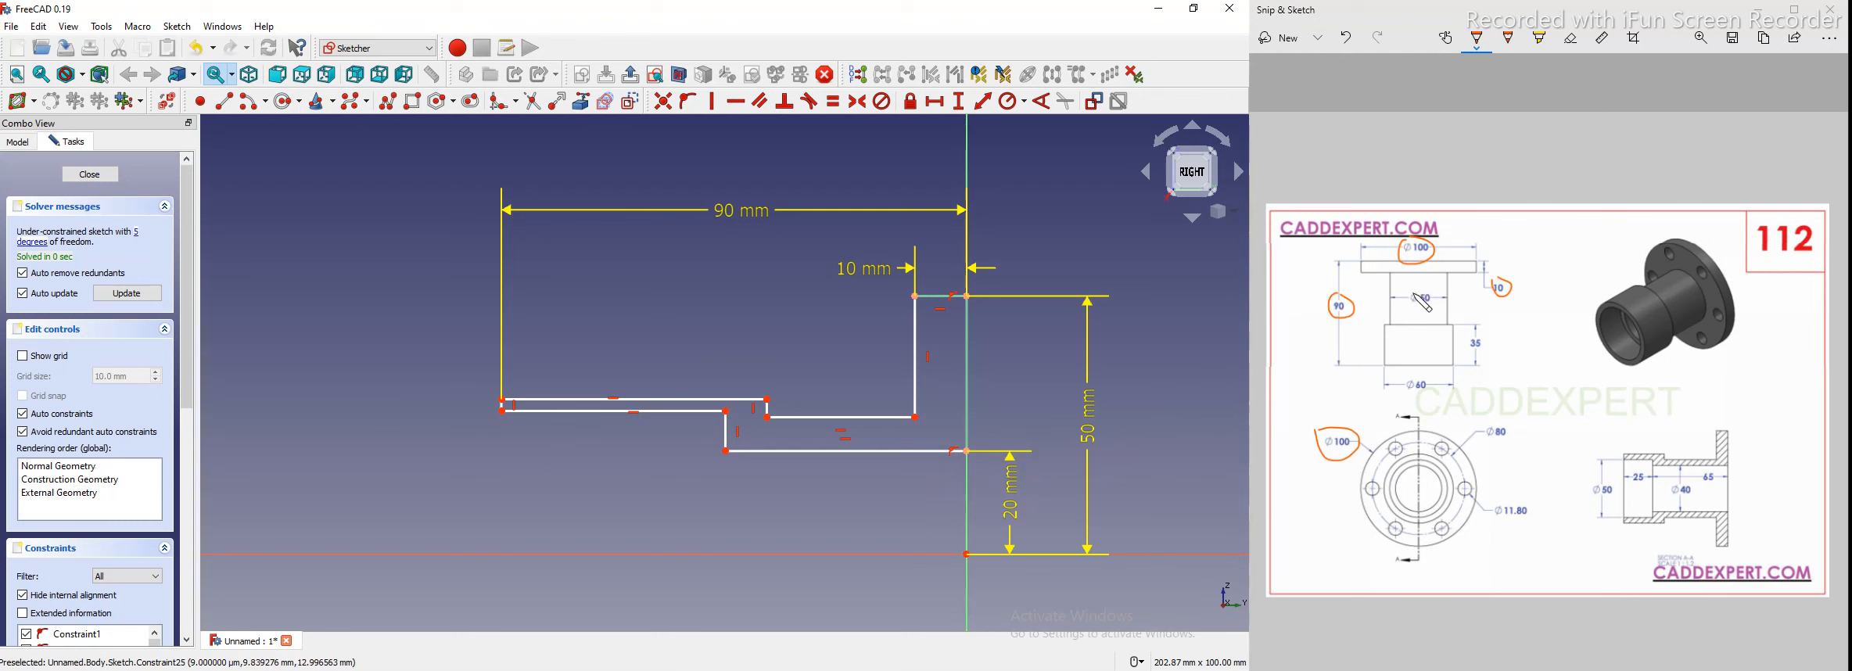
# Constrain the vertical distance from the origin to the neck's outer edge to 25 mm, spacing the 25 mm and 50 mm dimensions beside the profile
pyautogui.click(1412, 313)
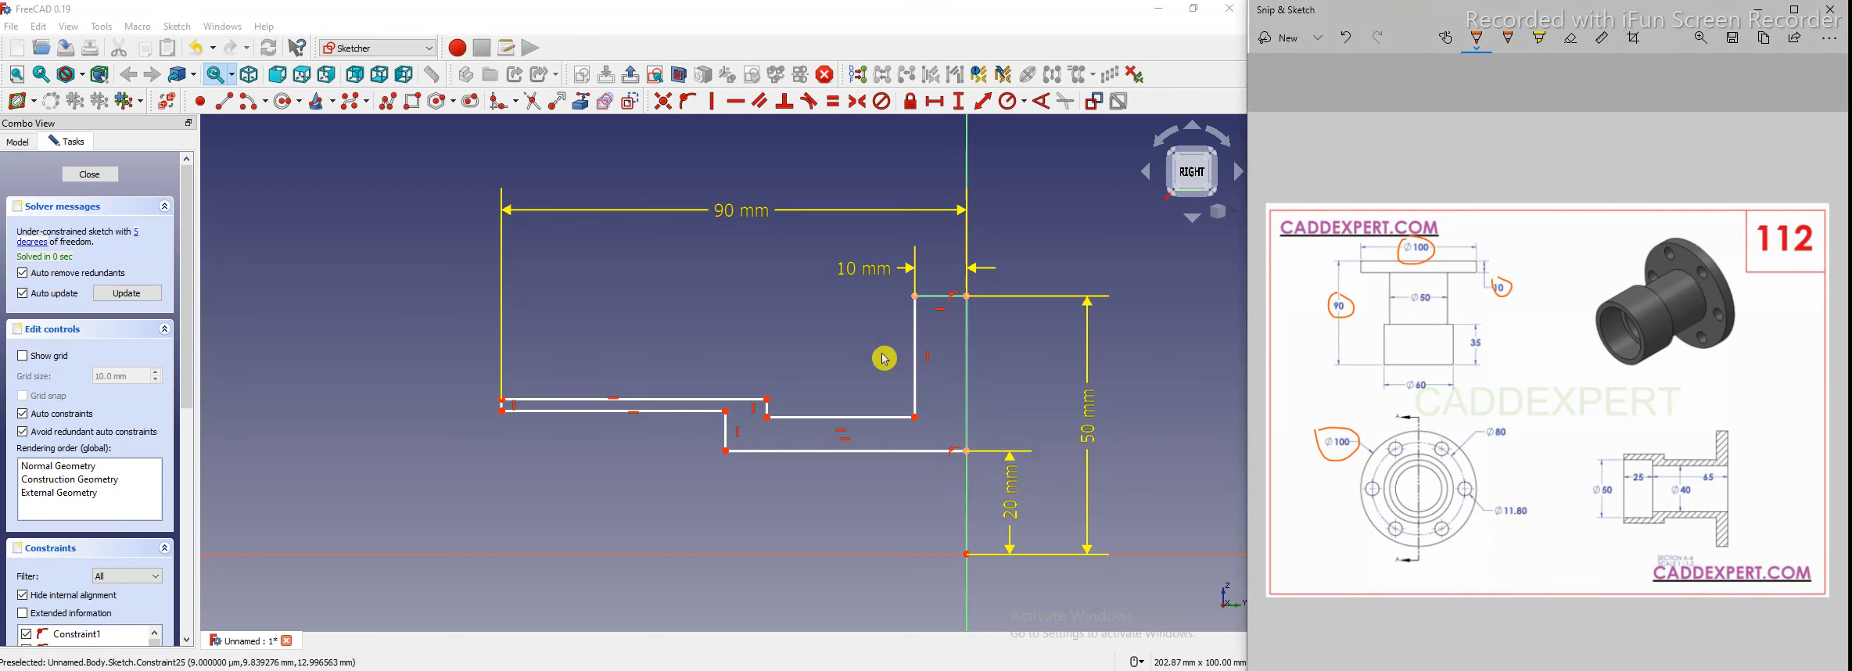
pyautogui.click(880, 417)
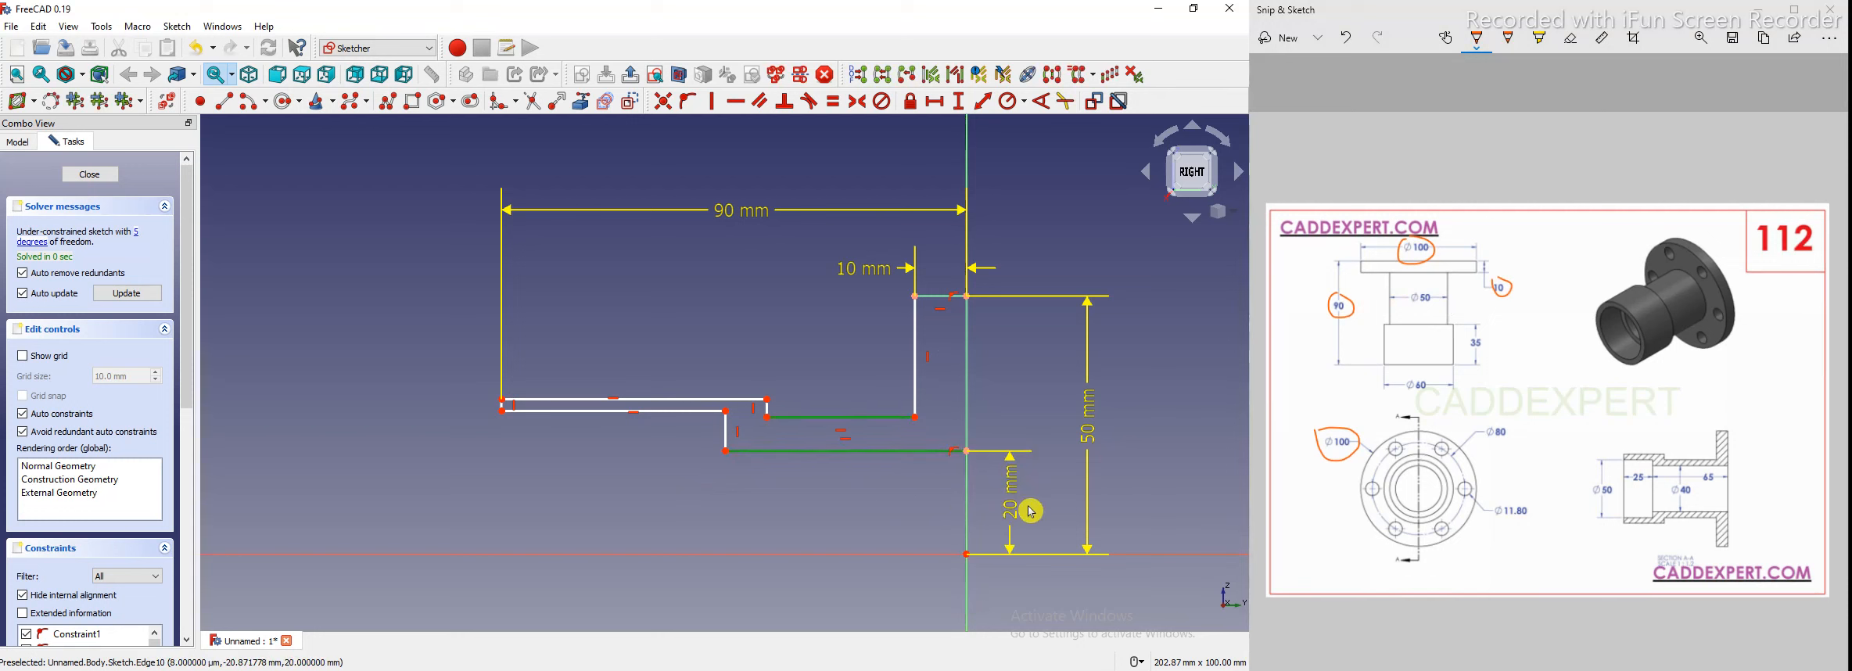
pyautogui.click(867, 541)
pyautogui.click(966, 553)
pyautogui.click(918, 423)
pyautogui.click(961, 104)
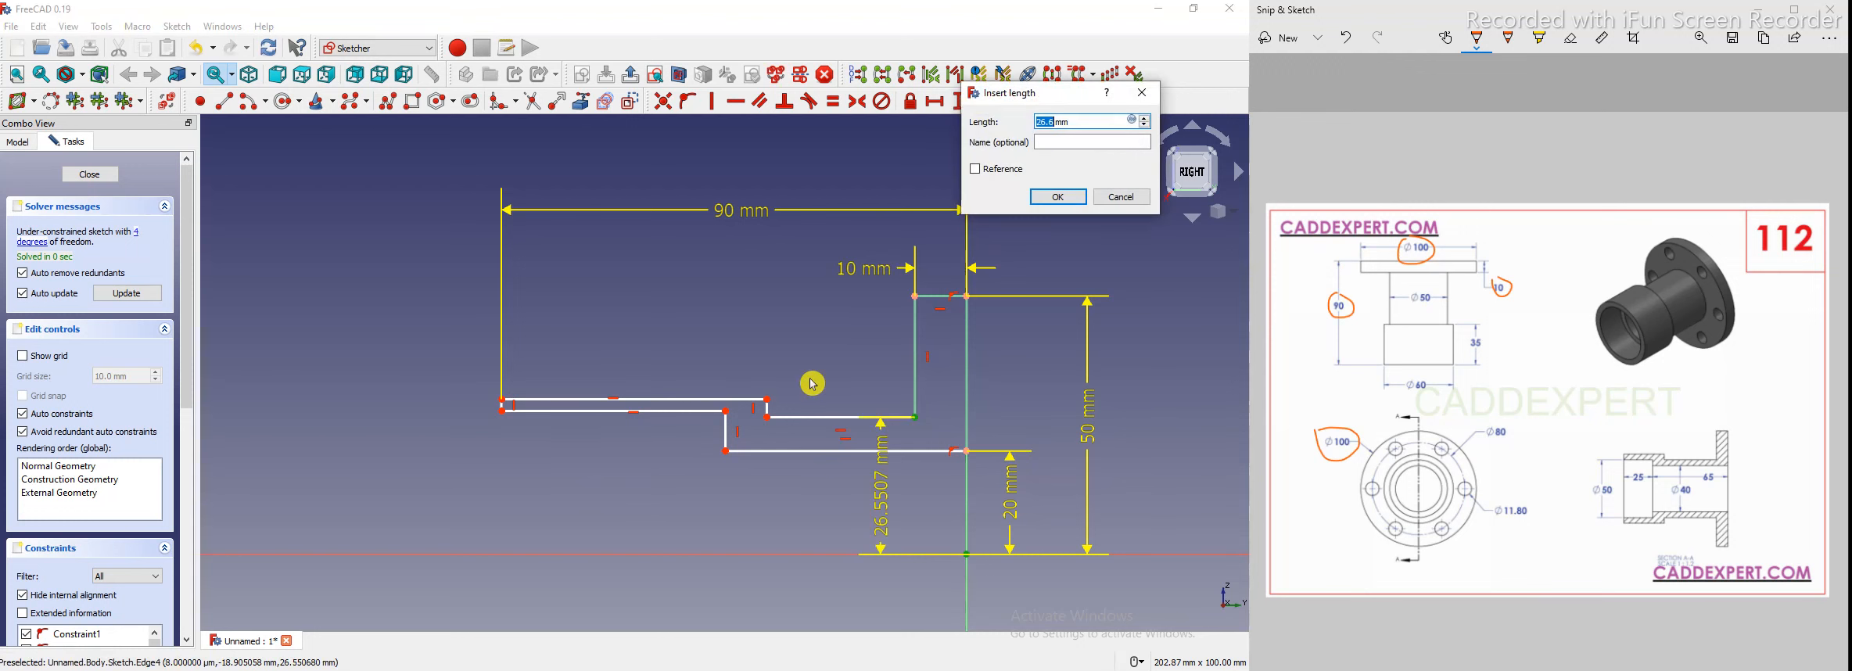
pyautogui.press('Return')
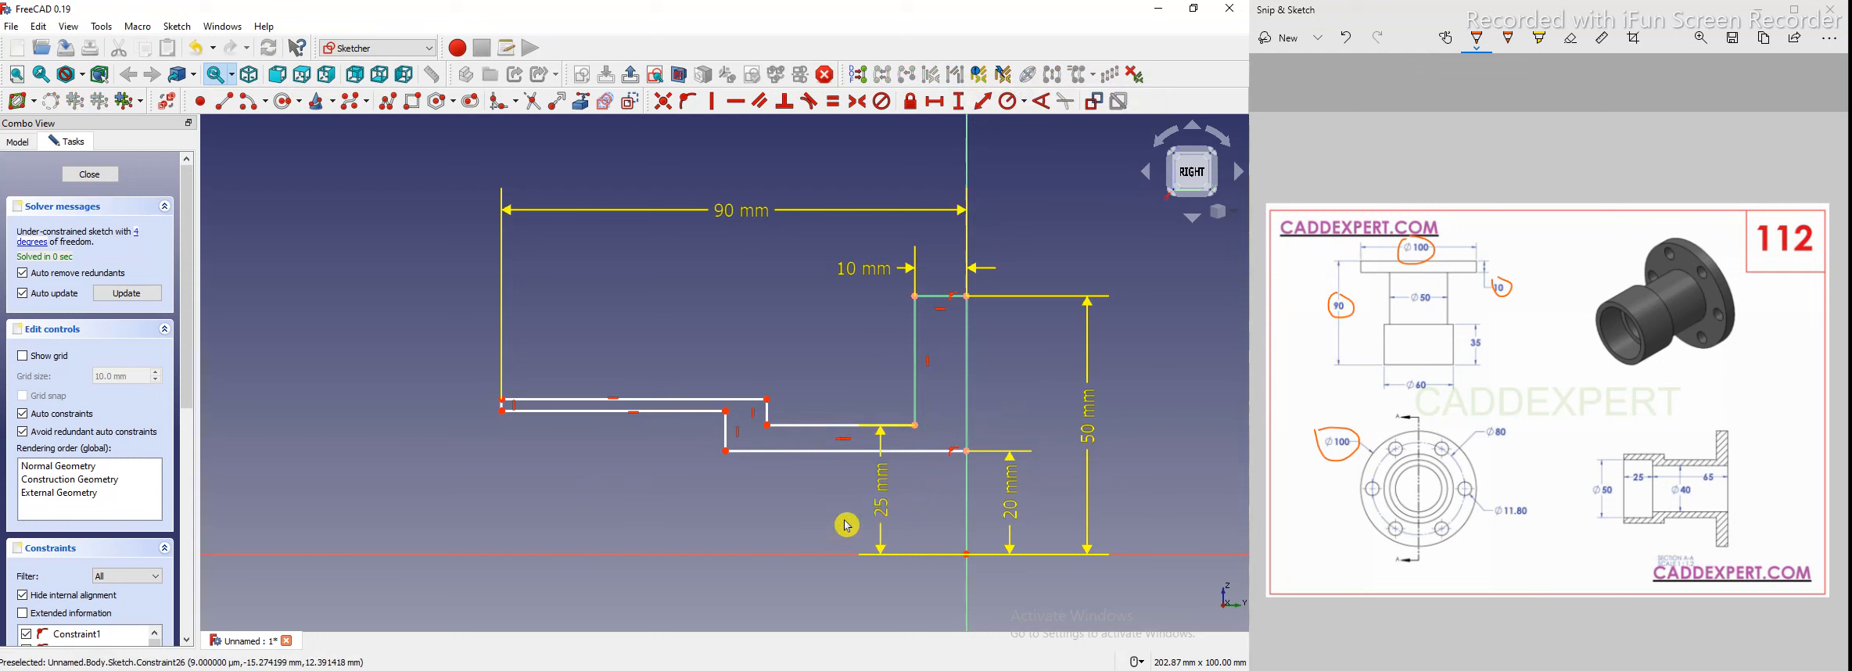
pyautogui.moveTo(885, 498); pyautogui.dragTo(1055, 481)
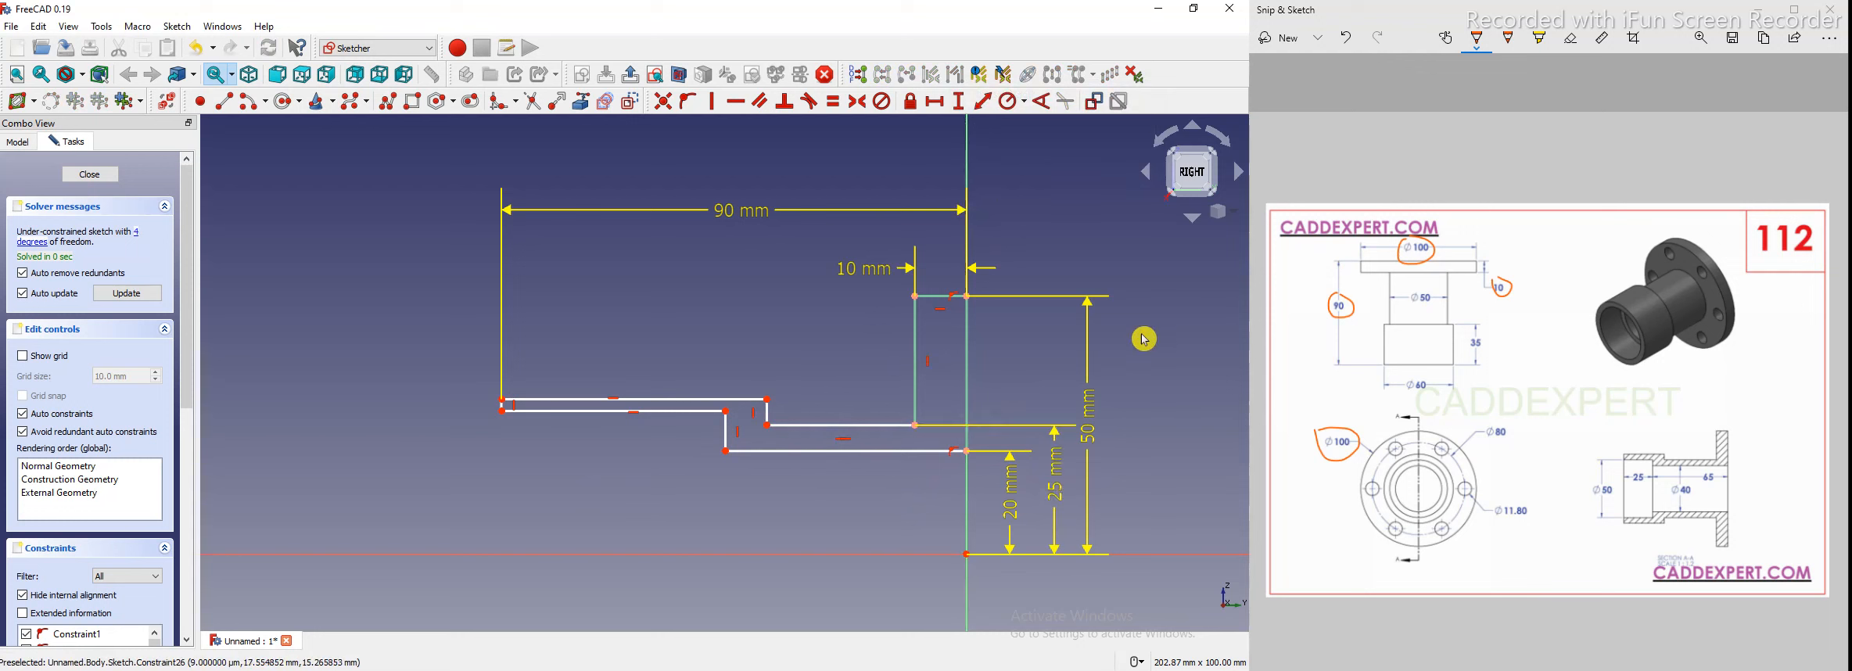
pyautogui.moveTo(1089, 418); pyautogui.dragTo(1132, 422)
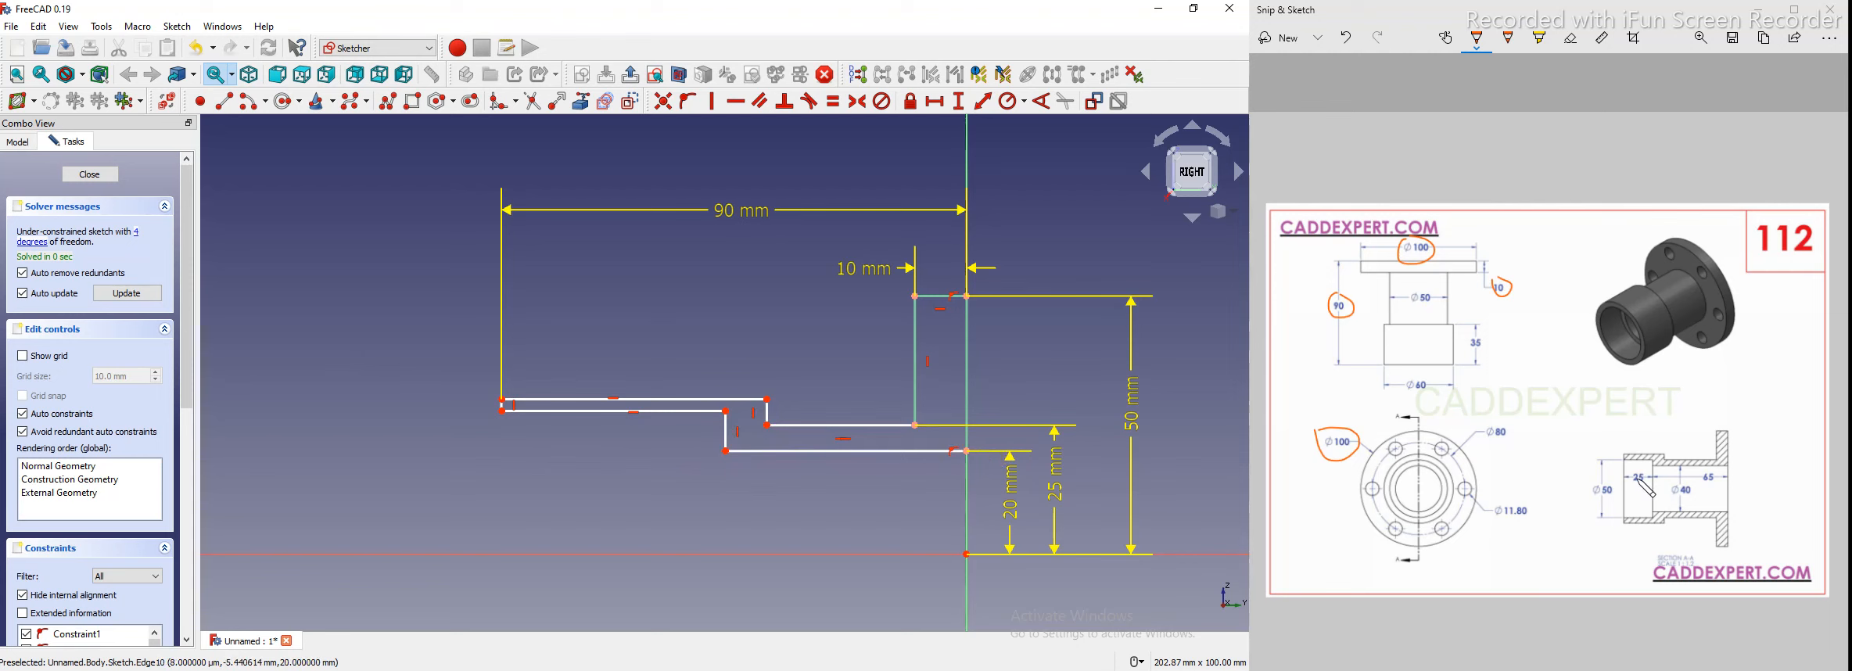
# Constrain the horizontal length of the collar's outer edge to 35 mm
pyautogui.click(1634, 485)
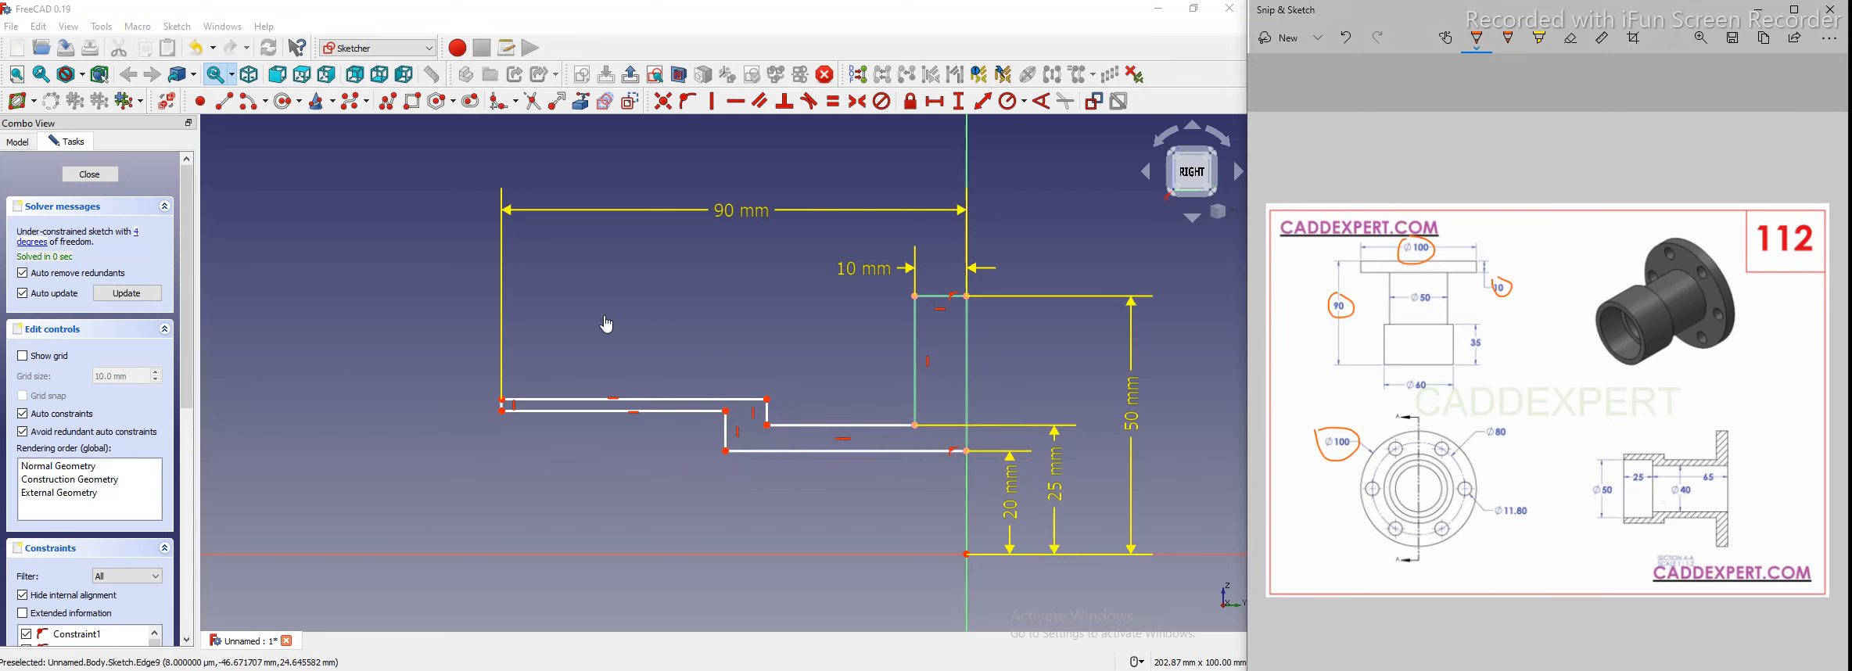
pyautogui.click(605, 321)
pyautogui.click(577, 402)
pyautogui.click(935, 102)
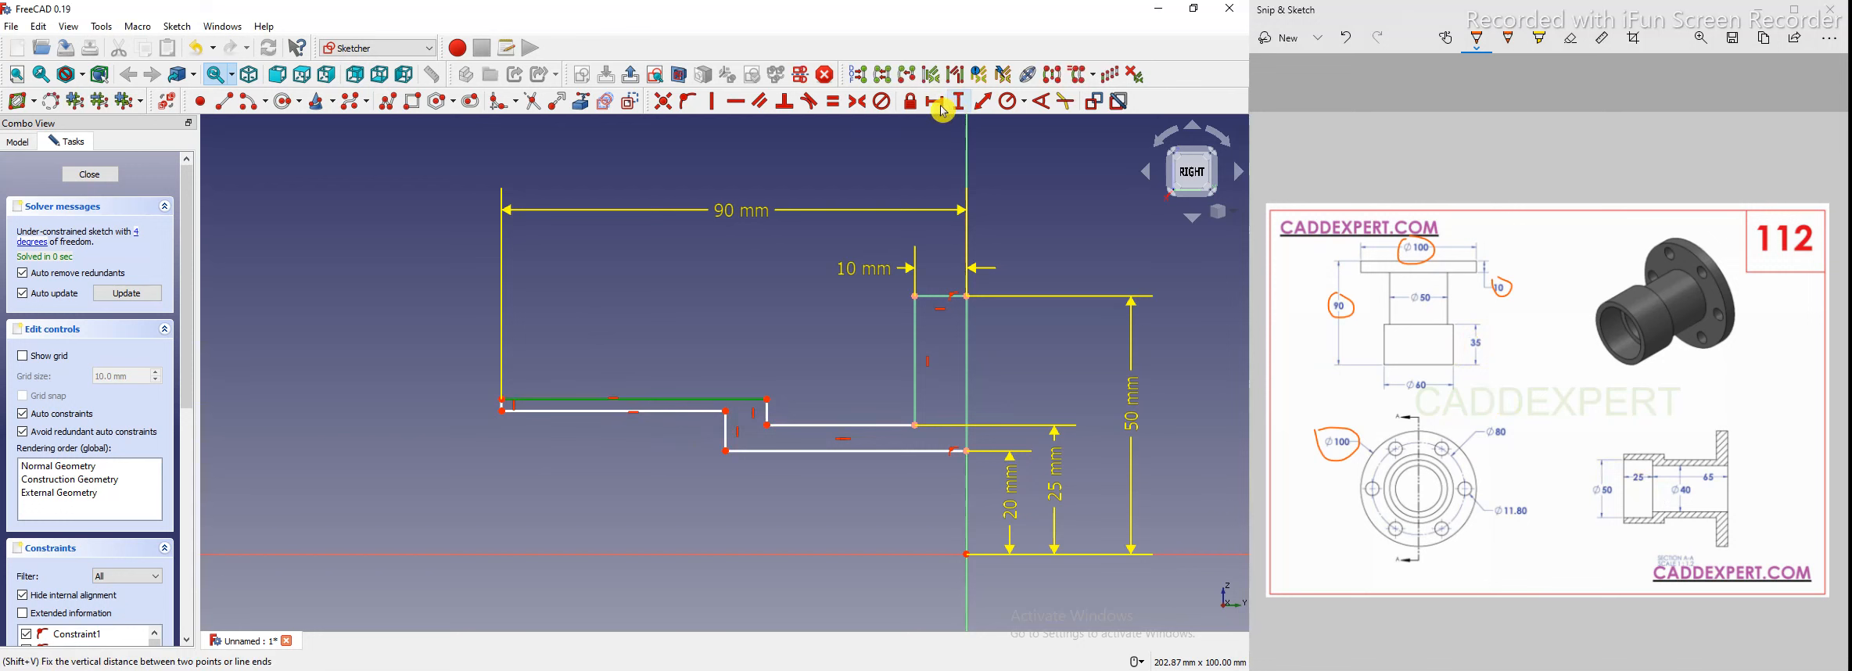
pyautogui.write('35')
pyautogui.press('Return')
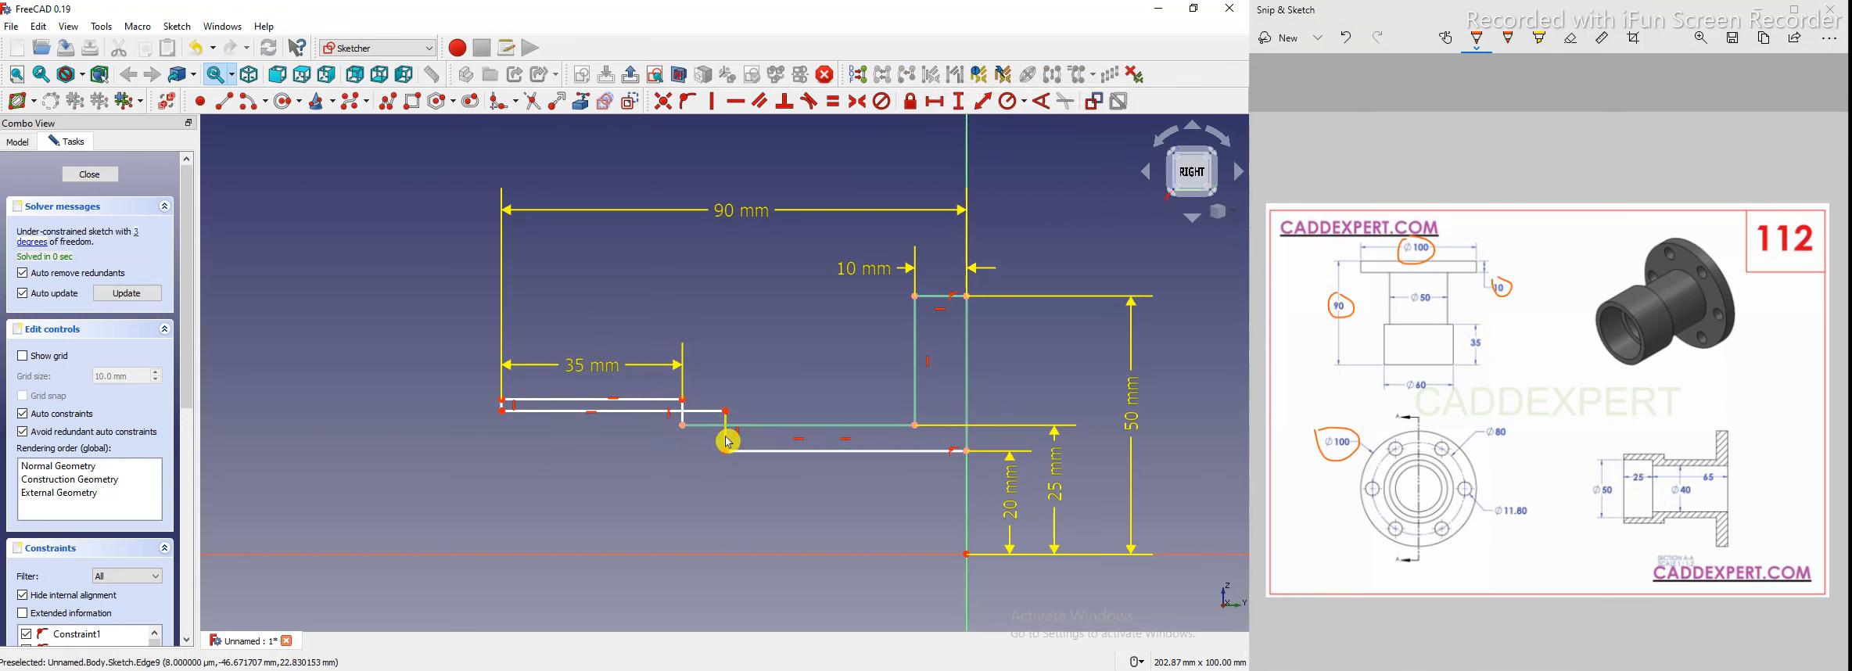
# Shift the inner step toward the collar end, constrain the counterbore edge's length to 25 mm, and place the dimension below the profile
pyautogui.moveTo(725, 436); pyautogui.dragTo(662, 451)
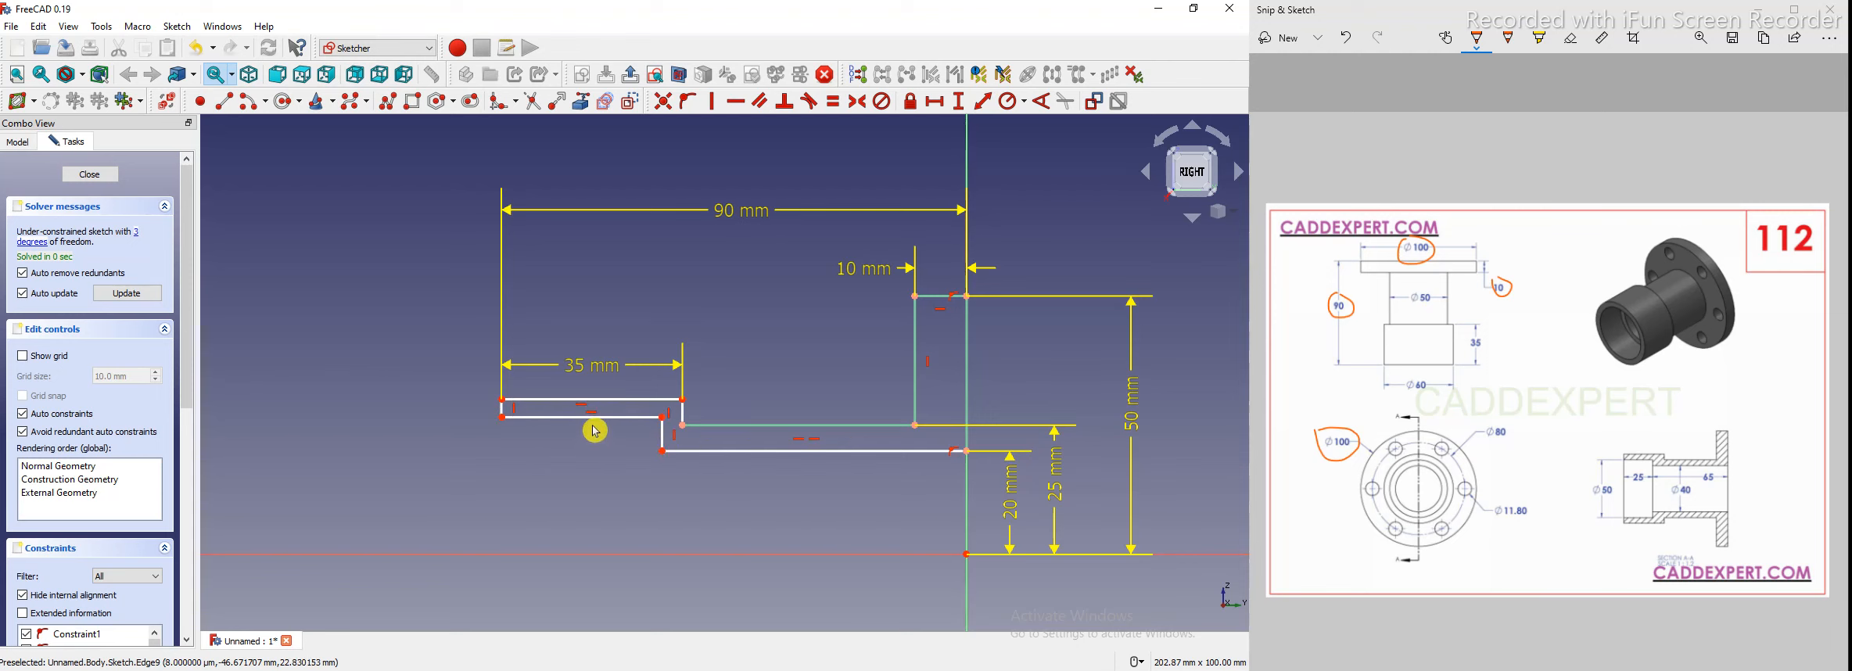
pyautogui.click(934, 101)
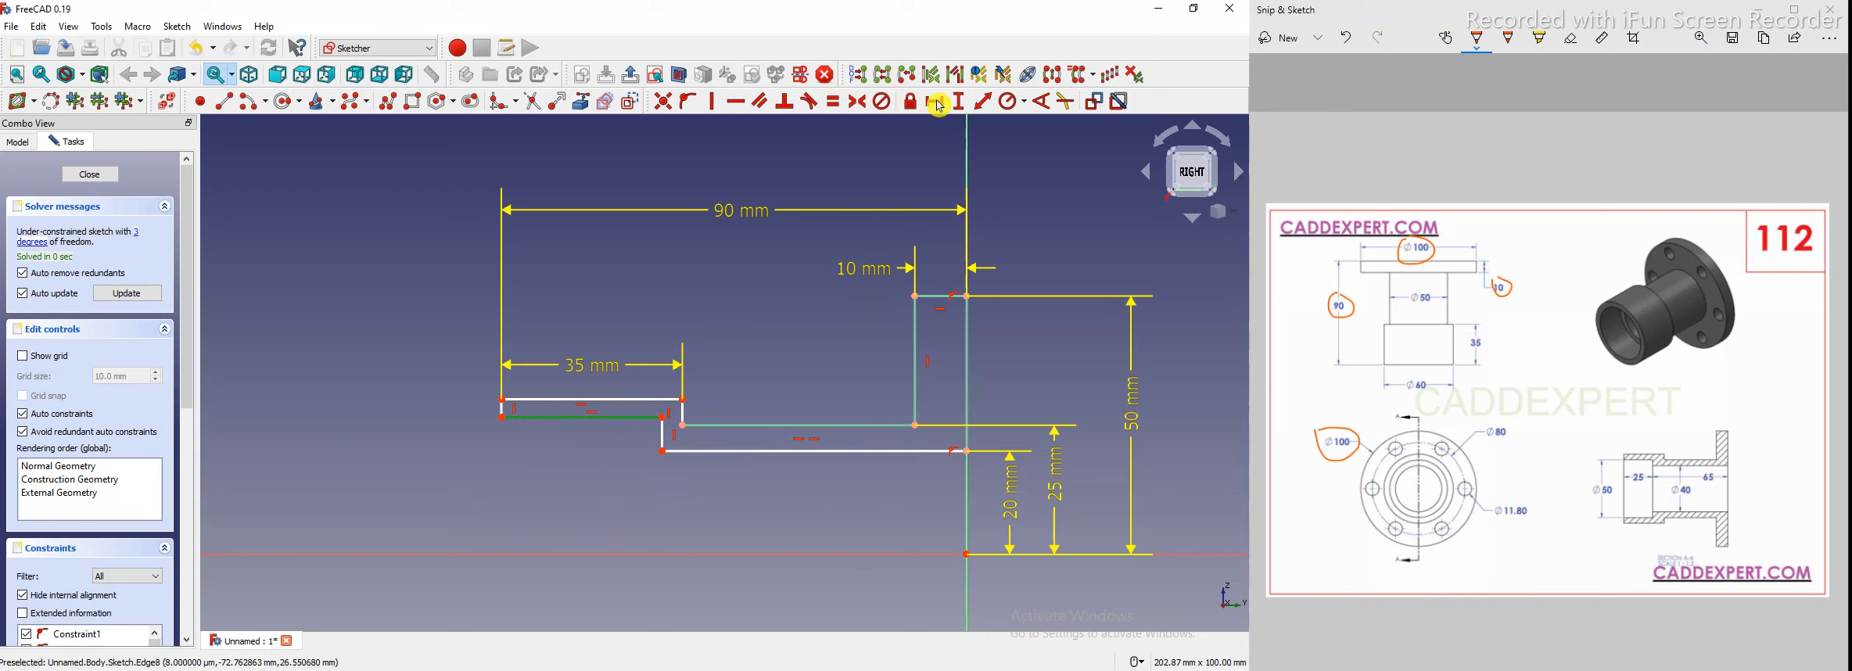
pyautogui.click(591, 418)
pyautogui.press('Return')
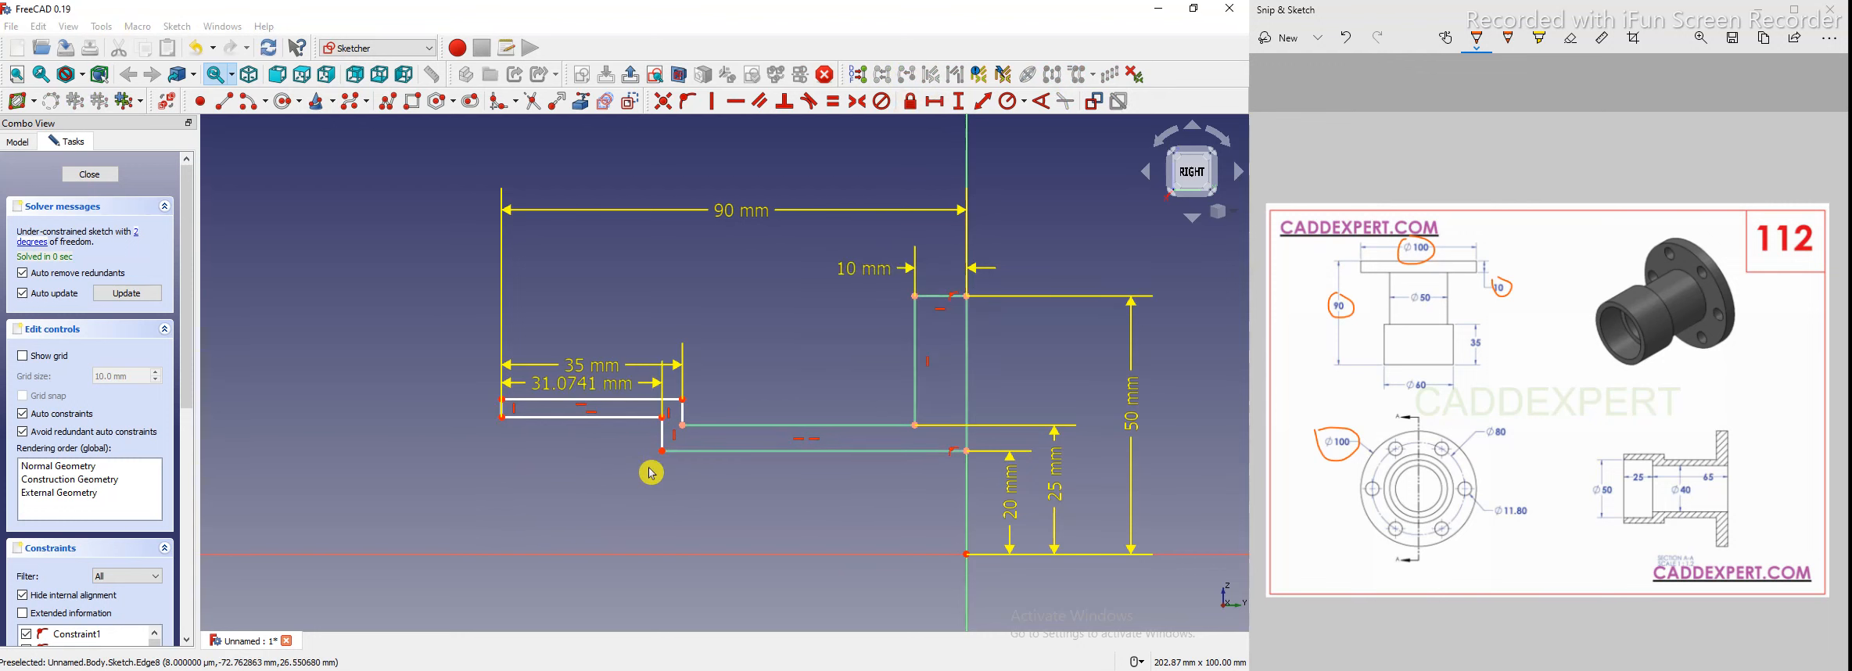
pyautogui.moveTo(588, 391); pyautogui.dragTo(588, 475)
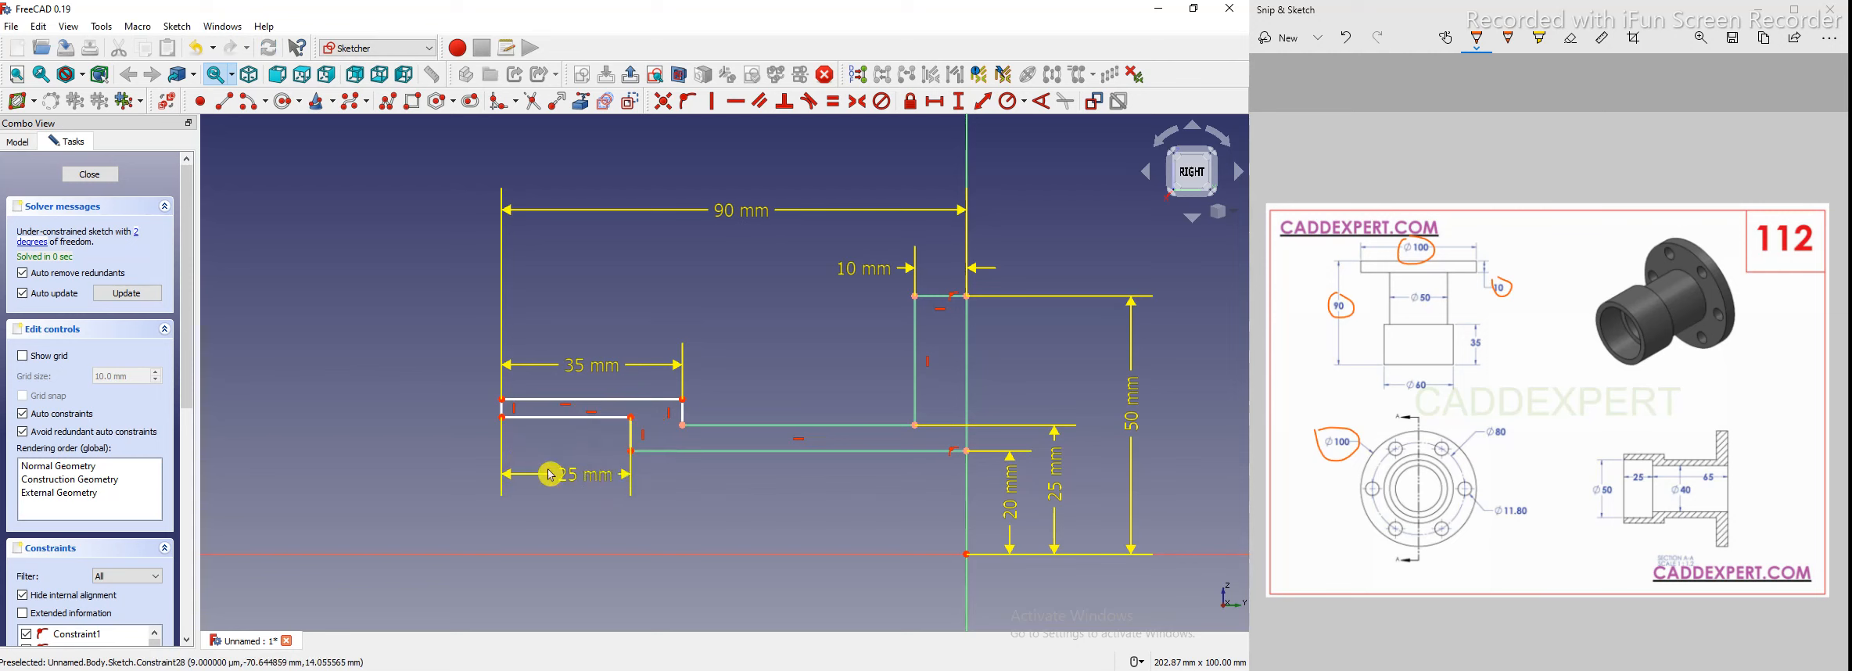
# Constrain the vertical distance from the origin to the collar's outer end corner to 30 mm
pyautogui.click(503, 400)
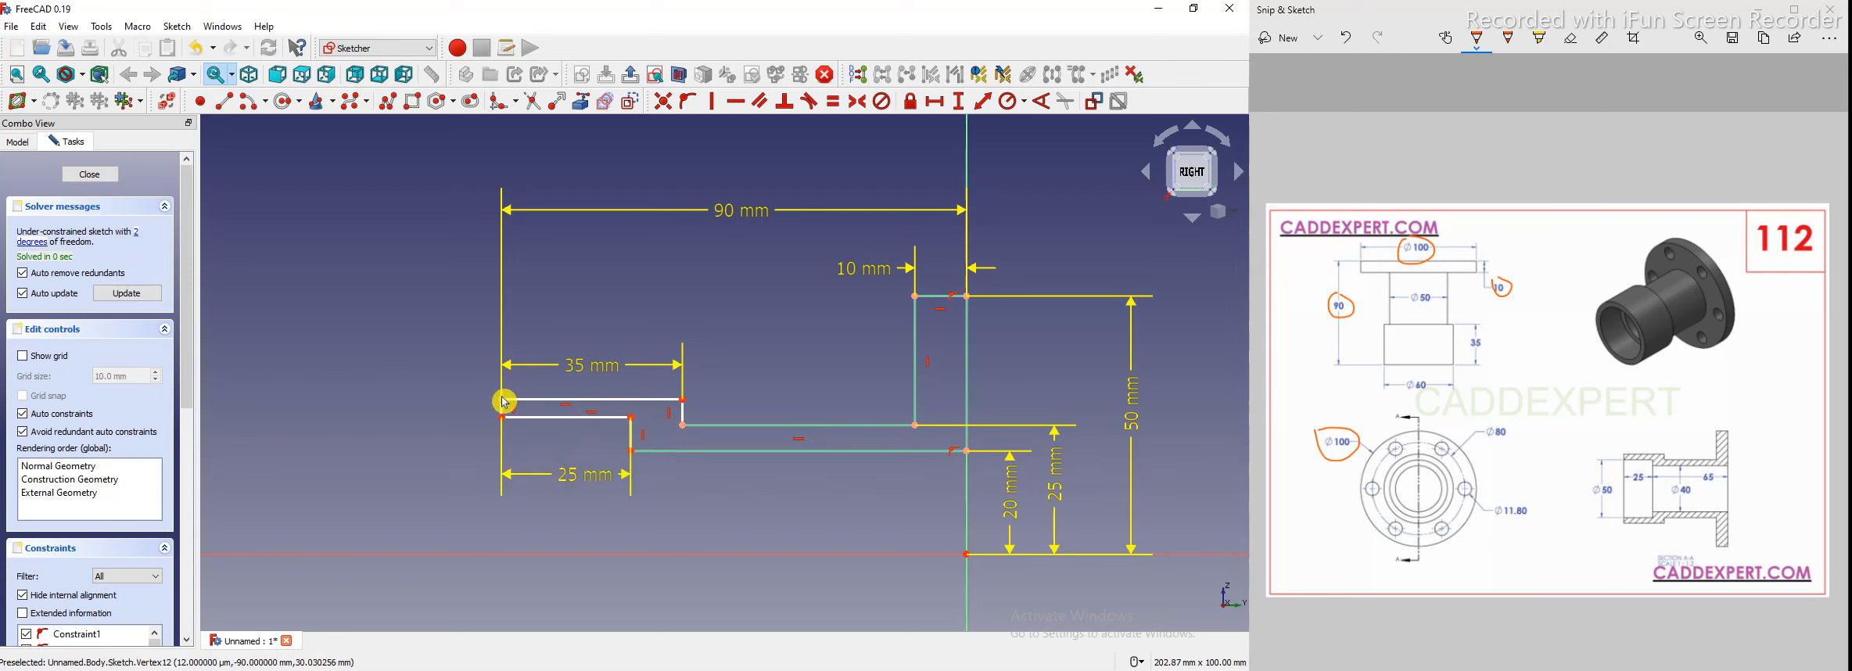
pyautogui.click(944, 557)
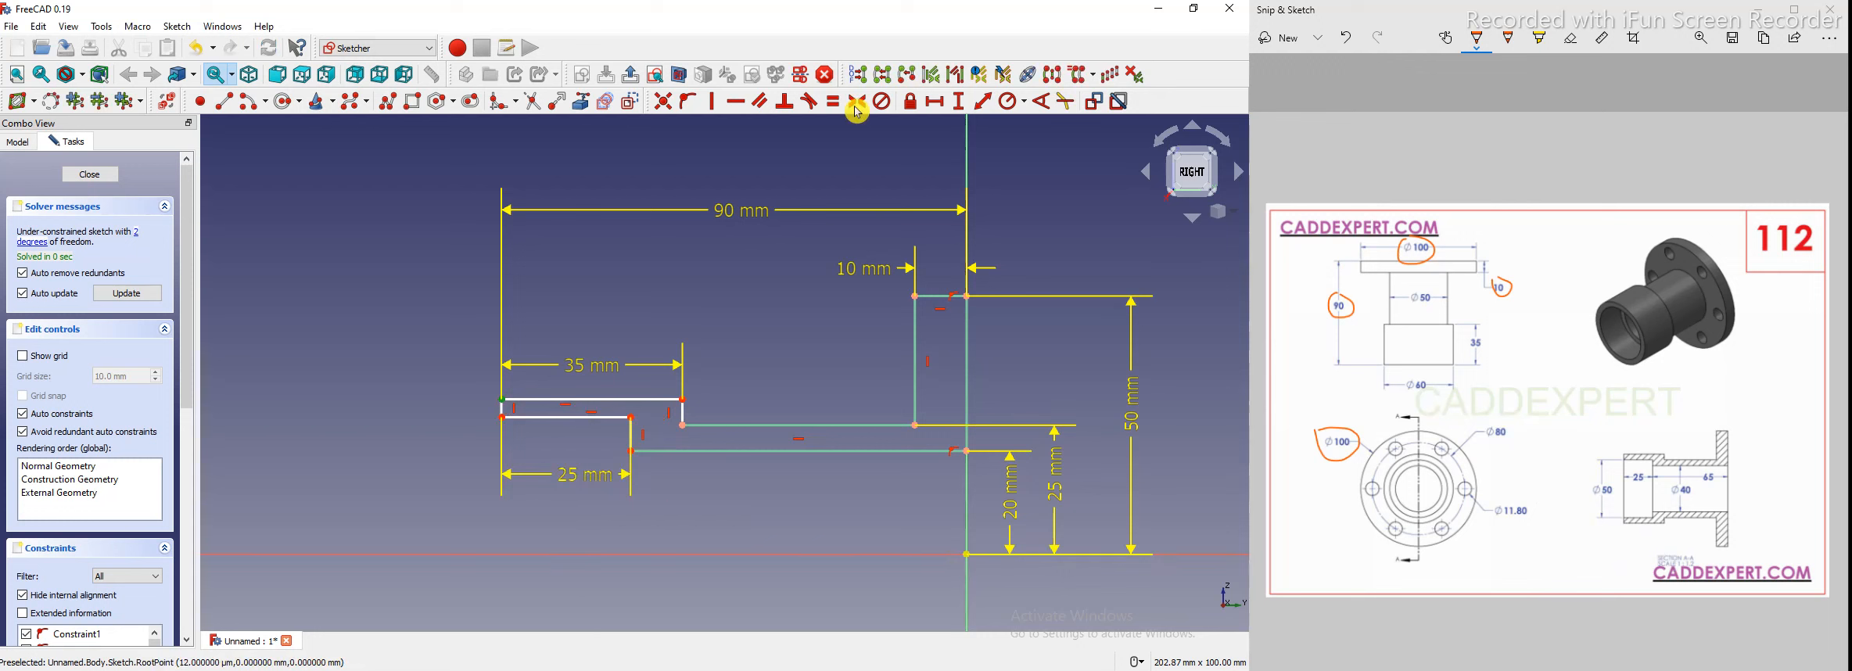
pyautogui.click(959, 102)
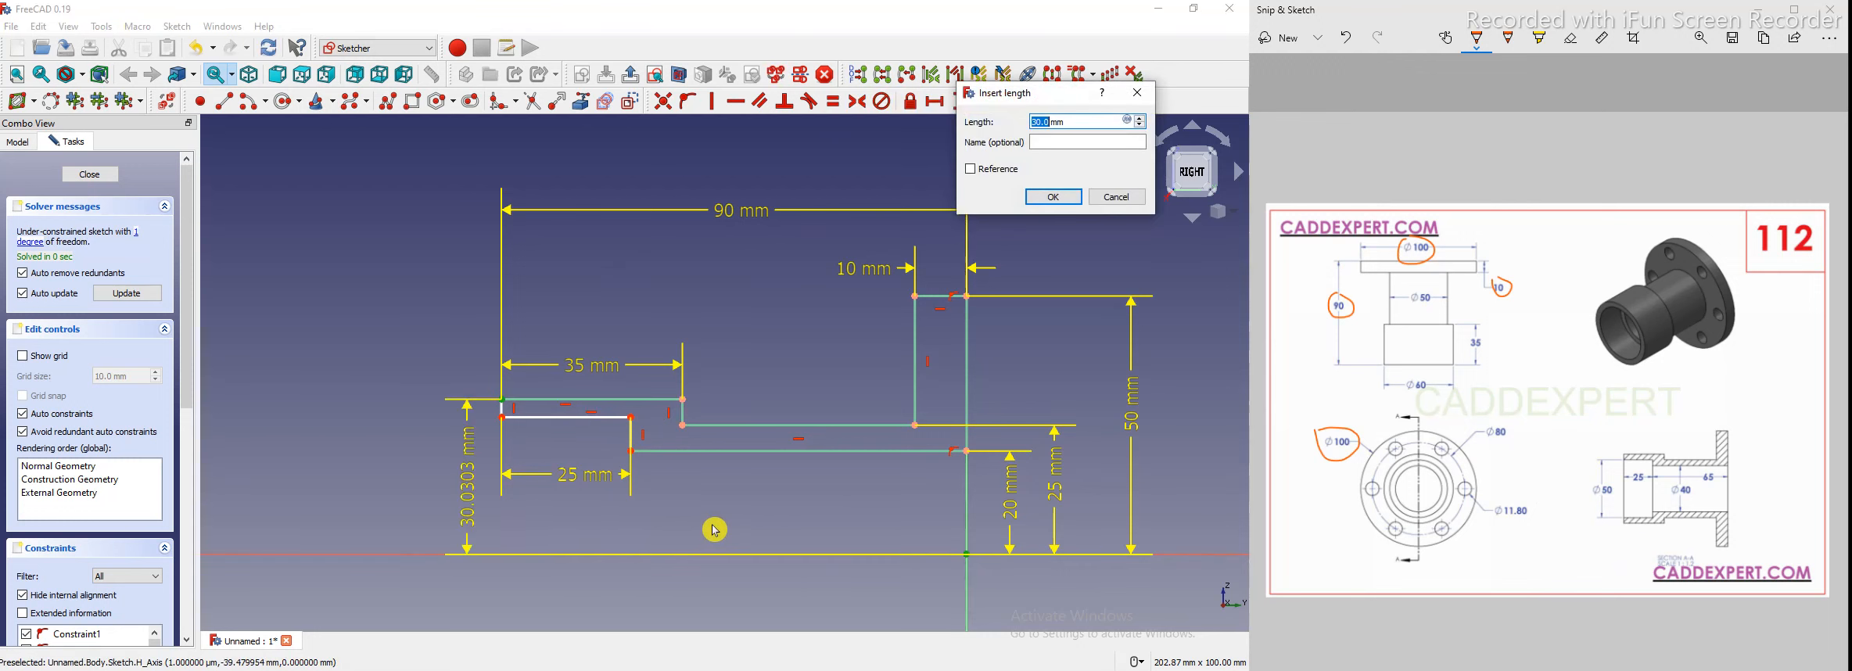
pyautogui.press('Escape')
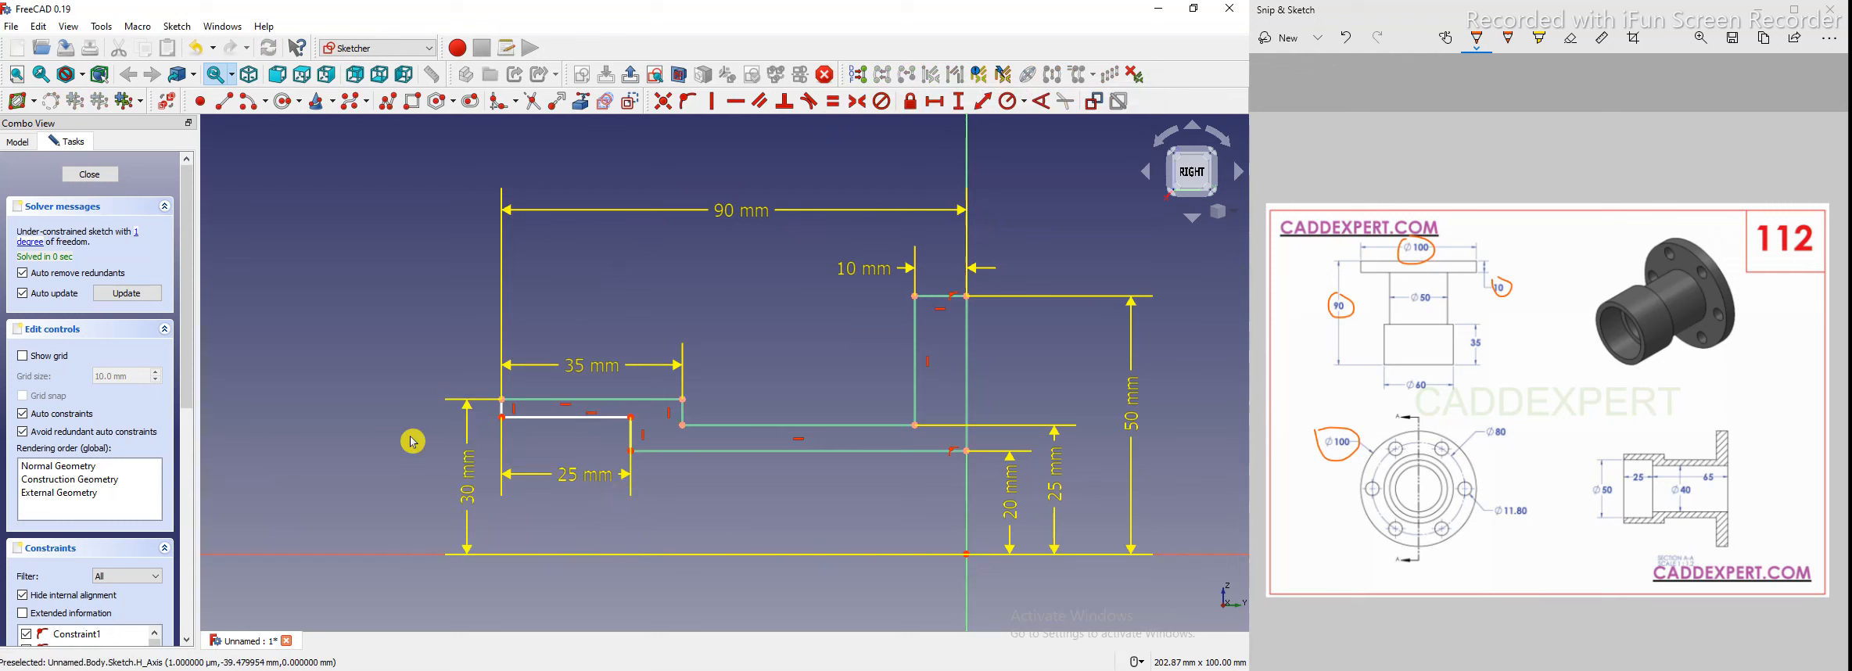
# Circle the Ø50 counterbore dimension on the drawing's section view and return to the counterbore edge in the sketch
pyautogui.scroll(1, 414, 441)
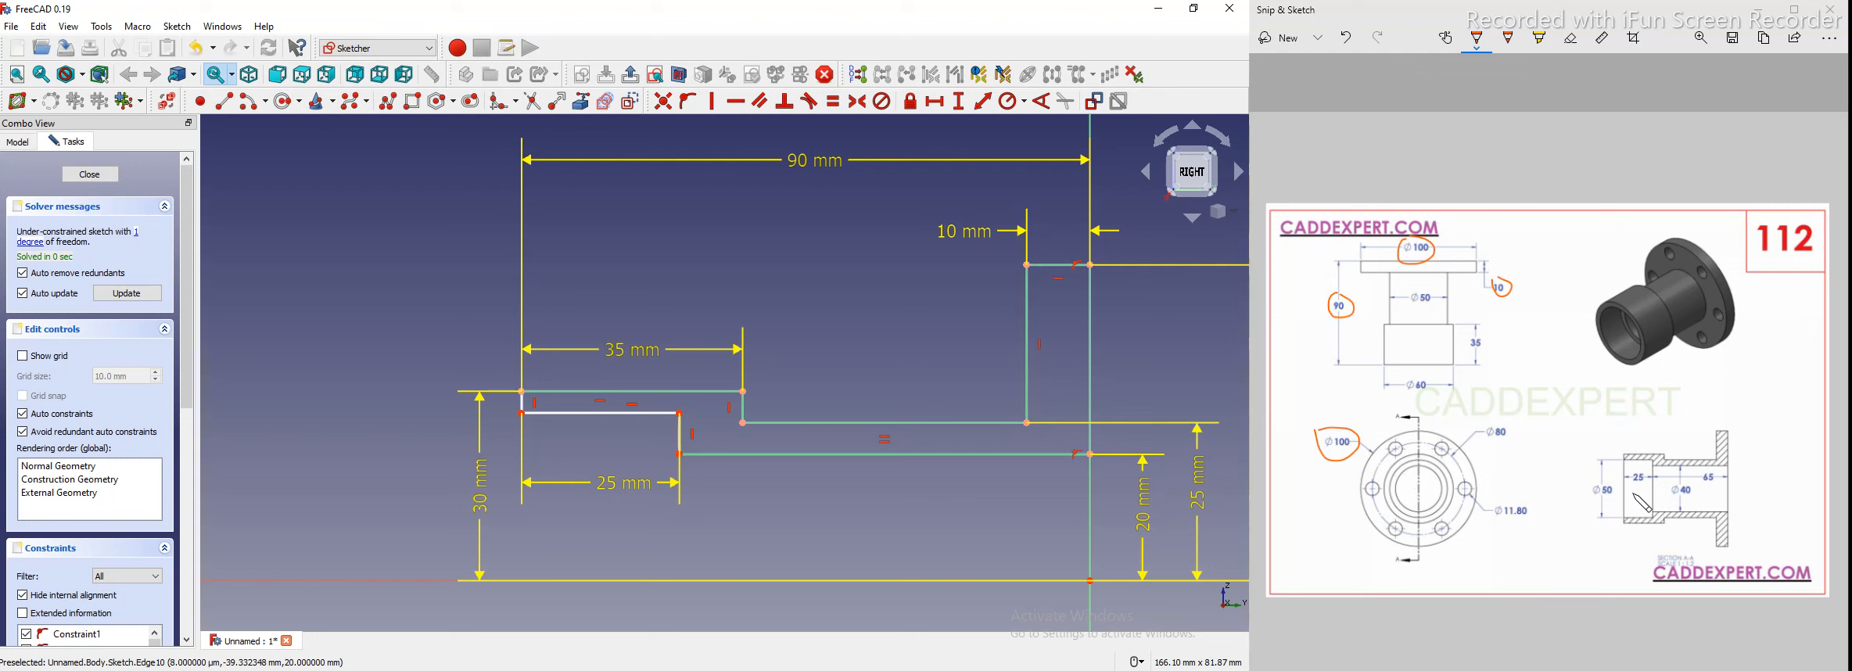
pyautogui.click(1595, 481)
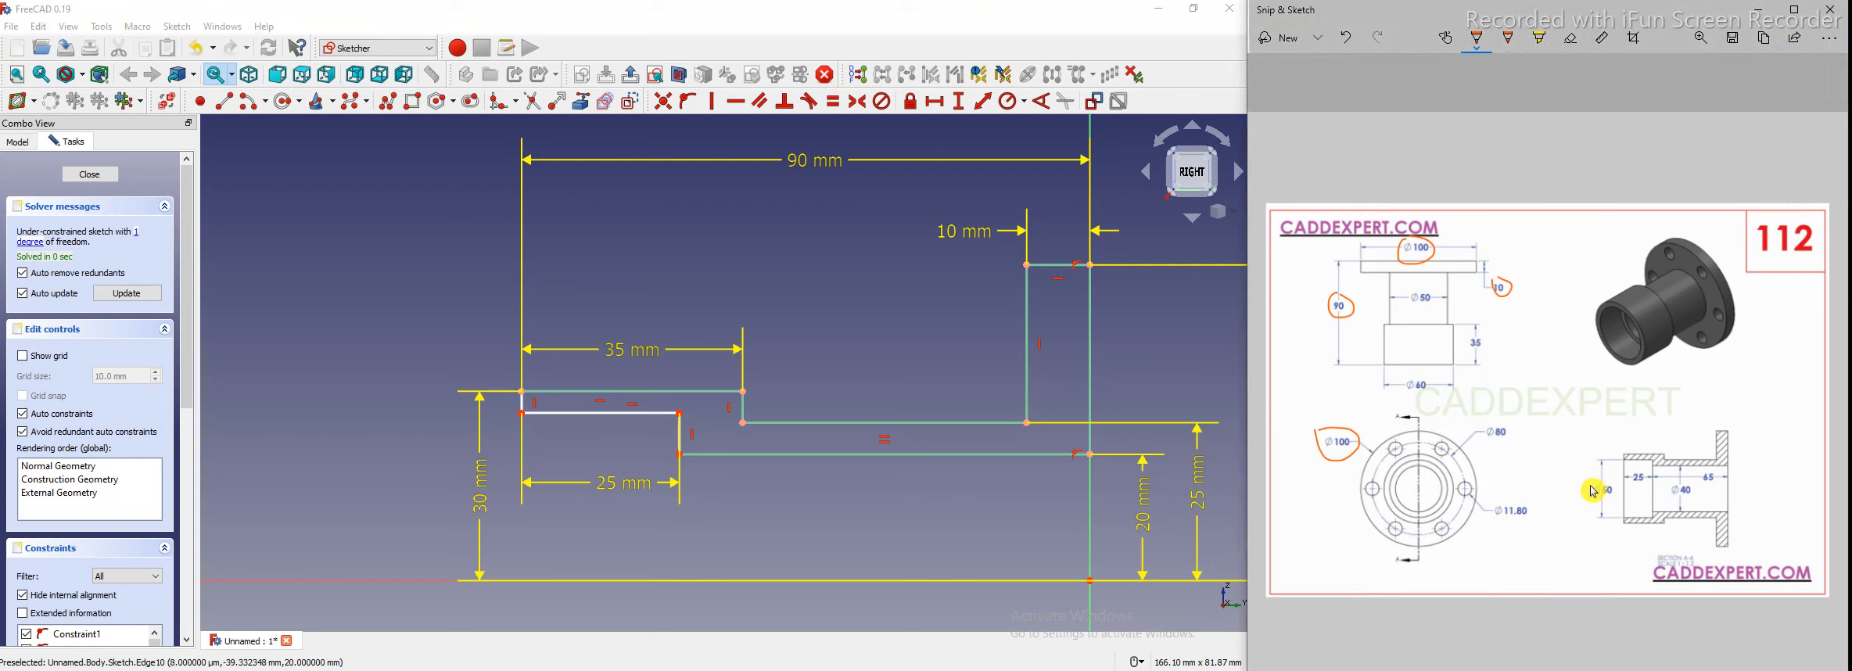
pyautogui.moveTo(1593, 490)
pyautogui.mouseDown()
pyautogui.moveTo(1617, 509)
pyautogui.moveTo(1593, 481)
pyautogui.mouseUp()
pyautogui.click(592, 424)
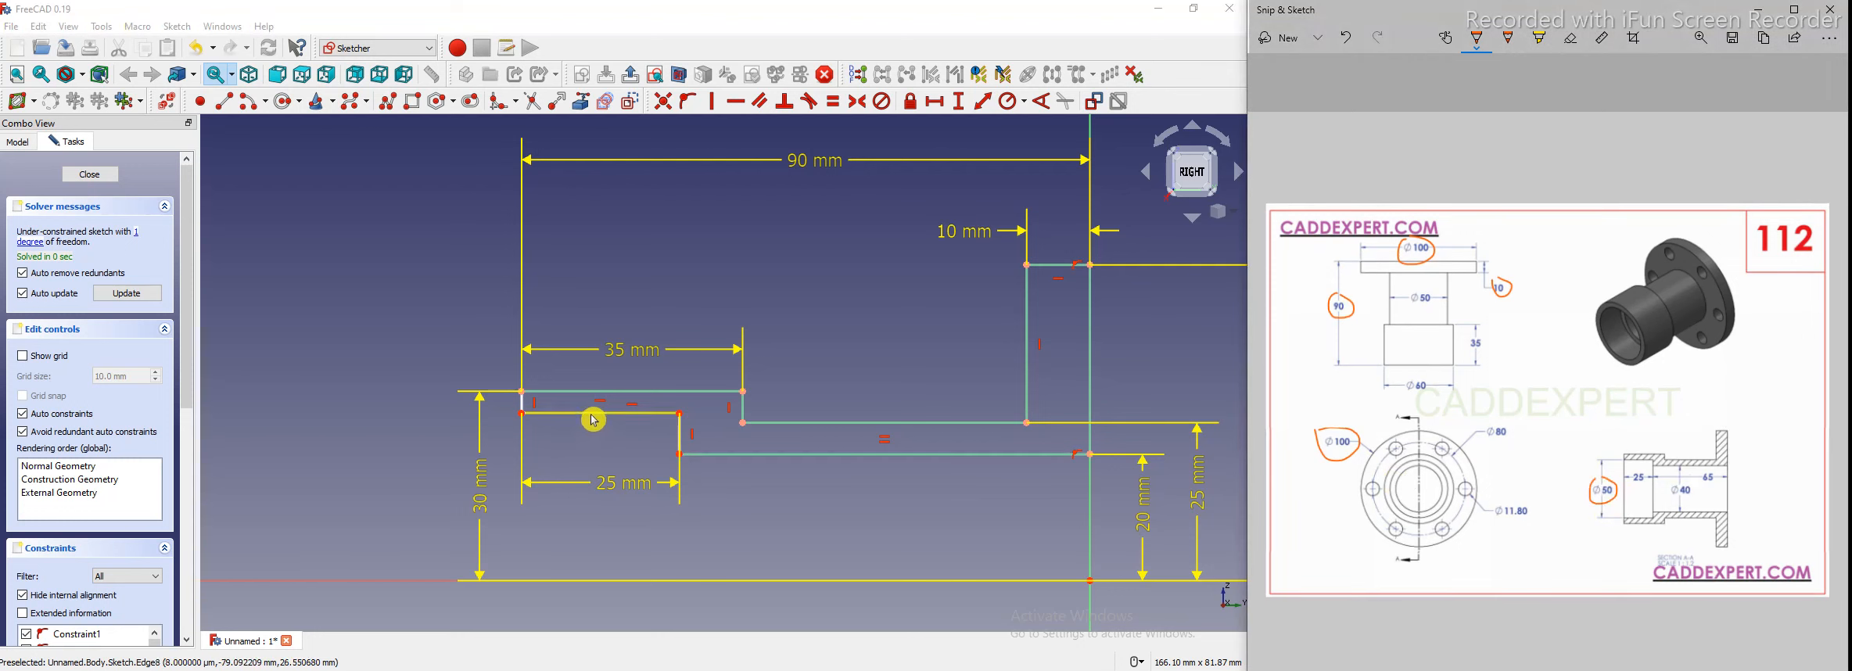
# Constrain the vertical distance from the origin to the counterbore edge to 25 mm and move the collar's 30 mm dimension outward
pyautogui.click(1092, 581)
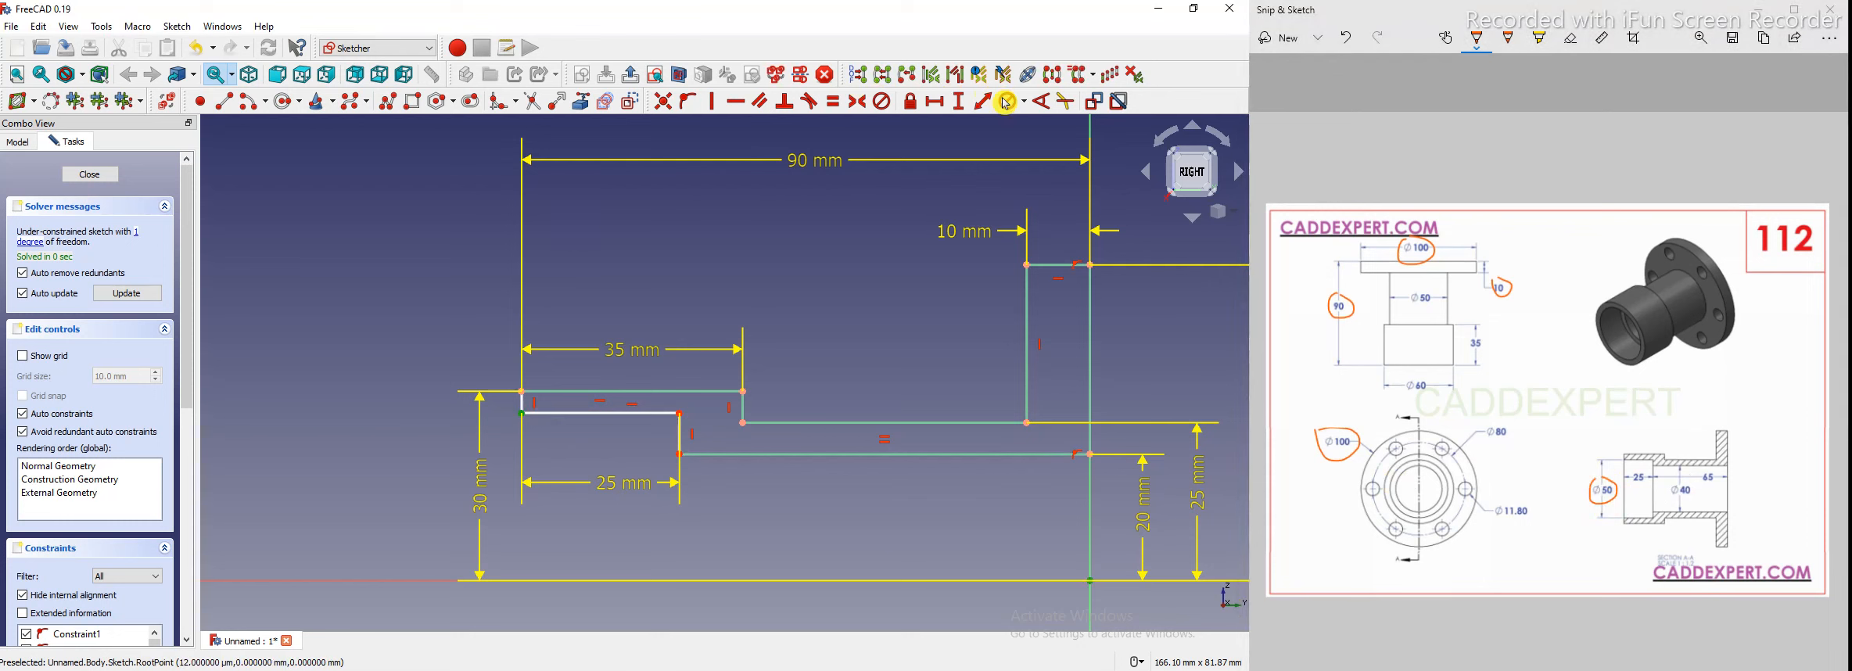
pyautogui.click(959, 102)
pyautogui.write('25')
pyautogui.press('Return')
pyautogui.moveTo(484, 474); pyautogui.dragTo(384, 485)
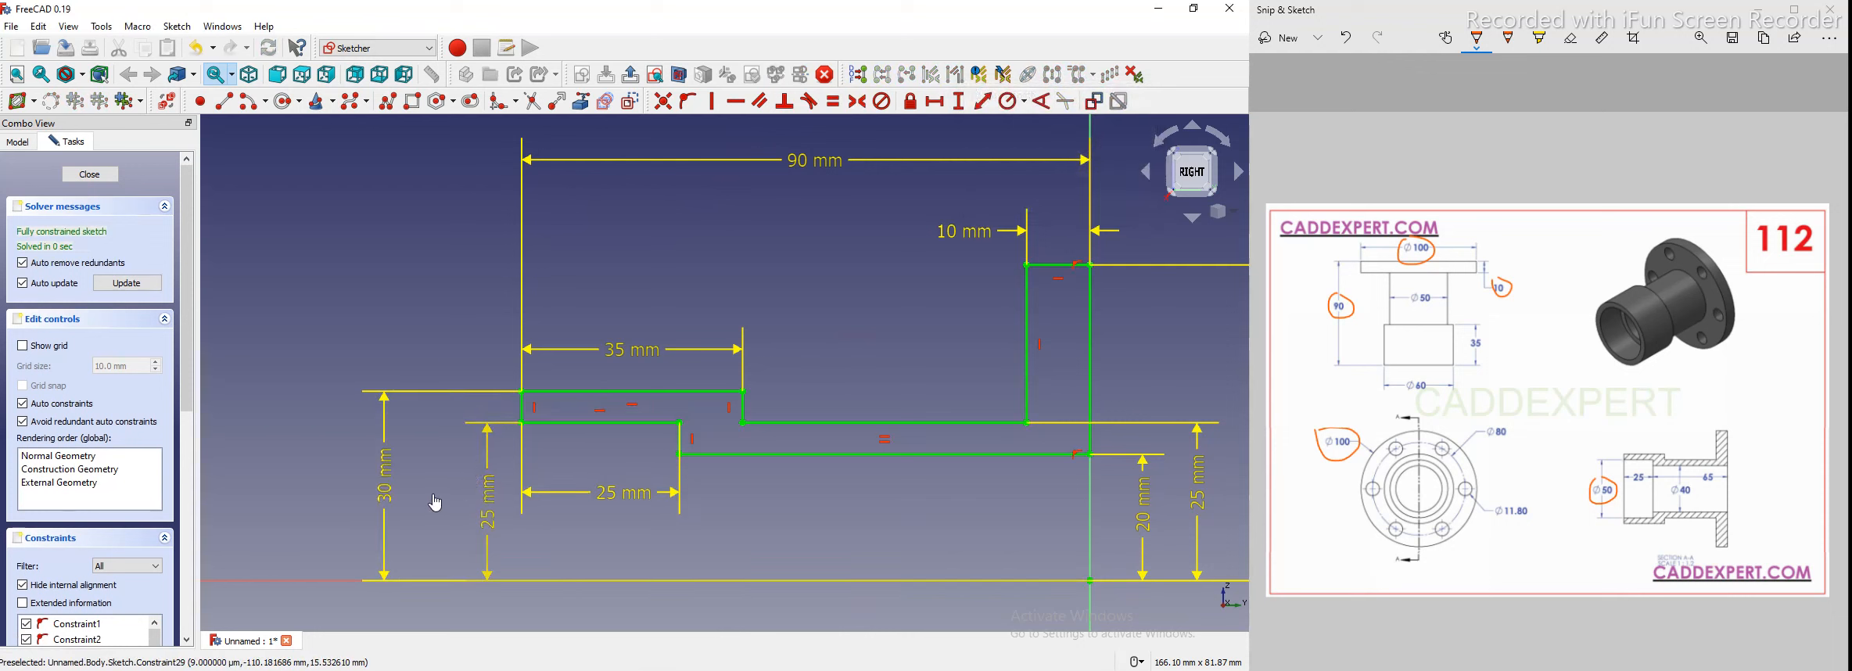
# Finish editing the half-section profile sketch and leave it
pyautogui.scroll(-2, 653, 299)
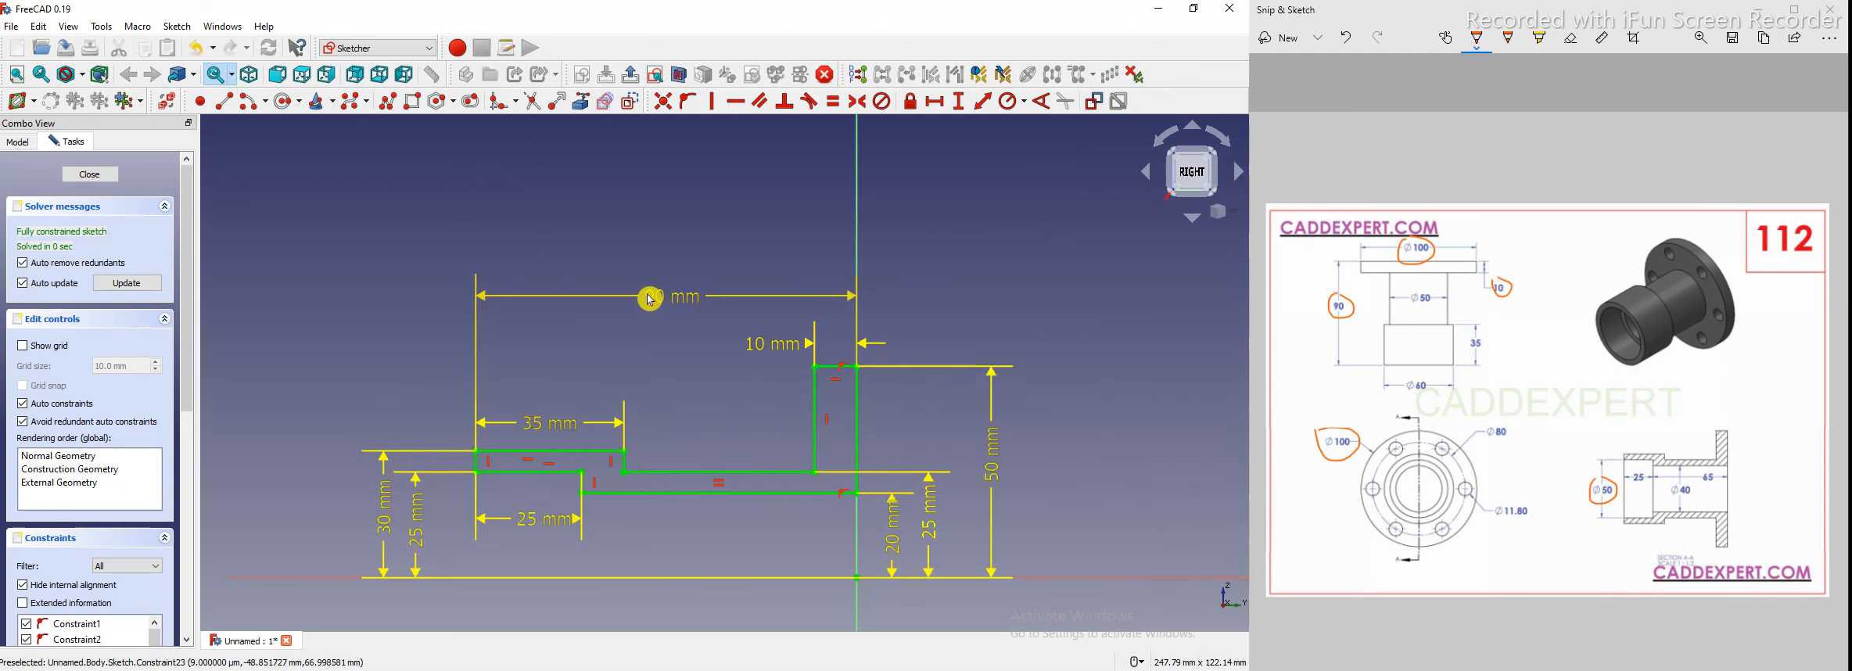
pyautogui.scroll(1, 650, 300)
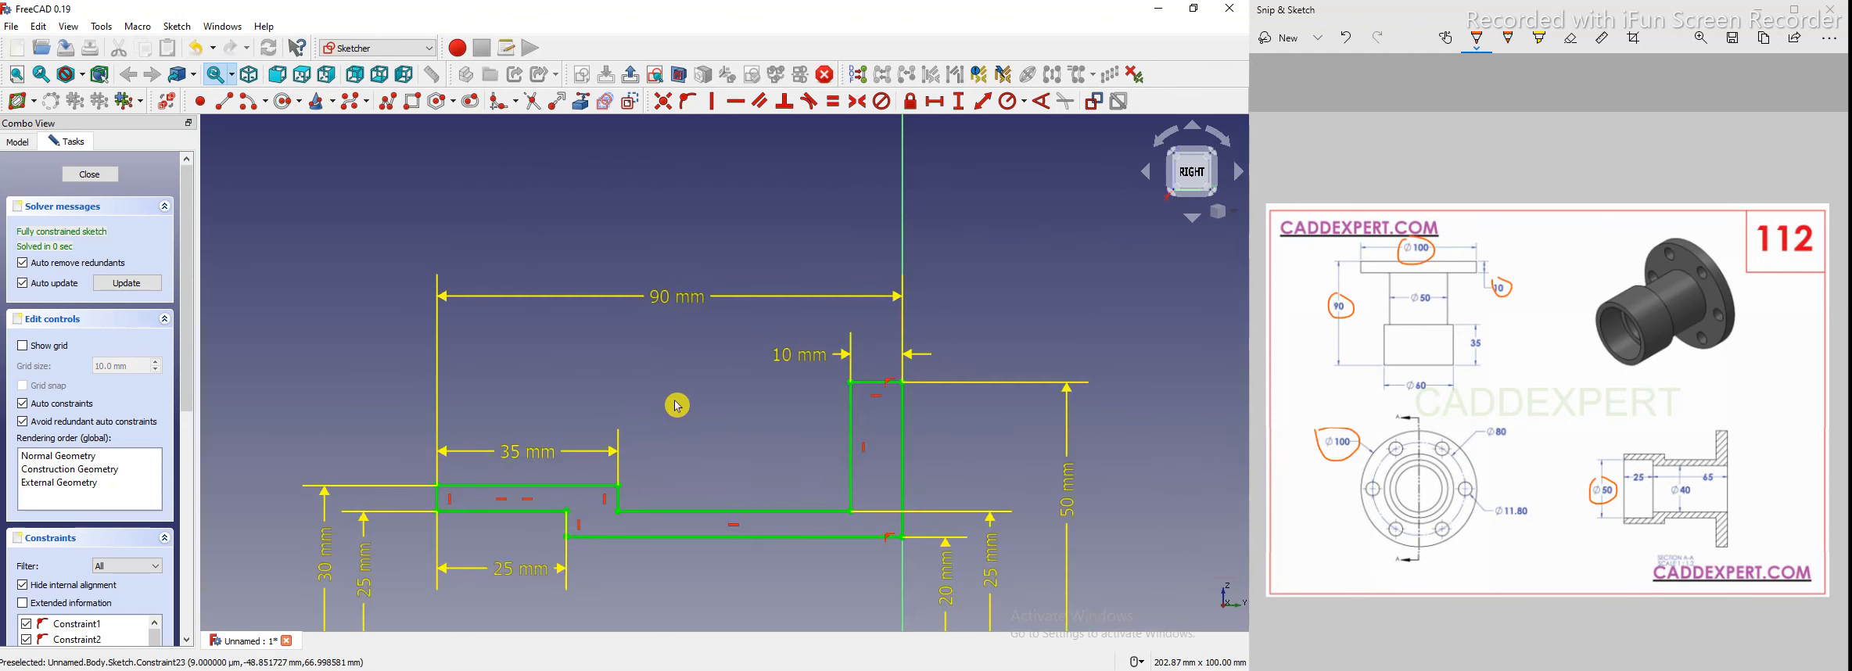
pyautogui.scroll(-2, 677, 405)
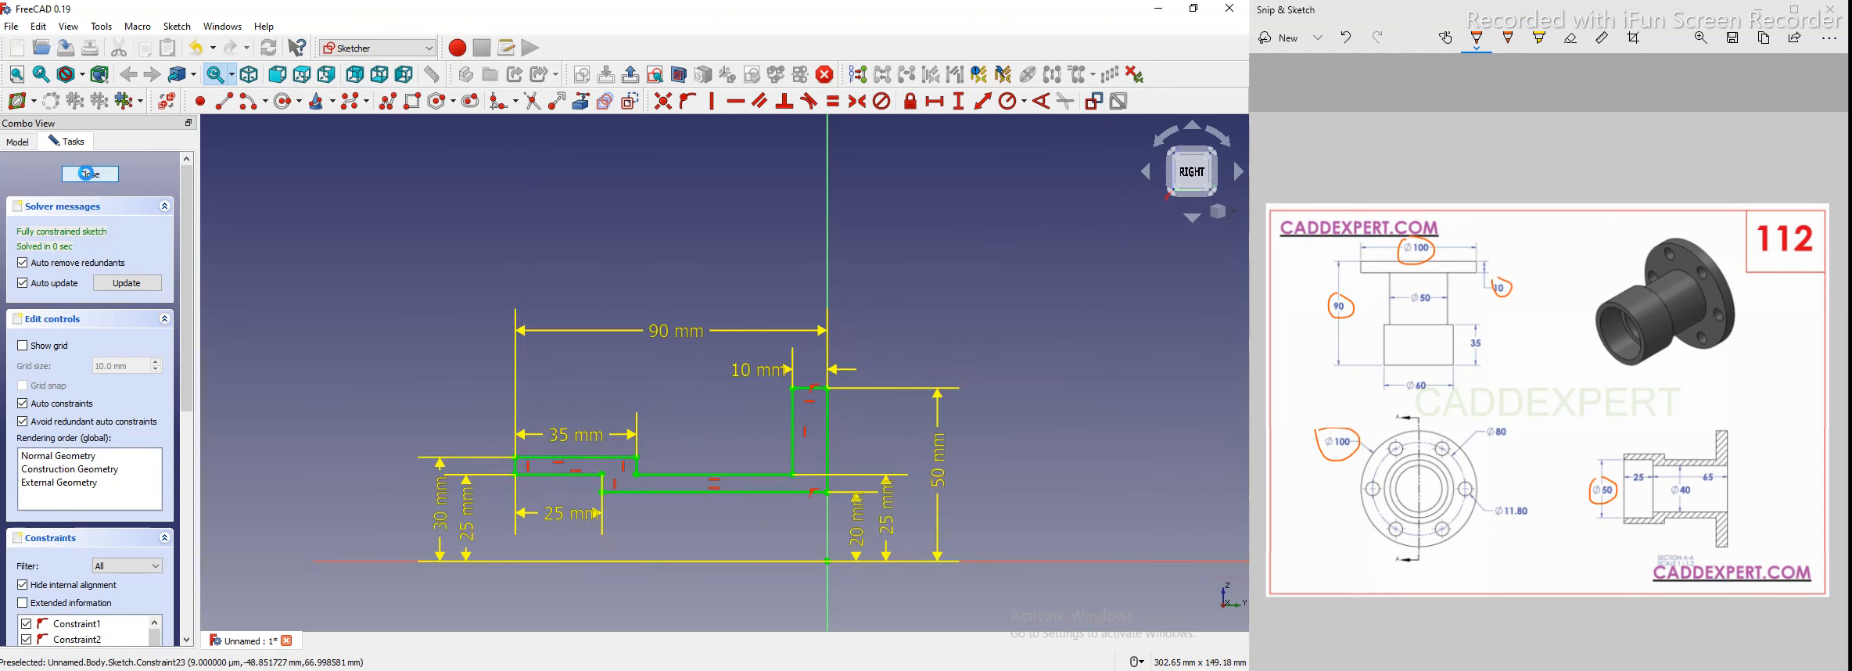
pyautogui.click(87, 173)
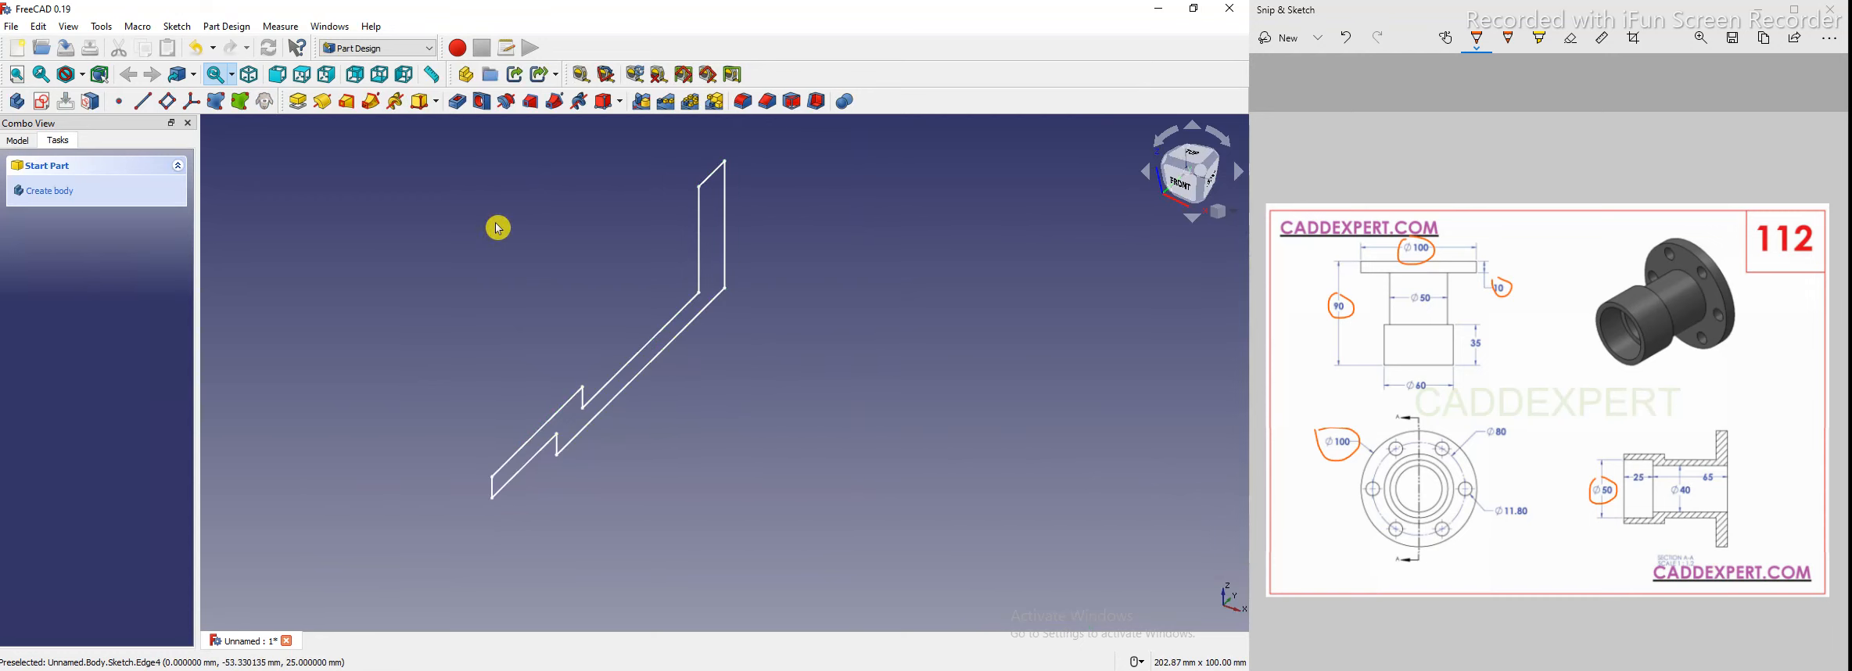
pyautogui.click(507, 102)
pyautogui.click(763, 283)
pyautogui.click(18, 140)
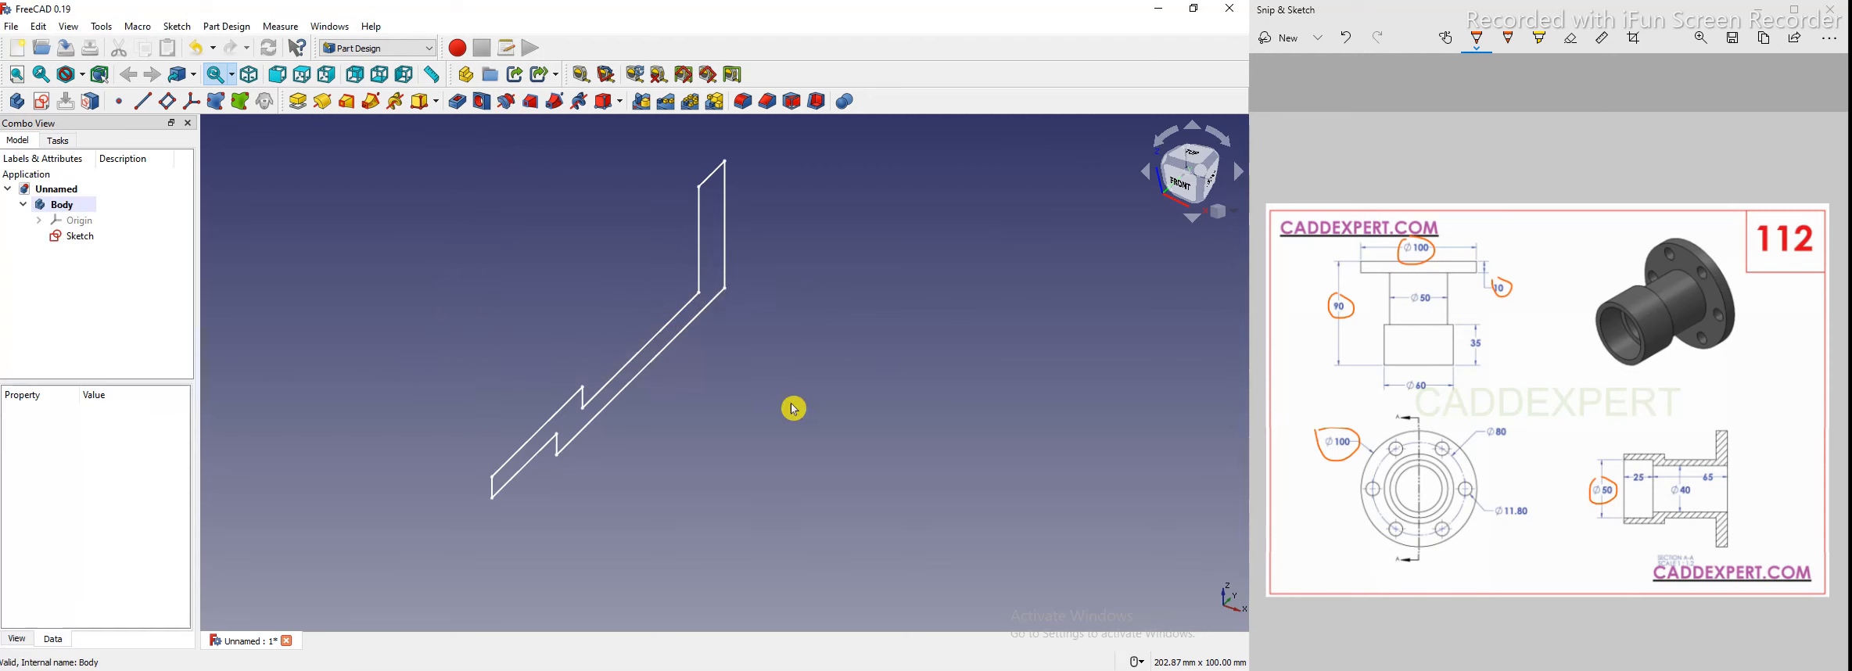
pyautogui.press('0')
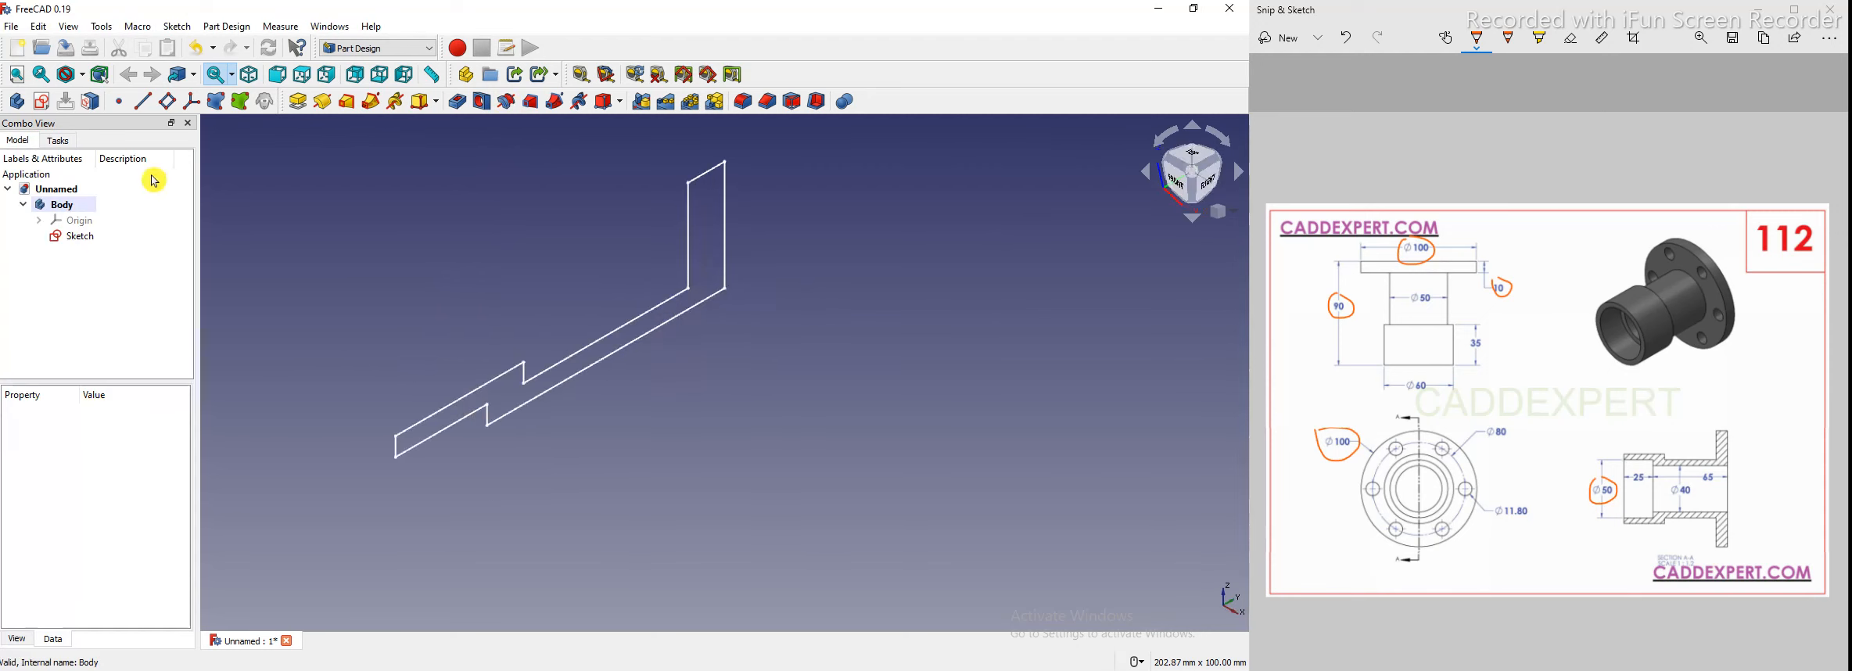
pyautogui.click(505, 101)
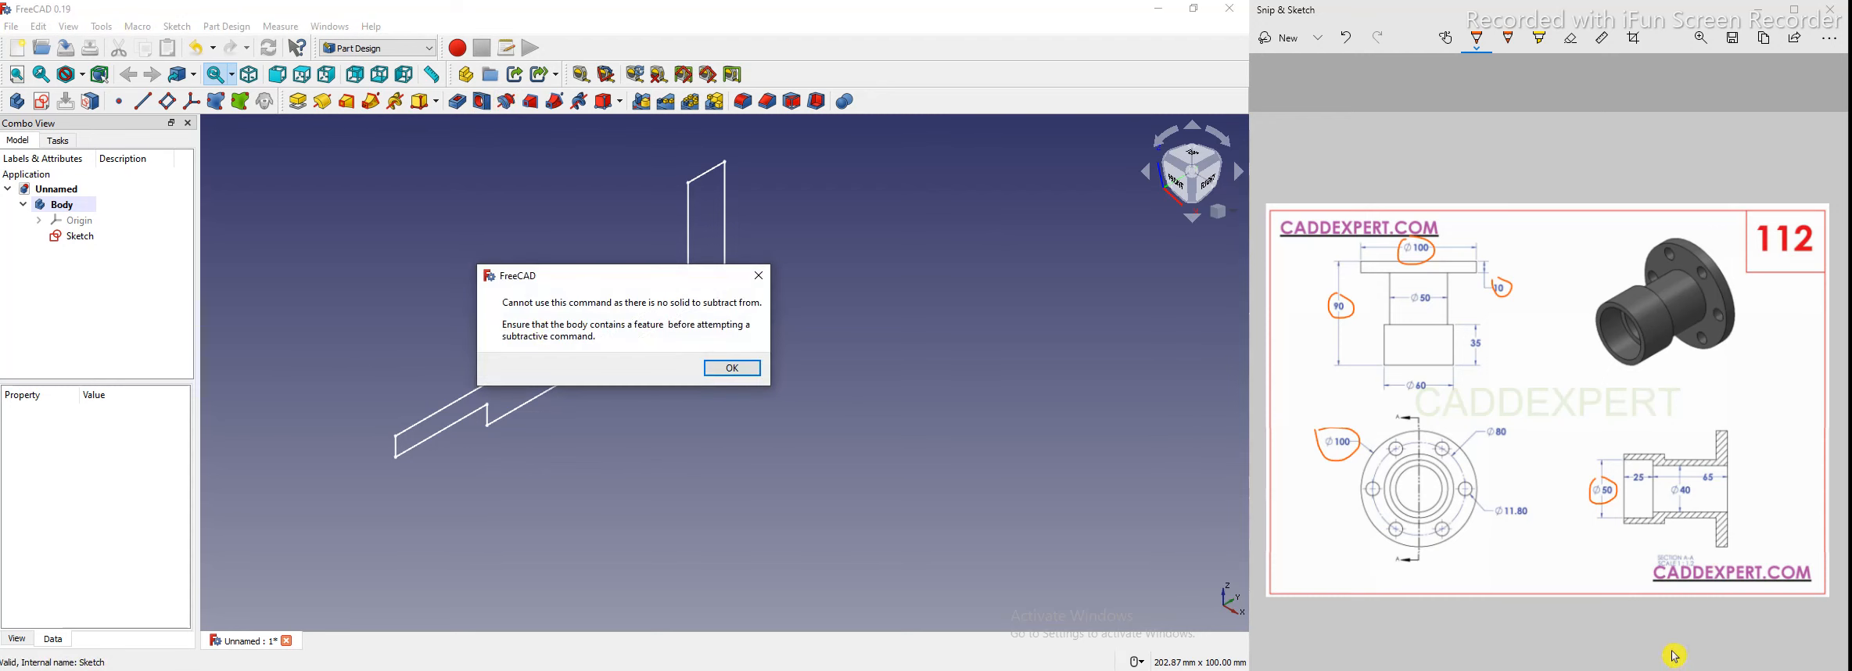
pyautogui.press('Return')
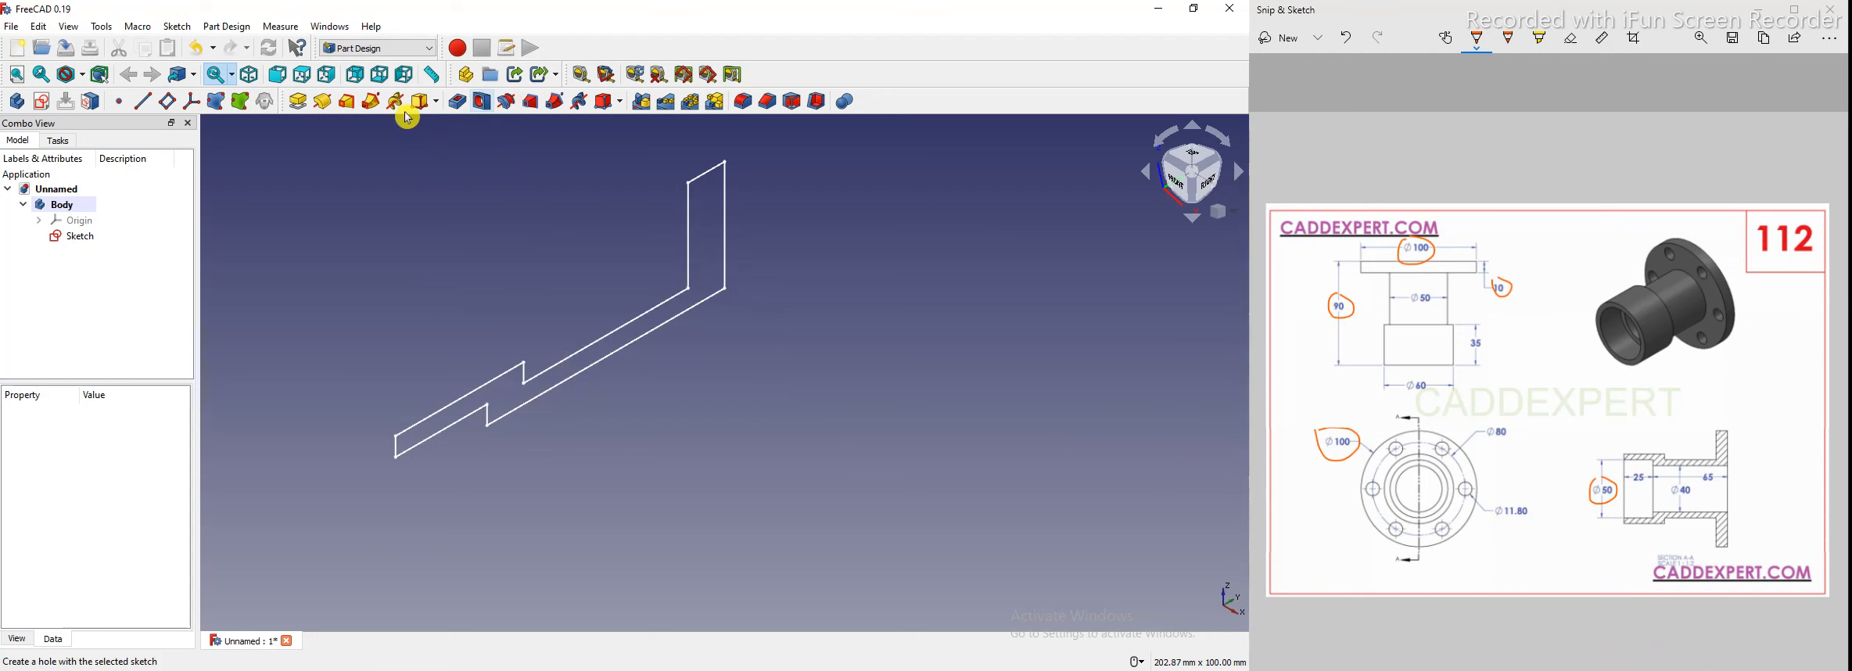
# Revolve the half-section profile around the base Y axis
pyautogui.click(323, 103)
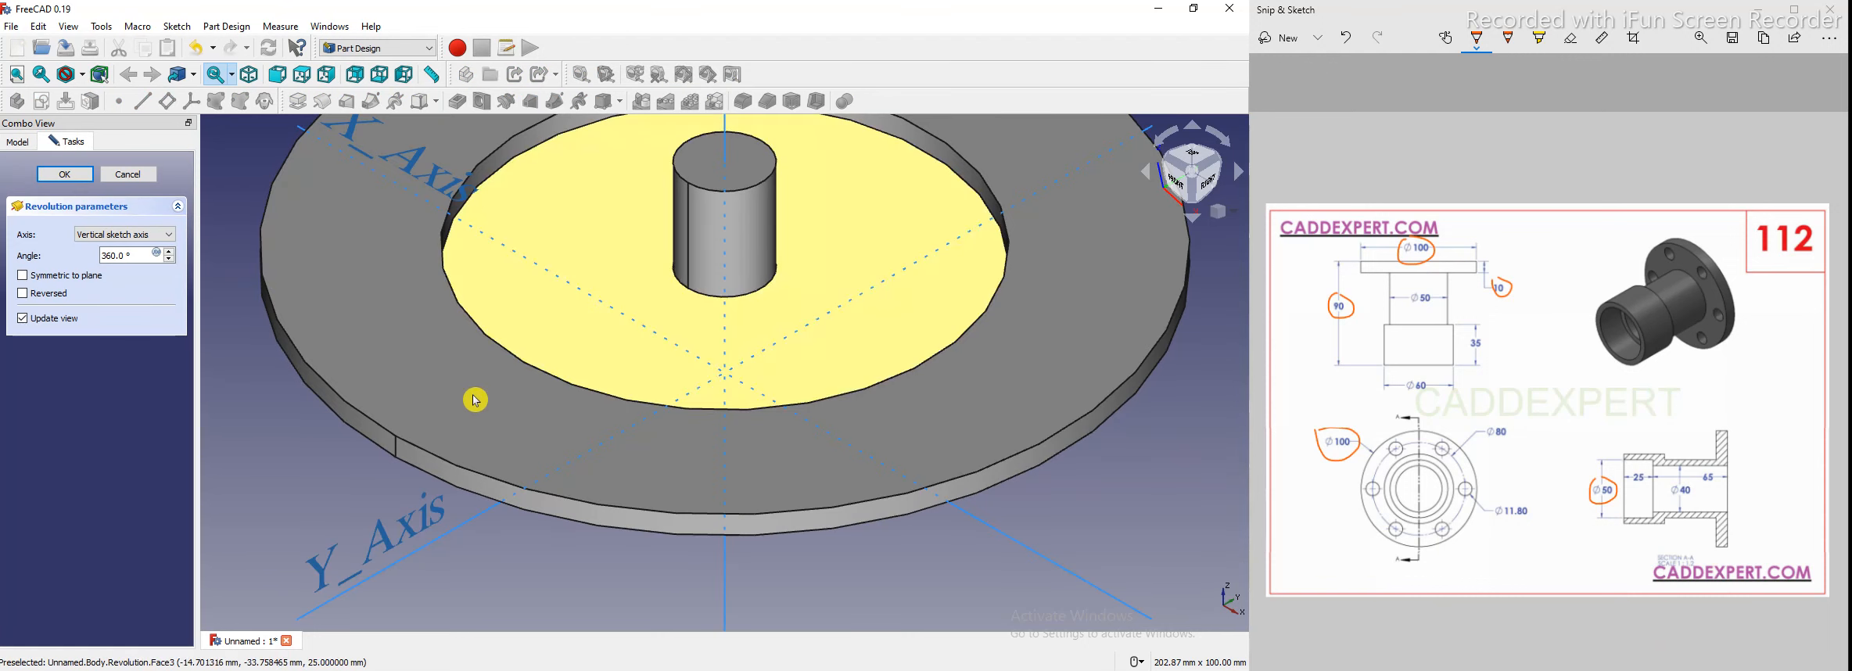
pyautogui.scroll(-5, 476, 409)
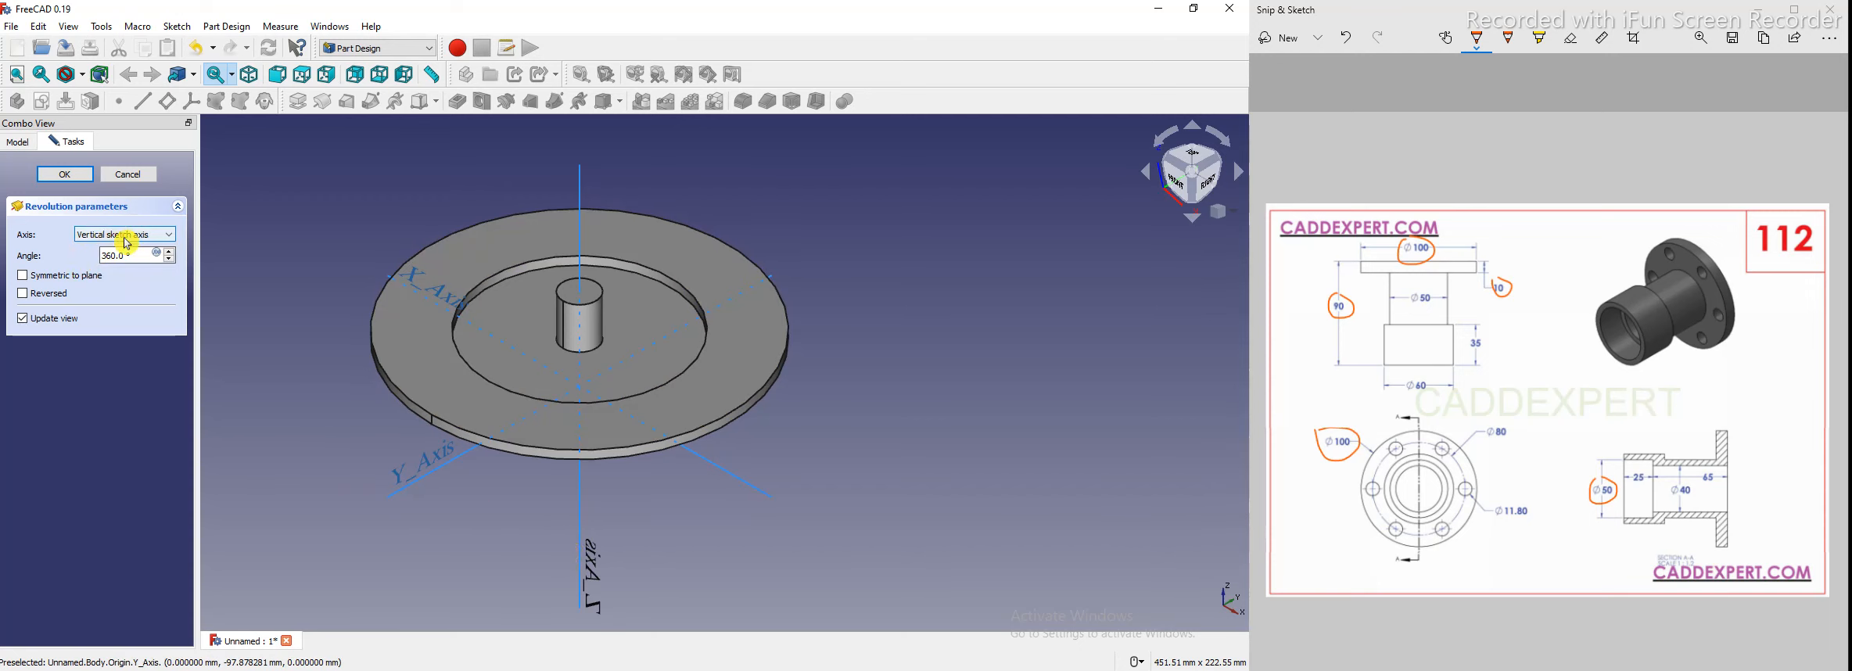
pyautogui.click(416, 490)
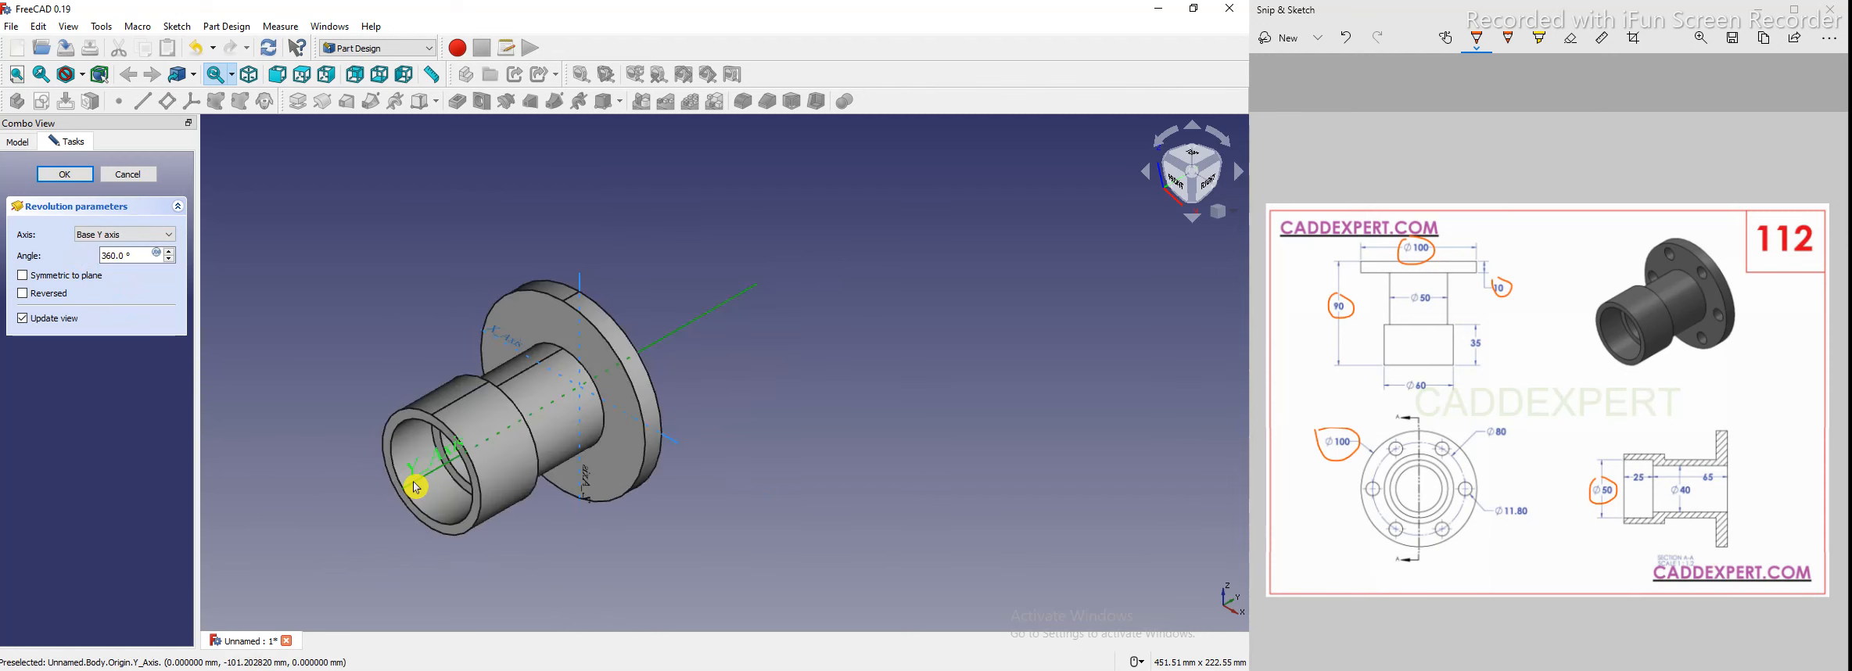
# Try the base X and base Z axes for the revolution and return to the base Y axis
pyautogui.click(103, 239)
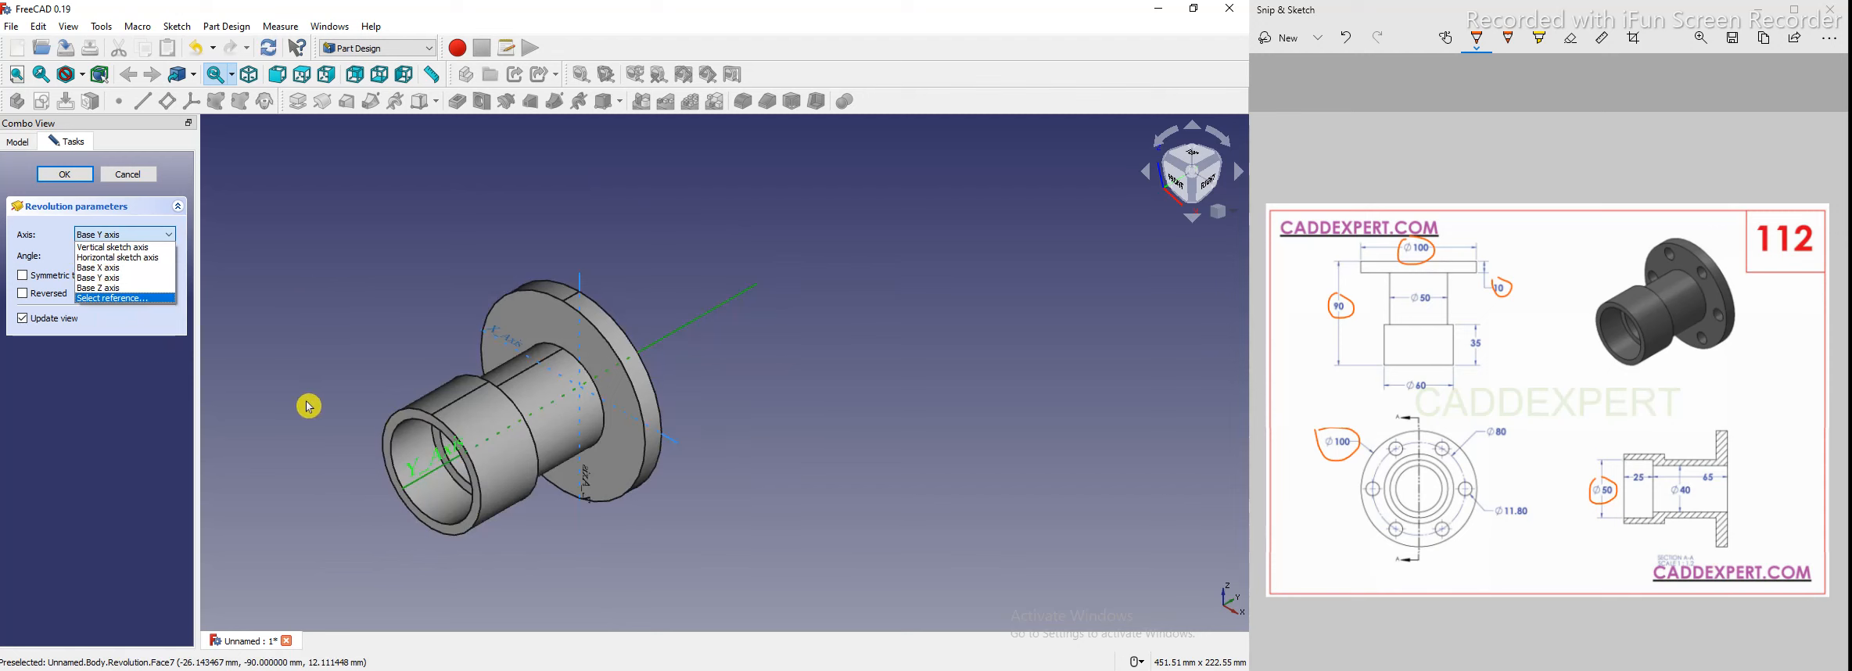
pyautogui.click(115, 268)
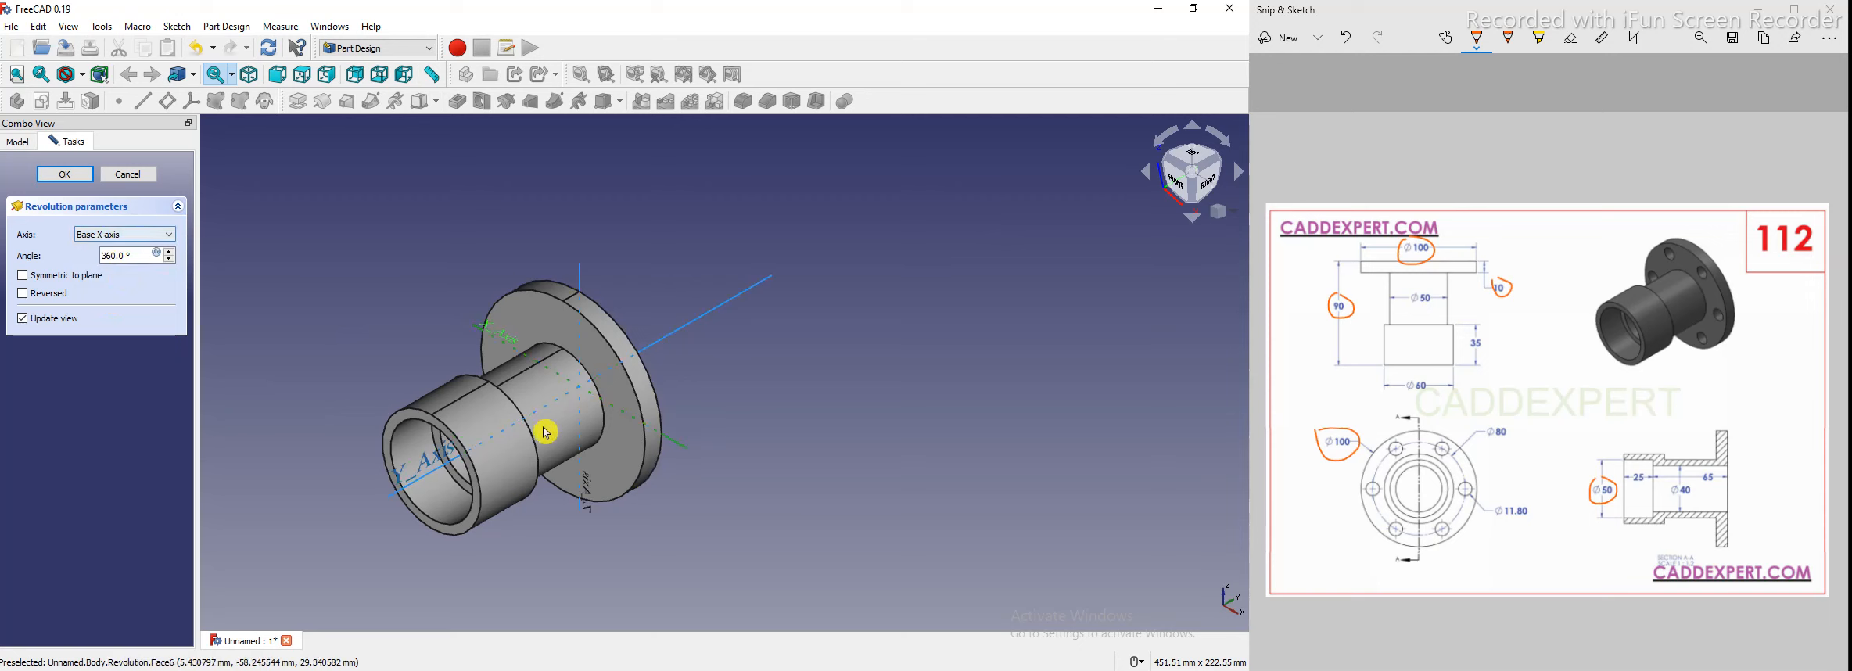
pyautogui.click(583, 278)
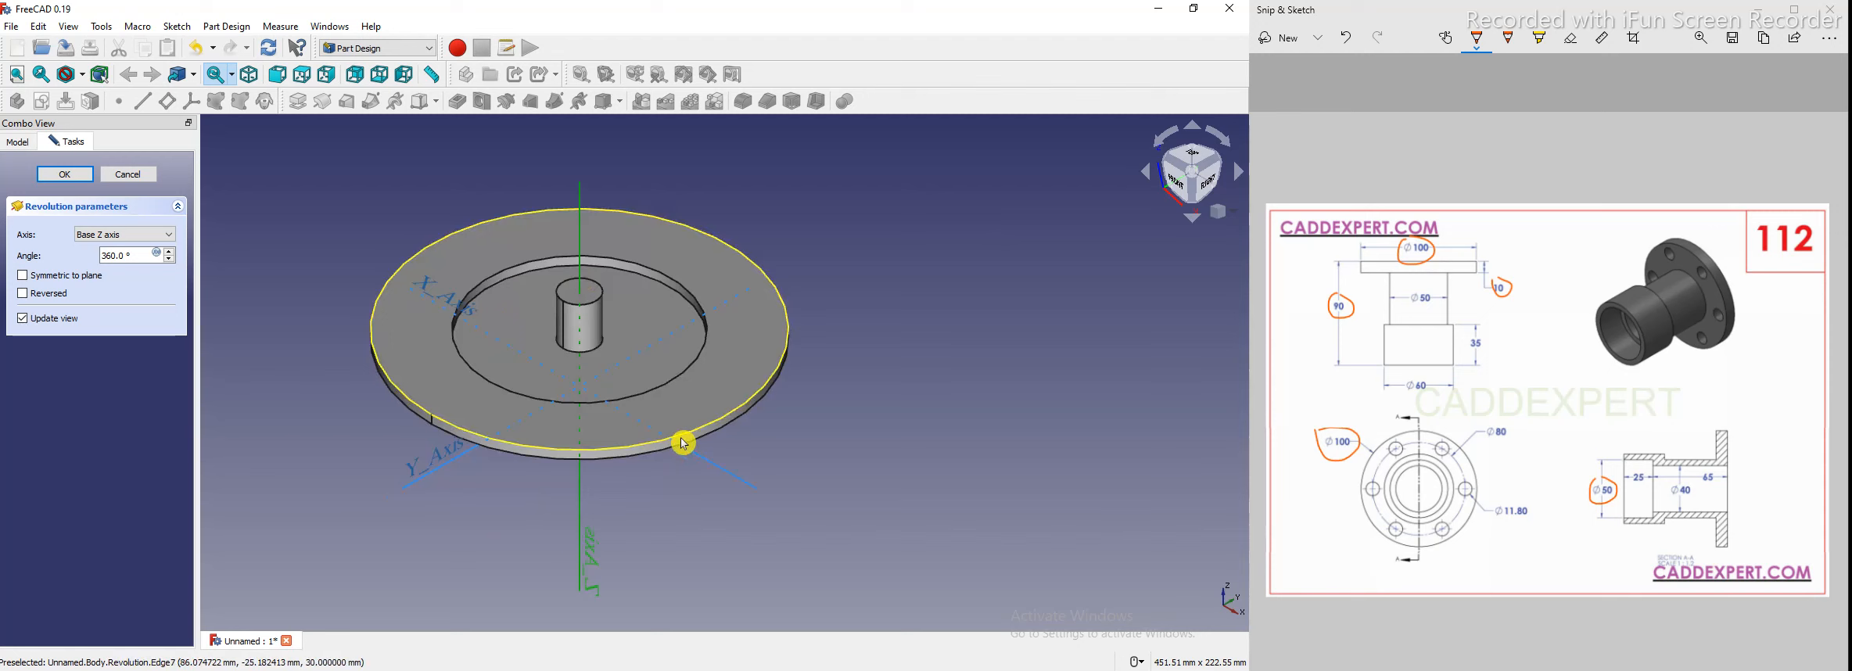
pyautogui.click(122, 235)
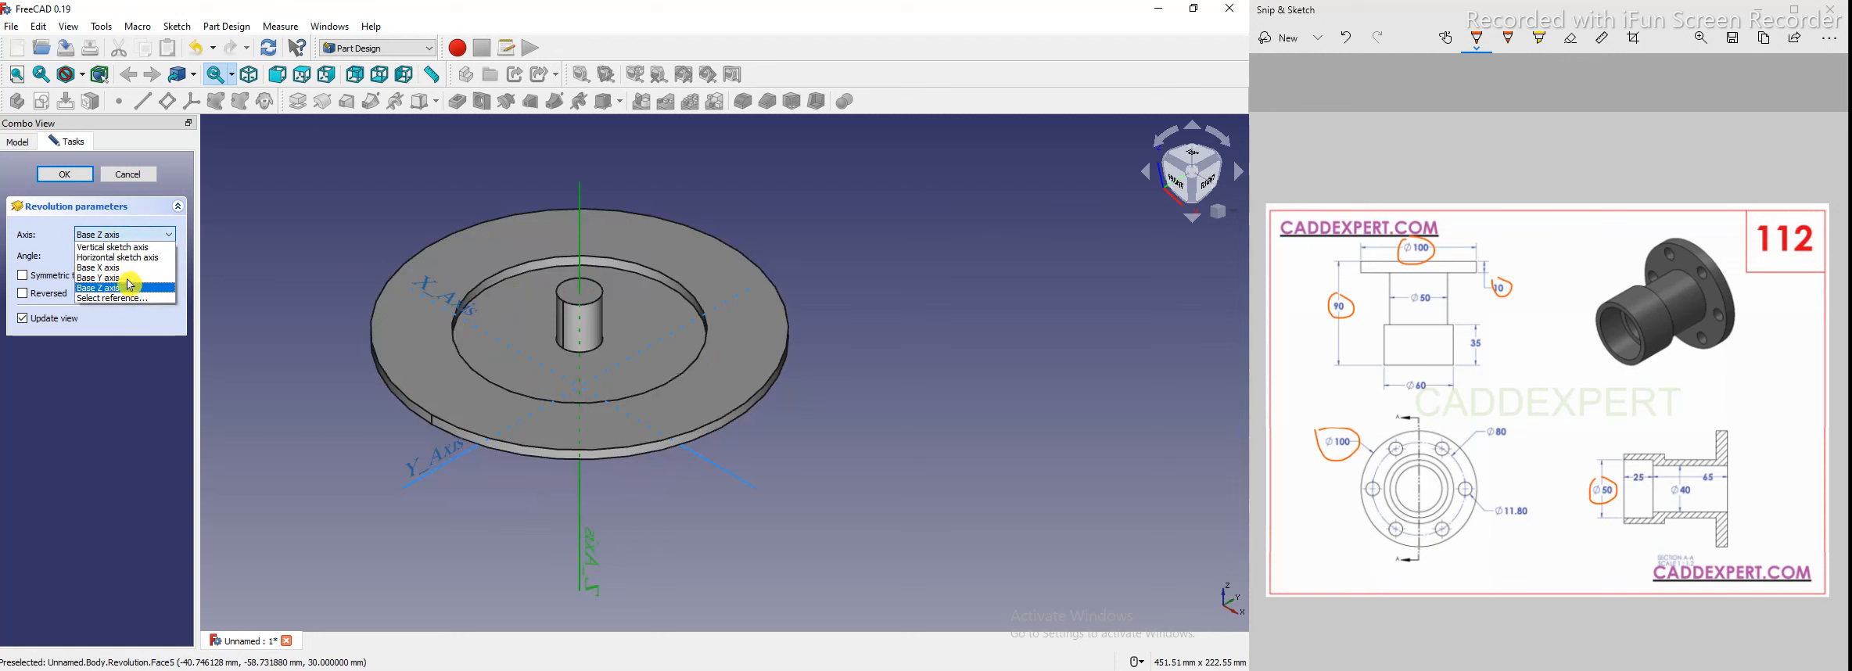
pyautogui.click(128, 279)
pyautogui.scroll(4, 425, 467)
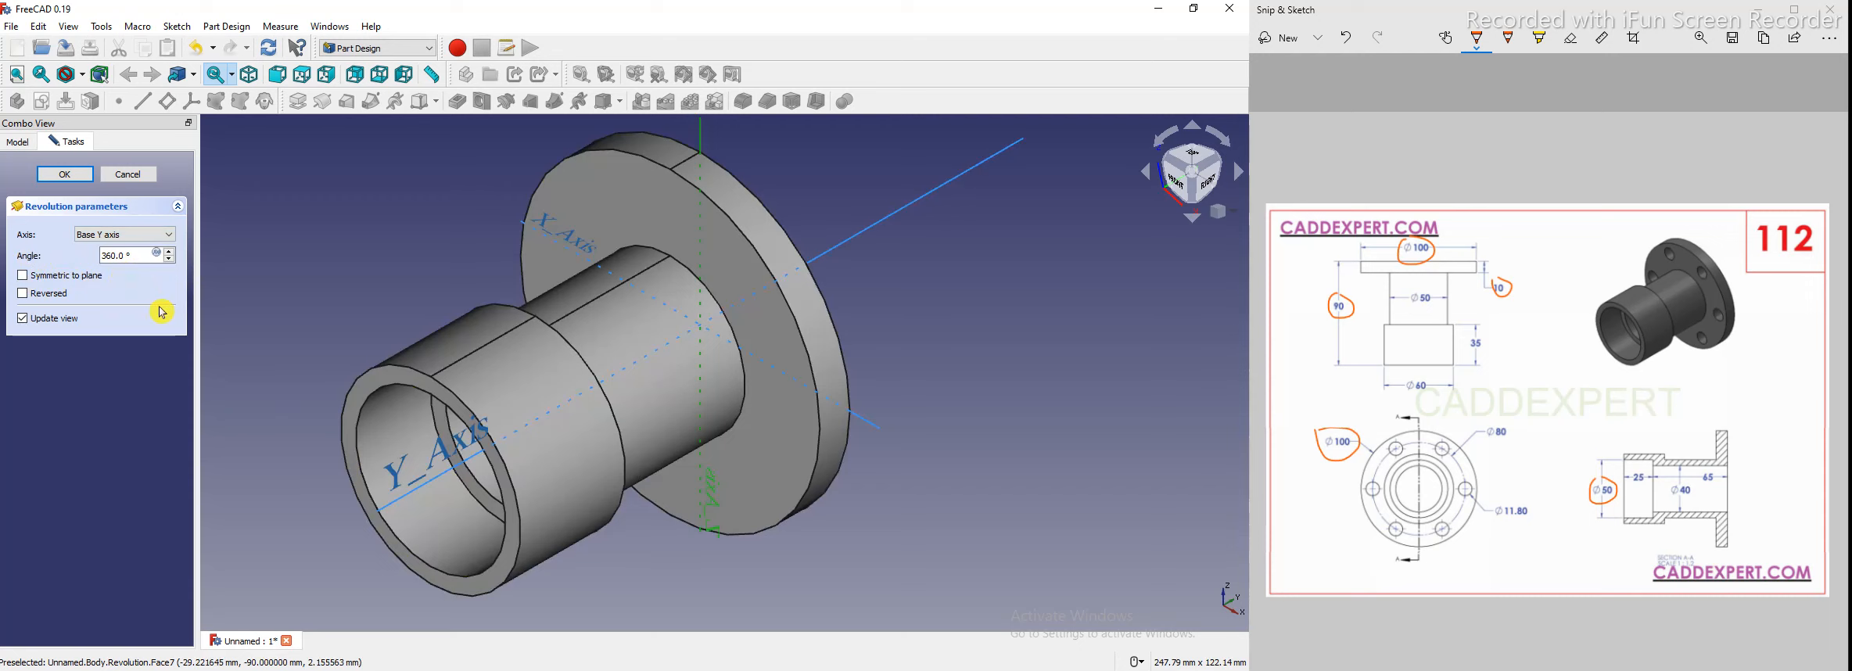
# Try revolution angles of 270° and 180° and inspect the partial body from the front and in isometric view
pyautogui.click(118, 255)
pyautogui.write('27')
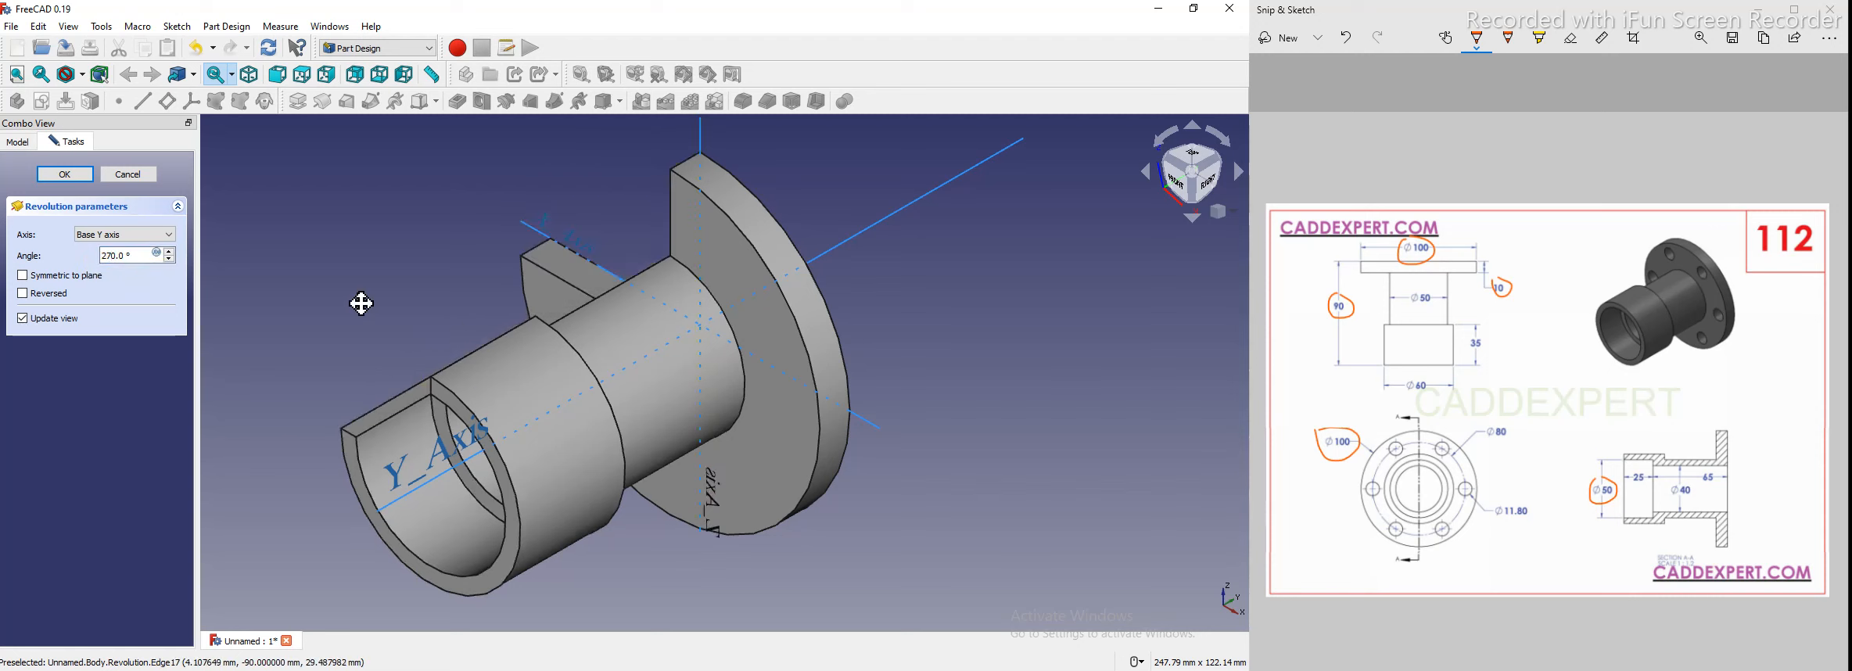
pyautogui.moveTo(401, 315)
pyautogui.mouseDown(button='middle')
pyautogui.moveTo(485, 349)
pyautogui.moveTo(428, 318)
pyautogui.mouseUp(button='middle')
pyautogui.moveTo(141, 255); pyautogui.dragTo(26, 255)
pyautogui.write('180')
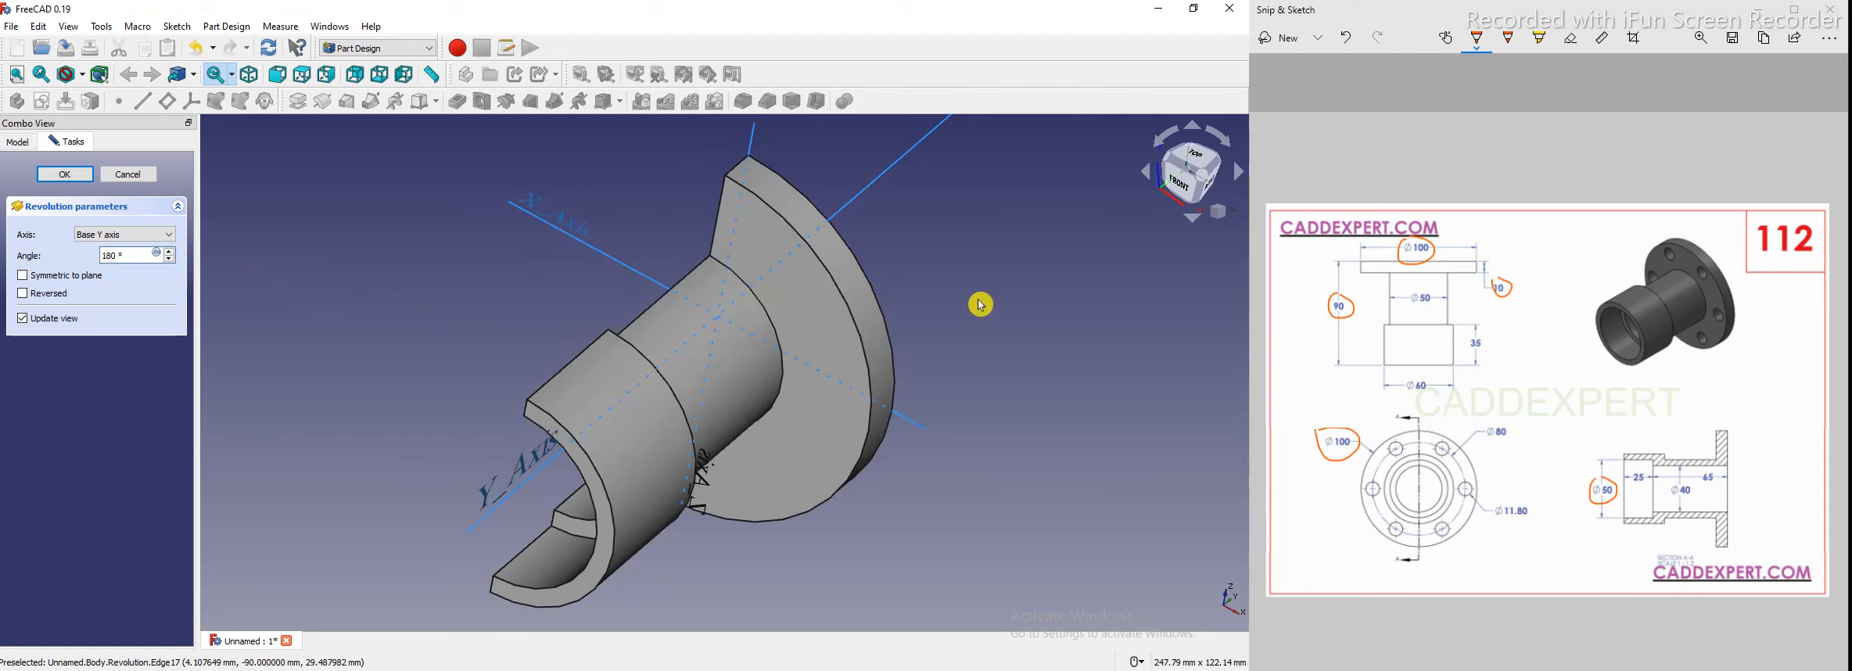
pyautogui.click(1181, 186)
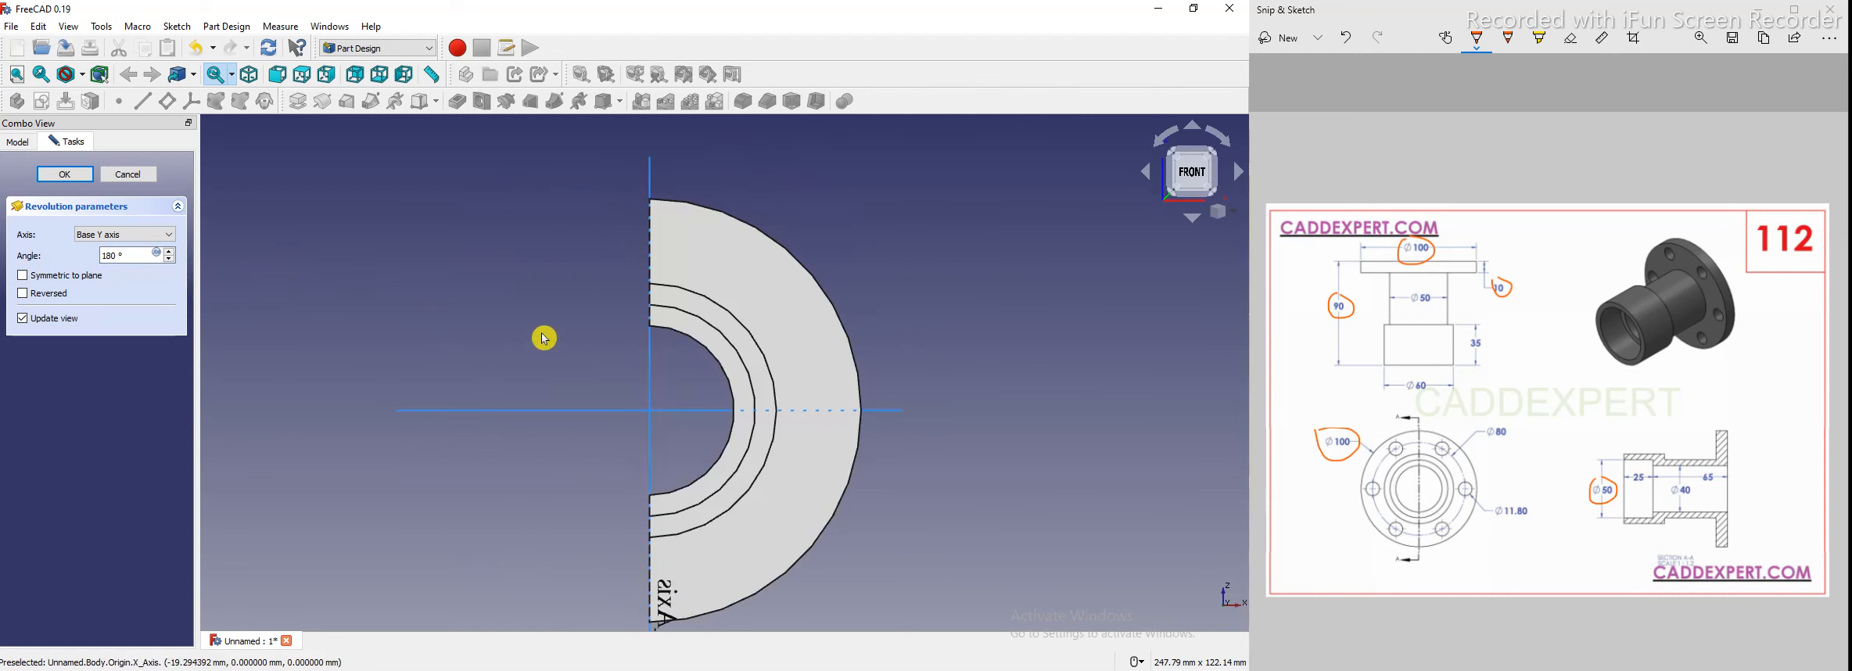
pyautogui.press('0')
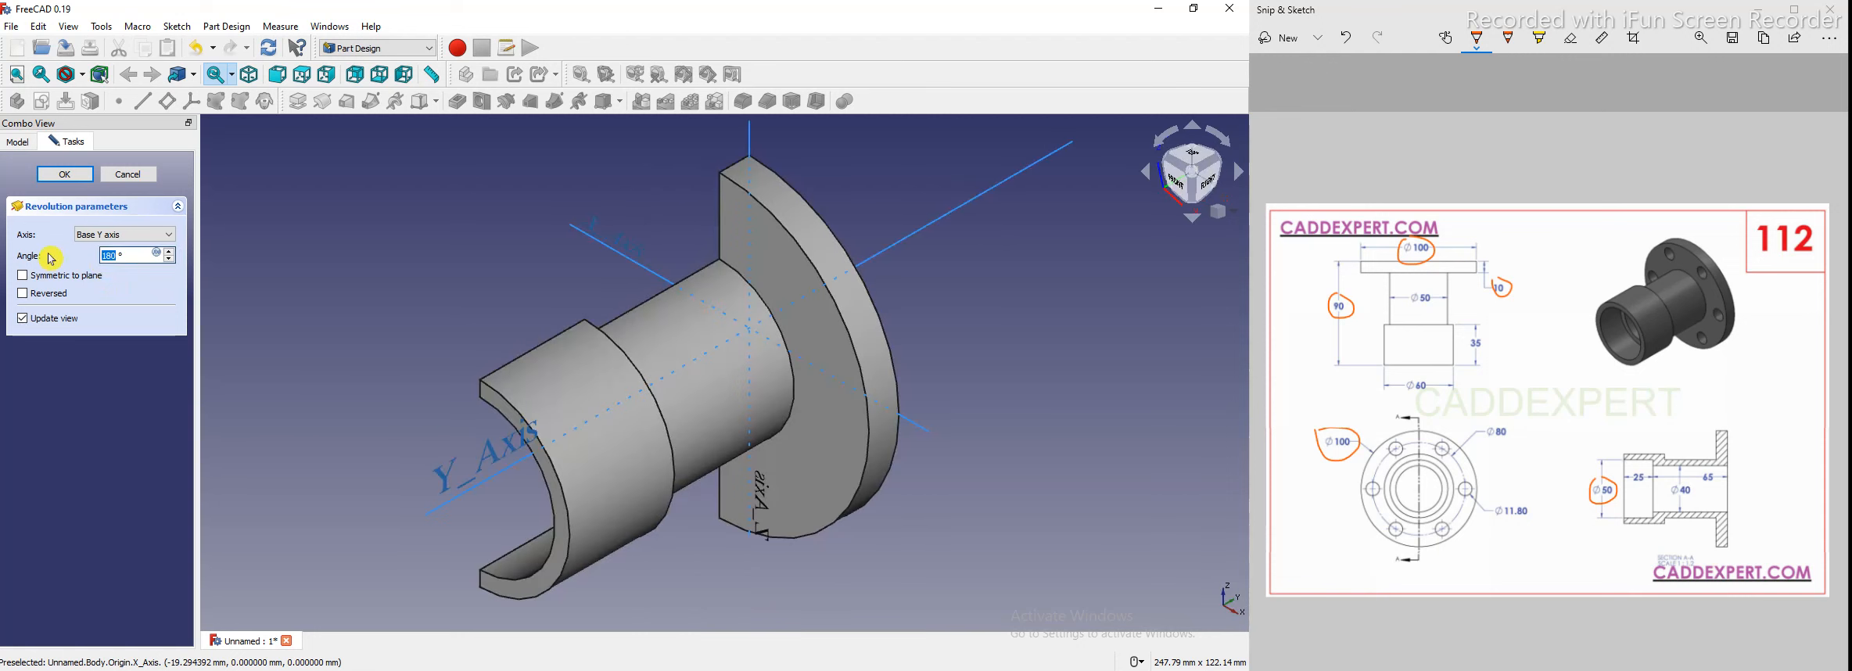
# Set the revolution angle to 360° and accept the revolved body
pyautogui.write('36')
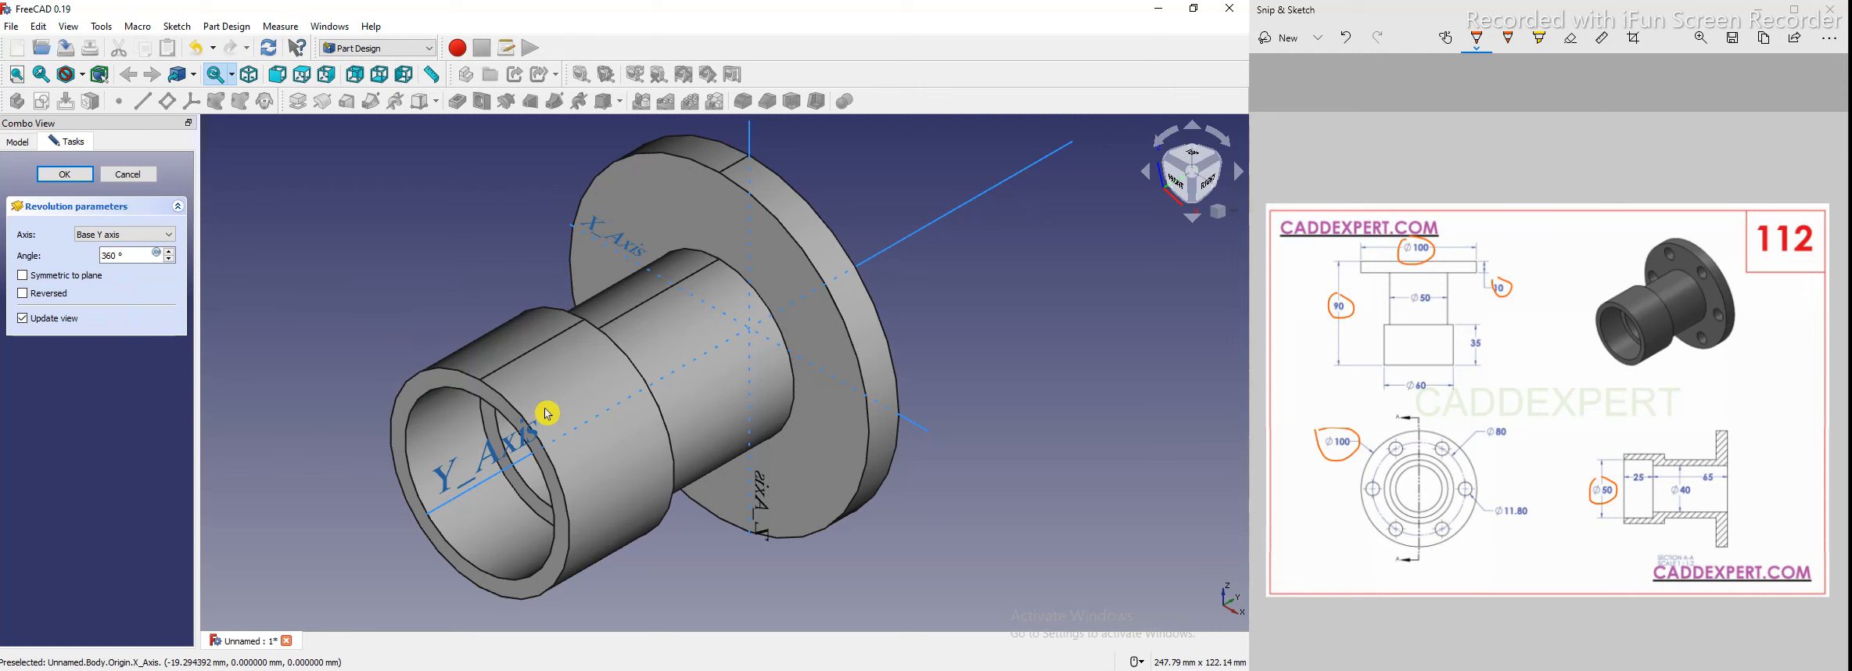
pyautogui.scroll(-2, 524, 469)
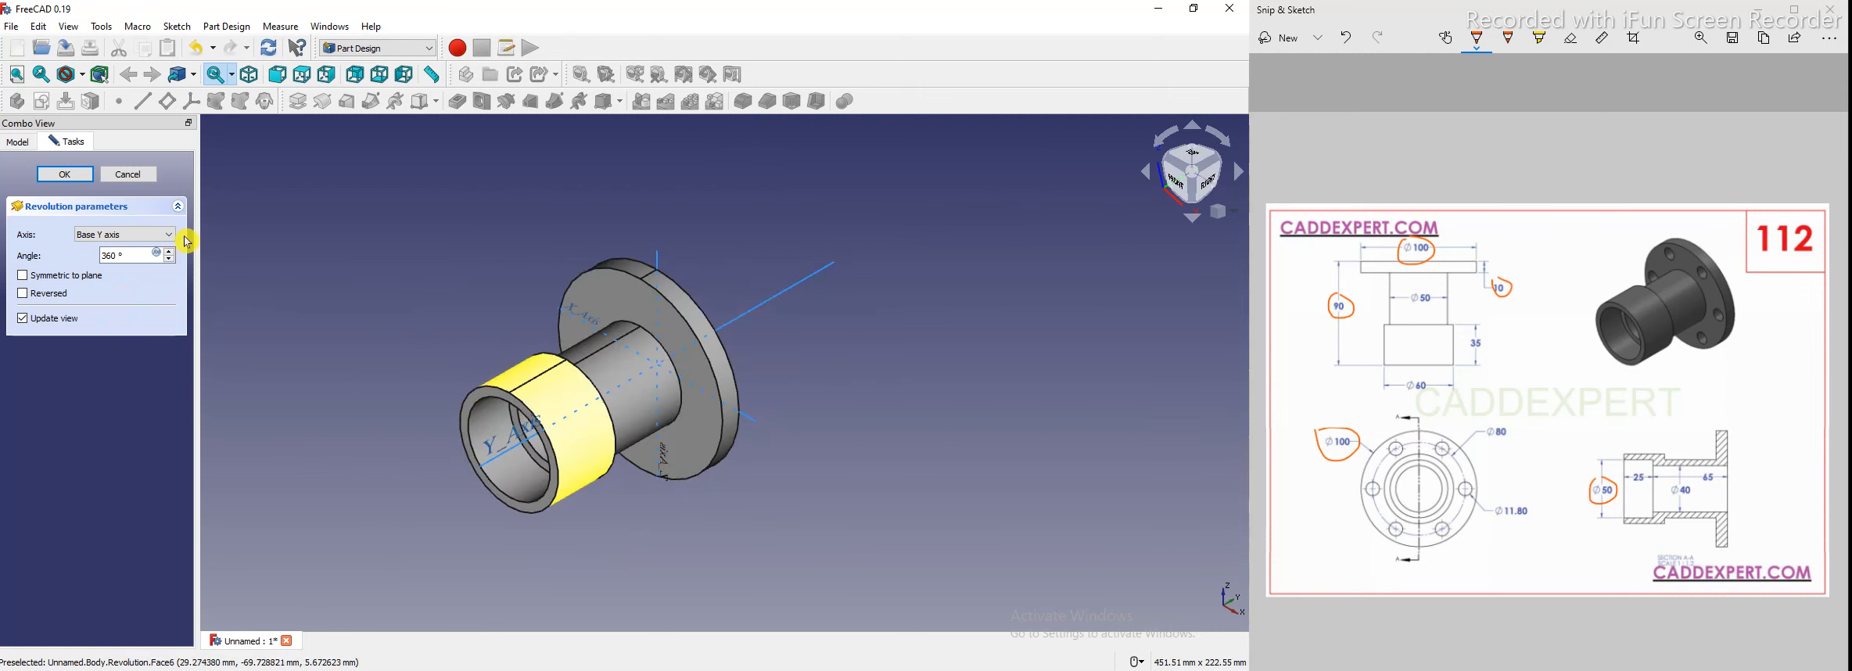
pyautogui.click(65, 175)
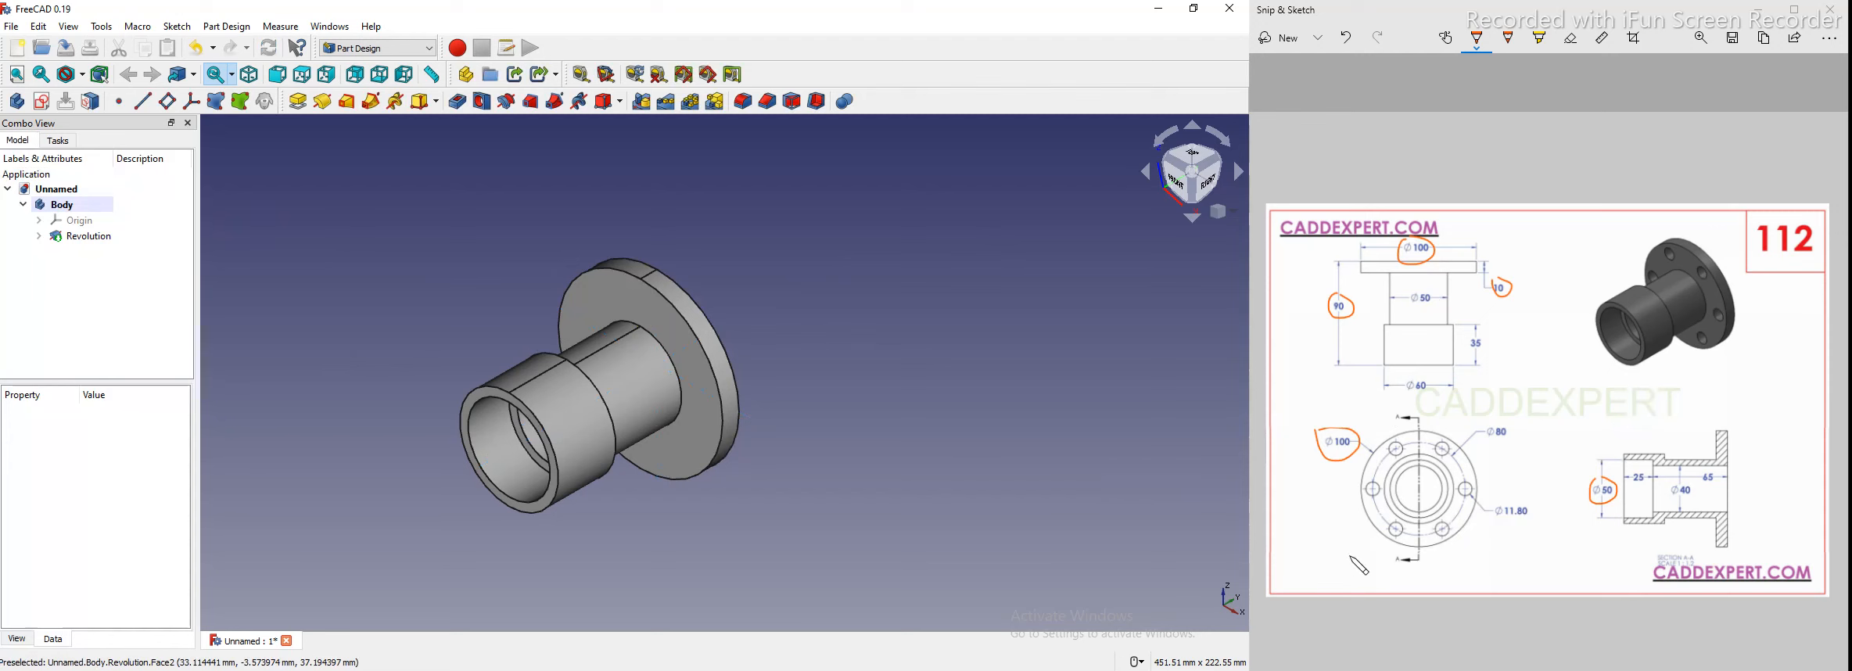
# Sketch horizontal and vertical ink centrelines across the drawing's circular flange view
pyautogui.click(1357, 490)
pyautogui.moveTo(1342, 490); pyautogui.dragTo(1489, 490)
pyautogui.moveTo(1423, 420); pyautogui.dragTo(1427, 563)
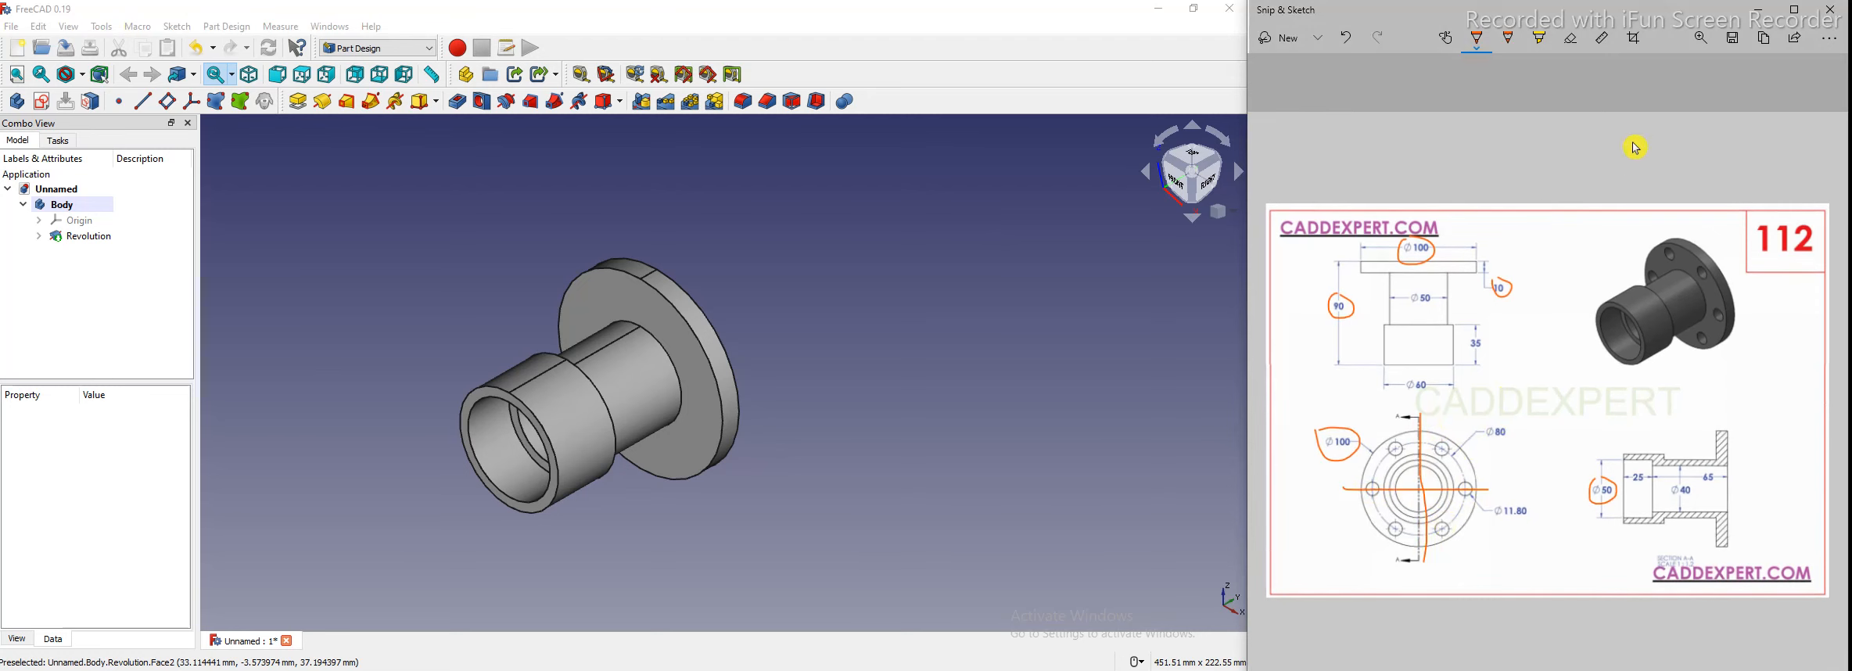
# Replace the ink marks on the drawing with new vertical and horizontal centrelines through the circular flange view
pyautogui.click(1571, 37)
pyautogui.moveTo(1426, 519)
pyautogui.mouseDown()
pyautogui.moveTo(1313, 446)
pyautogui.moveTo(1372, 352)
pyautogui.moveTo(1468, 301)
pyautogui.moveTo(1435, 274)
pyautogui.moveTo(1367, 276)
pyautogui.mouseUp()
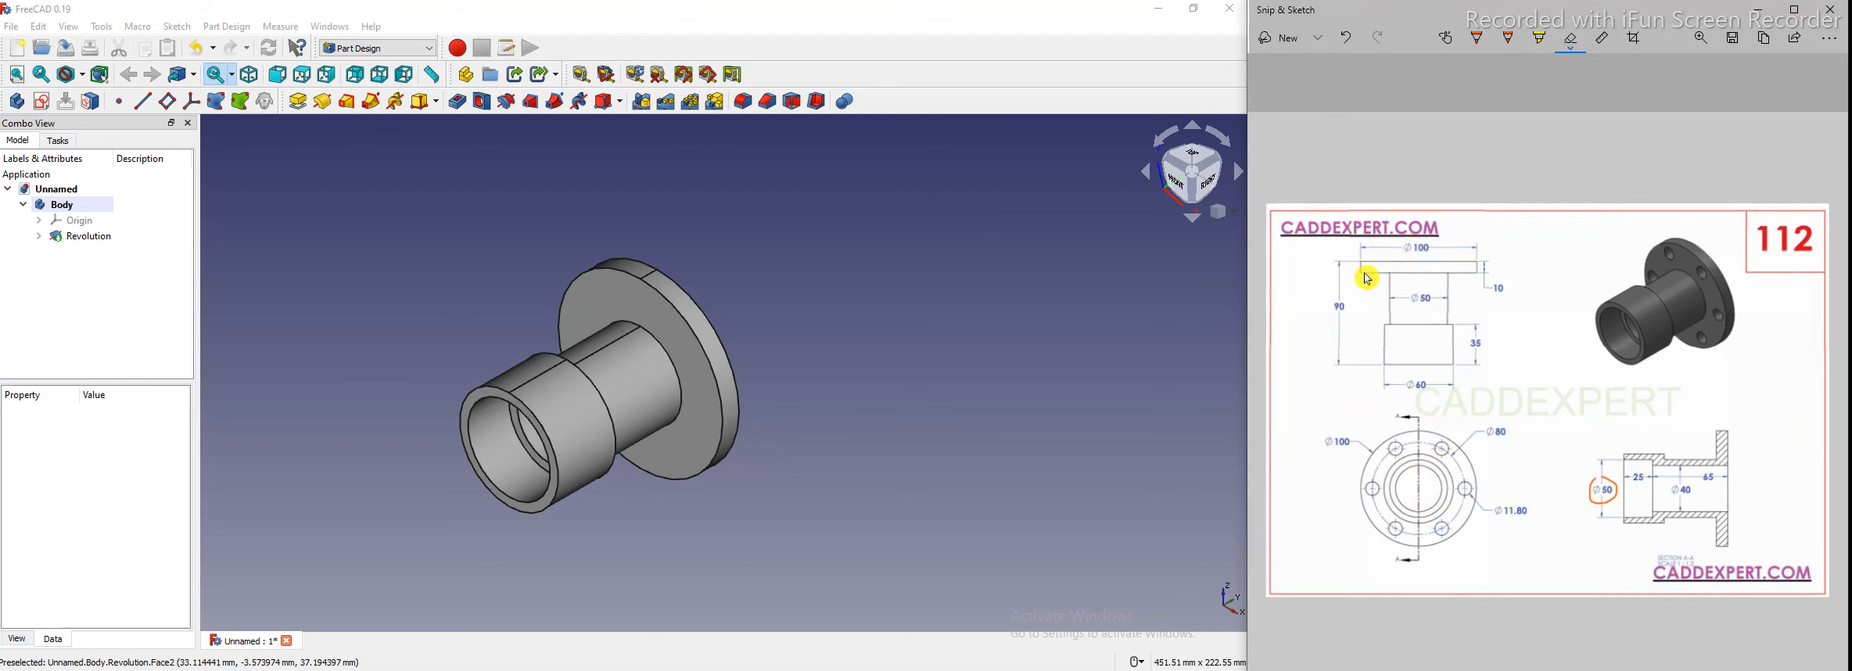
pyautogui.click(1481, 44)
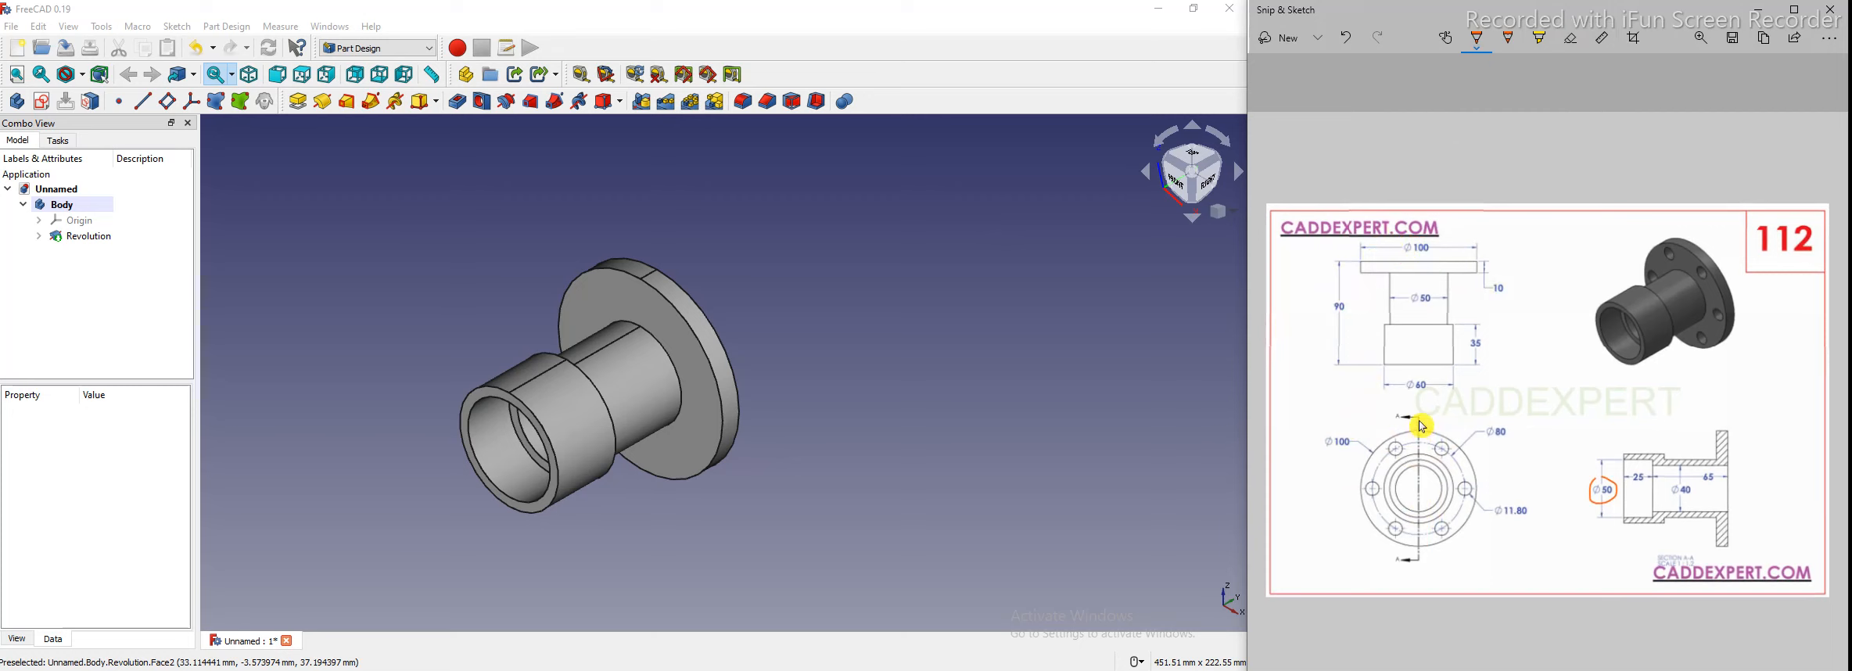
pyautogui.moveTo(1422, 428); pyautogui.dragTo(1421, 565)
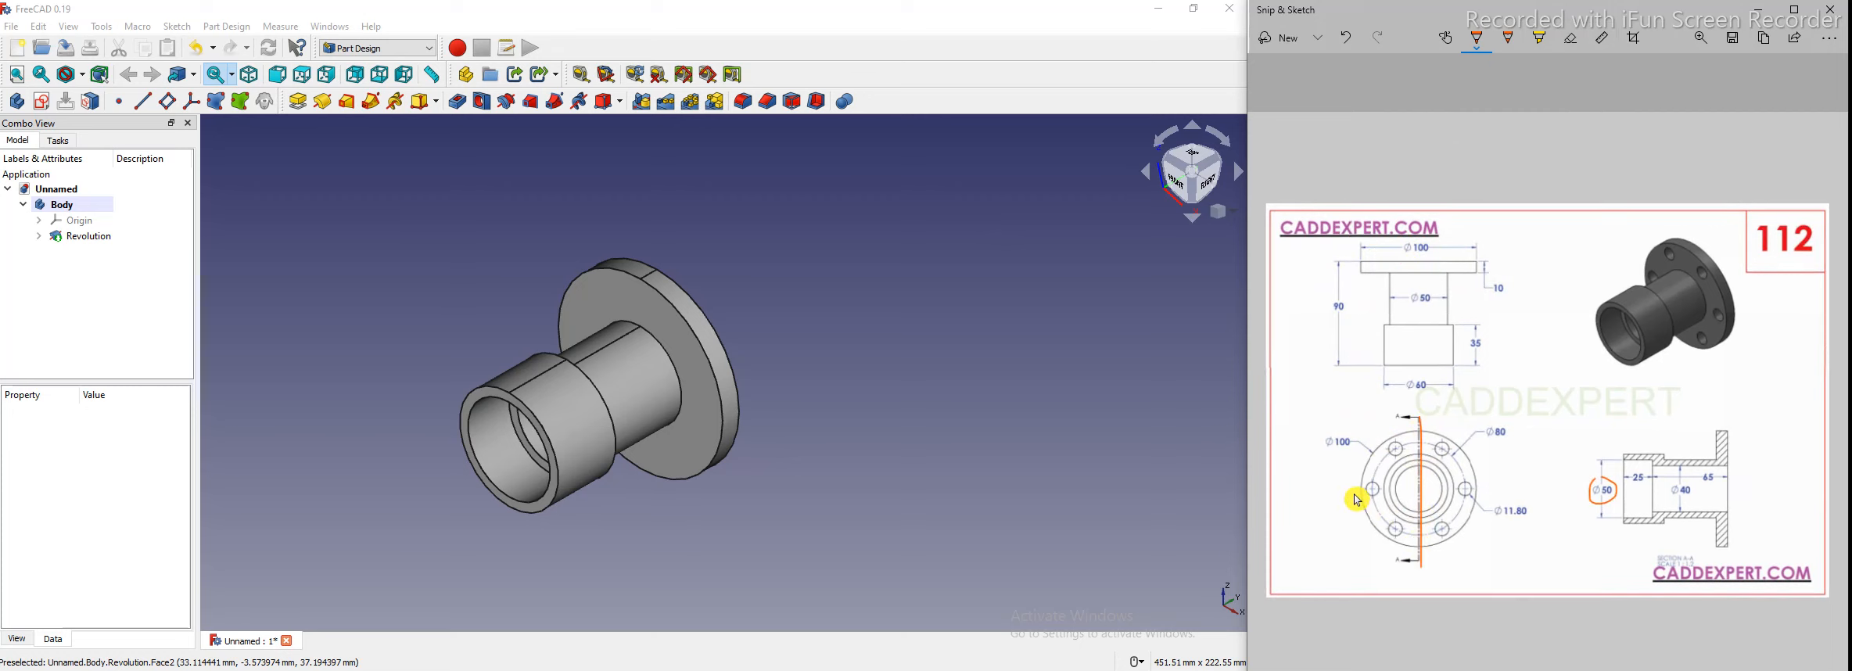
pyautogui.moveTo(1338, 493); pyautogui.dragTo(1506, 494)
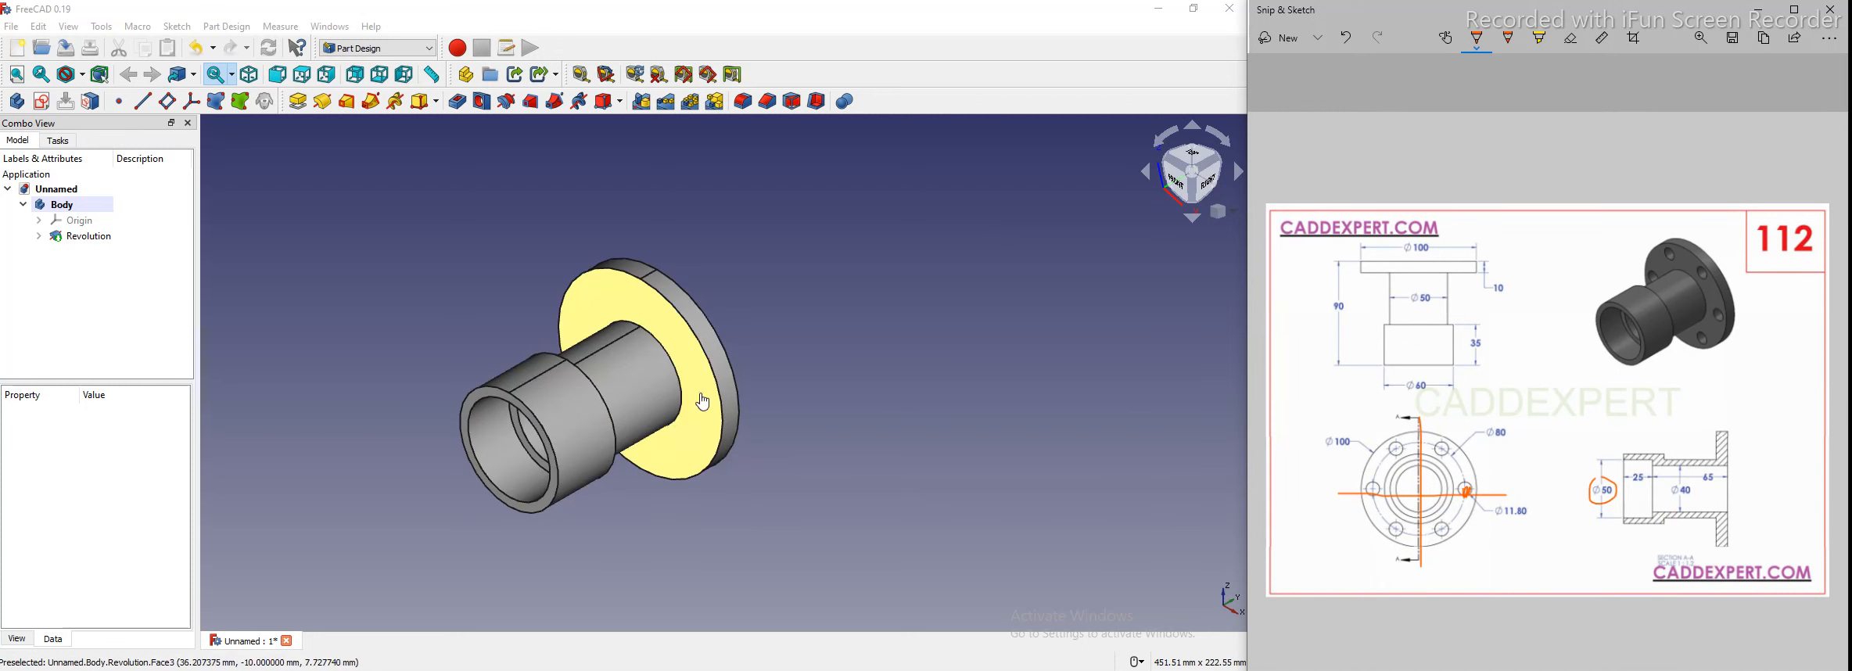
# Start a sketch on the flange's collar-side face and draw a circle centred on the horizontal axis, about 41 mm from the origin
pyautogui.click(703, 400)
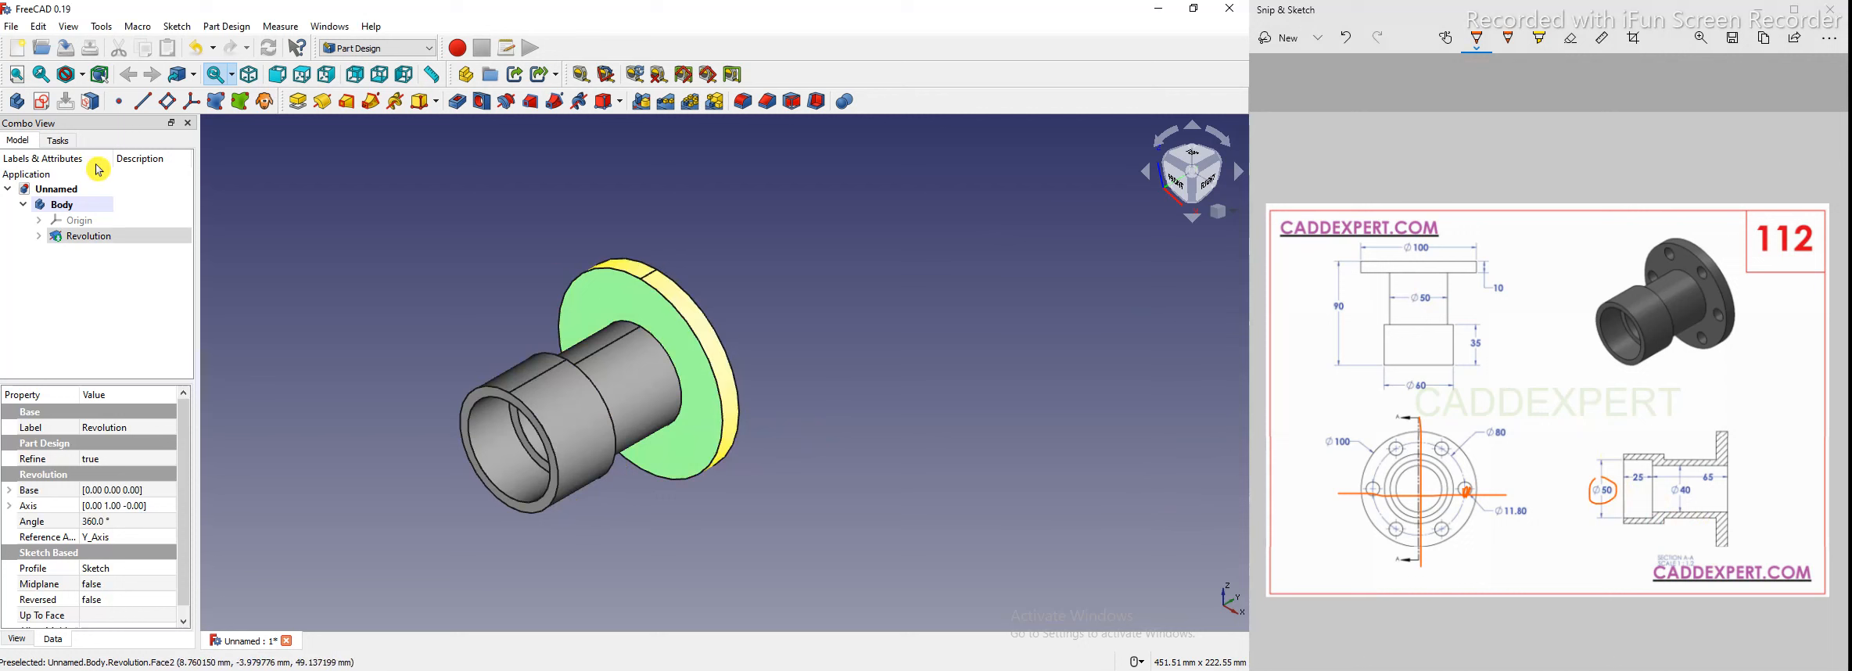
pyautogui.click(45, 103)
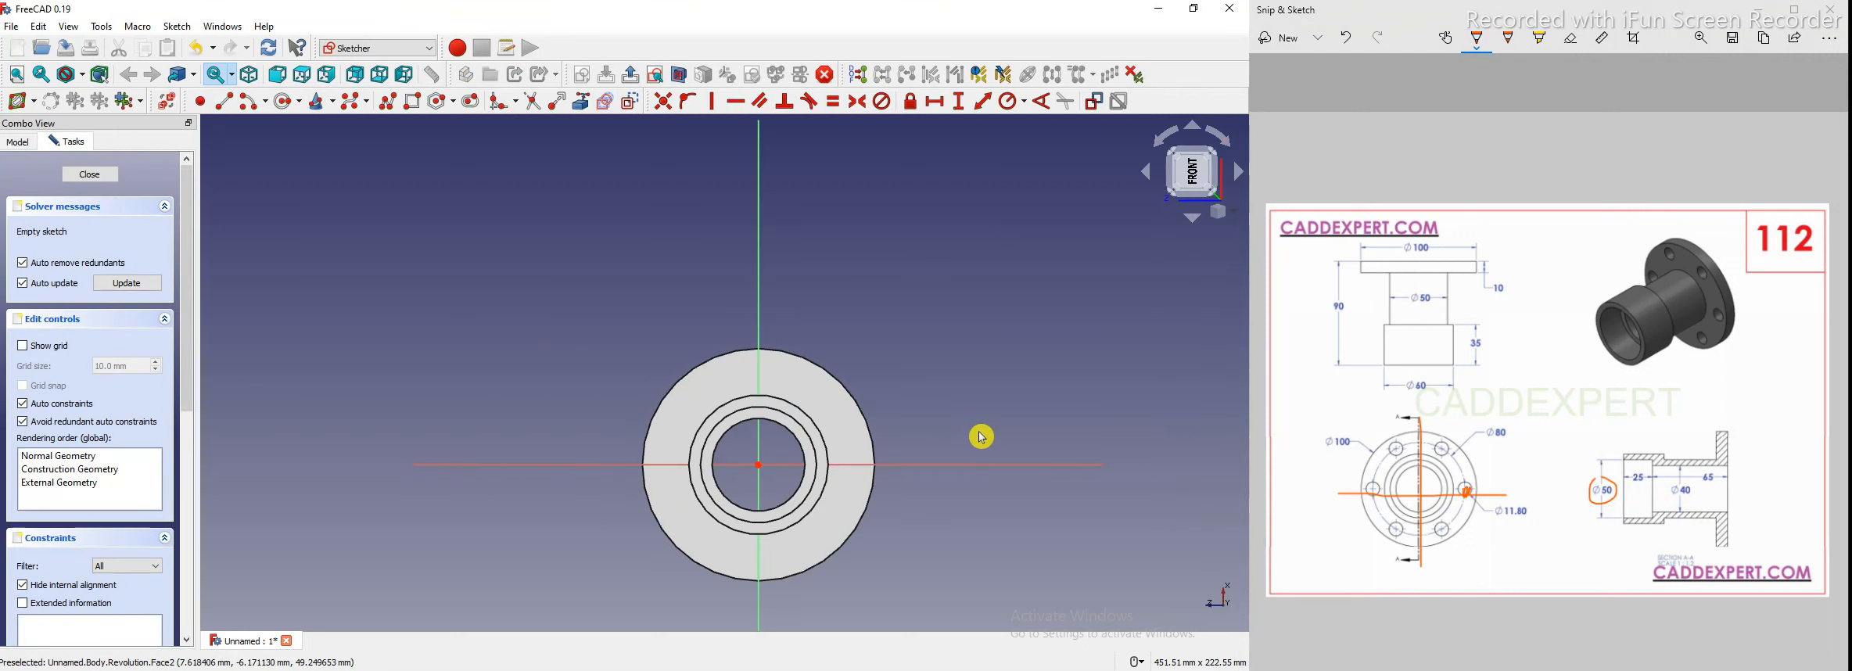
pyautogui.click(287, 103)
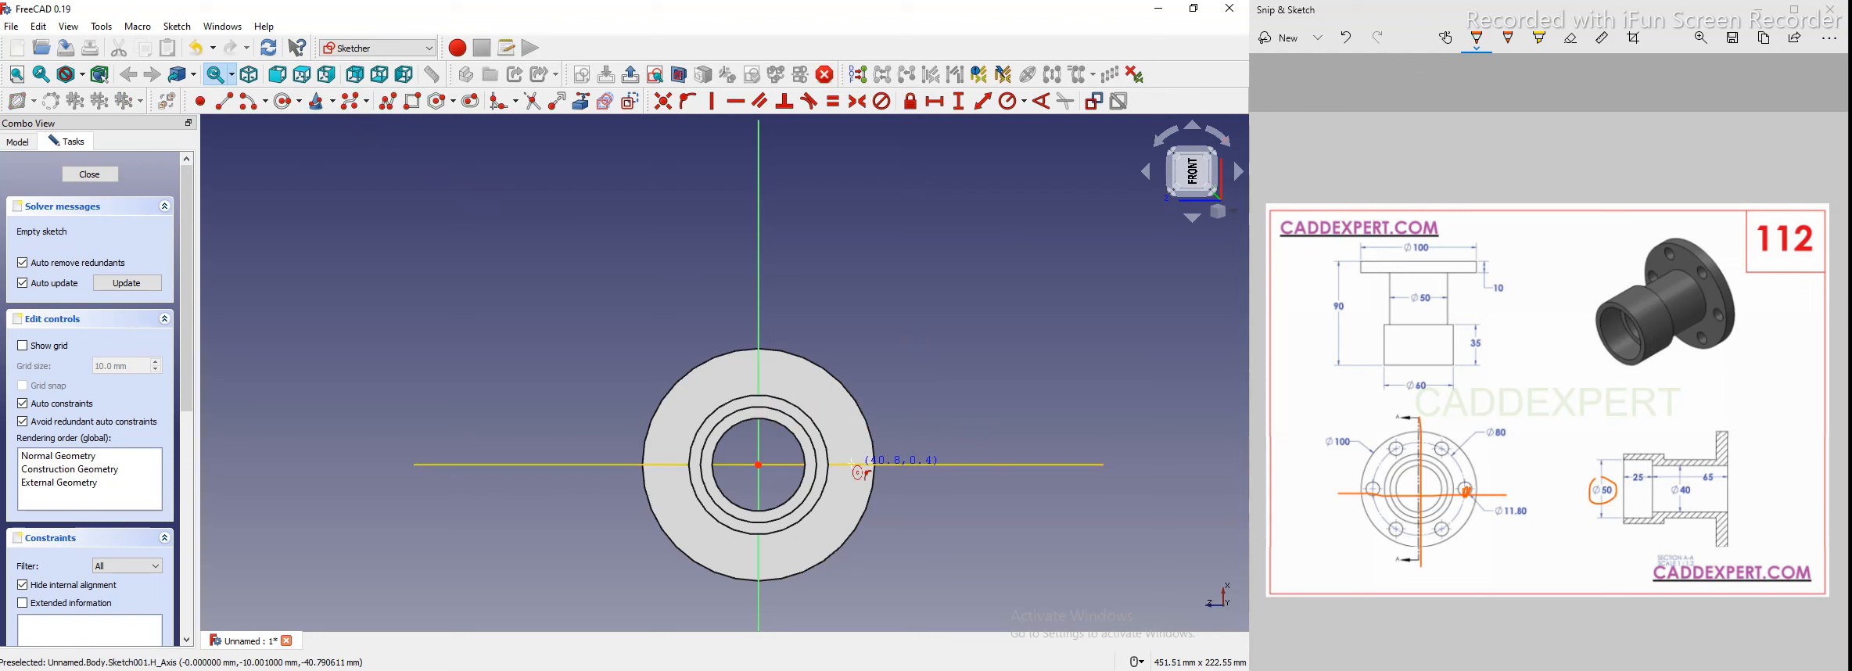
pyautogui.click(854, 464)
pyautogui.click(873, 458)
pyautogui.scroll(5, 915, 455)
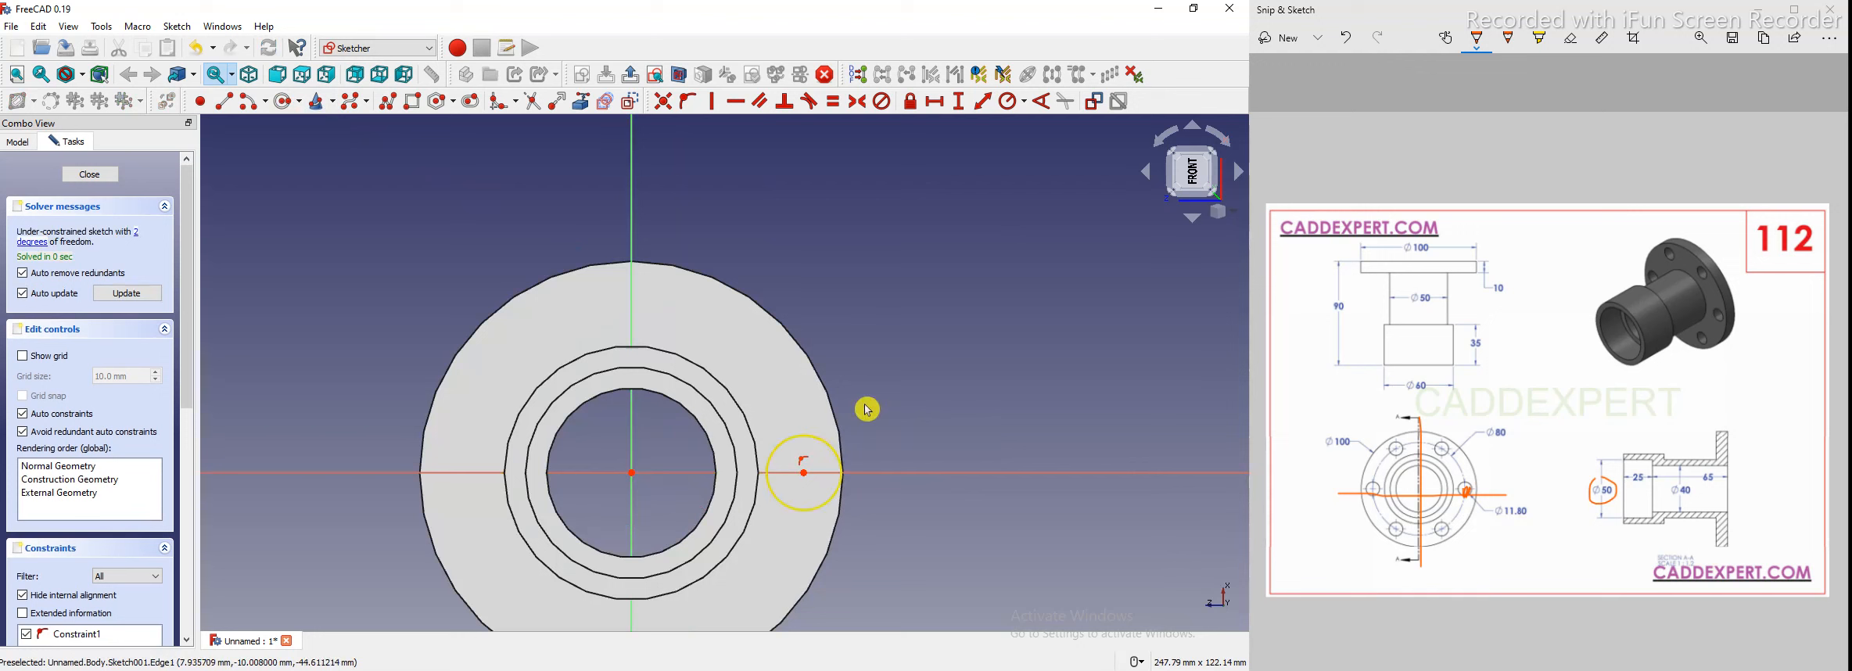
# Constrain the small bolt-hole circle on the horizontal axis to a diameter of 12 mm
pyautogui.click(1027, 105)
pyautogui.click(1044, 142)
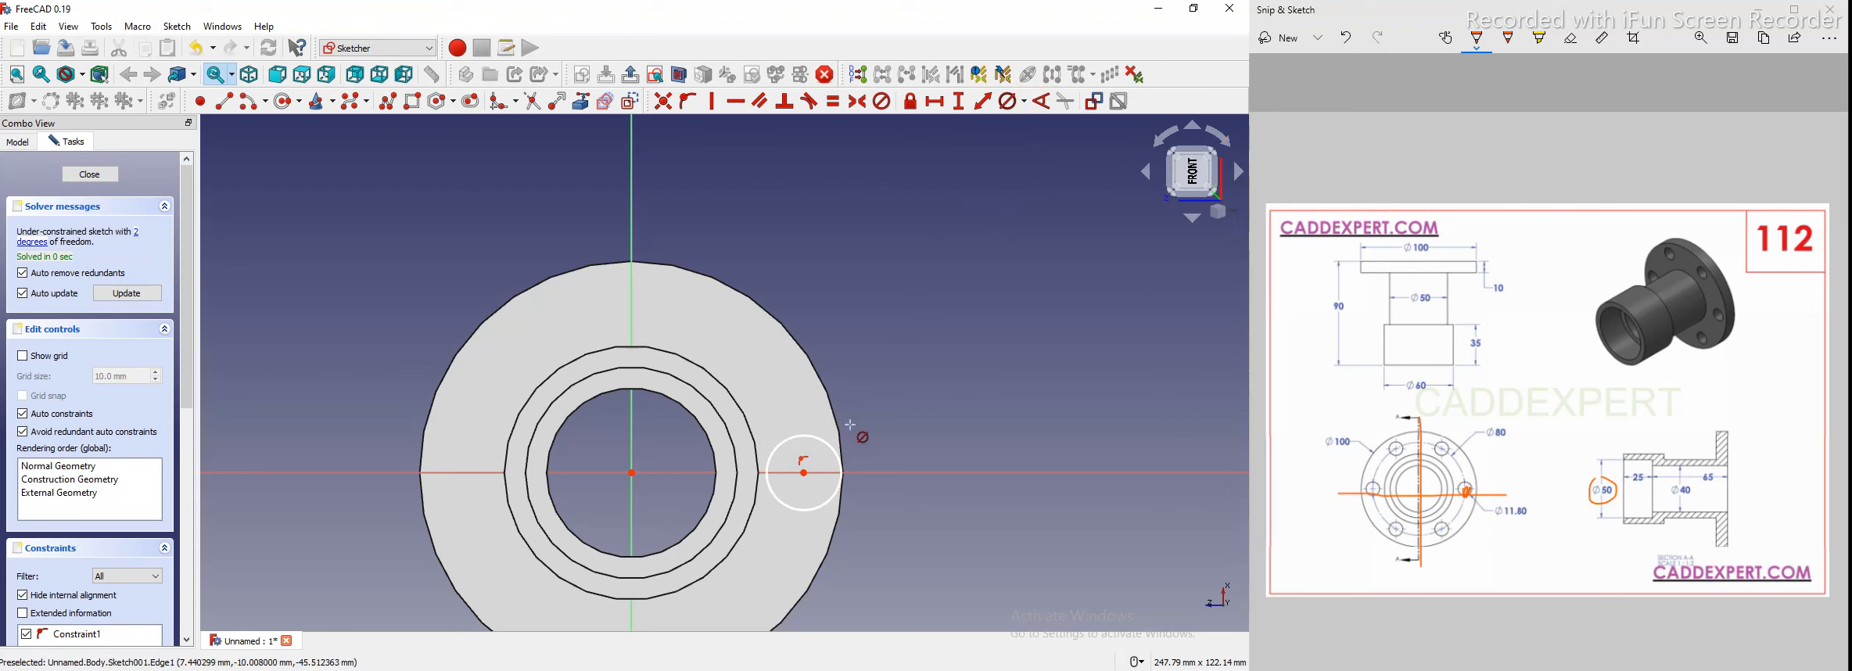
pyautogui.click(837, 452)
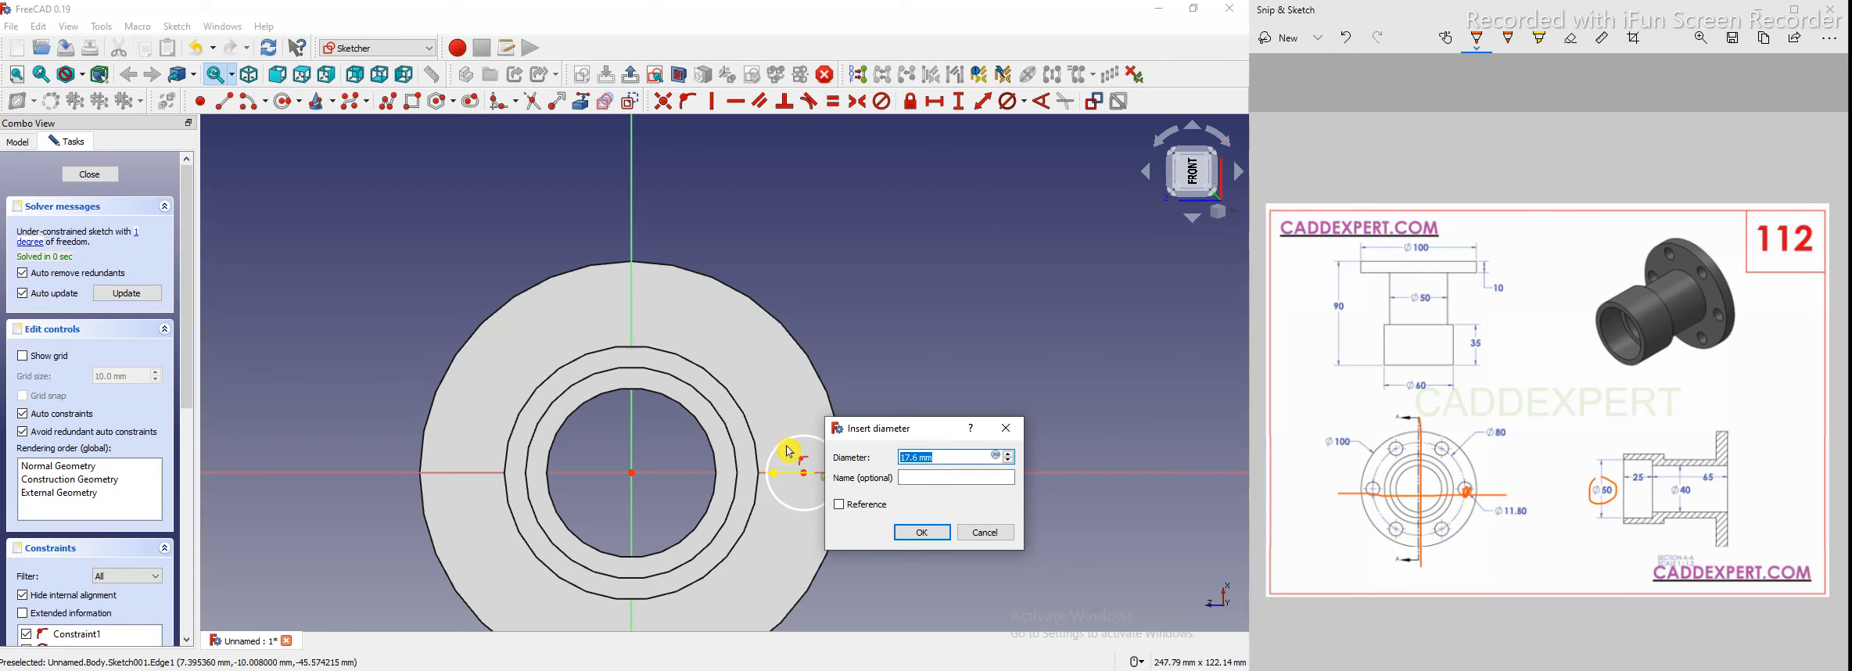
pyautogui.click(926, 532)
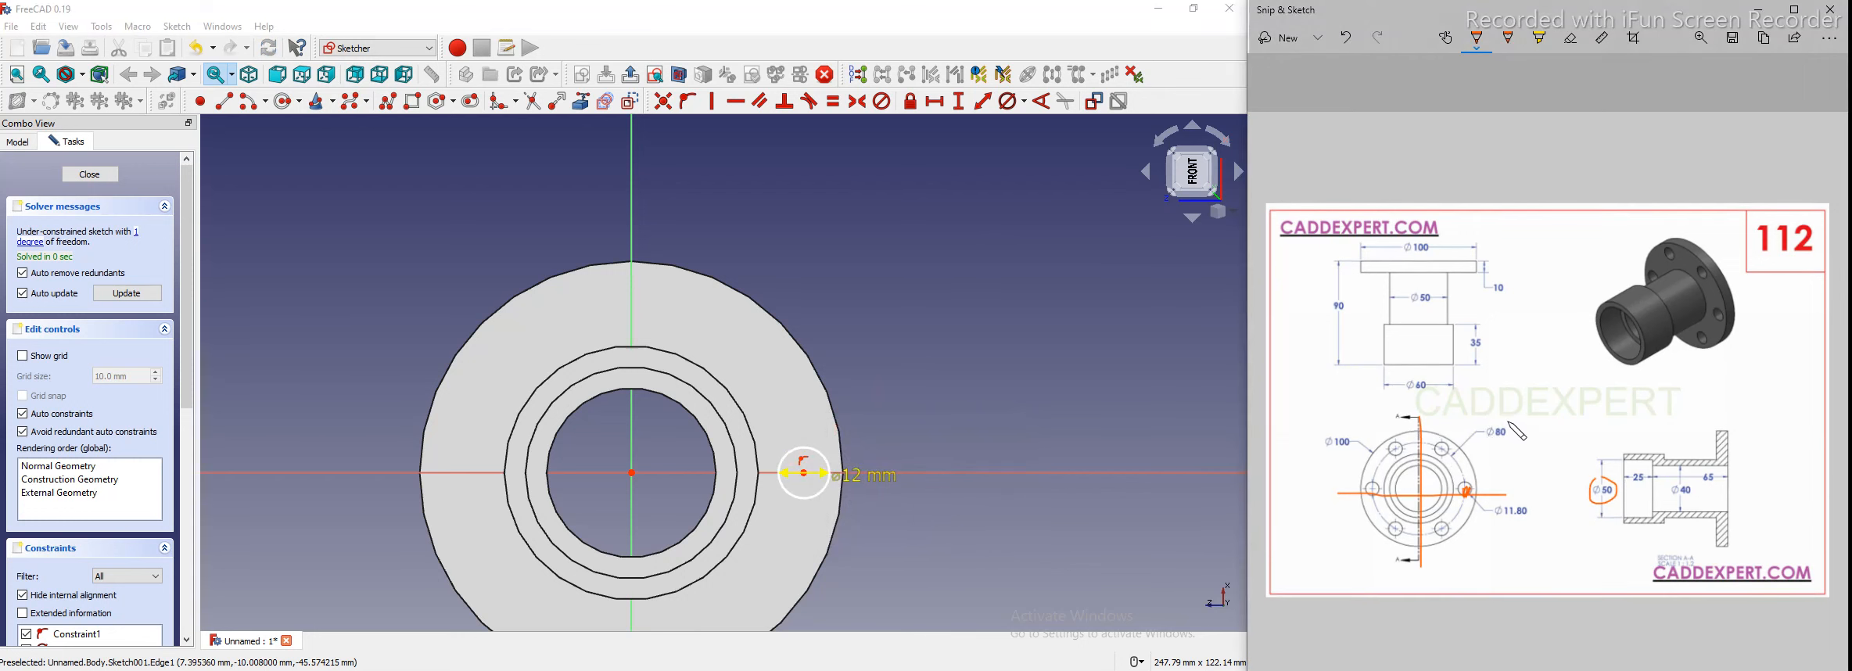
# Ring the Ø80 callout on the drawing in ink and sketch a circle centred on the origin, about 75 mm in diameter
pyautogui.moveTo(1492, 423)
pyautogui.mouseDown()
pyautogui.moveTo(1502, 440)
pyautogui.moveTo(1482, 412)
pyautogui.mouseUp()
pyautogui.click(287, 100)
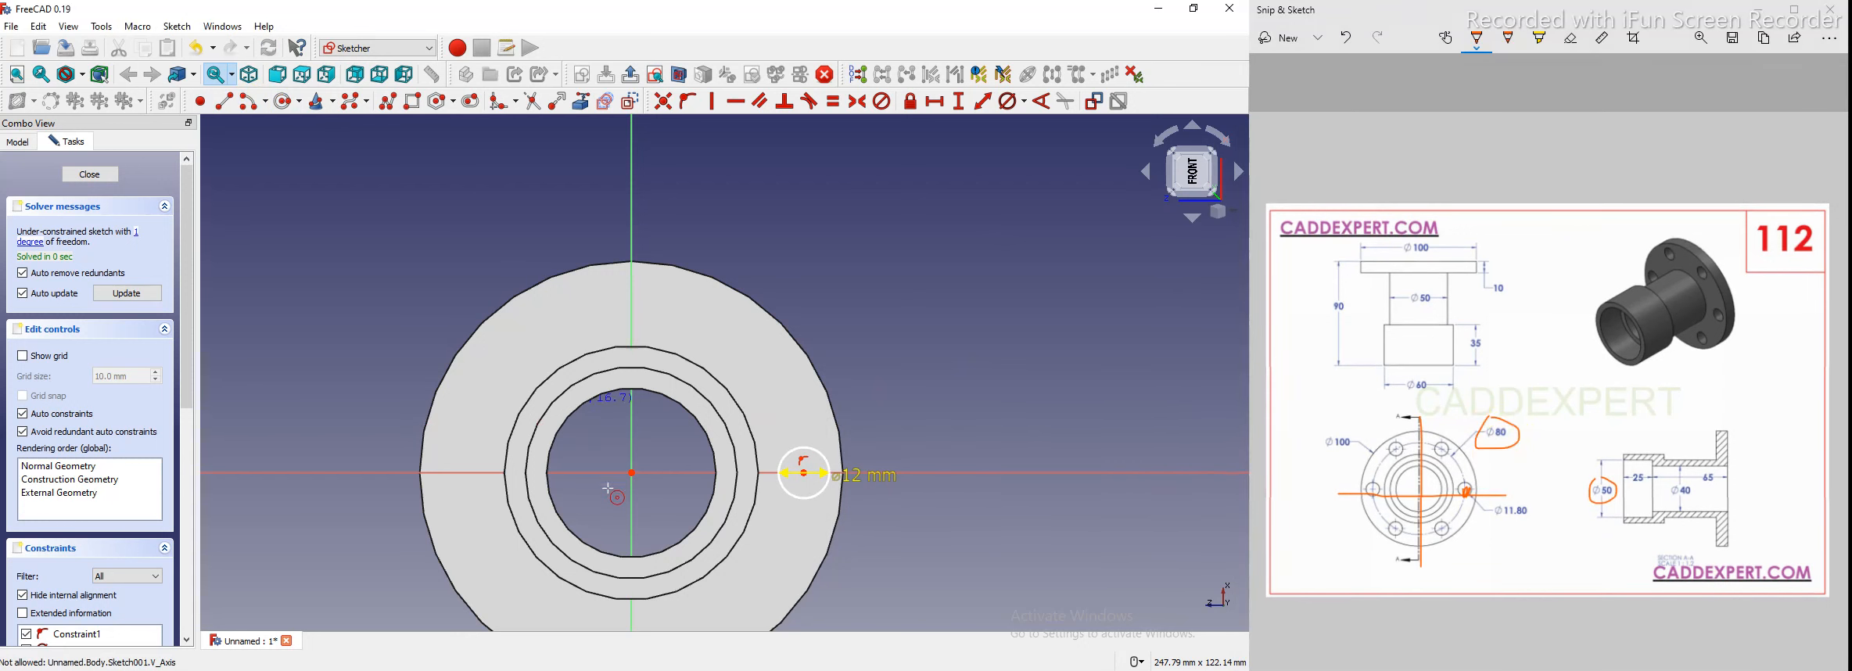
pyautogui.click(631, 472)
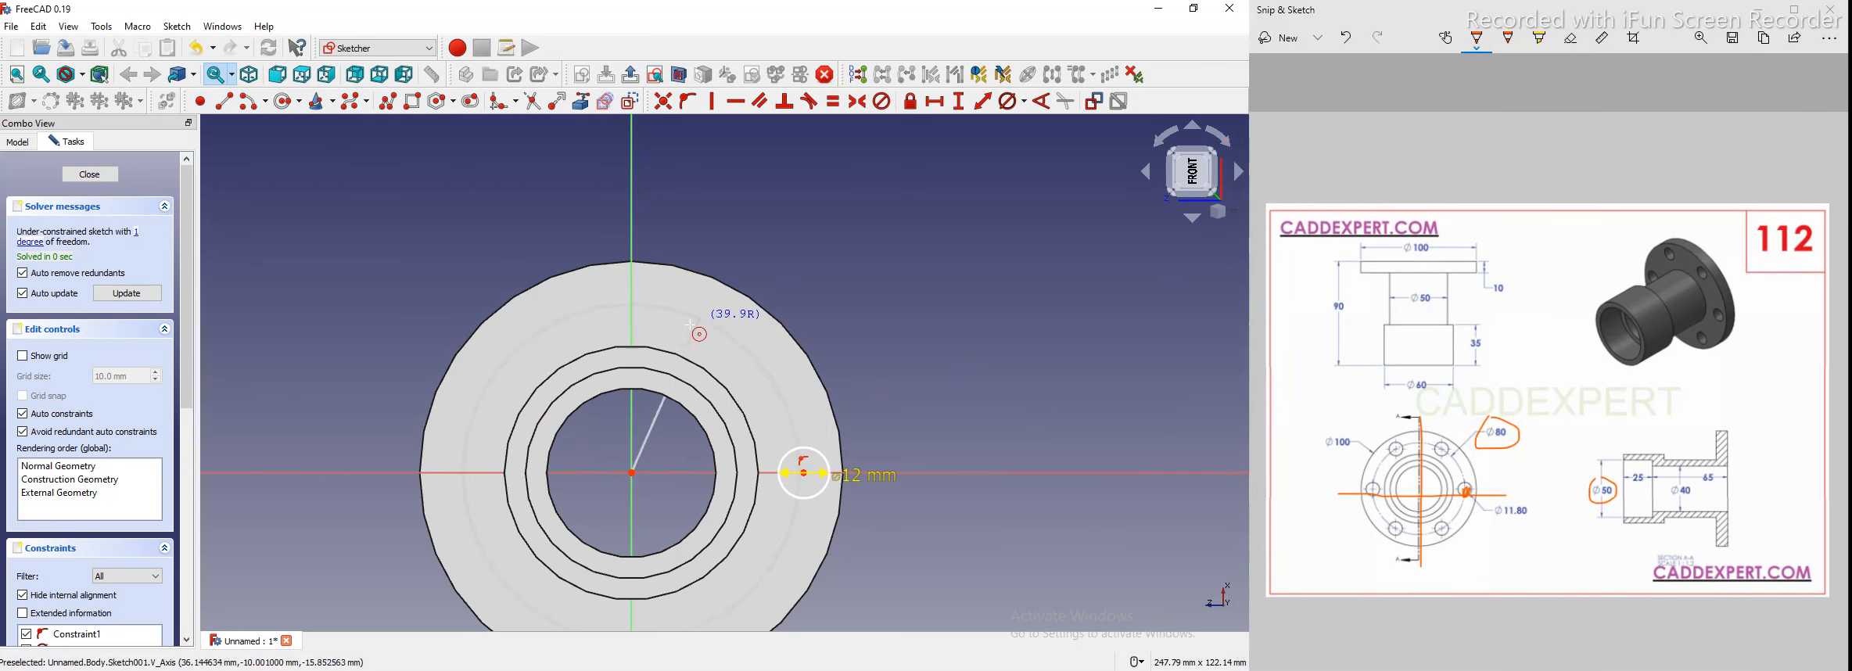
pyautogui.click(732, 352)
# Set the origin-centred circle's diameter to 80 mm with its label outside the flange, and convert the circle to construction geometry
pyautogui.click(1024, 100)
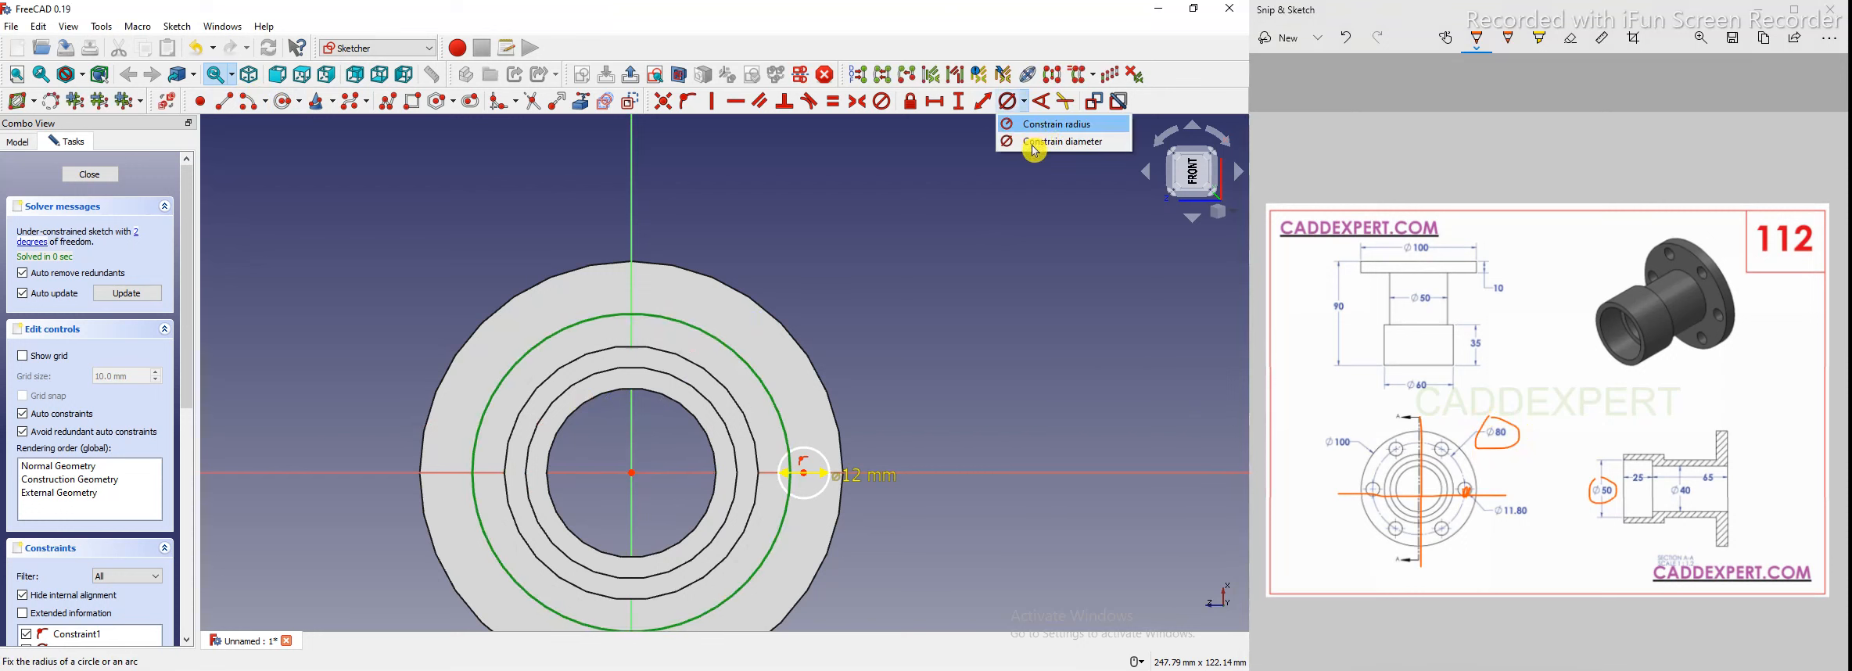
pyautogui.click(1040, 142)
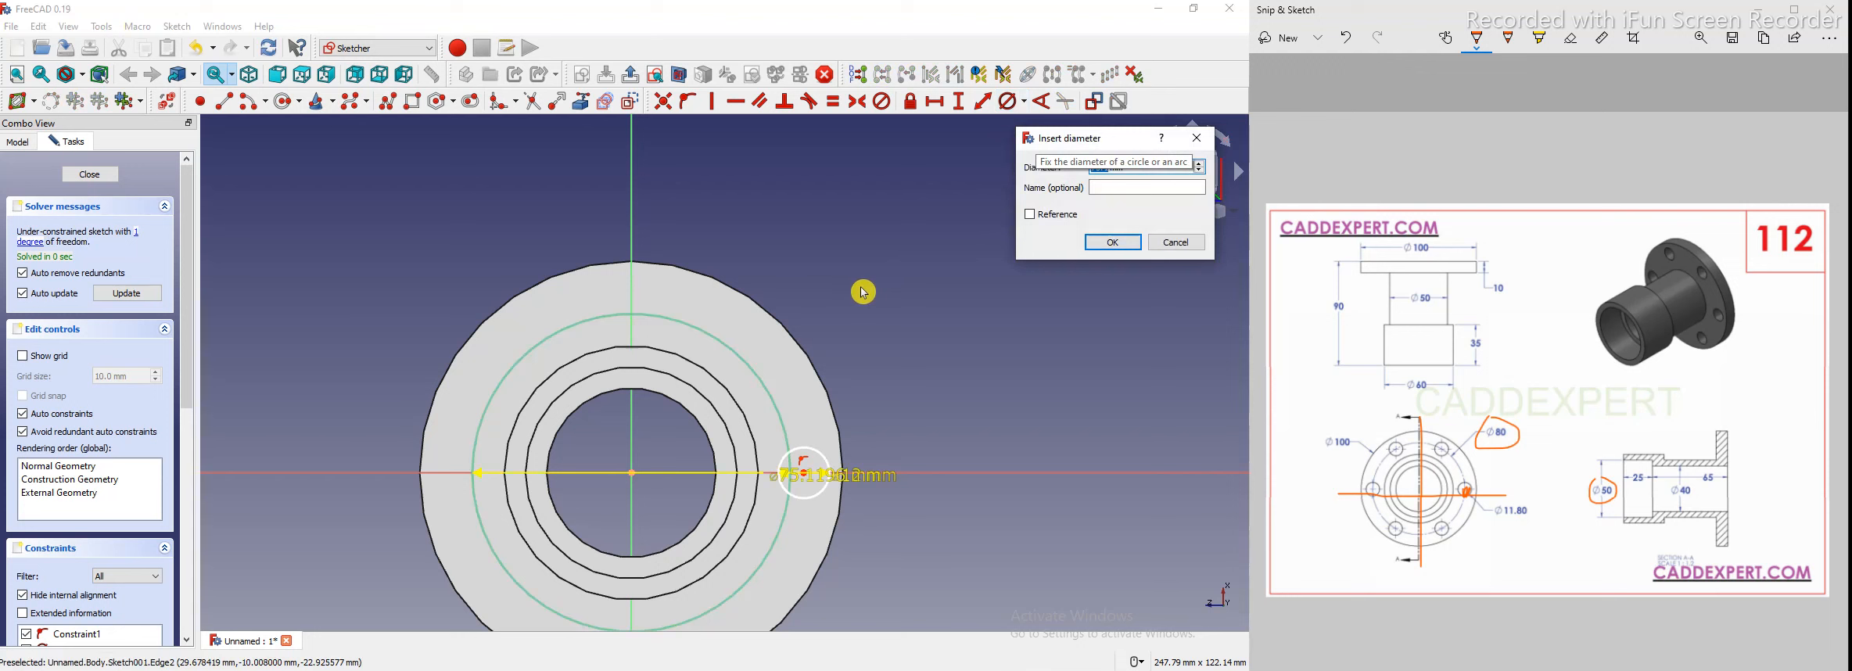
pyautogui.press('Return')
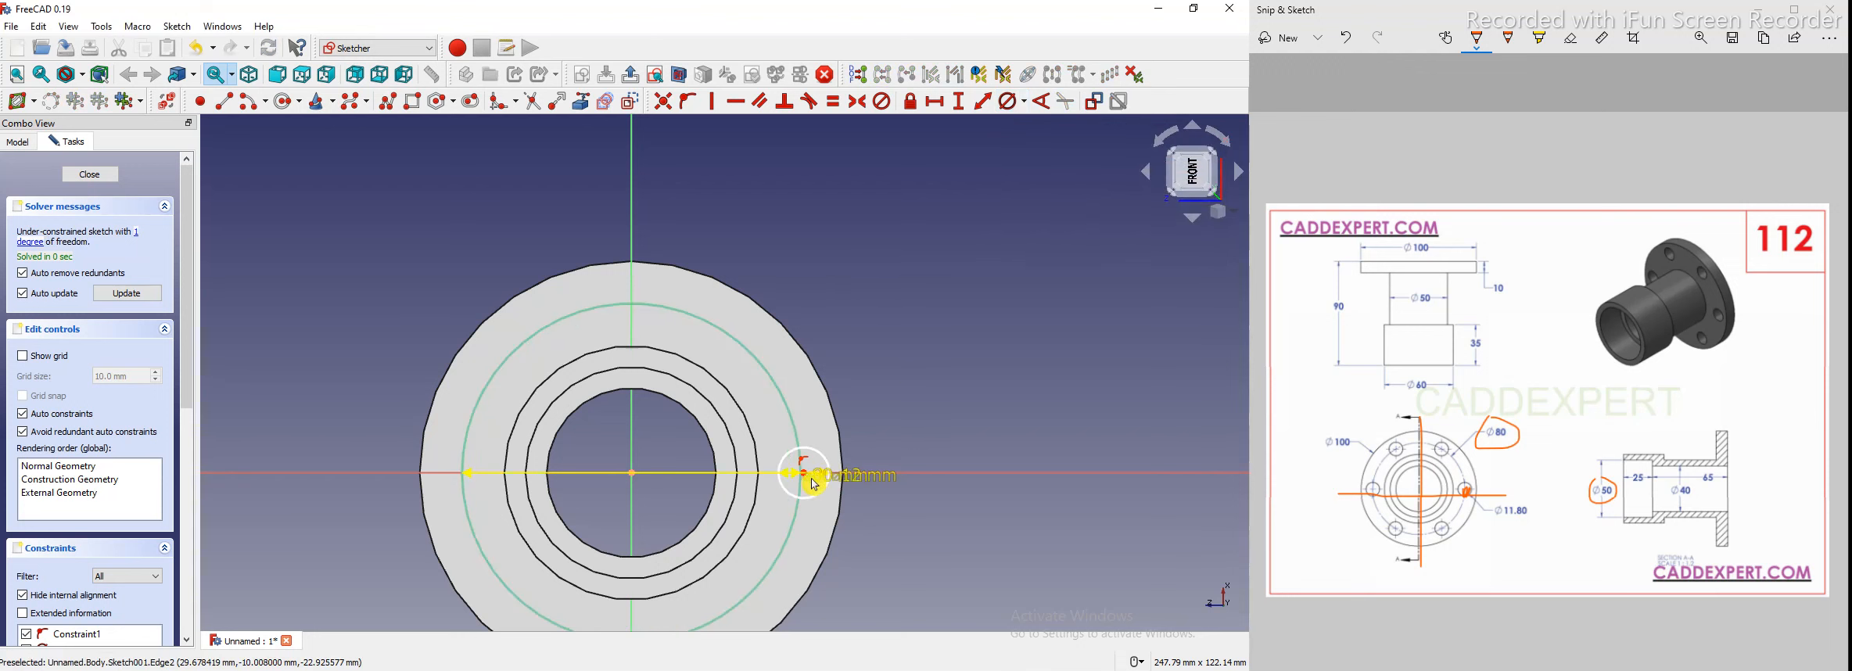
pyautogui.moveTo(803, 282); pyautogui.dragTo(804, 274)
pyautogui.click(789, 408)
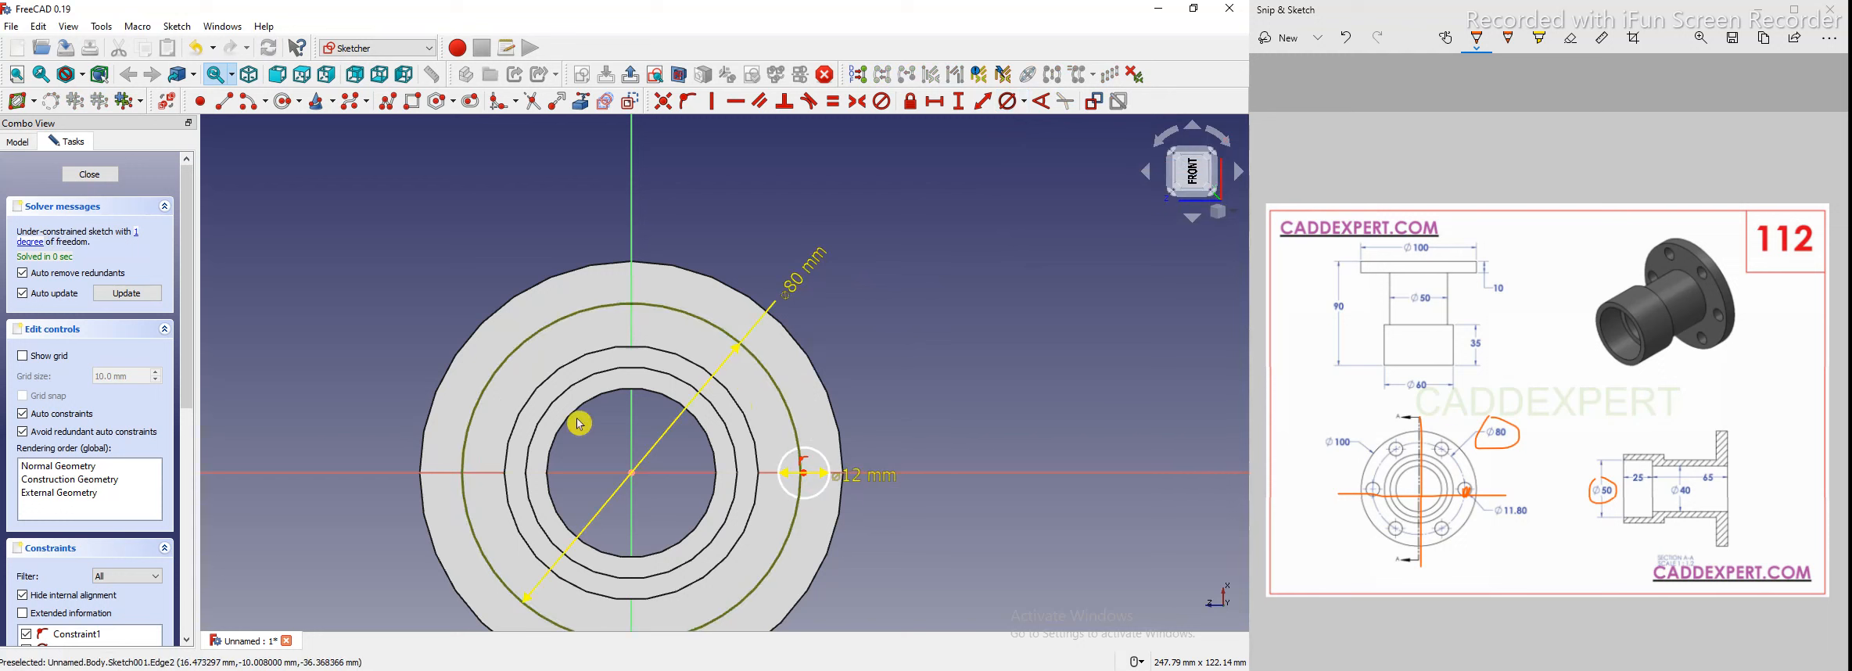
pyautogui.click(630, 102)
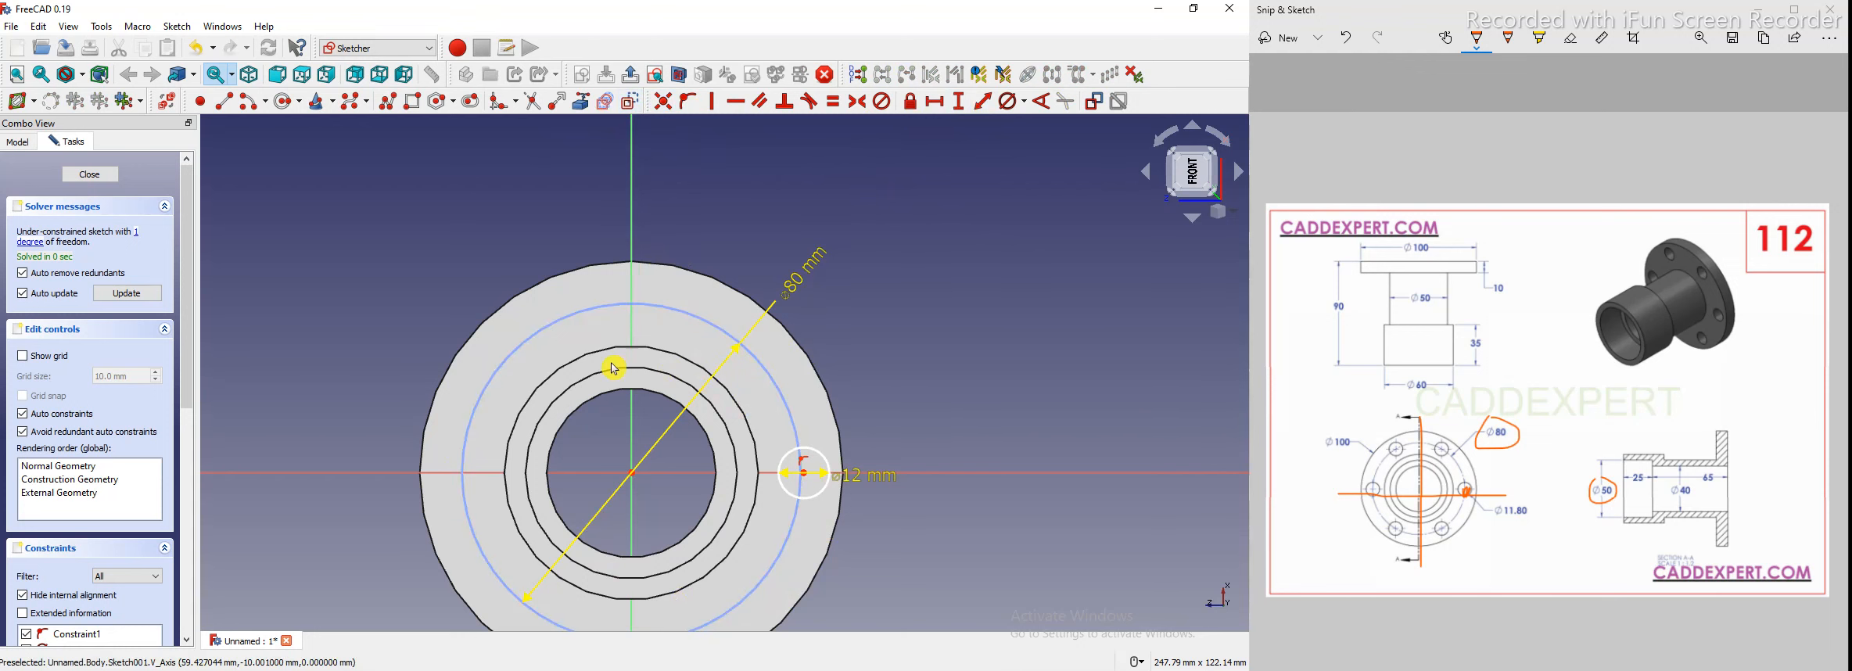
# Constrain the bolt-hole circle's centre point onto the 80 mm construction circle
pyautogui.scroll(-2, 756, 409)
pyautogui.scroll(5, 743, 479)
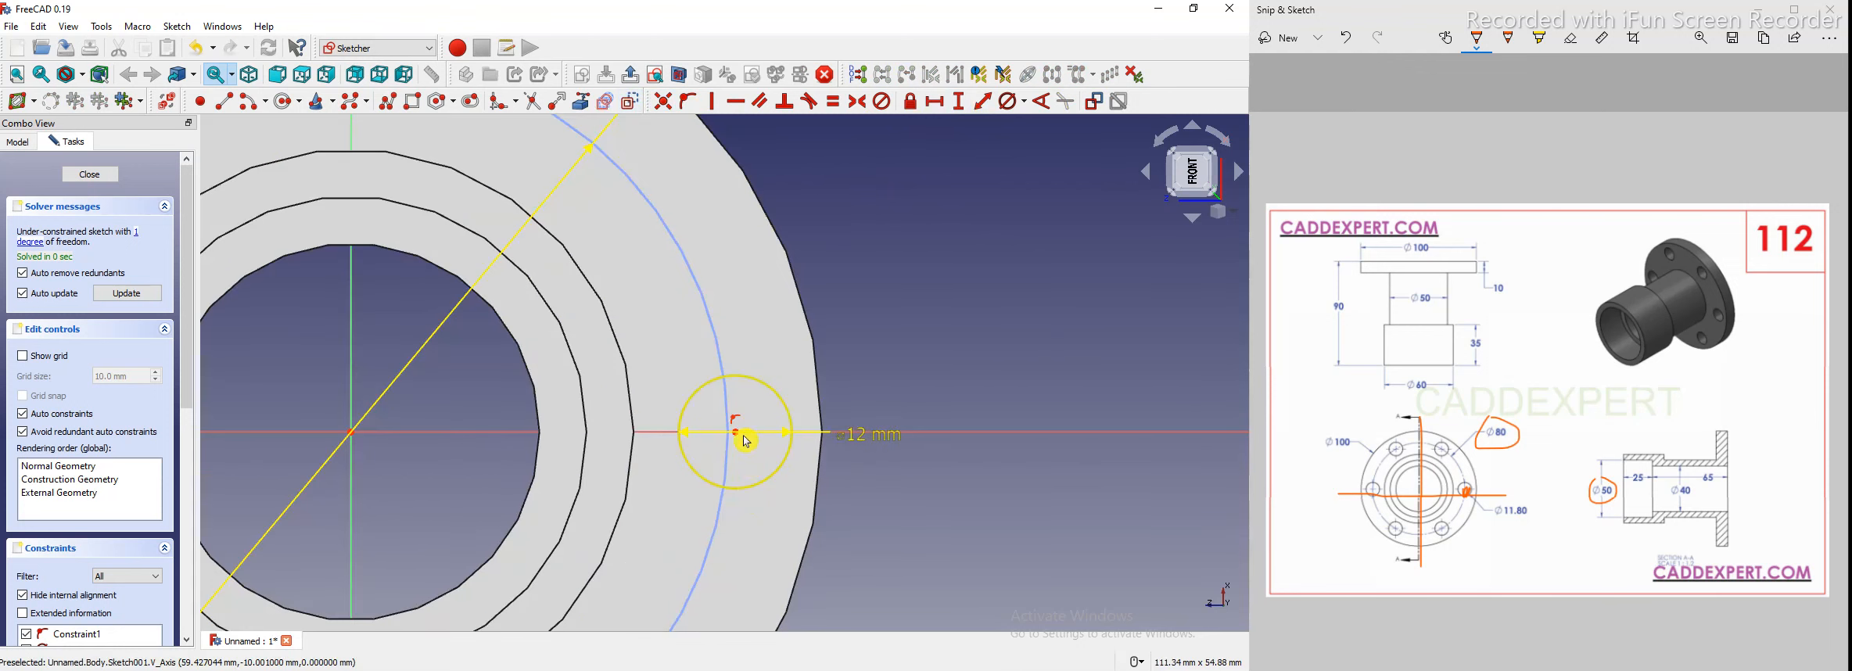
pyautogui.click(719, 338)
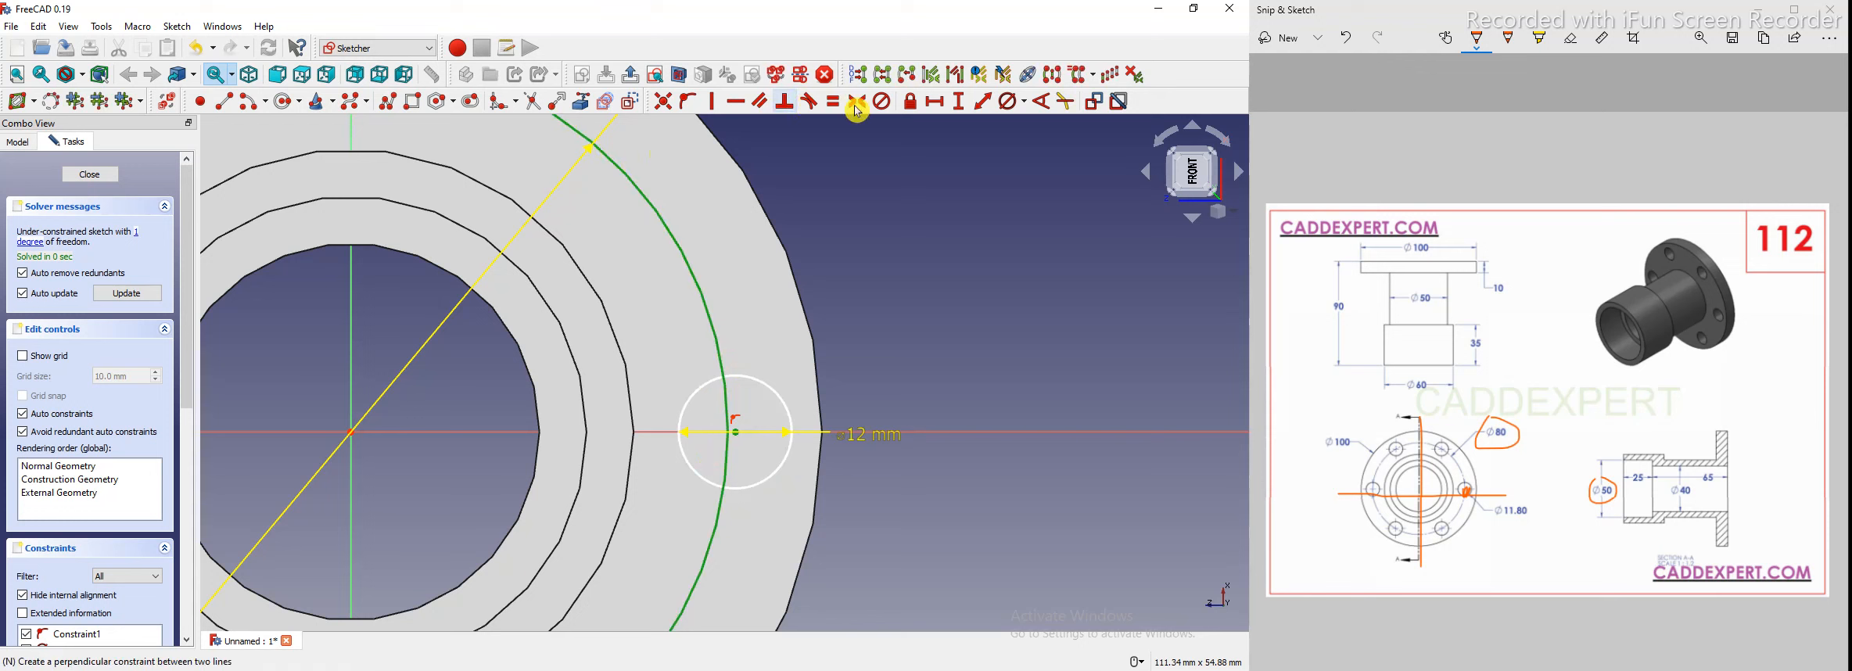
pyautogui.click(688, 104)
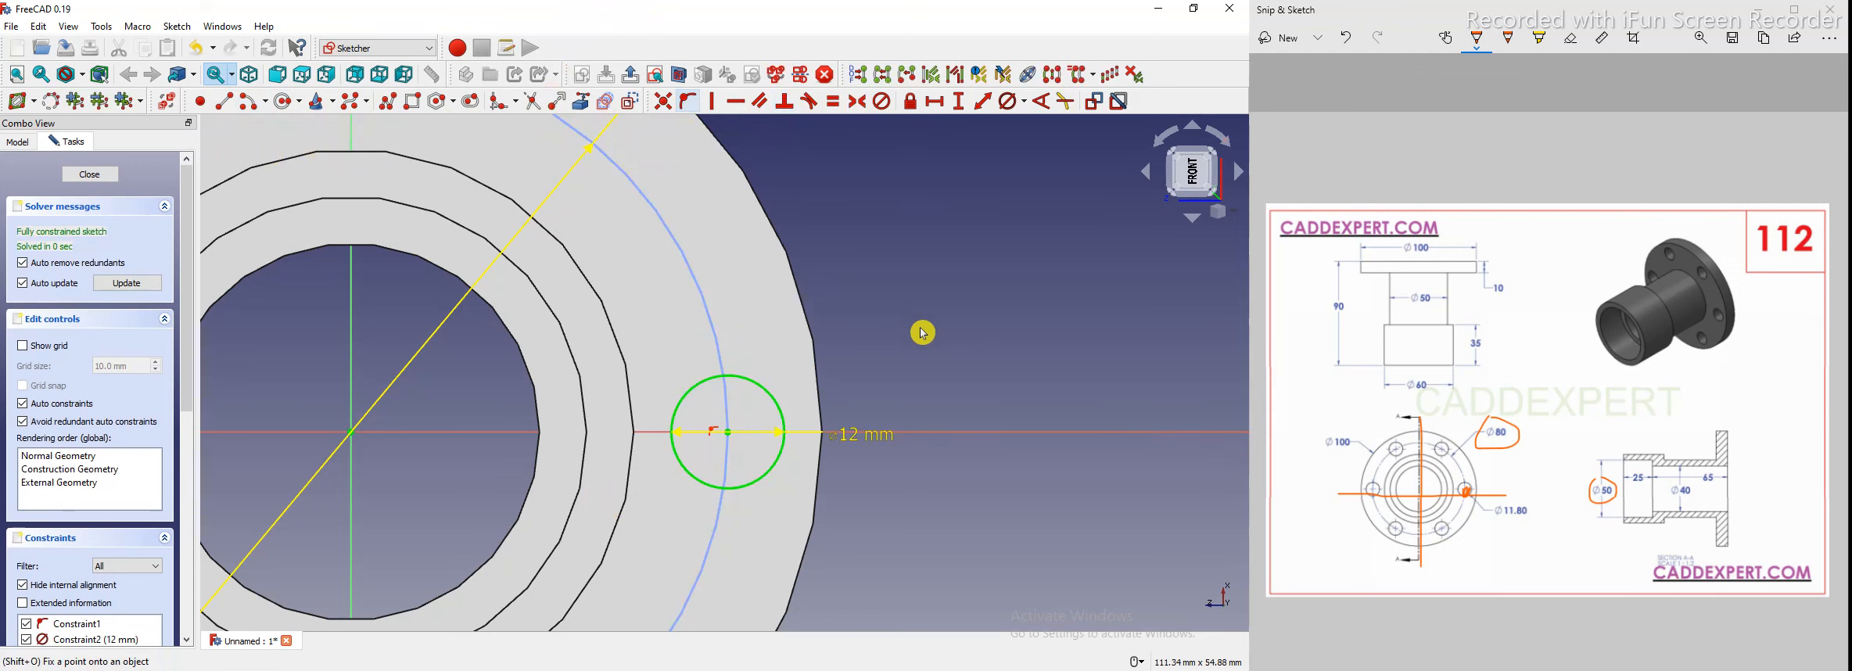
# Place the bolt hole's 12 mm diameter label outside the flange and close the sketch
pyautogui.scroll(-4, 926, 381)
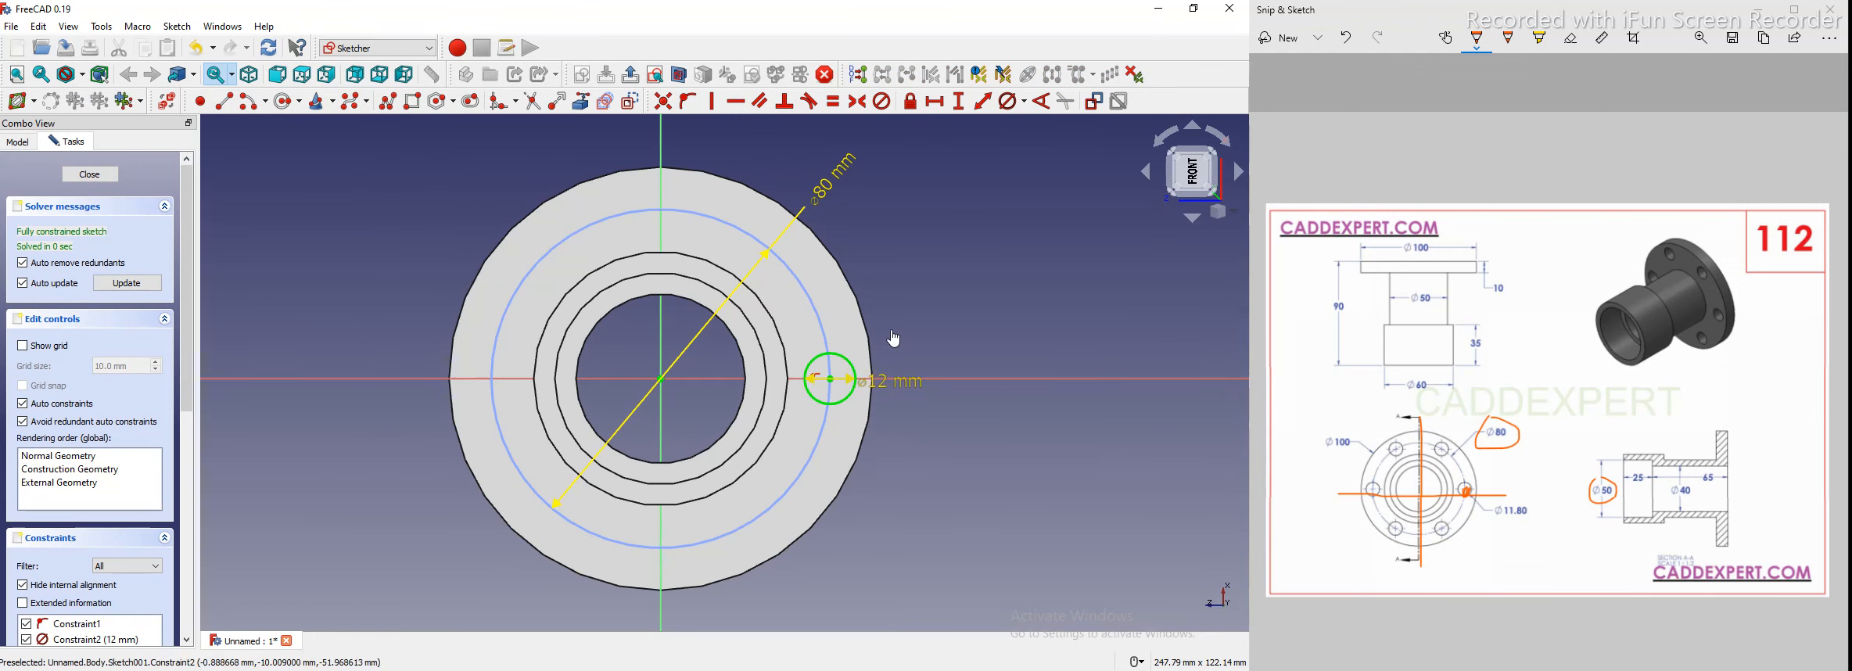
pyautogui.moveTo(905, 324); pyautogui.dragTo(909, 312)
pyautogui.click(962, 465)
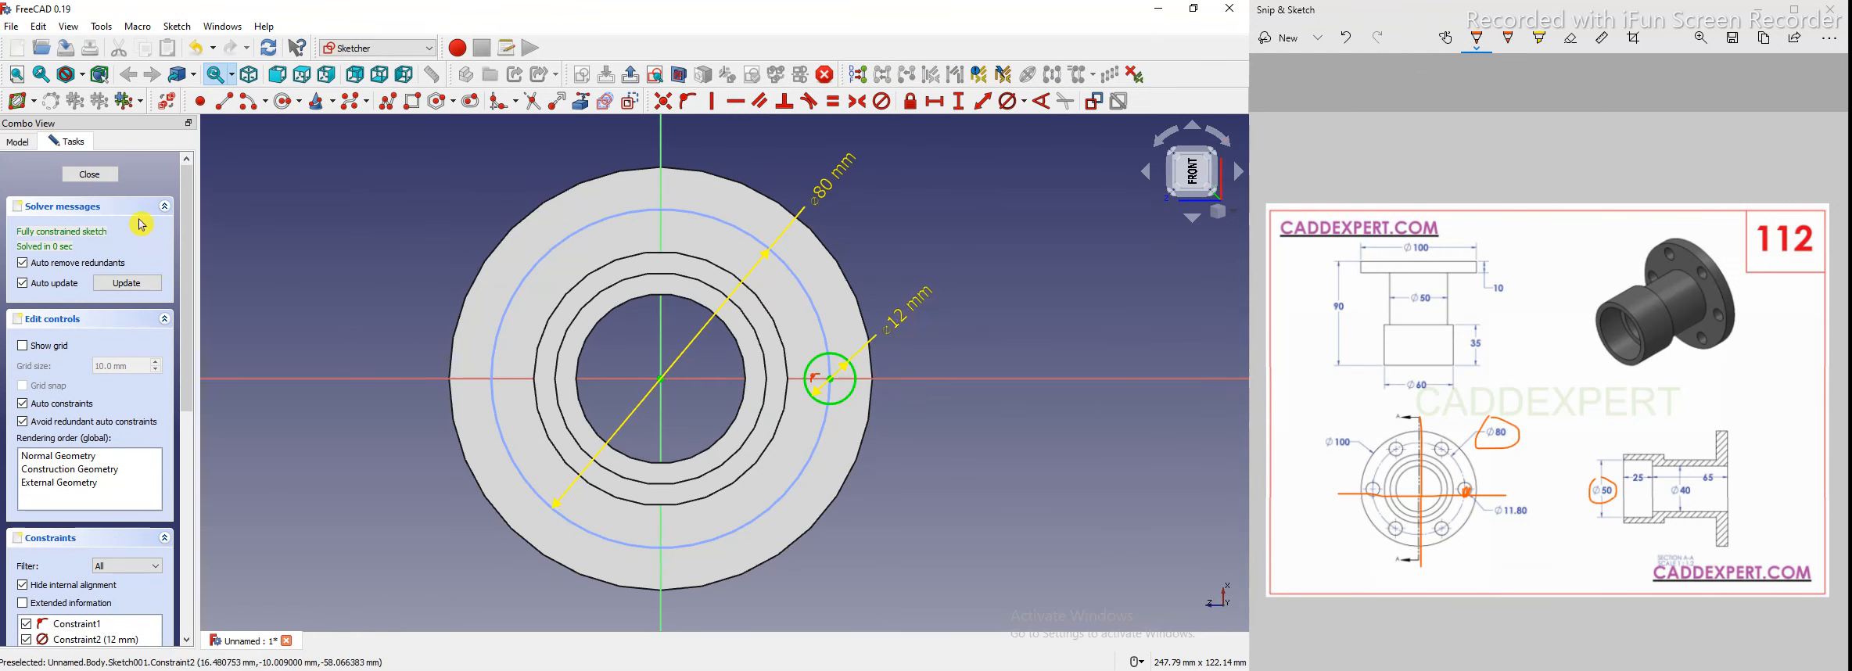
pyautogui.click(94, 174)
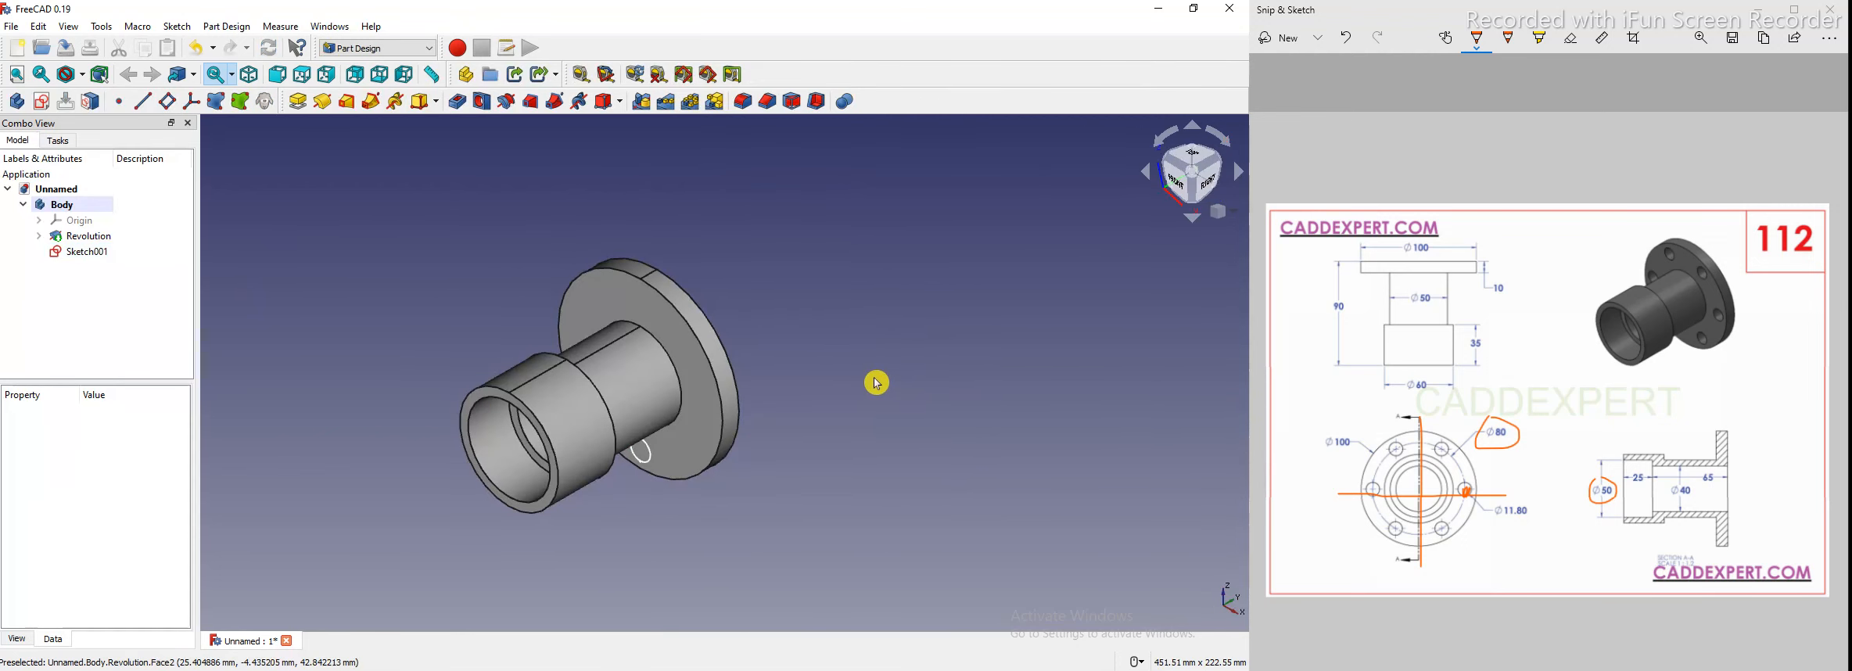
pyautogui.click(1179, 189)
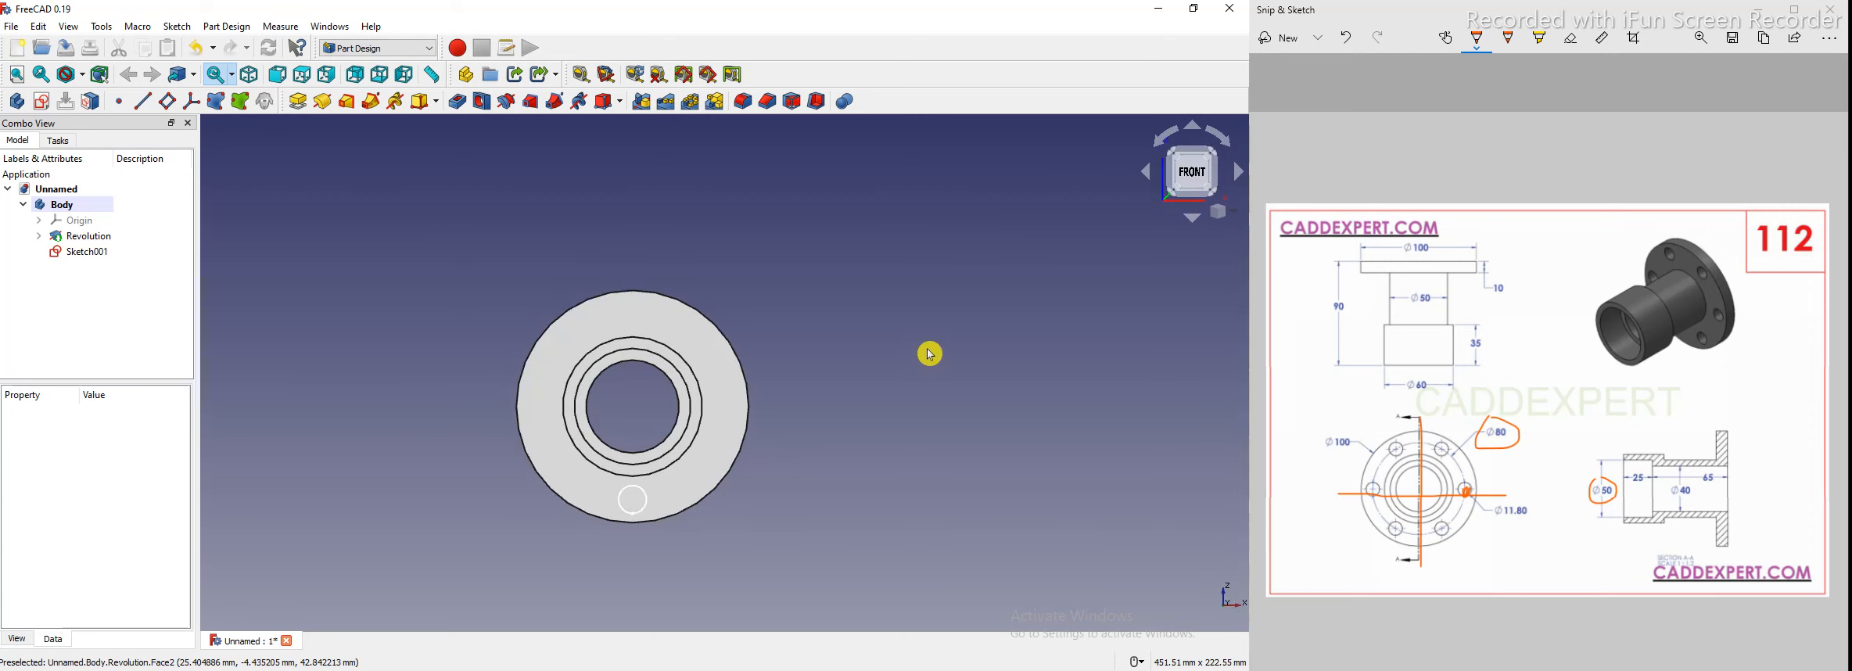
pyautogui.press('0')
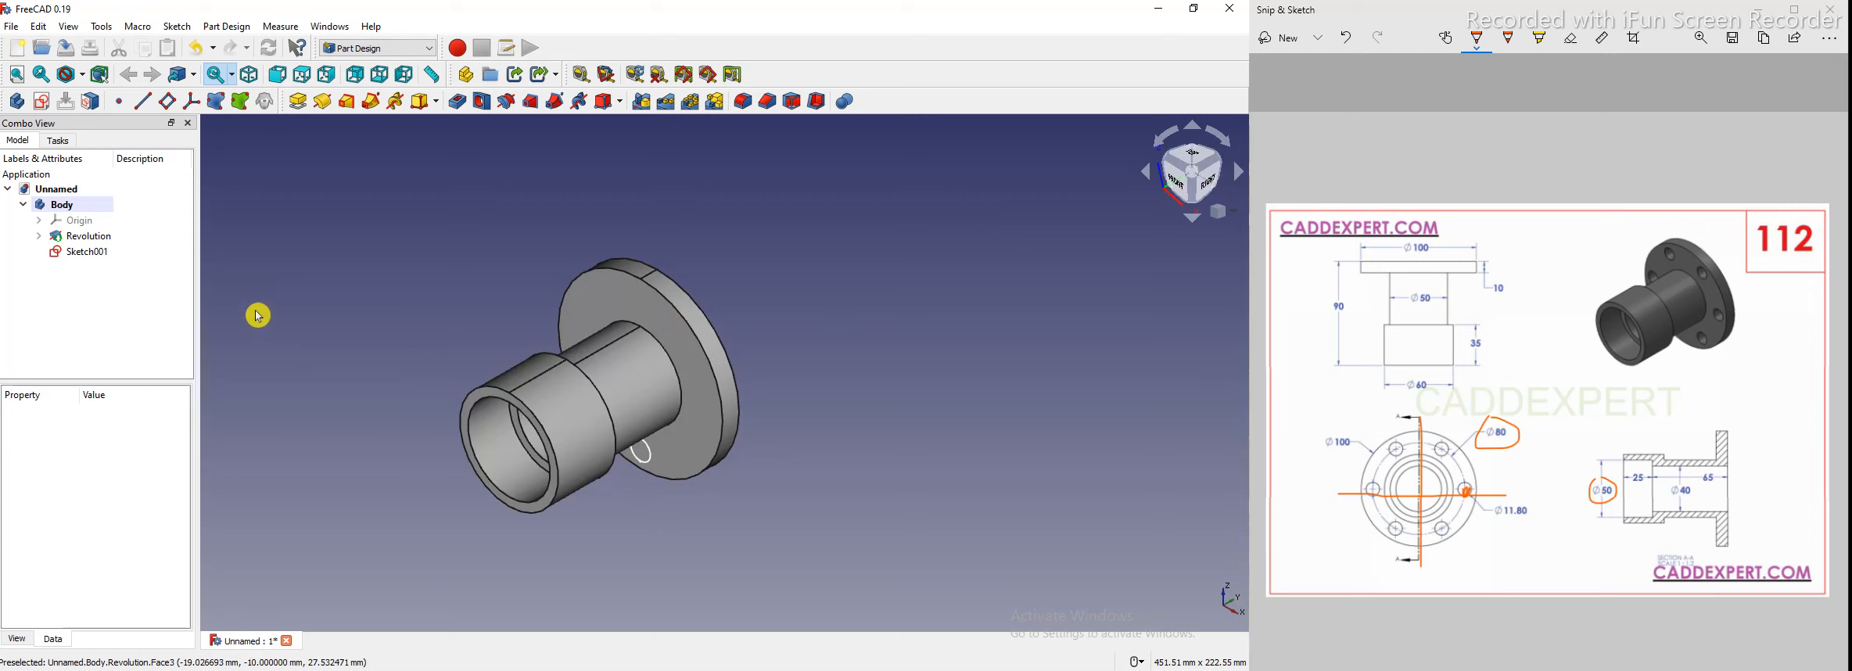
pyautogui.click(1183, 187)
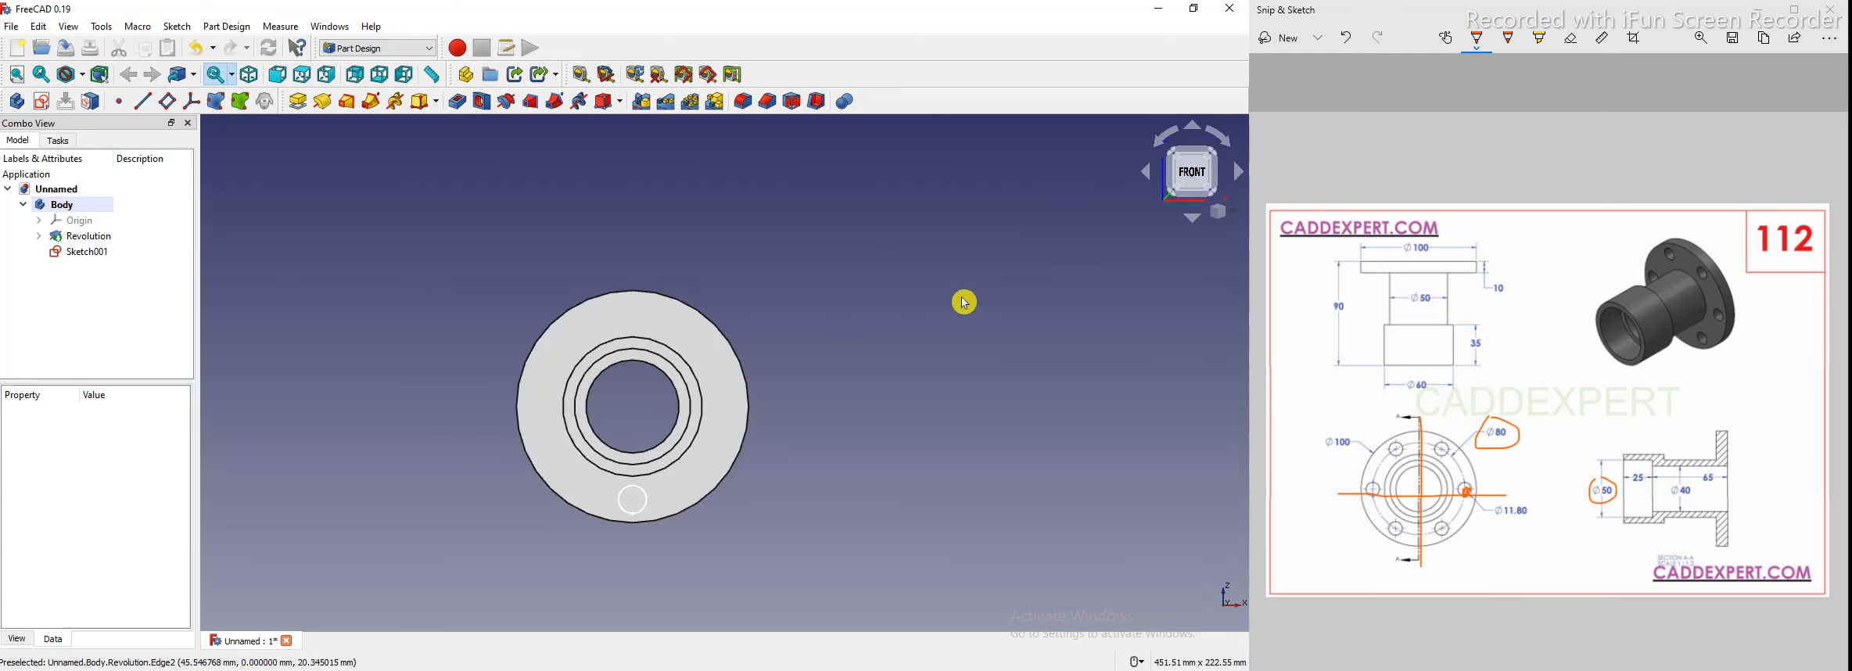
pyautogui.press('0')
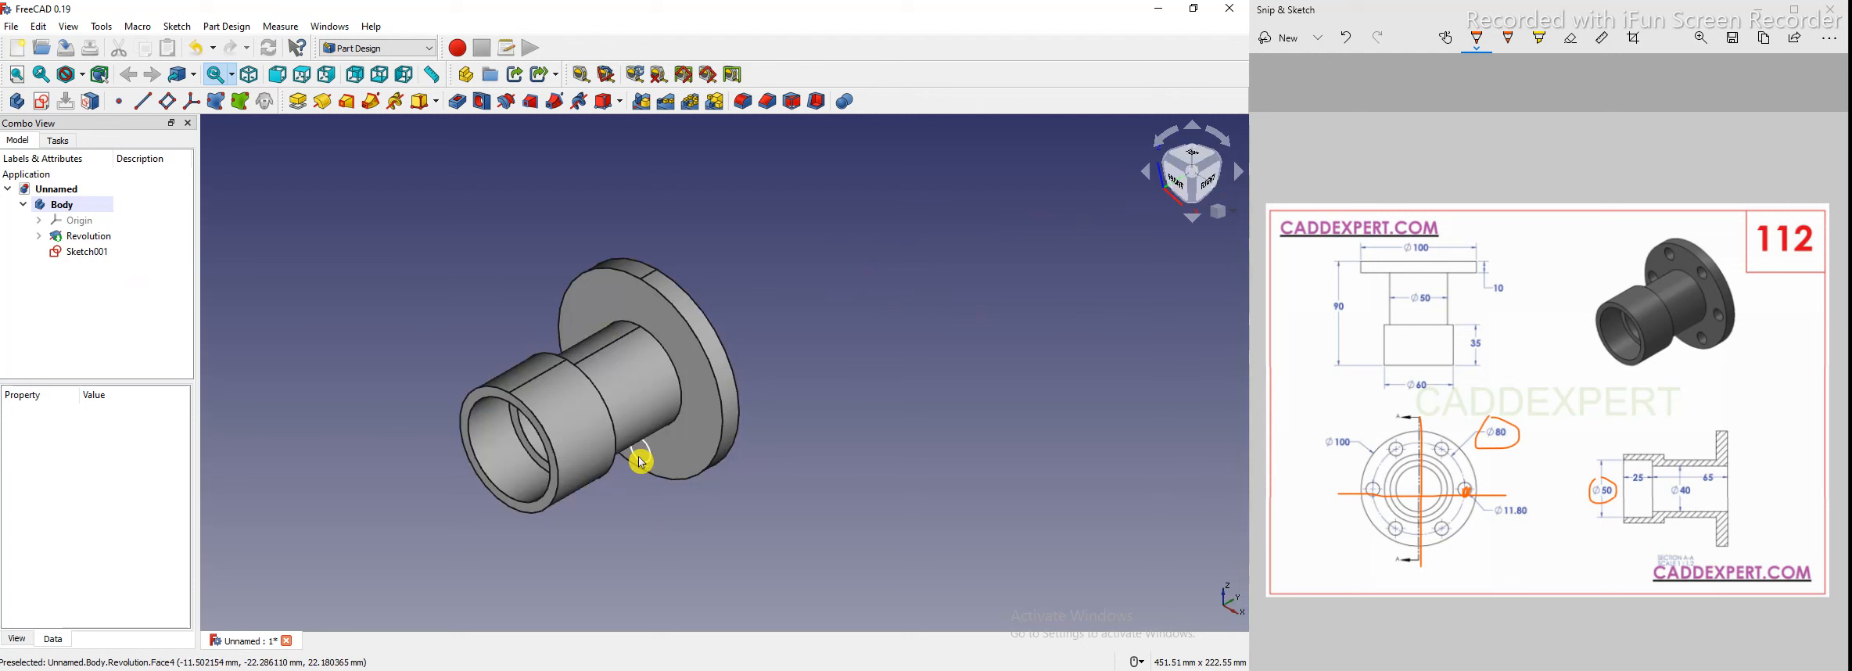
# Reopen the bolt-hole sketch in isometric view and delete the 12 mm circle on the horizontal axis together with its diameter dimension
pyautogui.doubleClick(78, 252)
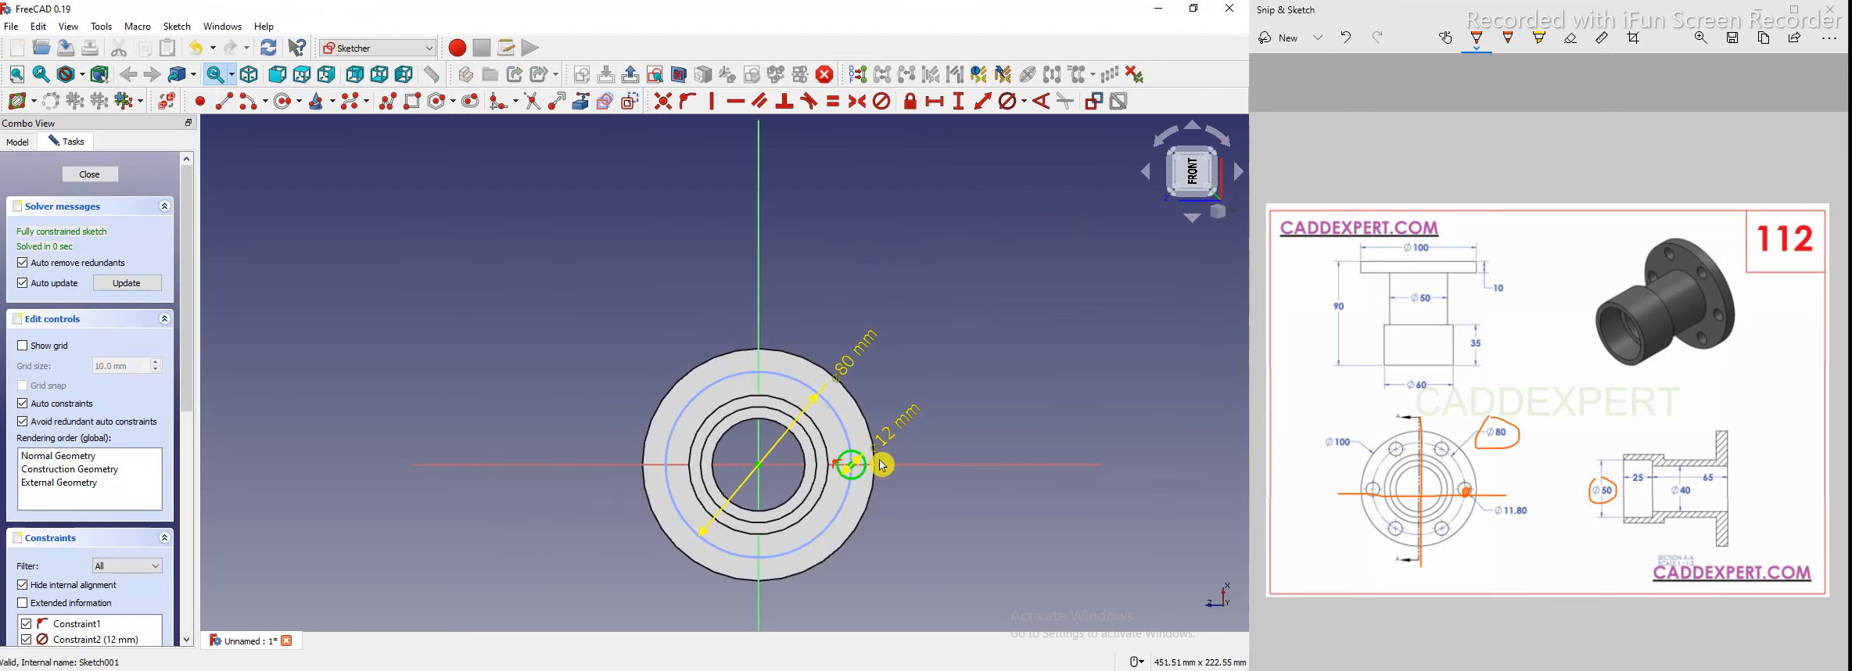
pyautogui.press('0')
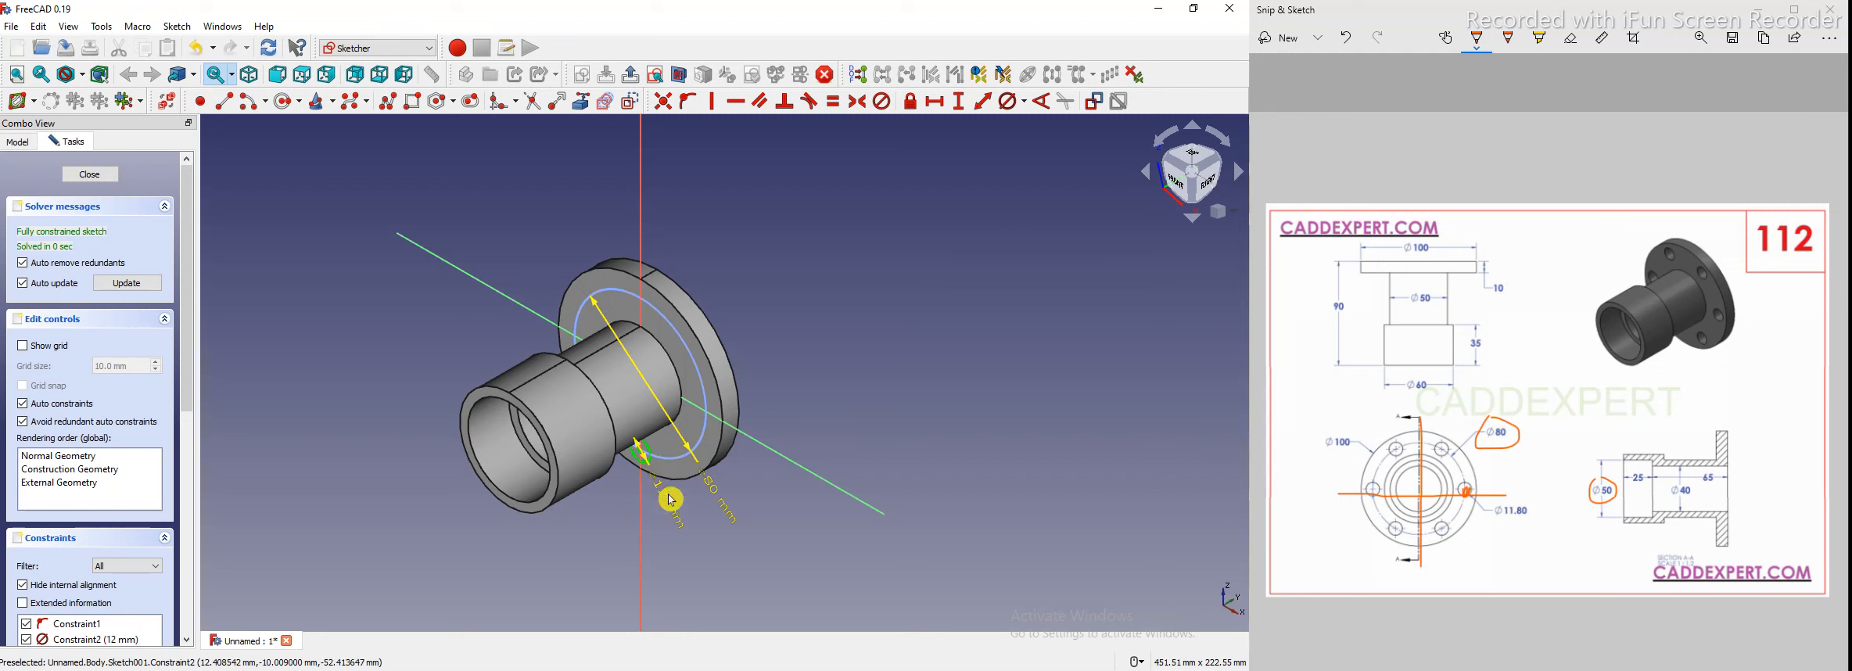
pyautogui.scroll(1, 662, 483)
pyautogui.scroll(1, 874, 397)
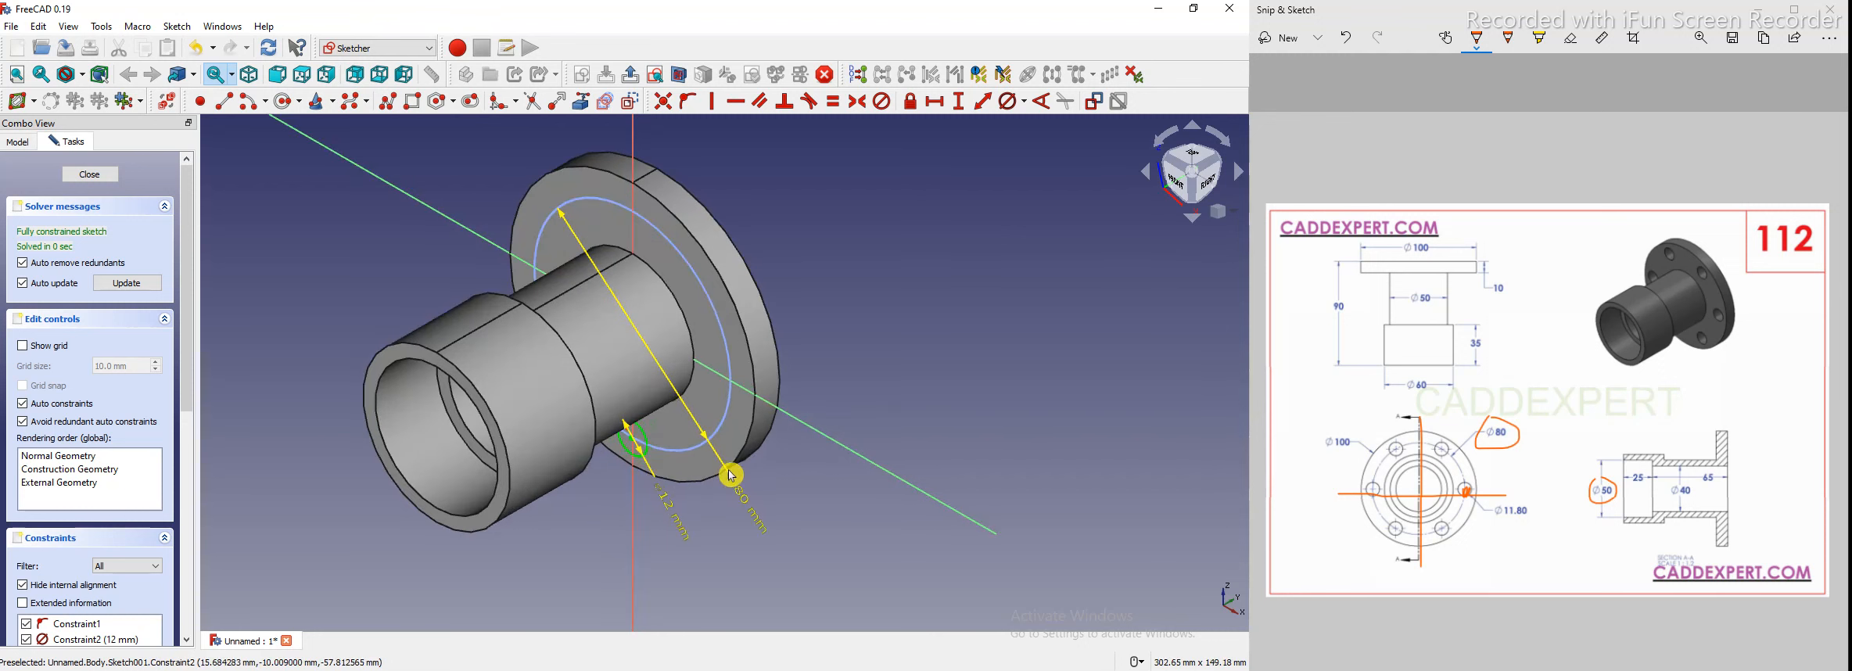
pyautogui.click(663, 505)
pyautogui.click(640, 452)
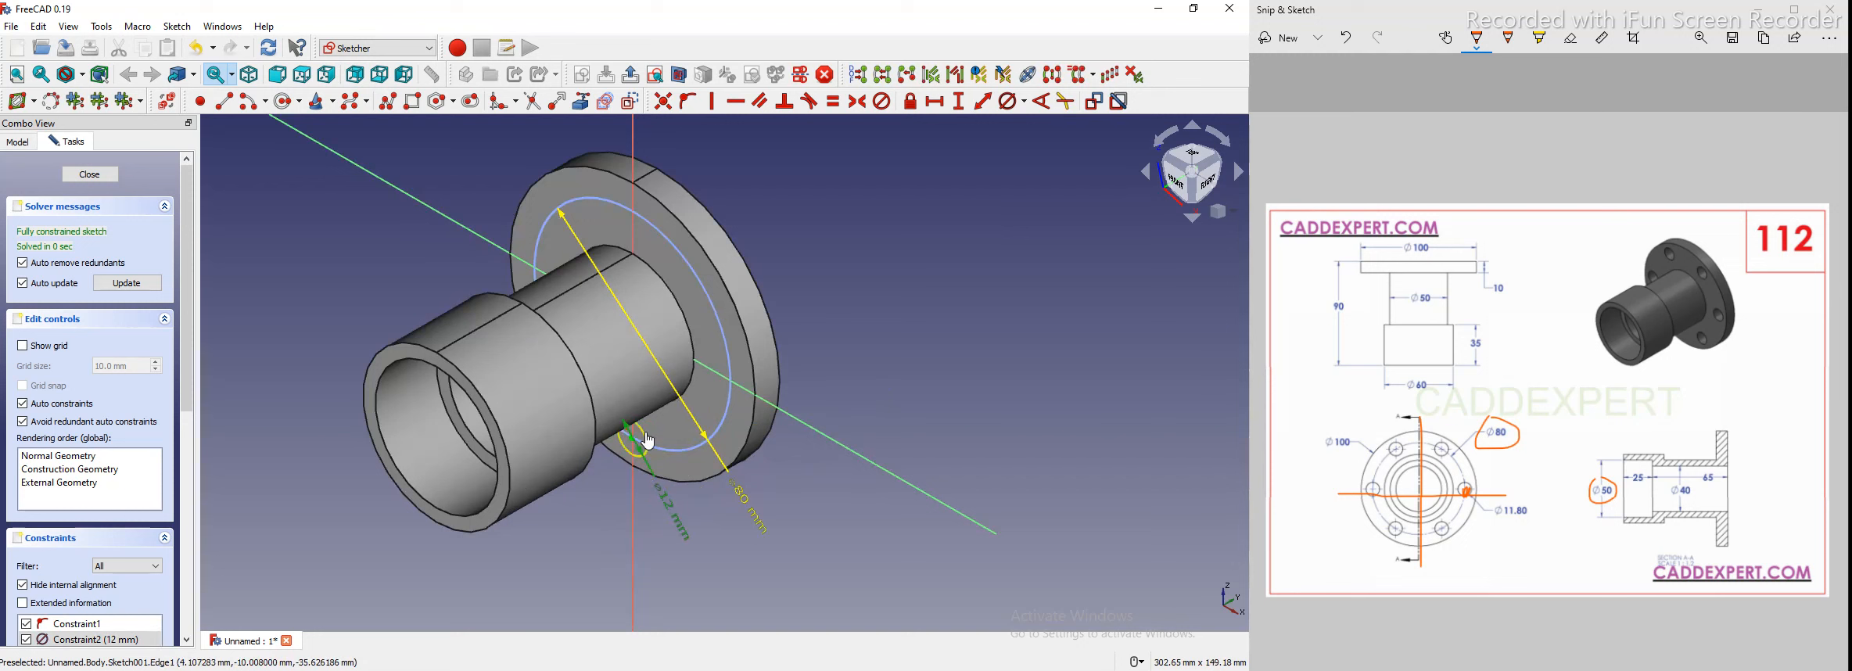
pyautogui.press('Delete')
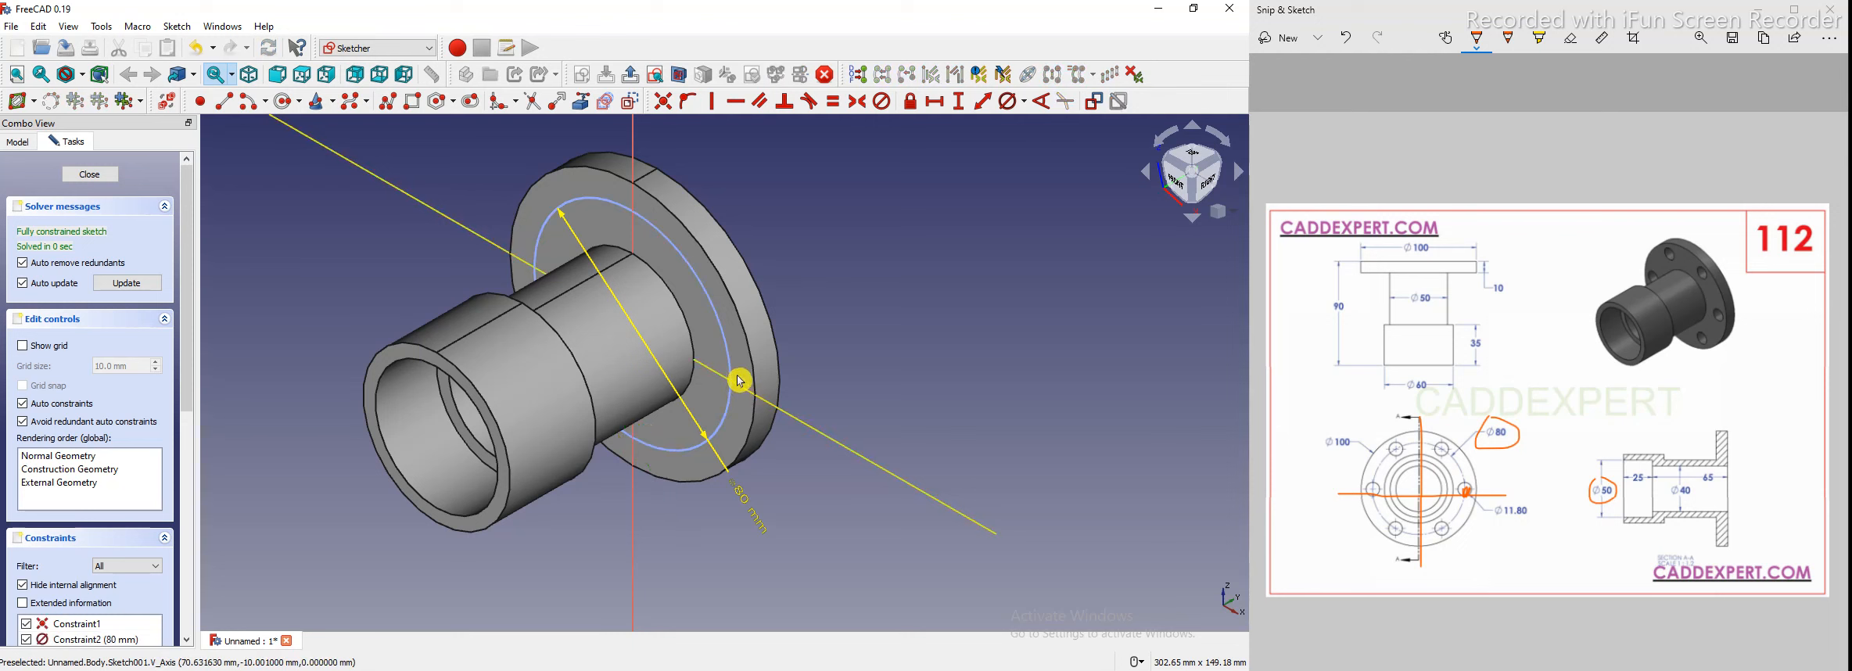
# Draw a new bolt-hole circle on the flange face near the vertical axis and set its diameter to 12 mm
pyautogui.scroll(1, 881, 398)
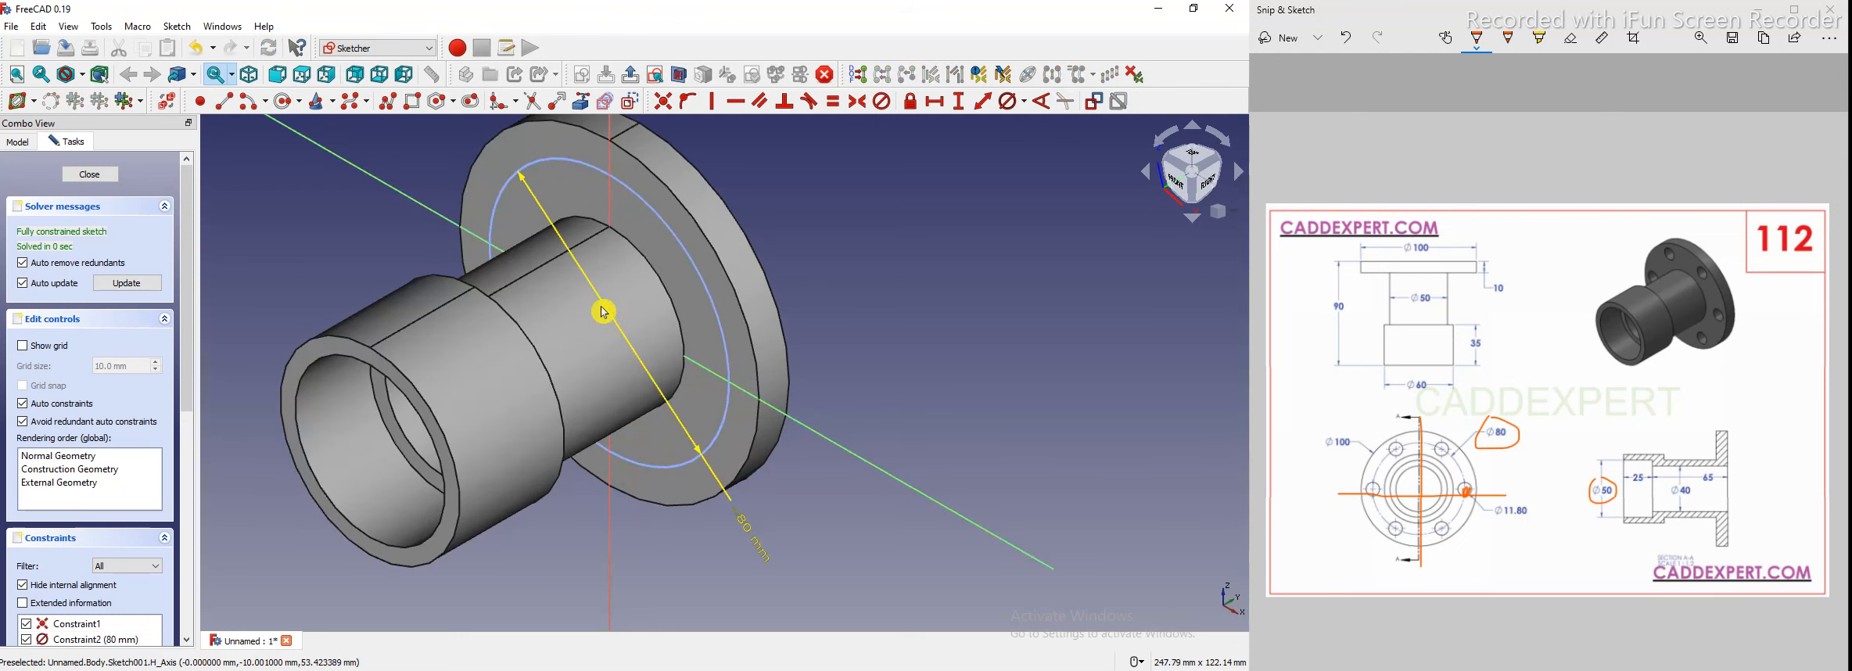
pyautogui.click(283, 102)
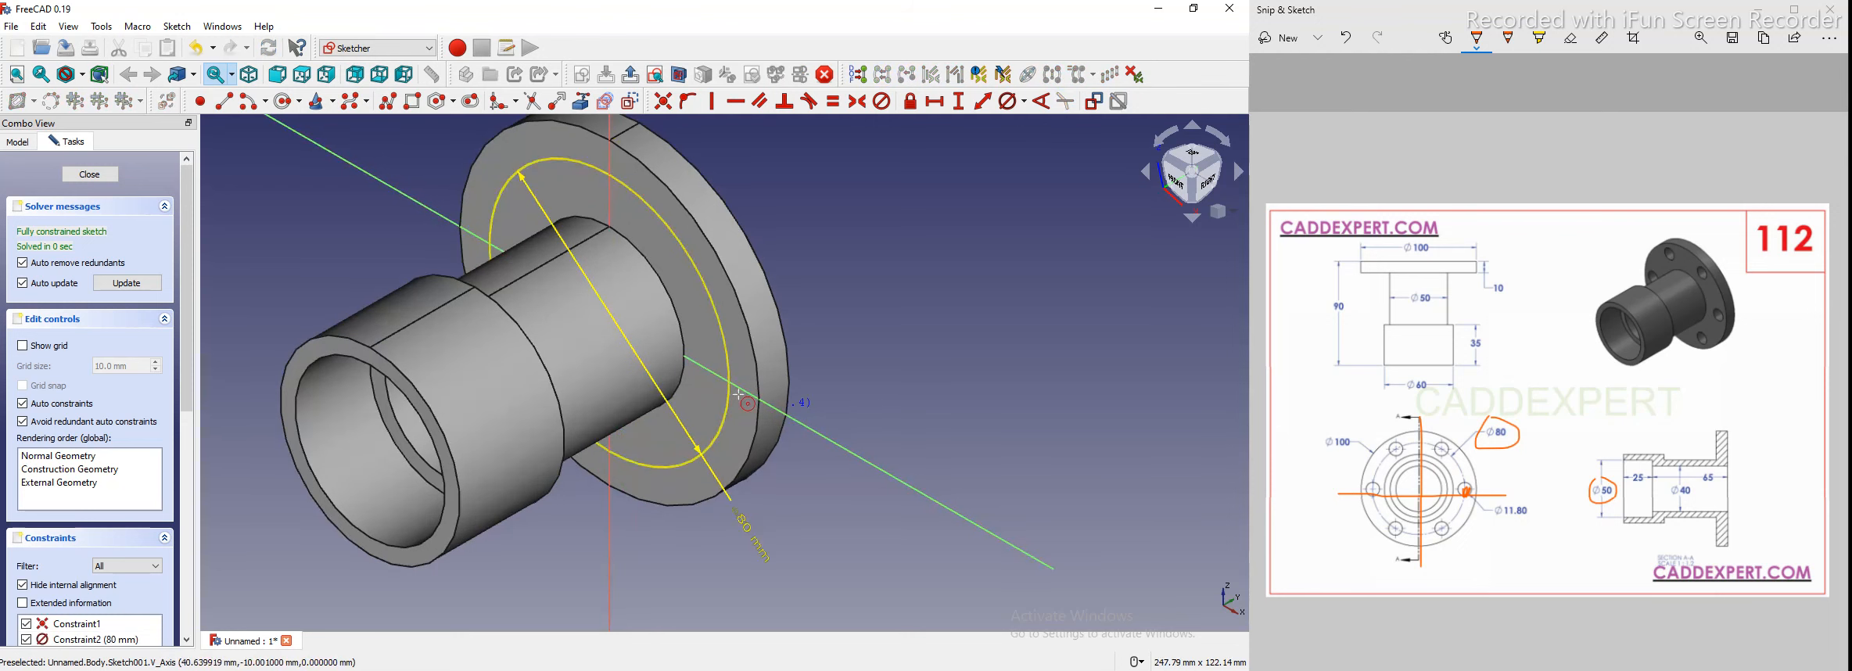
pyautogui.click(708, 398)
pyautogui.click(721, 407)
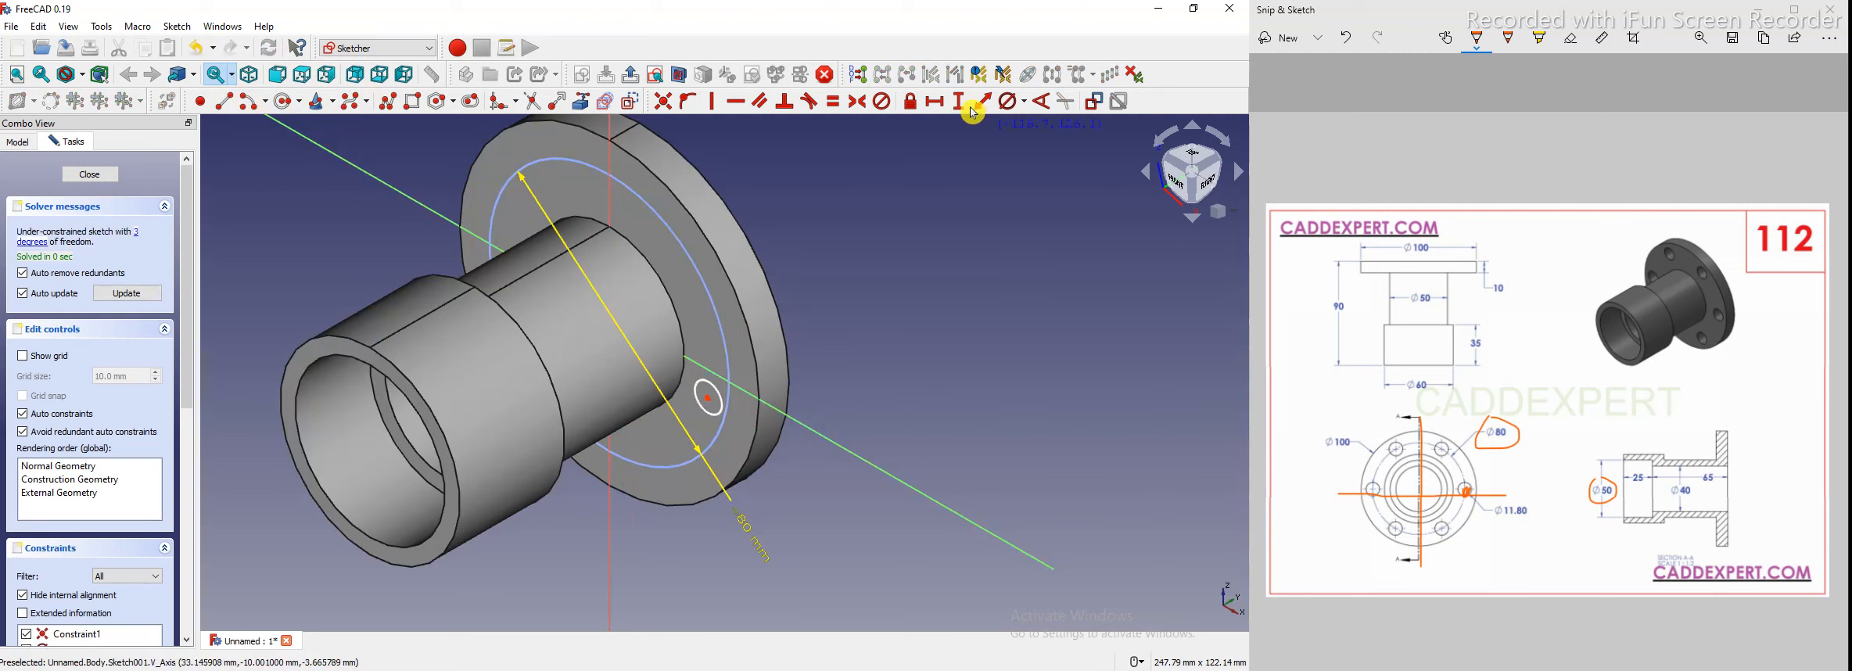
pyautogui.click(706, 378)
pyautogui.write('12')
pyautogui.press('Return')
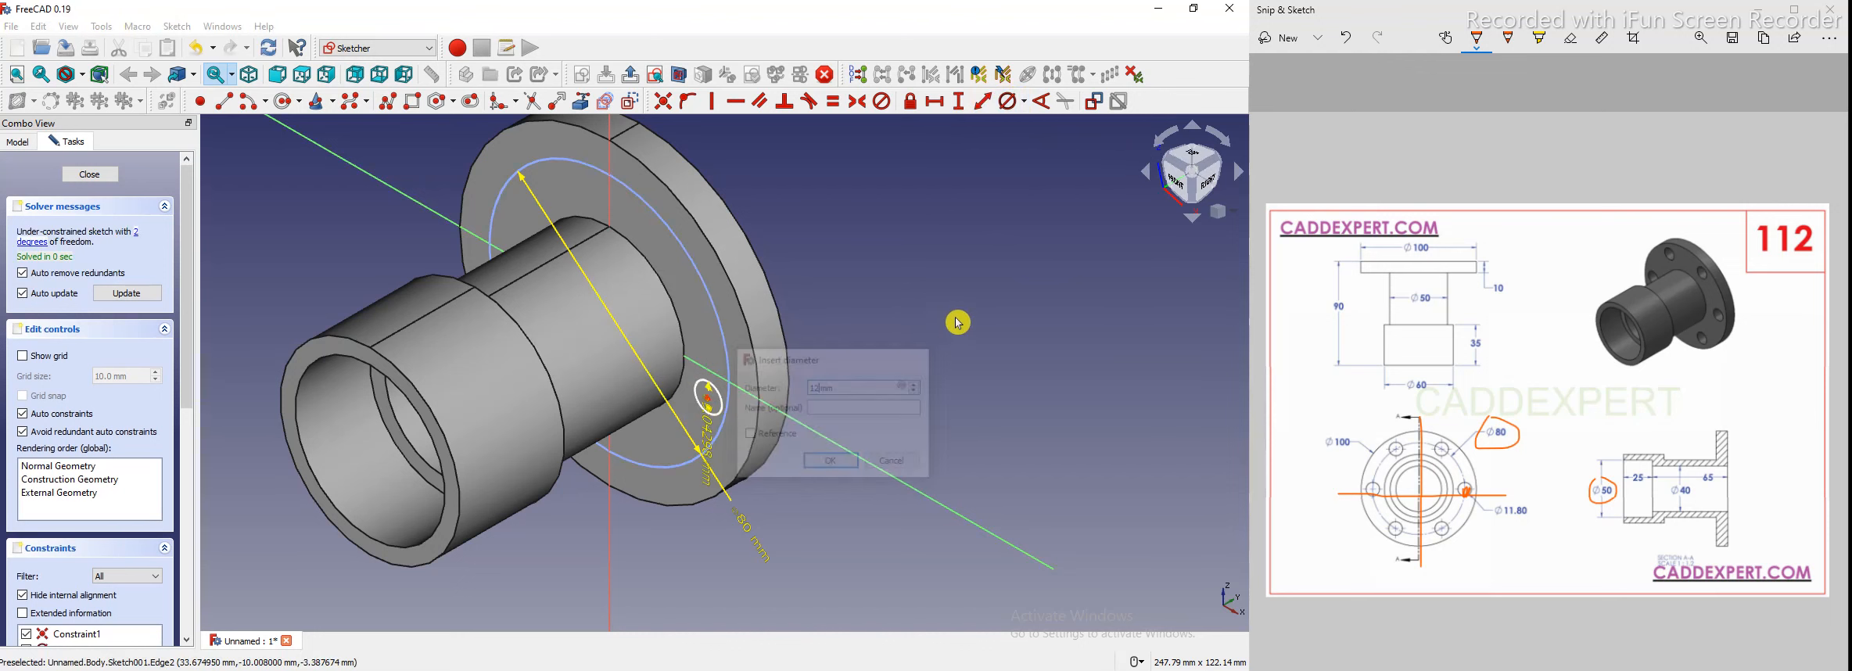
# Constrain the new 12 mm circle's centre point onto the sketch's vertical axis
pyautogui.rightClick(872, 337)
pyautogui.click(707, 397)
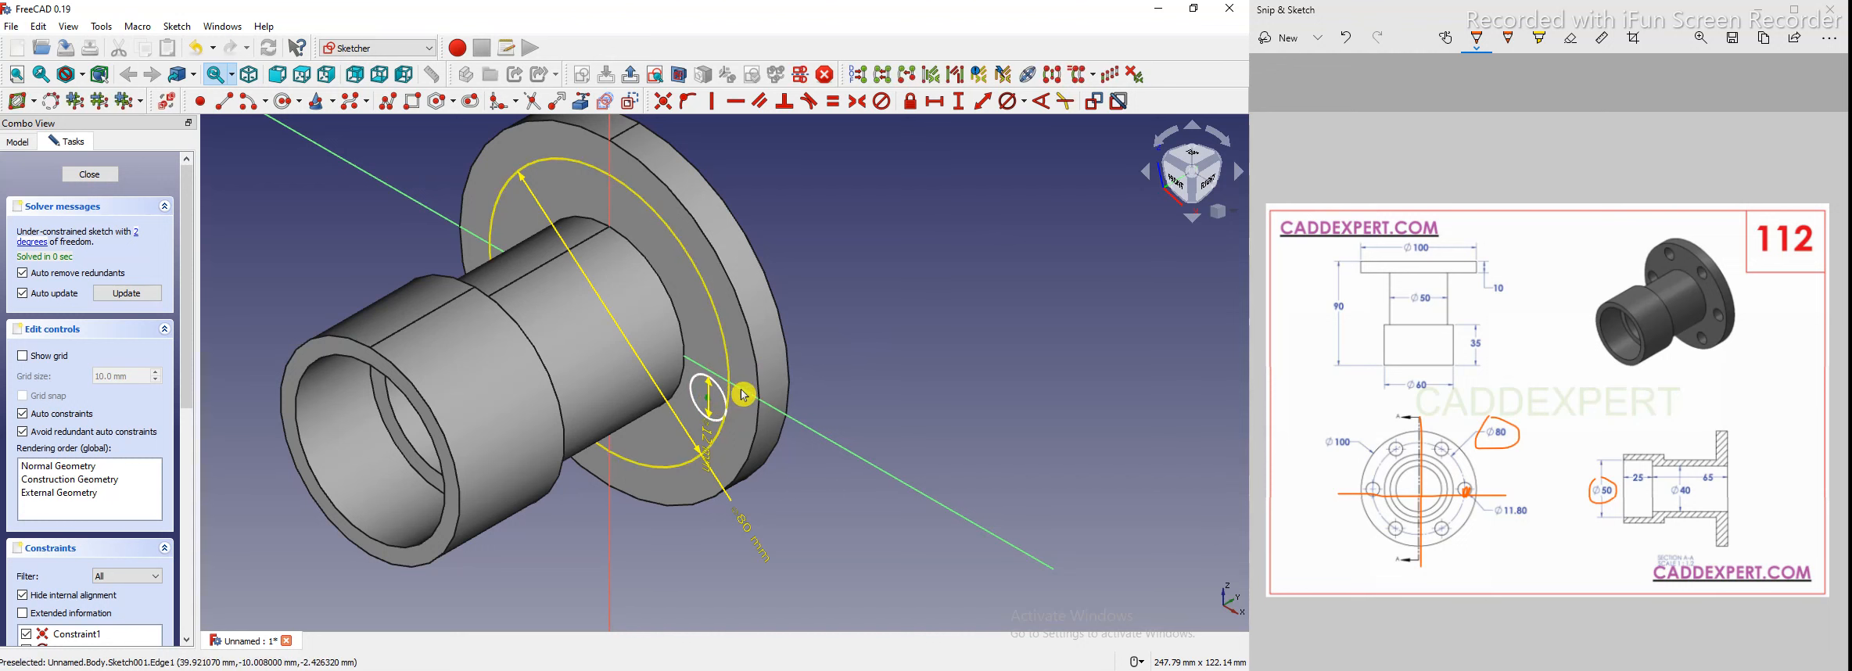
pyautogui.click(744, 389)
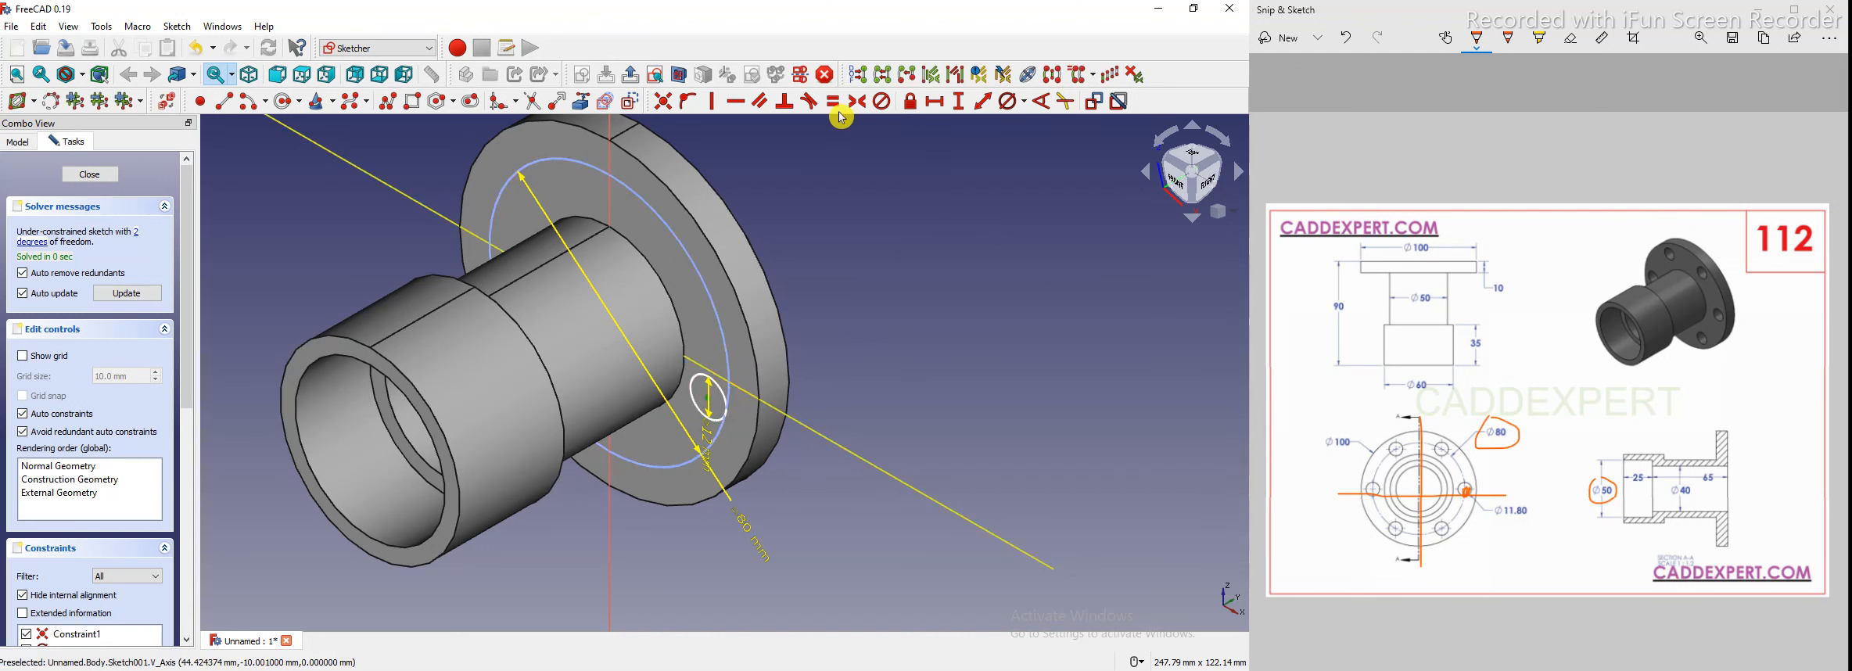
pyautogui.click(691, 102)
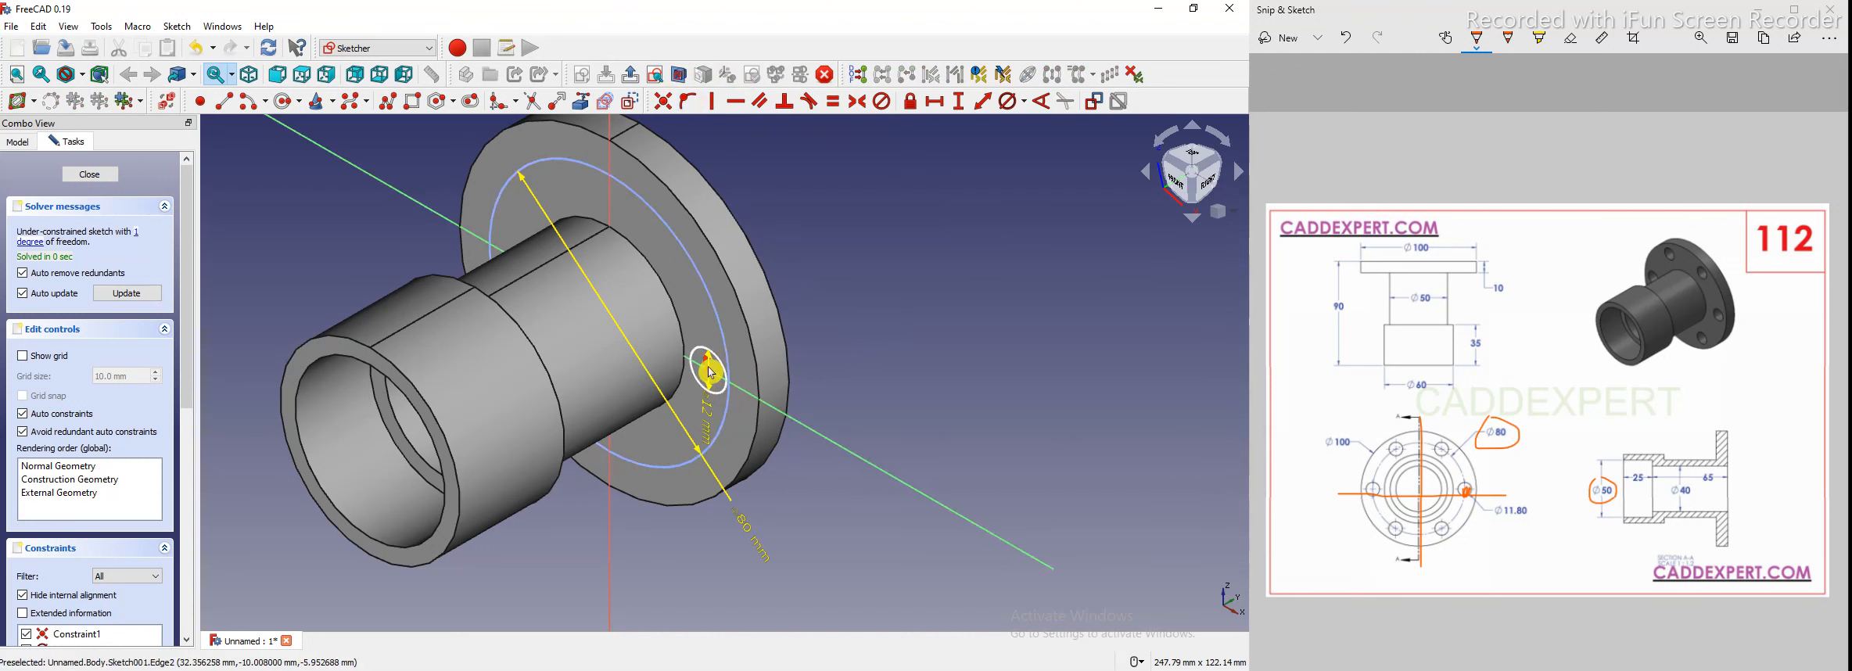
# Constrain the 12 mm circle's centre onto the 80 mm construction circle and close the sketch
pyautogui.scroll(2, 709, 386)
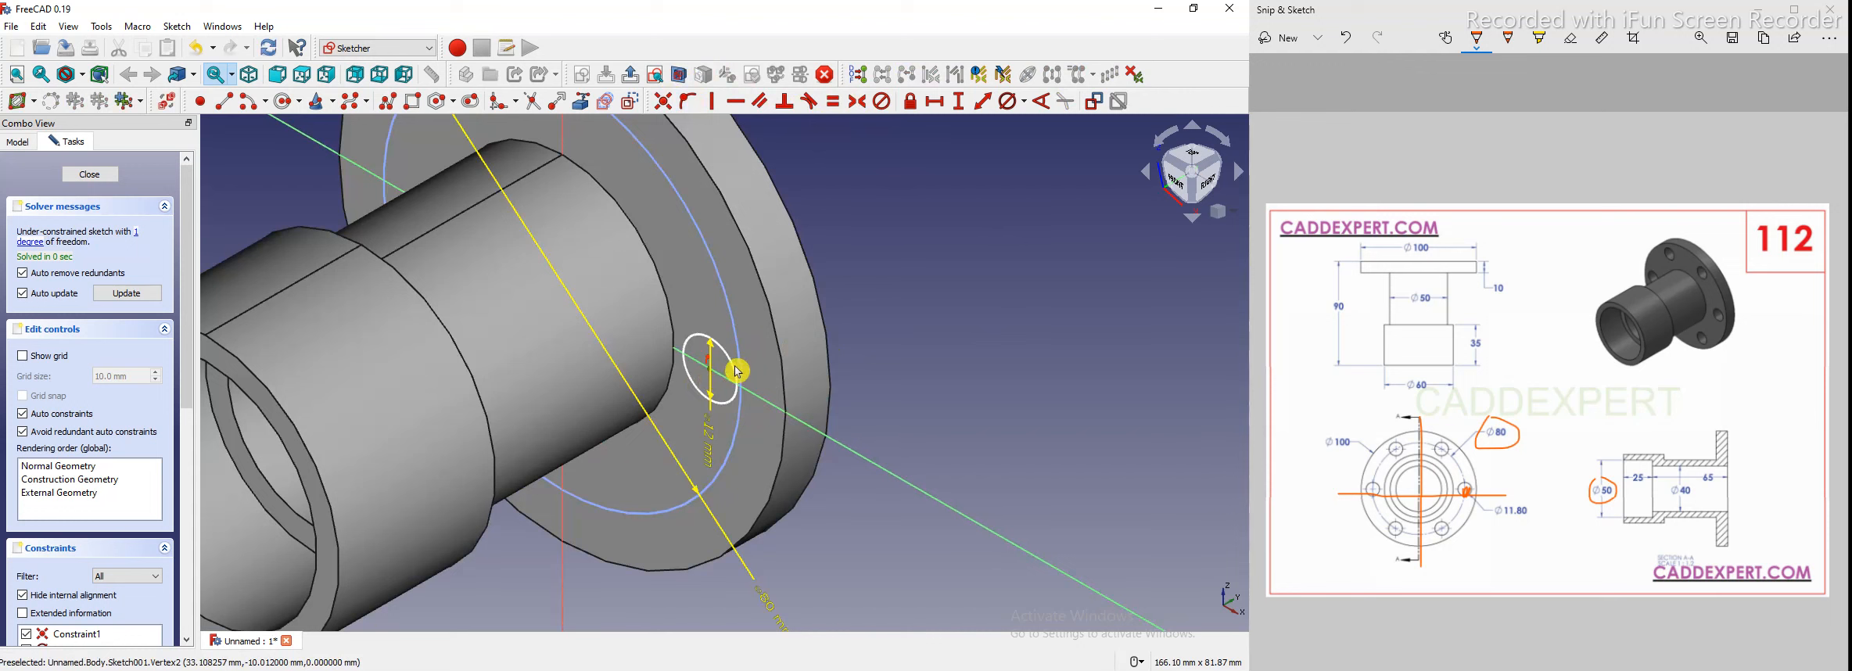
pyautogui.click(737, 365)
pyautogui.click(693, 102)
pyautogui.click(92, 176)
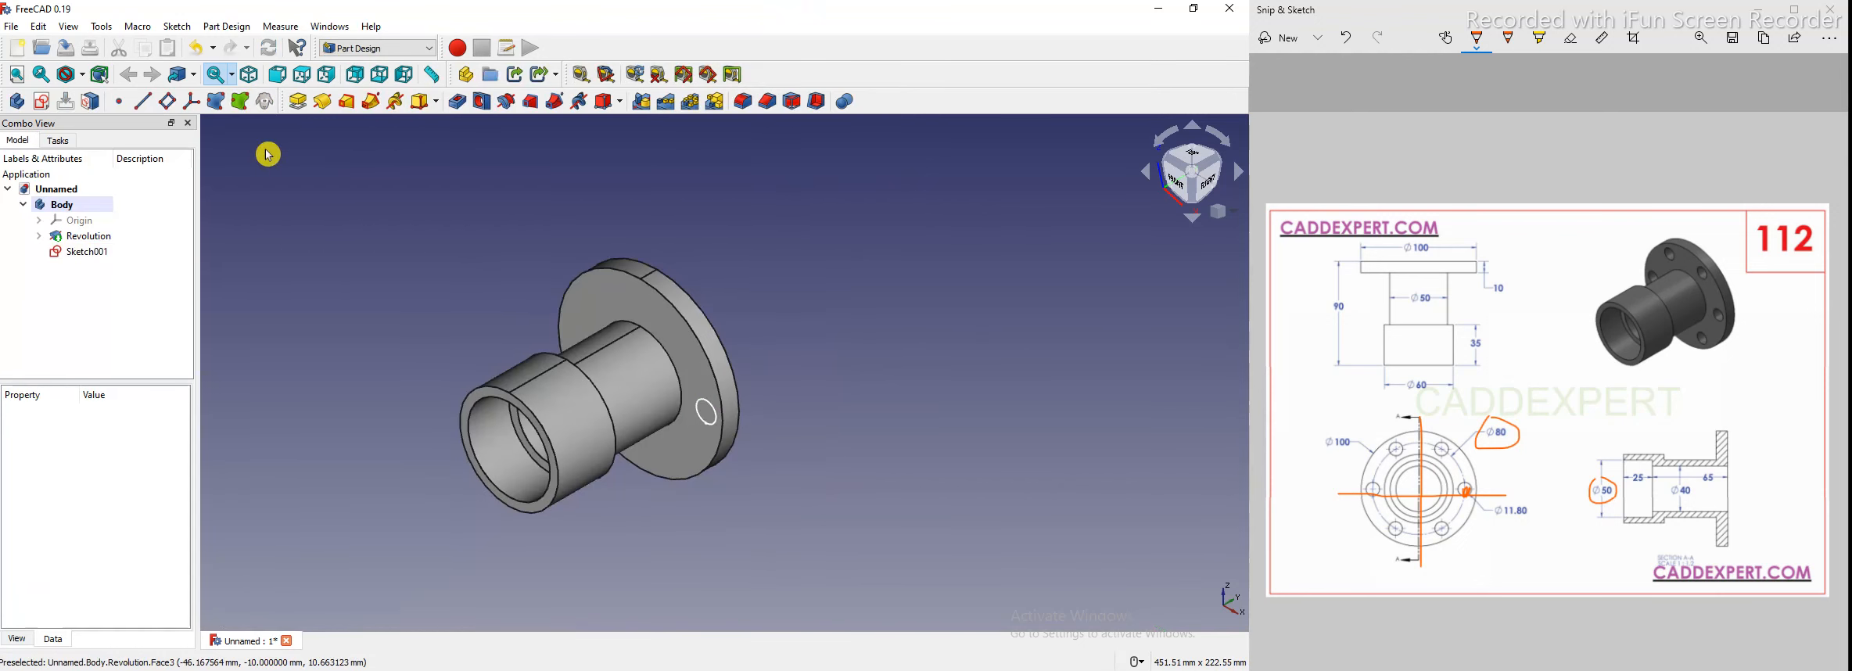
pyautogui.scroll(4, 756, 399)
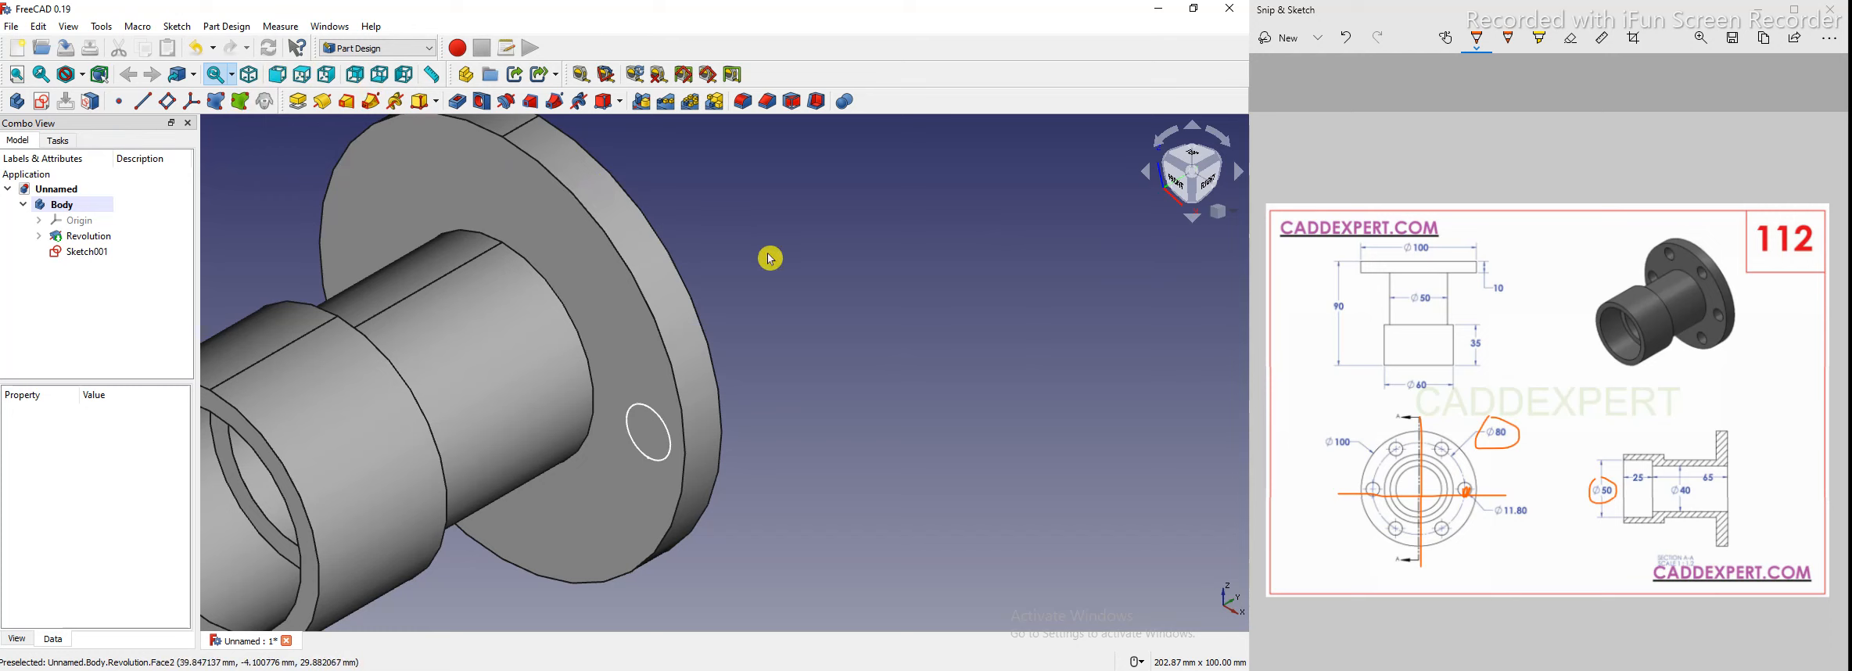
# Create a Hole feature from the bolt-hole sketch with a 12 mm diameter and through-all depth
pyautogui.scroll(-3, 548, 195)
pyautogui.click(481, 100)
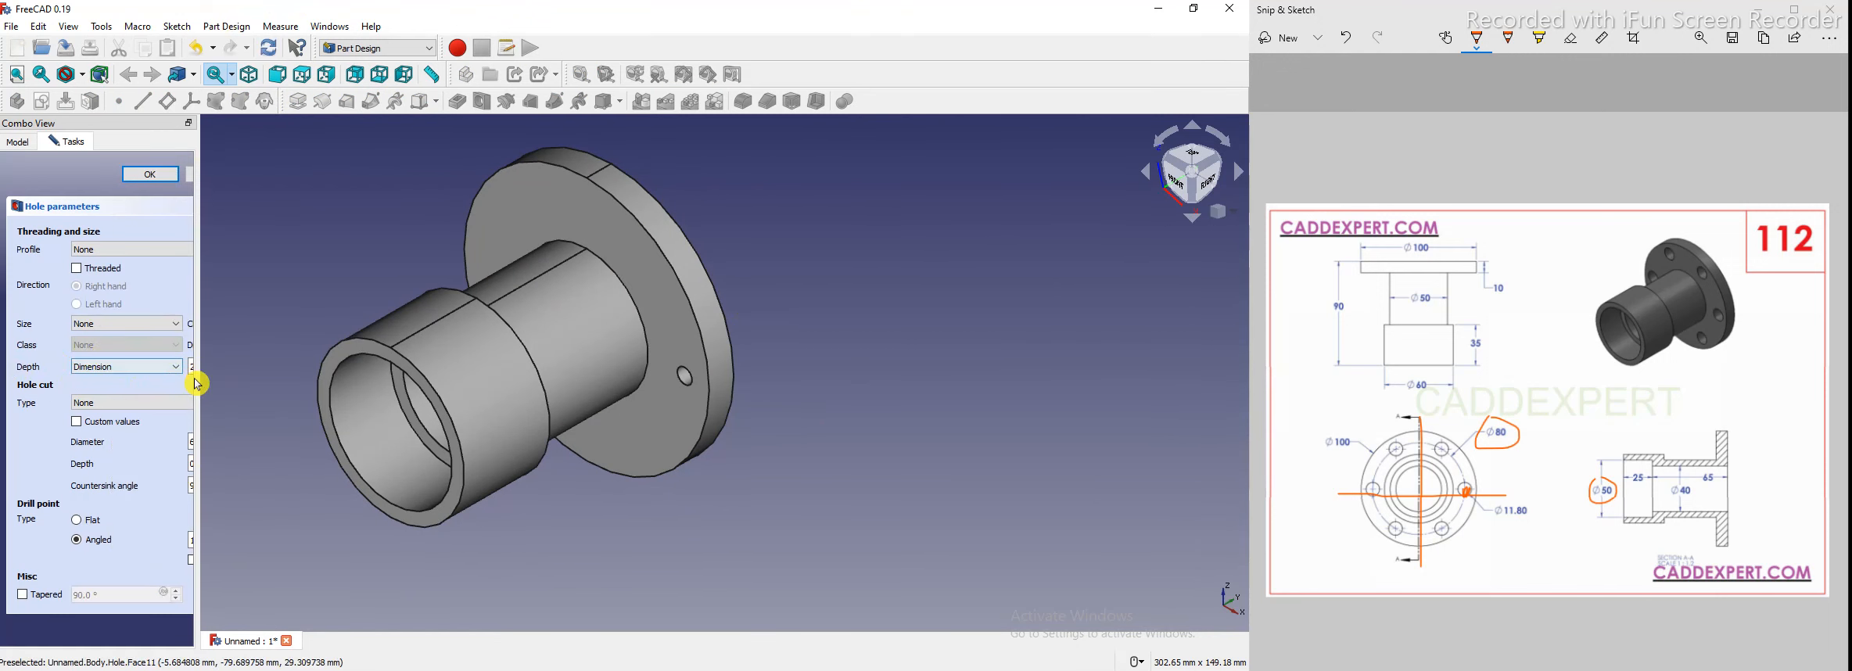
pyautogui.moveTo(368, 389); pyautogui.dragTo(366, 389)
pyautogui.moveTo(167, 341); pyautogui.dragTo(165, 345)
pyautogui.write('12')
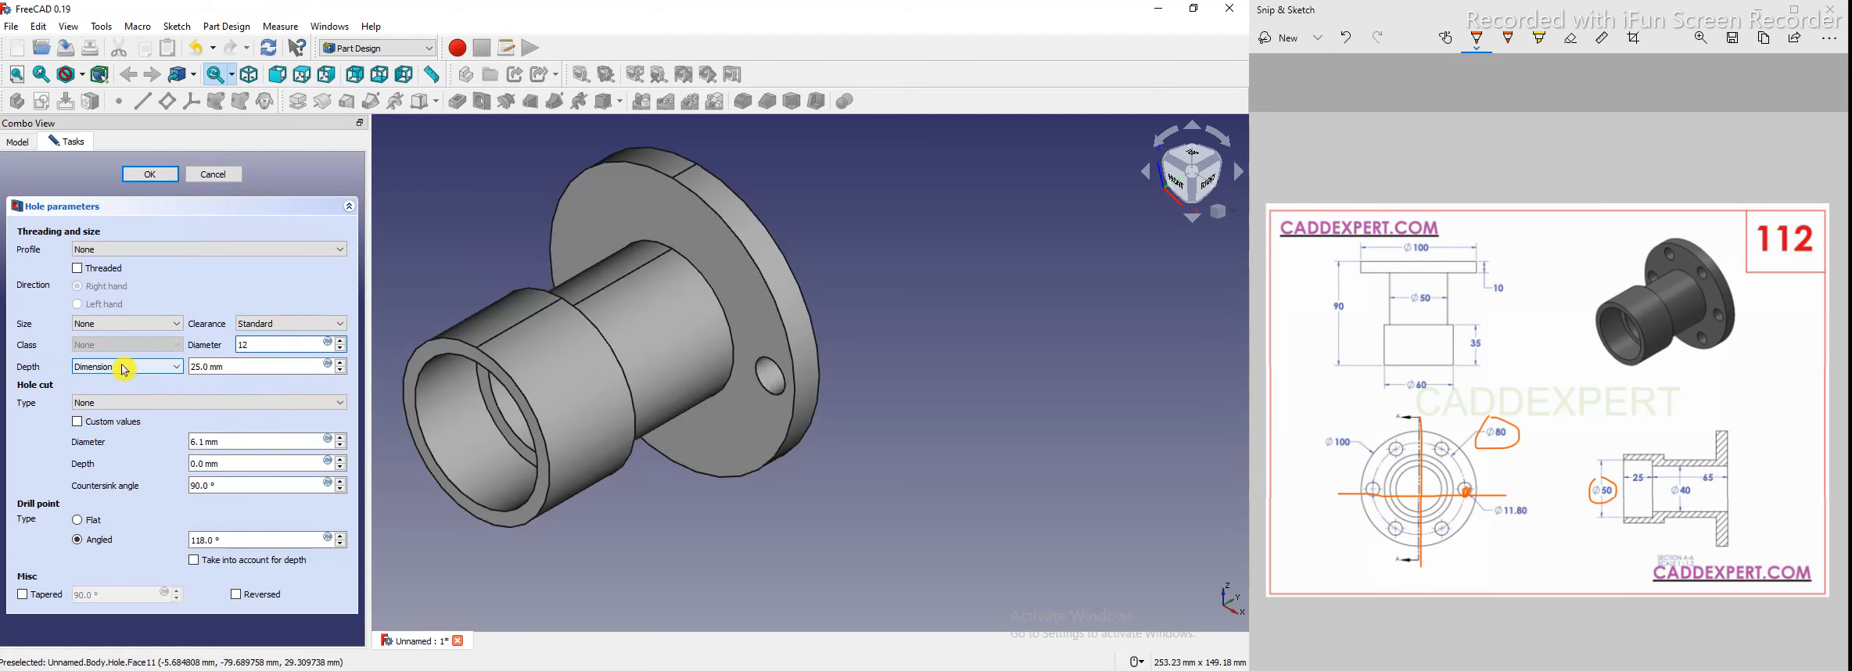
pyautogui.click(125, 367)
pyautogui.click(157, 390)
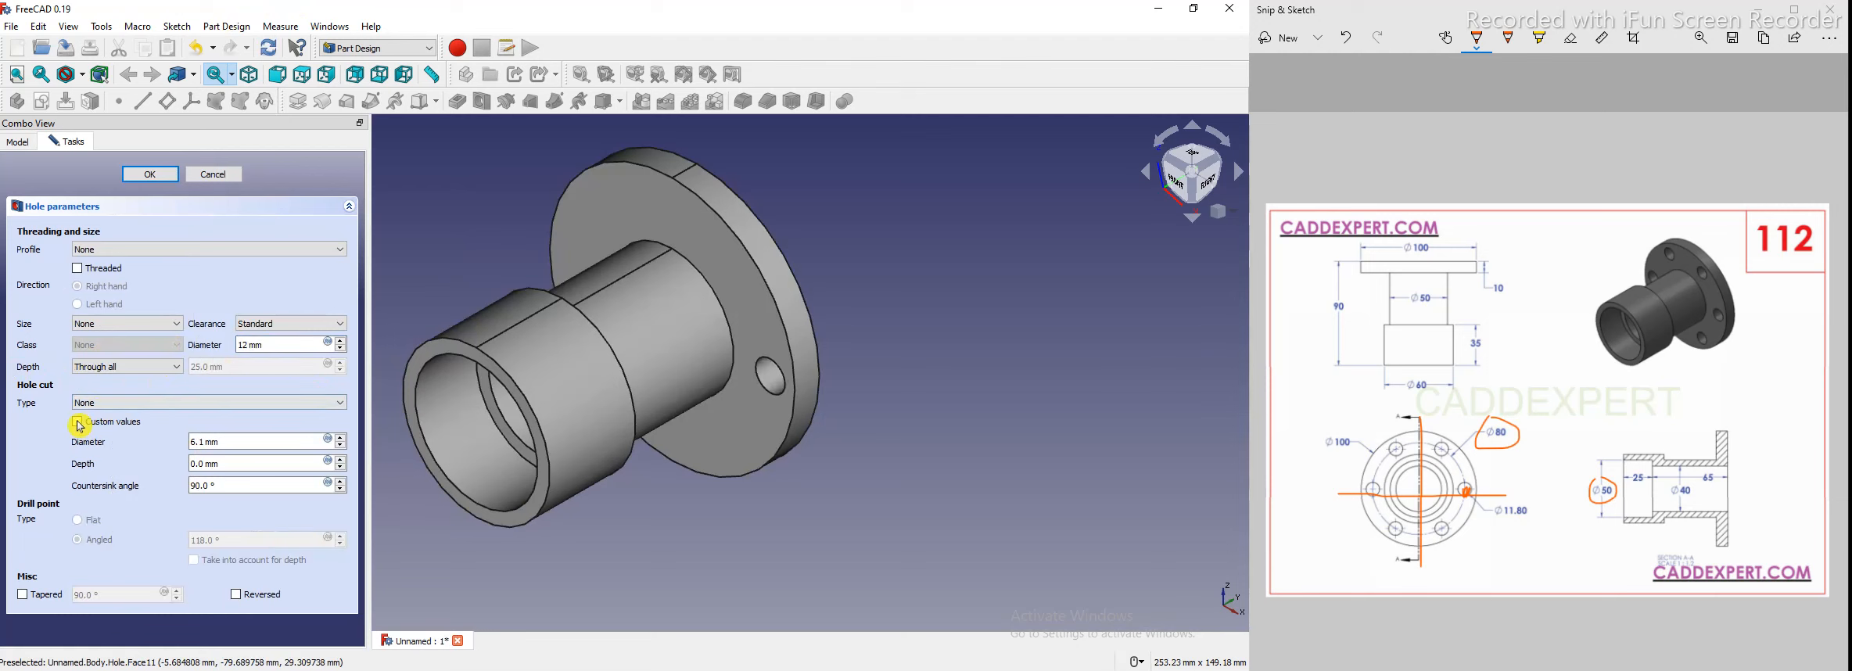
pyautogui.click(79, 423)
pyautogui.click(153, 179)
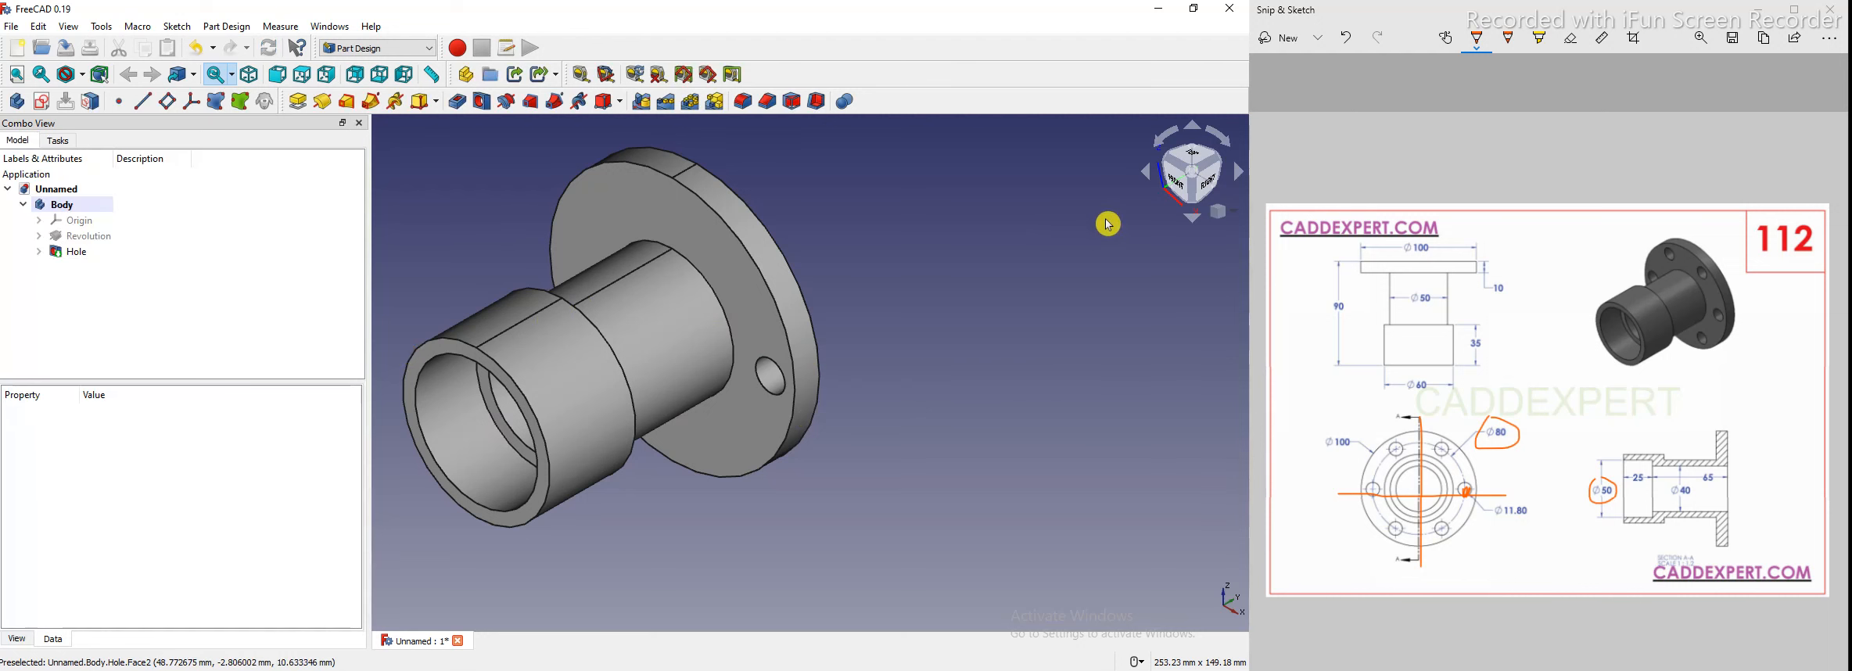
# Create a polar pattern of the bolt hole about the normal sketch axis with 6 occurrences over 360°
pyautogui.click(1164, 184)
pyautogui.scroll(3, 777, 364)
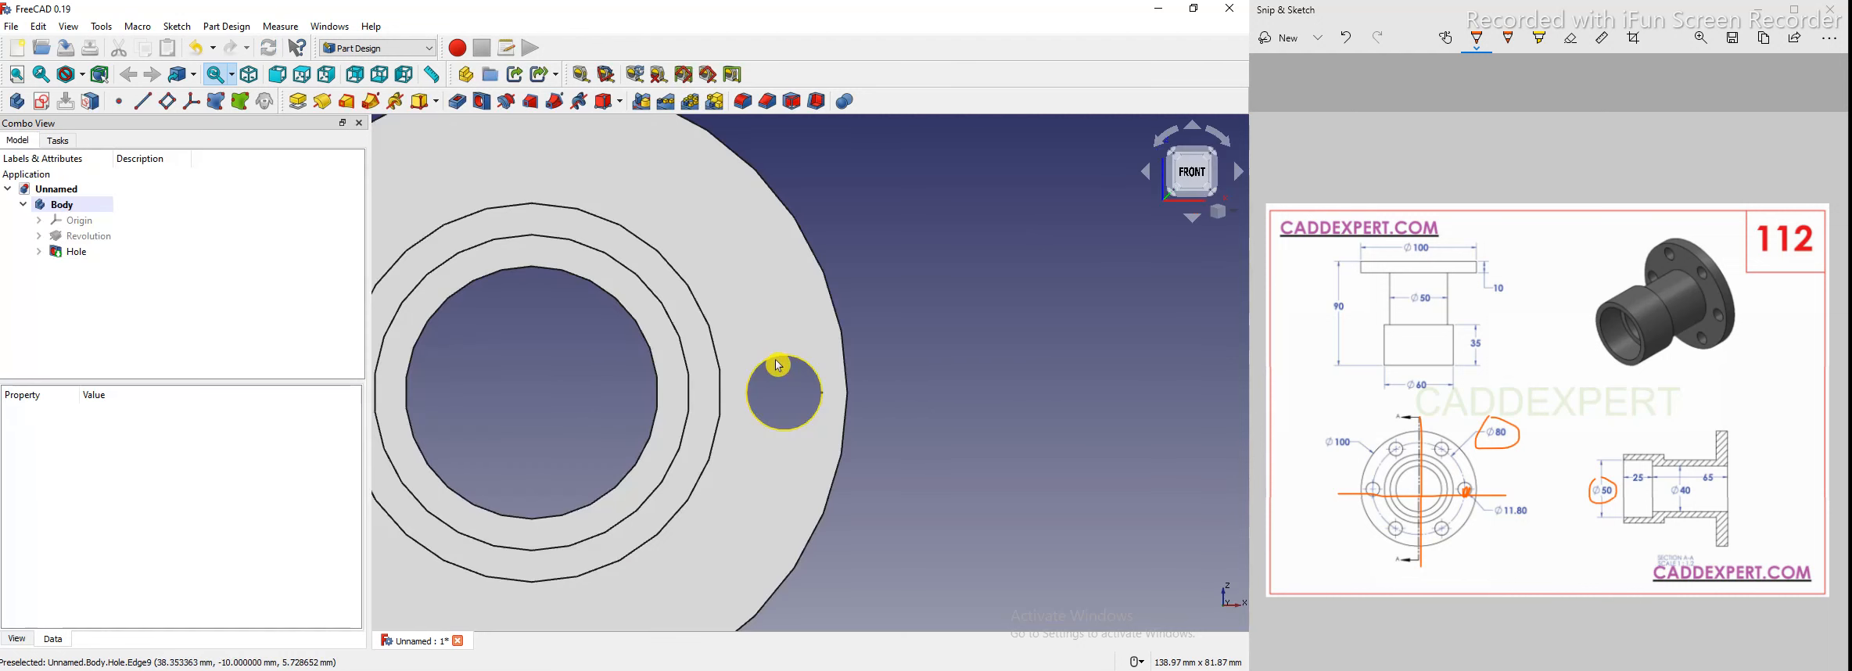
pyautogui.scroll(-1, 776, 366)
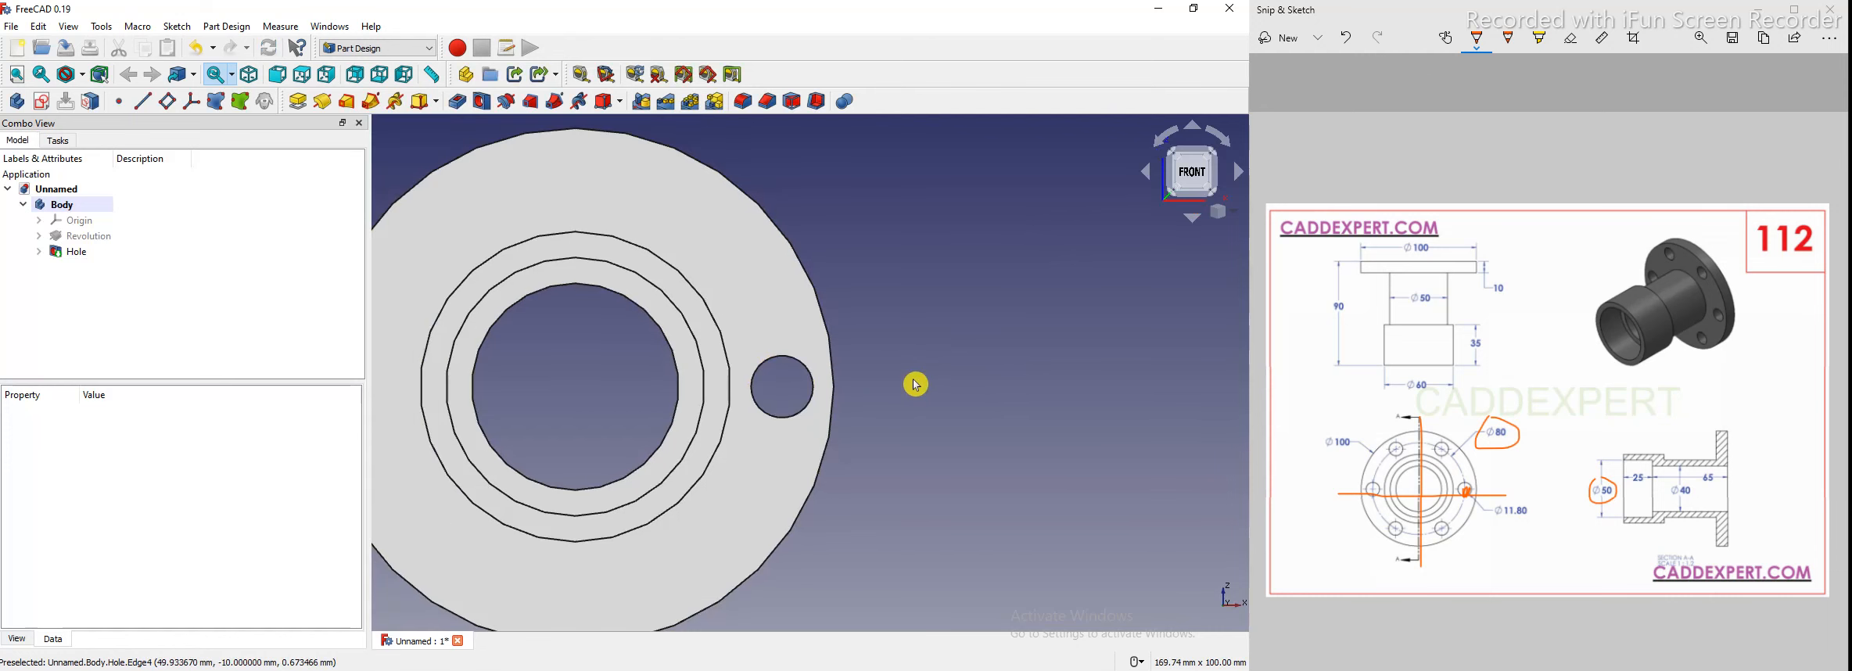
pyautogui.press('0')
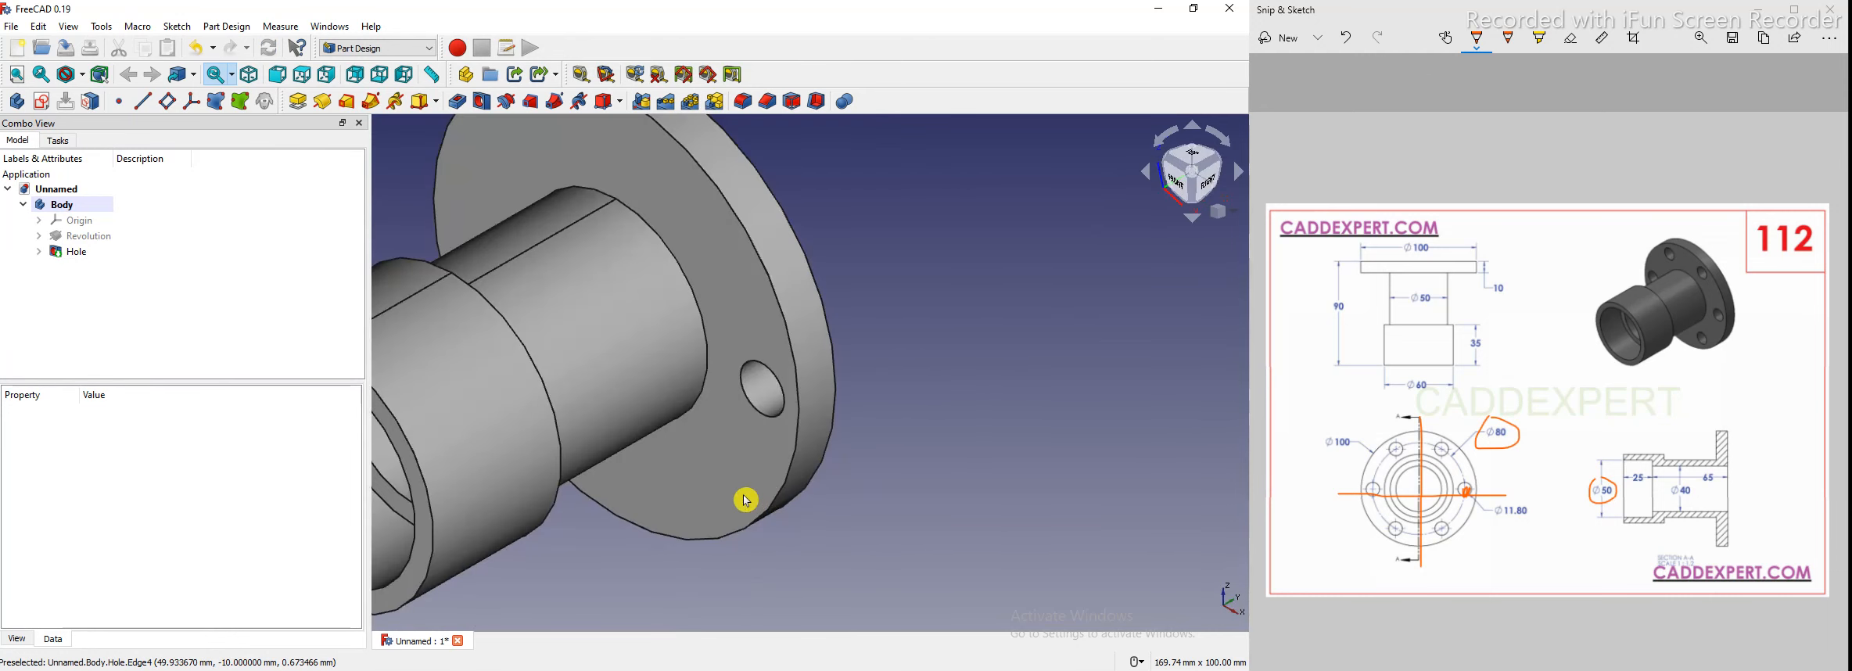
pyautogui.scroll(-2, 885, 475)
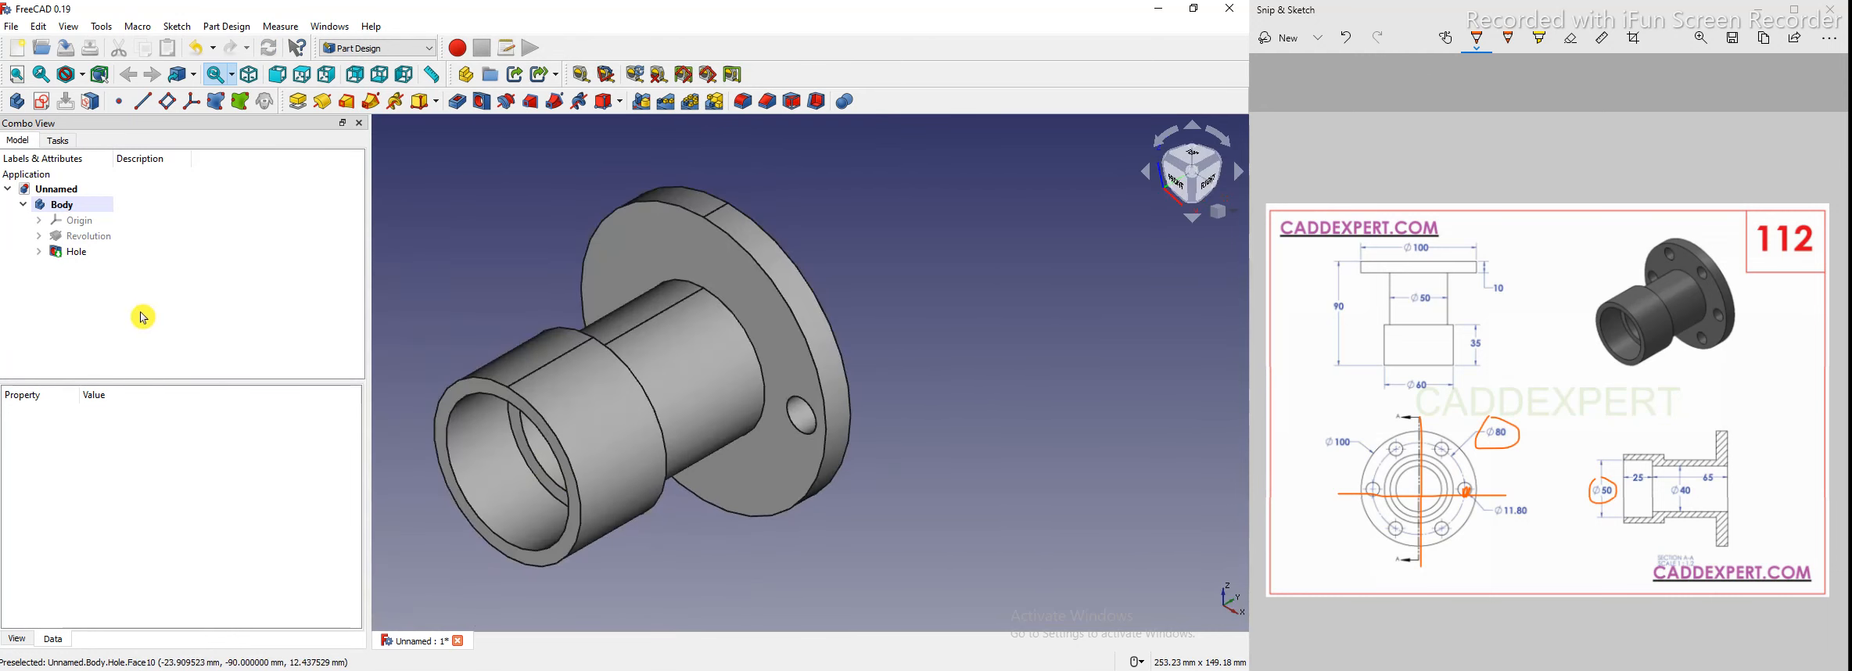
pyautogui.click(698, 104)
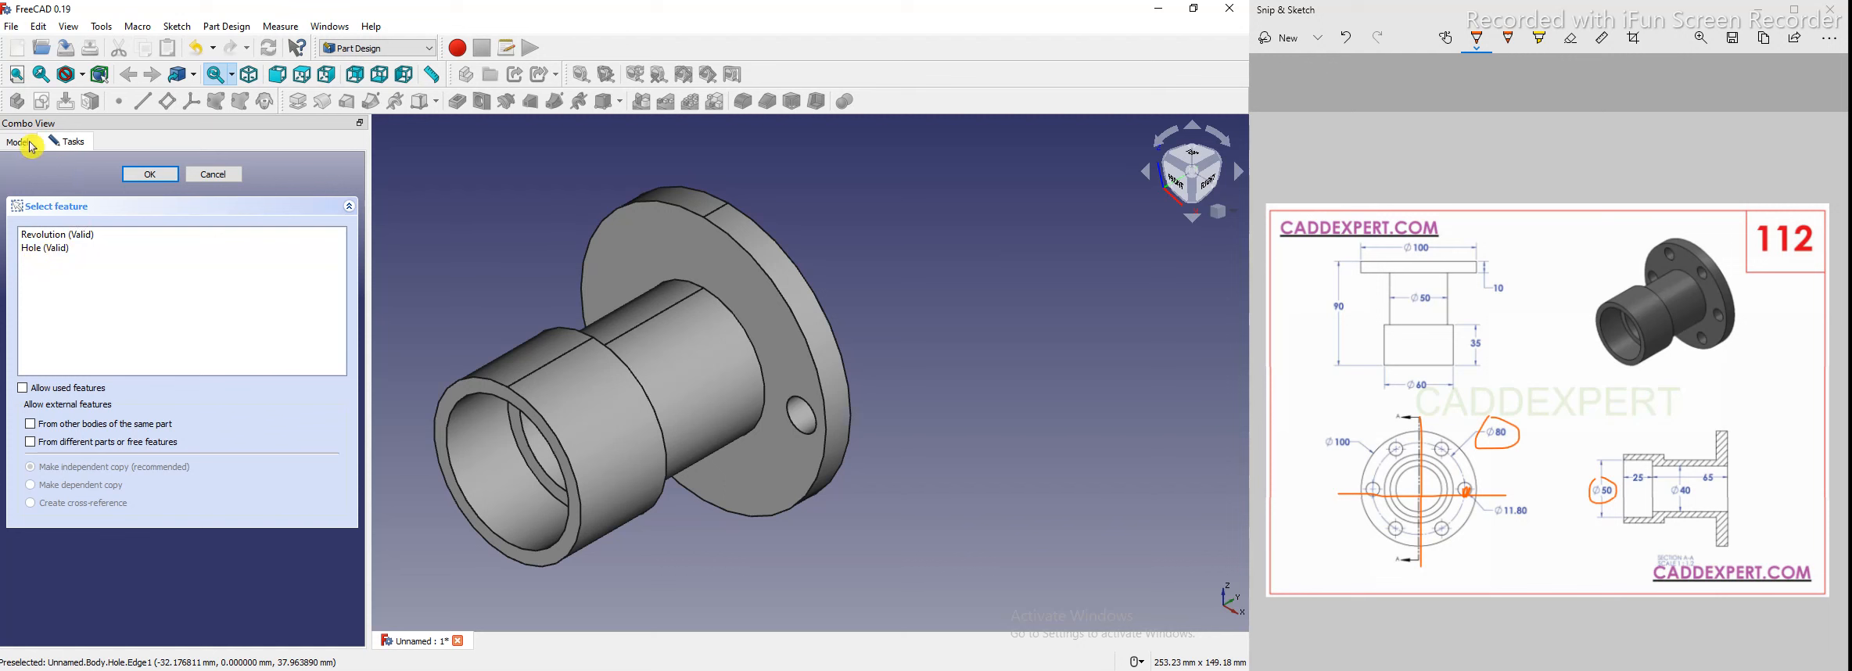
pyautogui.press('Escape')
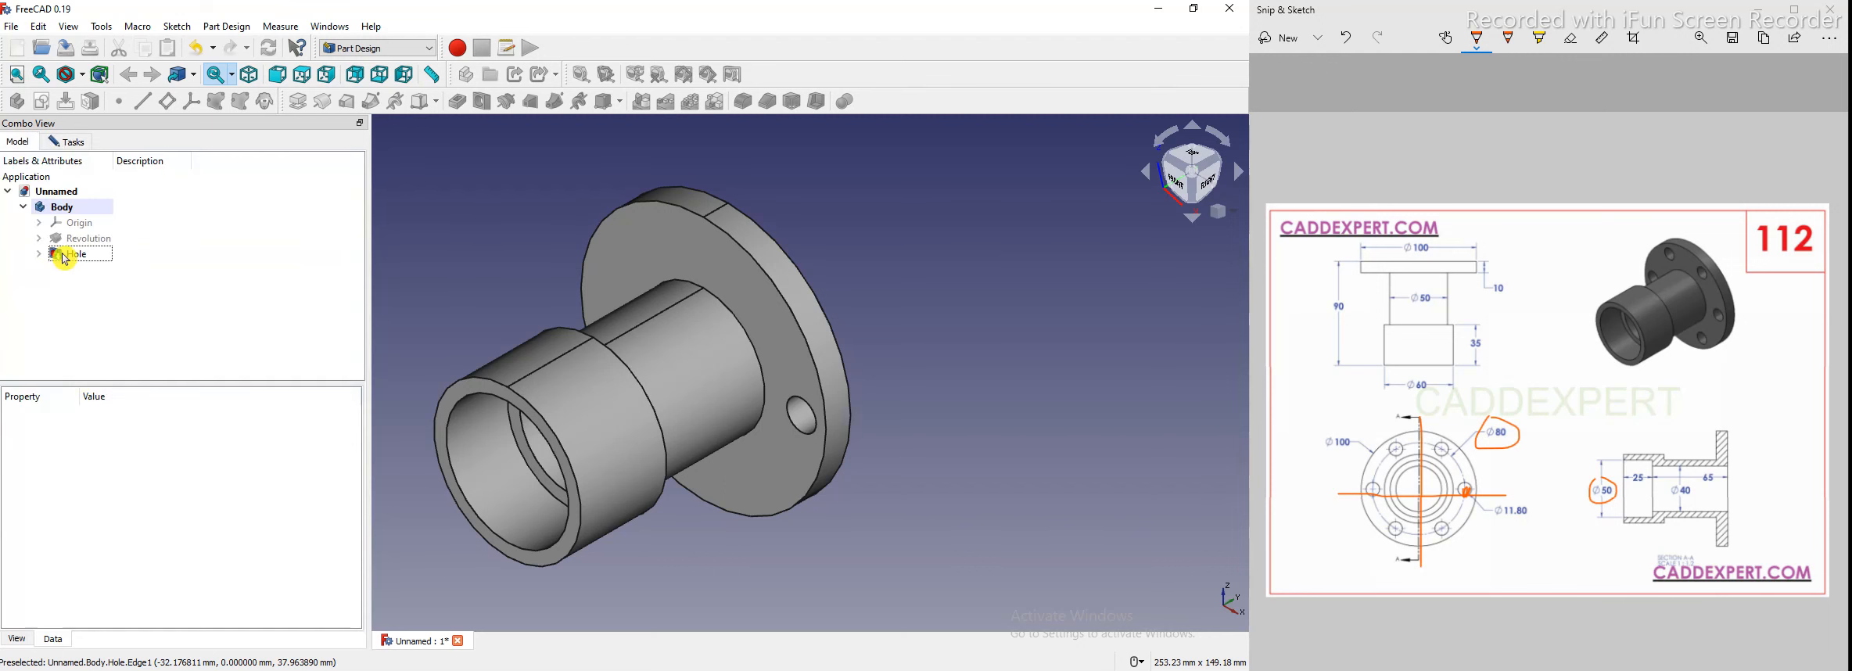
pyautogui.click(80, 144)
pyautogui.click(50, 248)
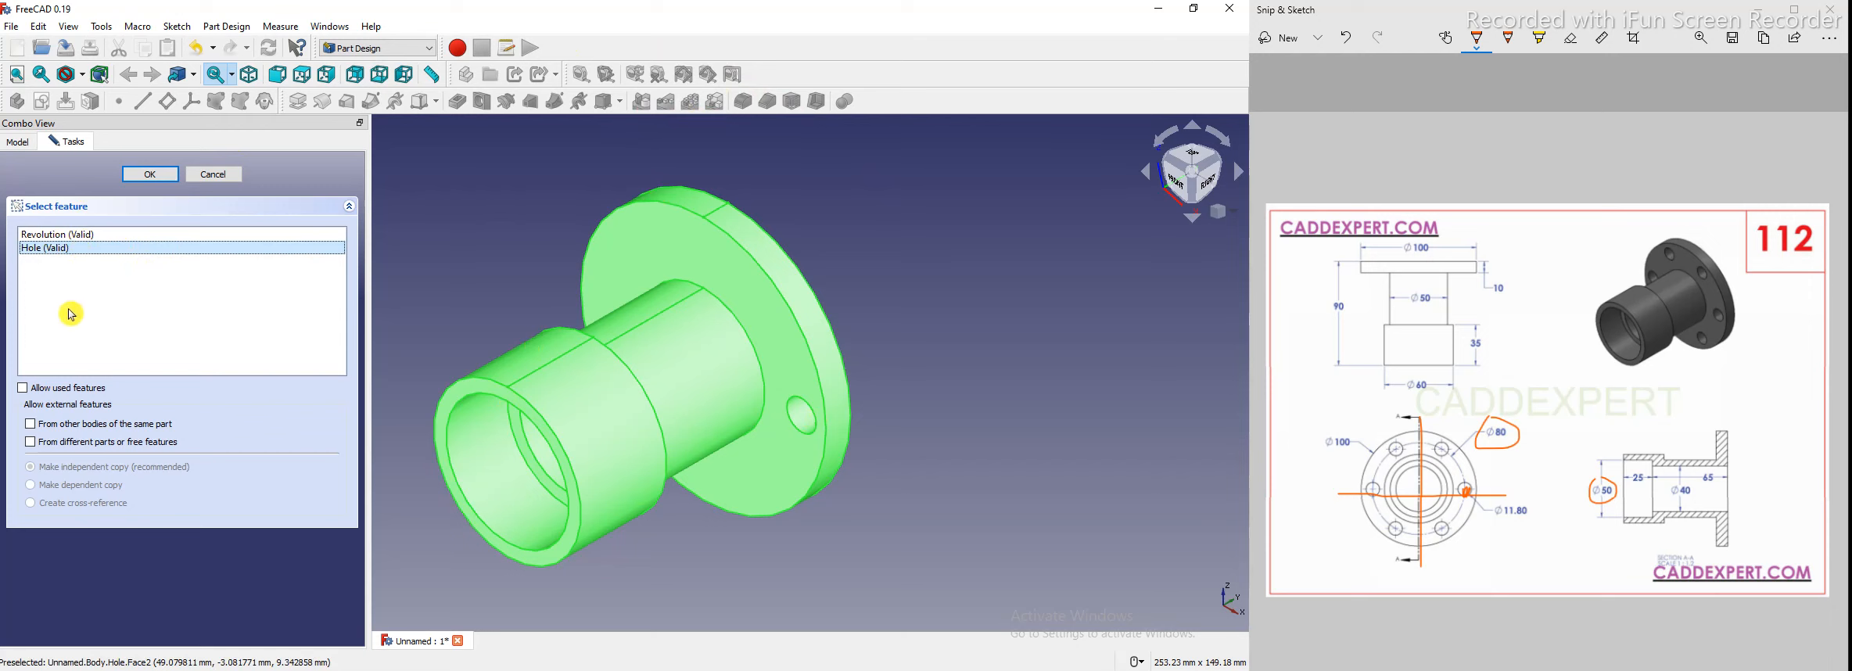
pyautogui.click(19, 144)
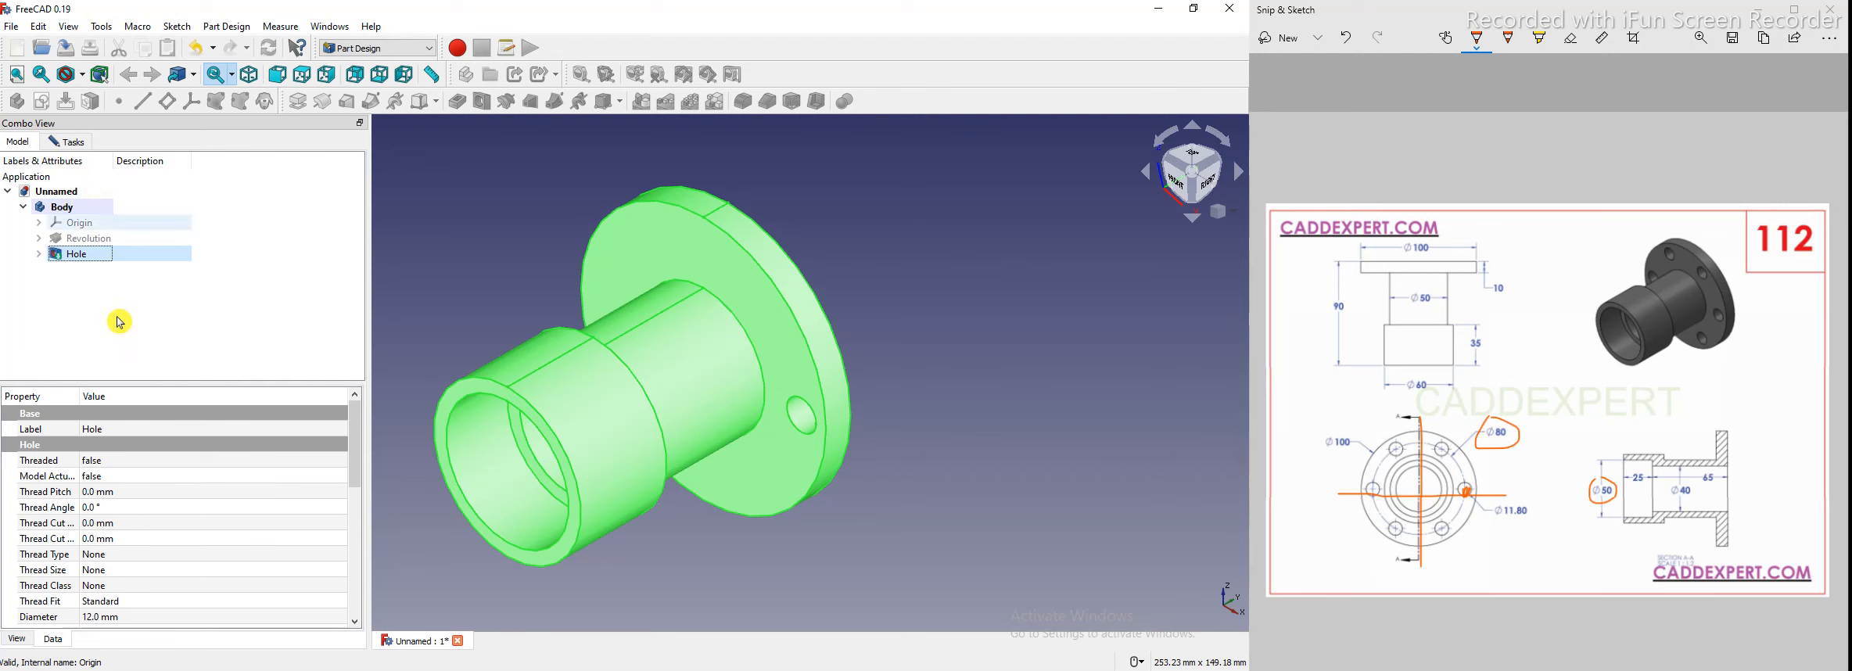
pyautogui.click(69, 142)
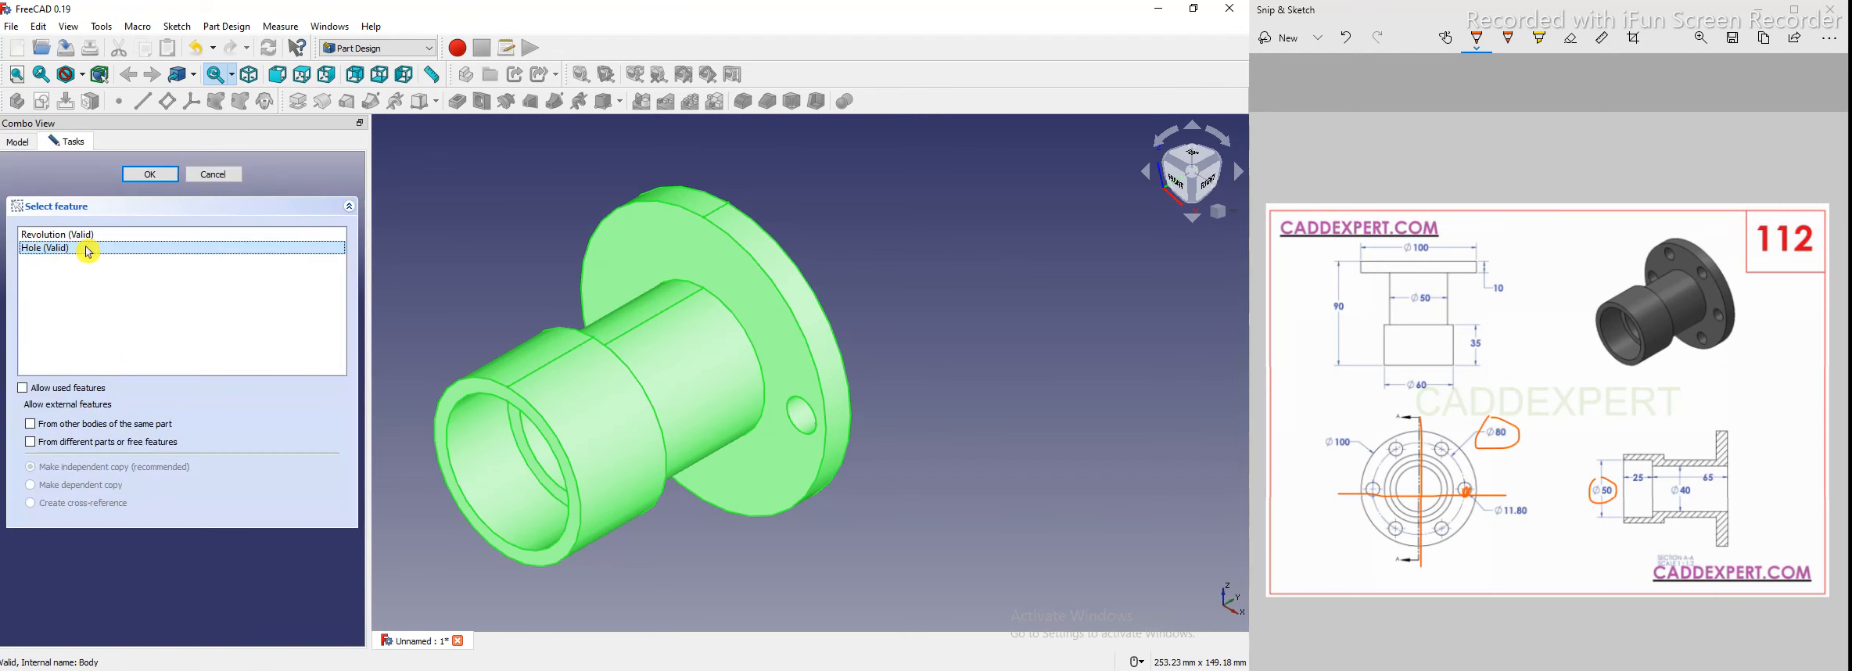
pyautogui.click(159, 178)
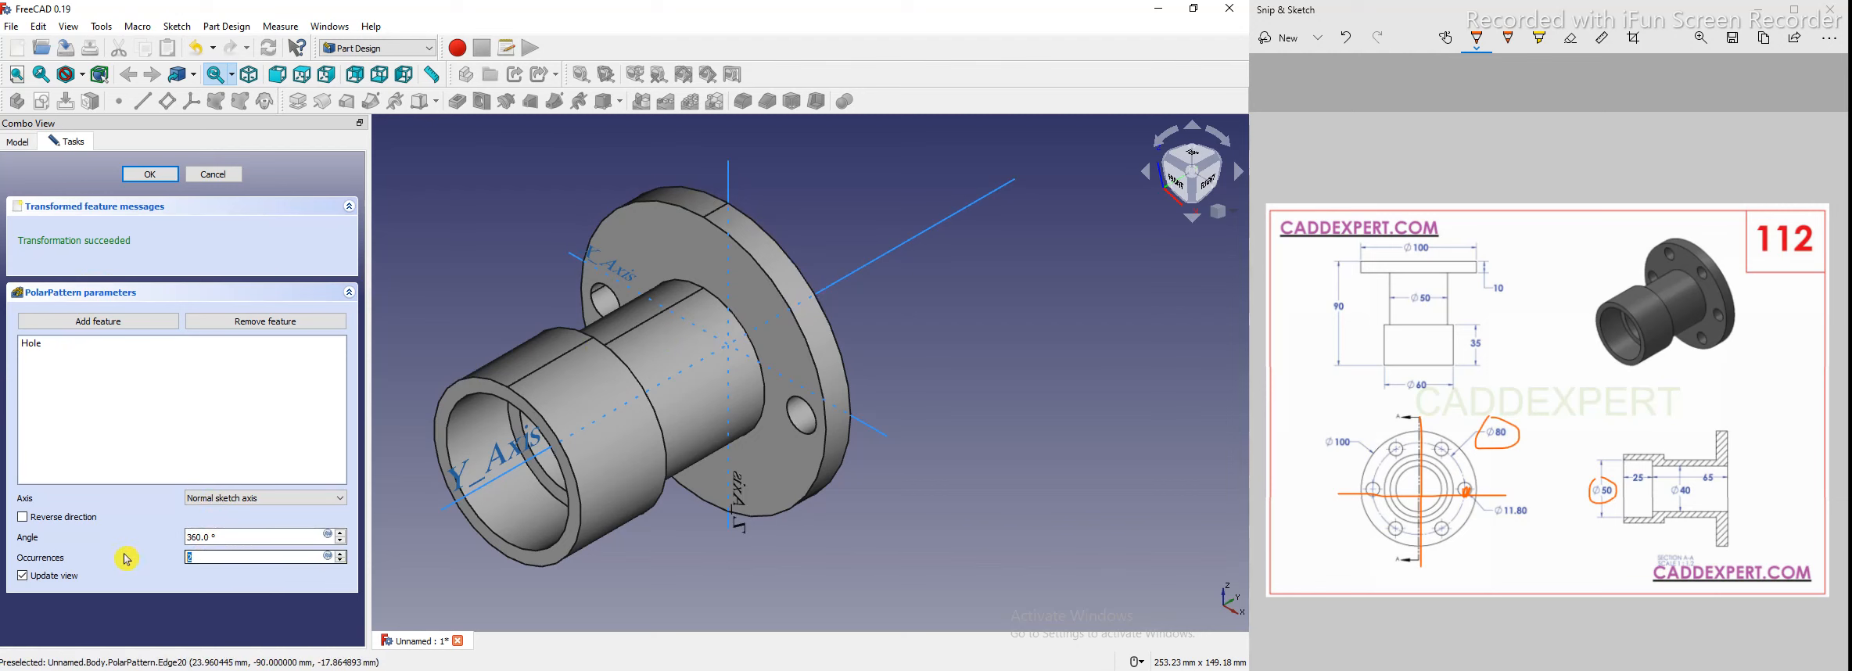
pyautogui.write('6')
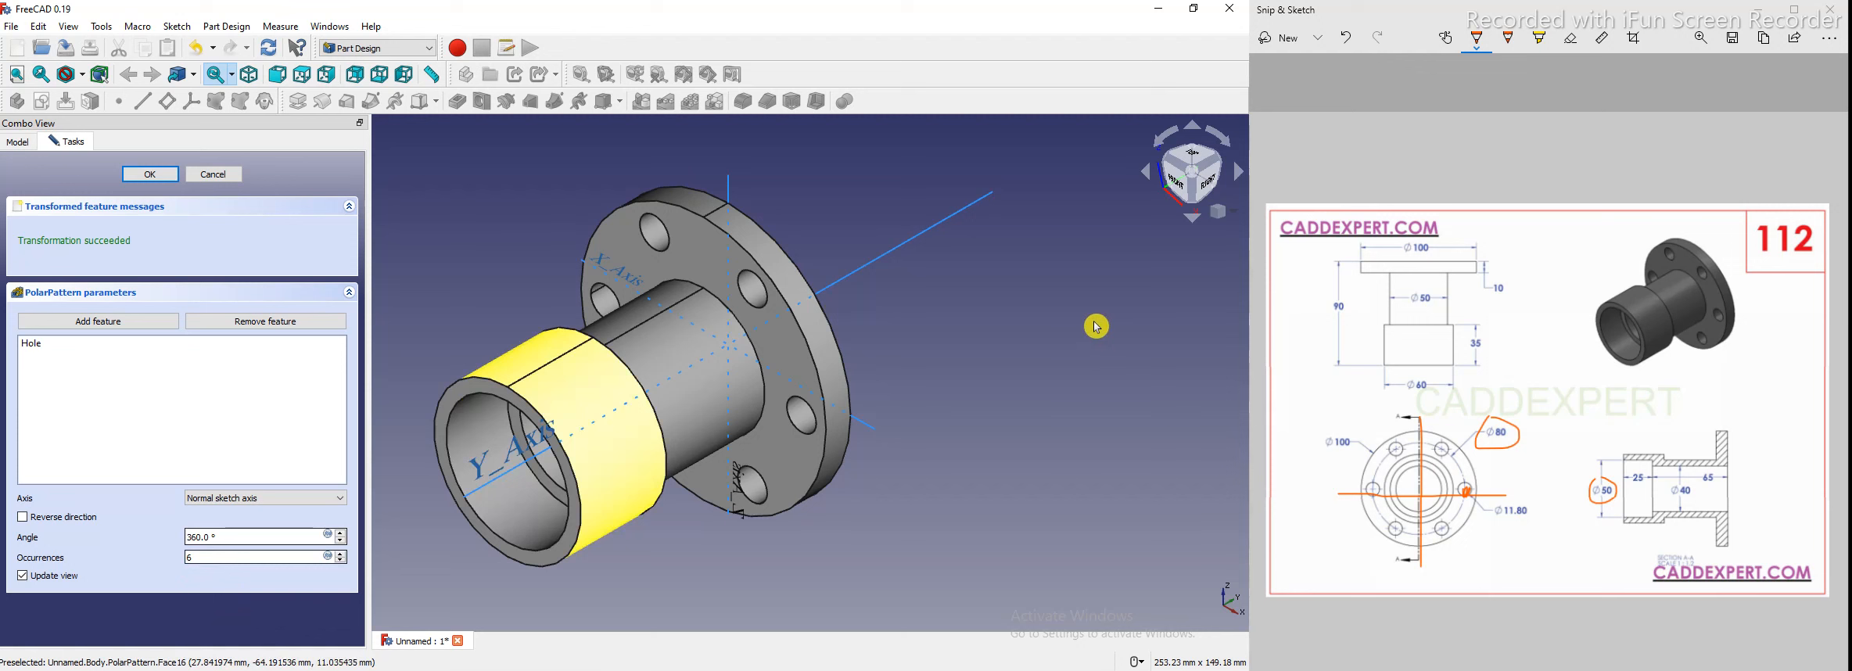
pyautogui.click(164, 175)
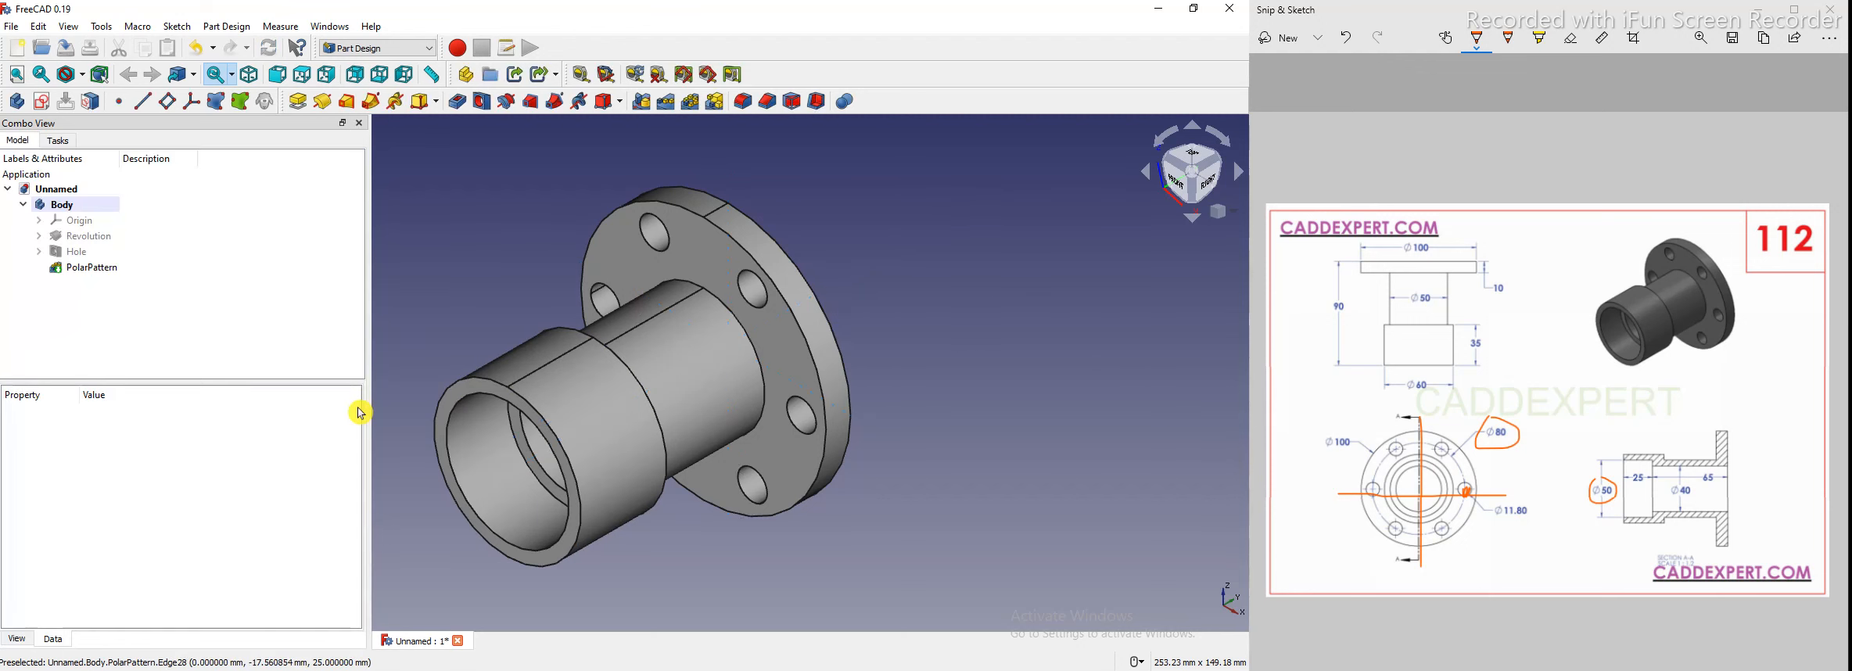
# Narrow the Combo View, switch to Snip & Sketch and draw a check mark beside the 3D view on drawing 112
pyautogui.moveTo(371, 439); pyautogui.dragTo(186, 437)
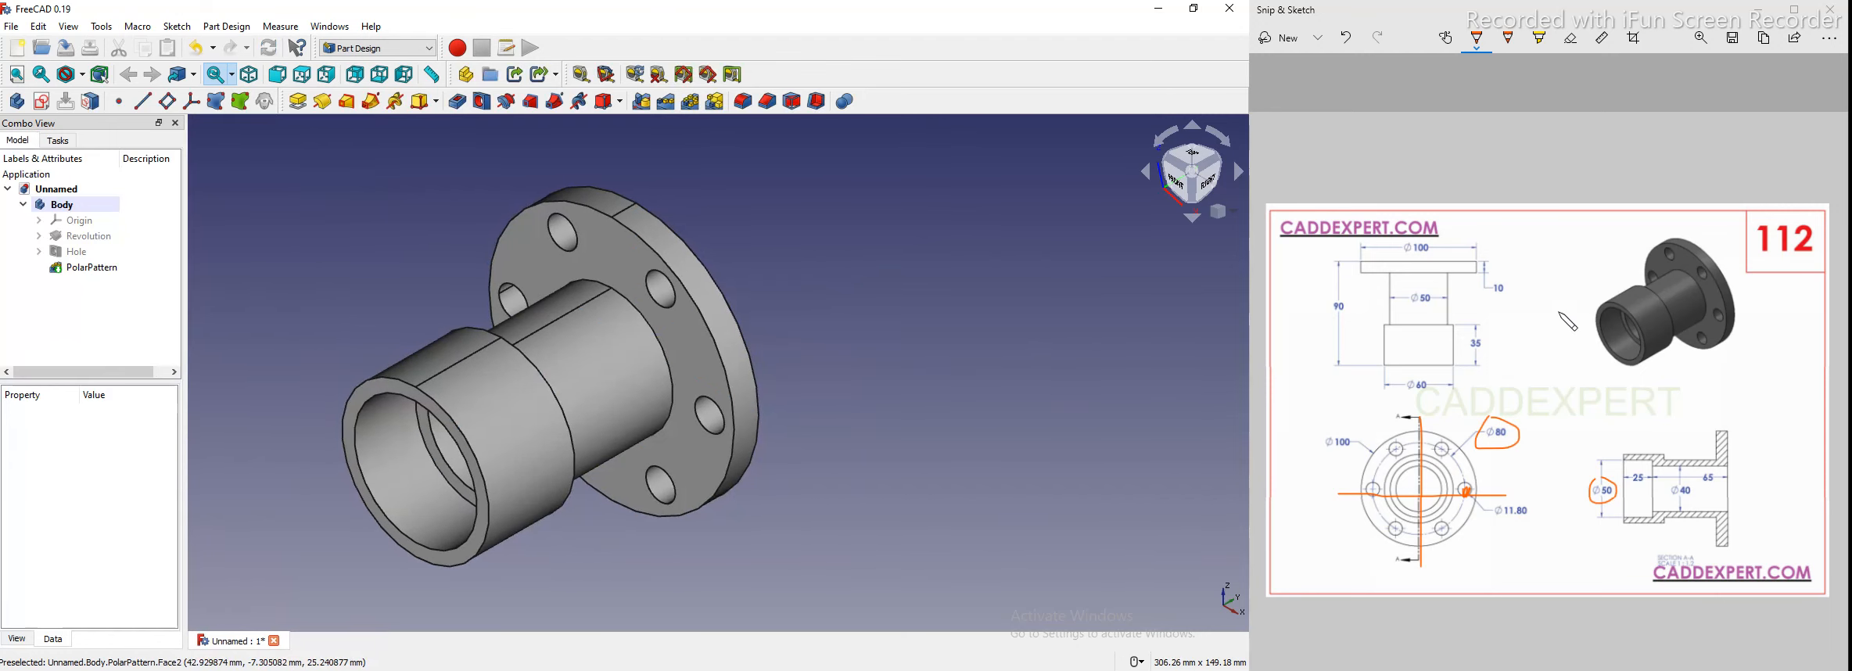
pyautogui.click(1572, 273)
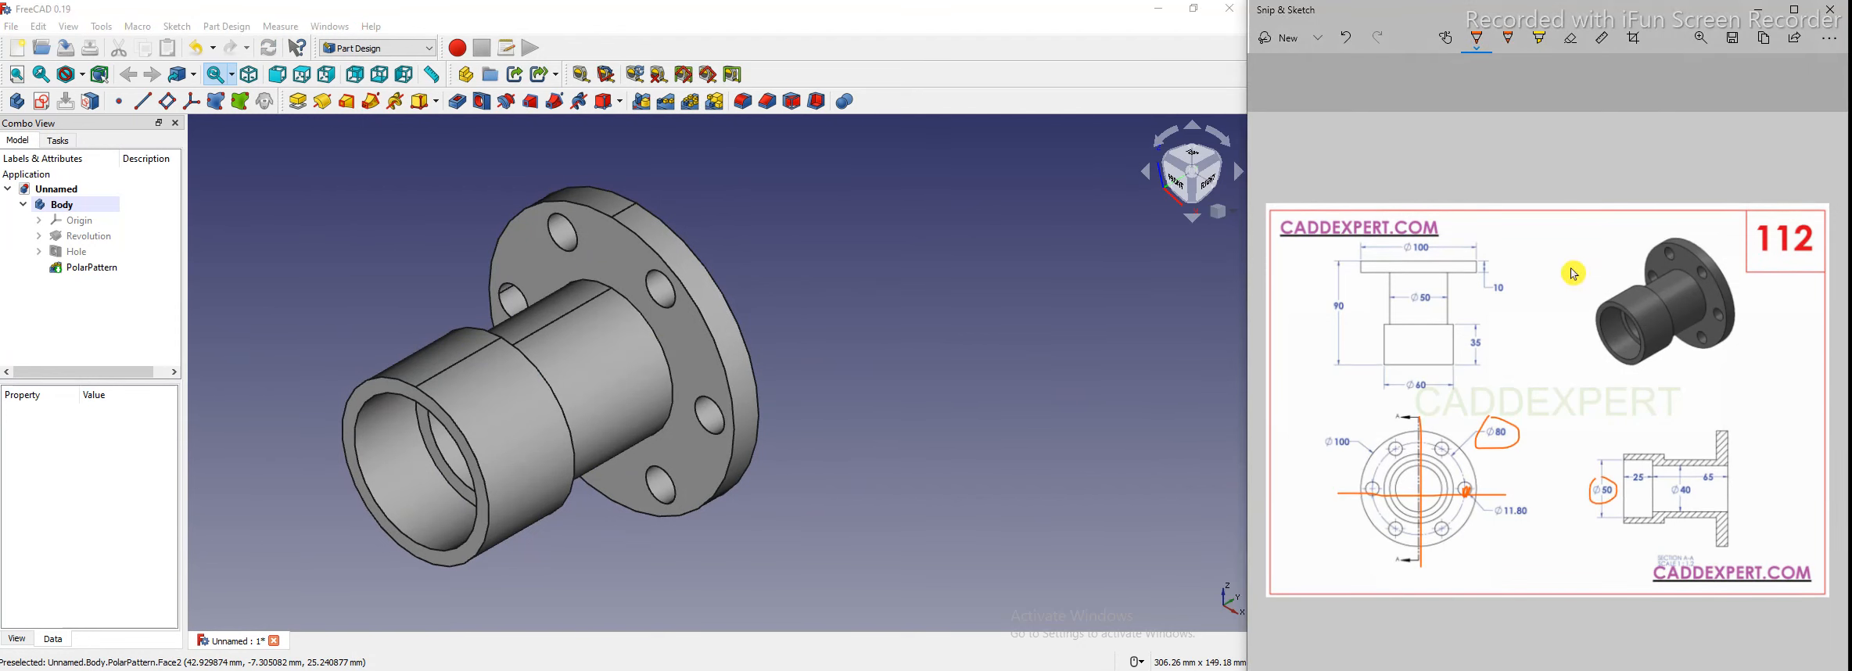
pyautogui.moveTo(1570, 260); pyautogui.dragTo(1634, 225)
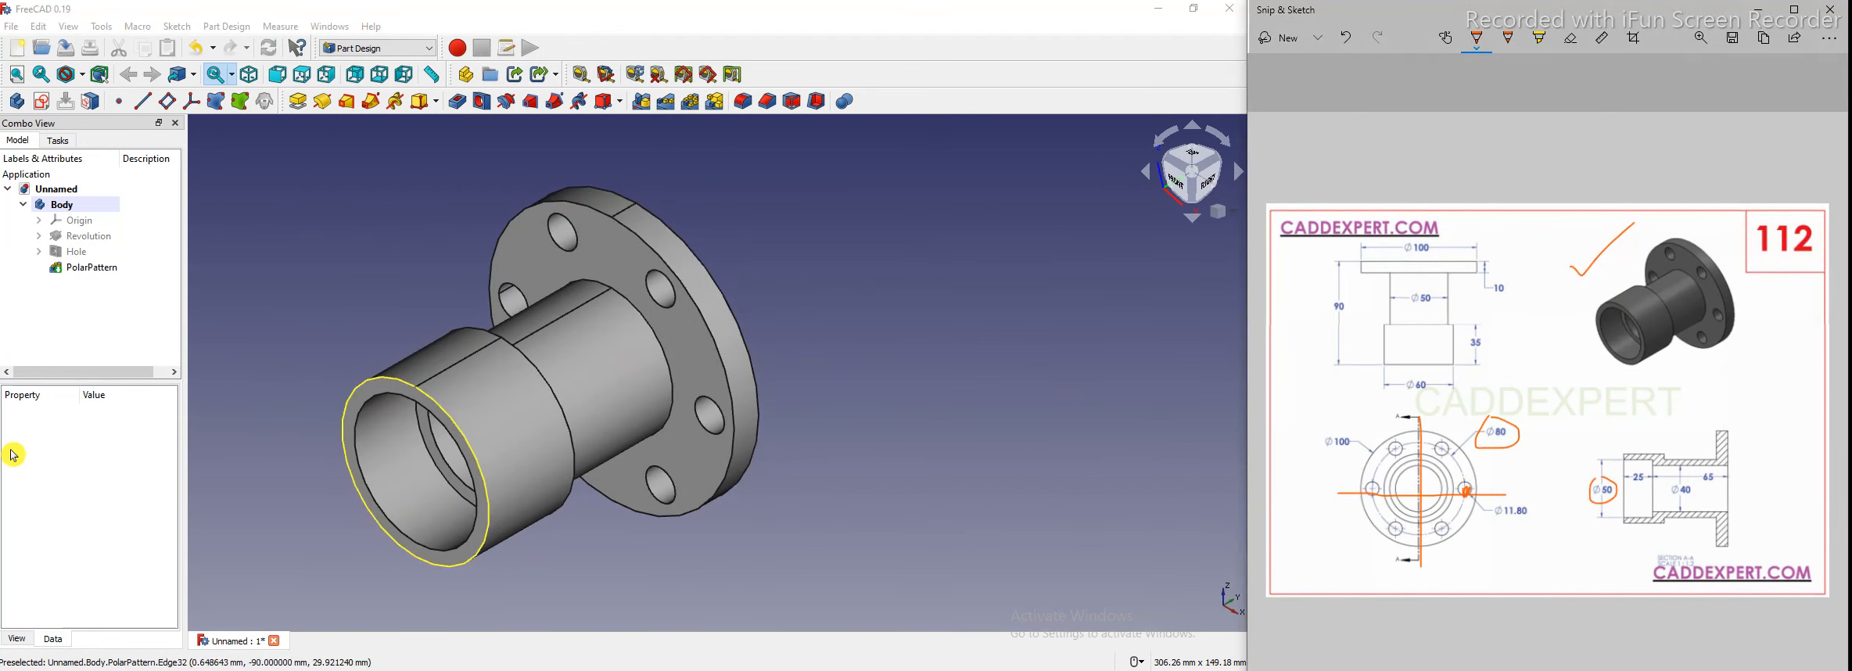
# Switch back to FreeCAD and set the body's shape color to blue-grey #55557f
pyautogui.click(874, 336)
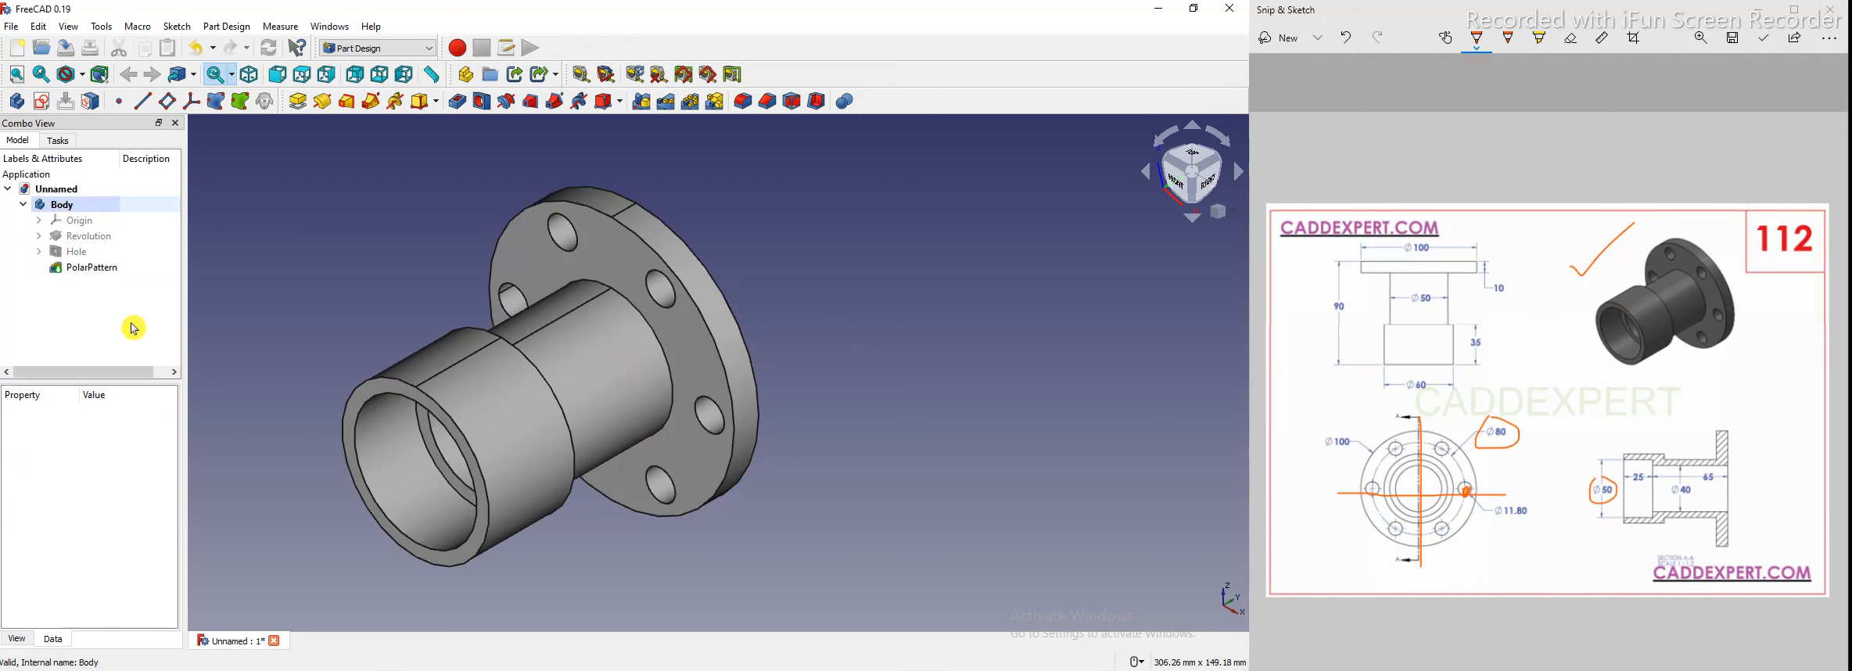
pyautogui.rightClick(64, 205)
pyautogui.click(132, 264)
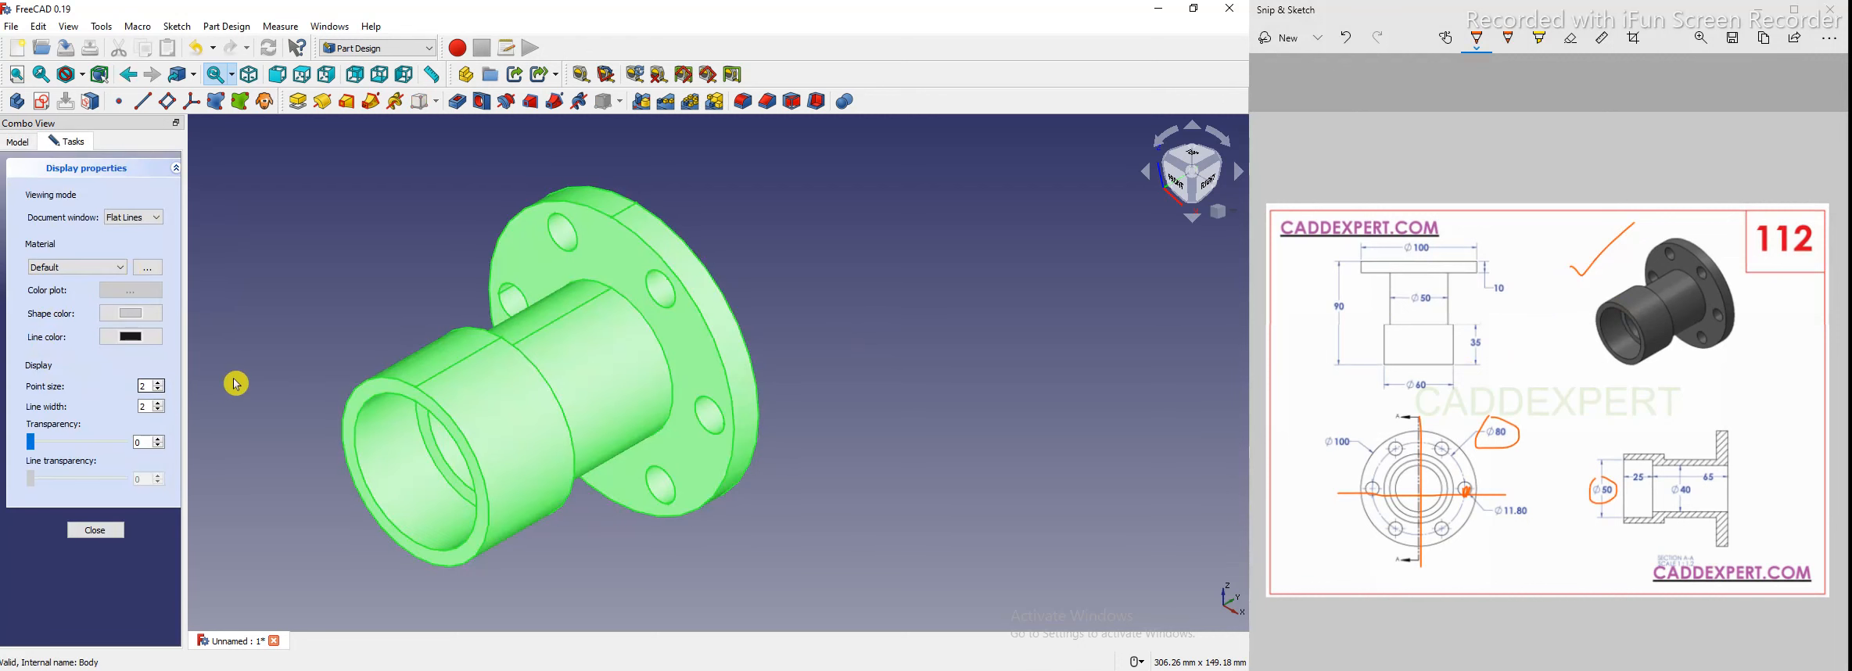
pyautogui.click(130, 314)
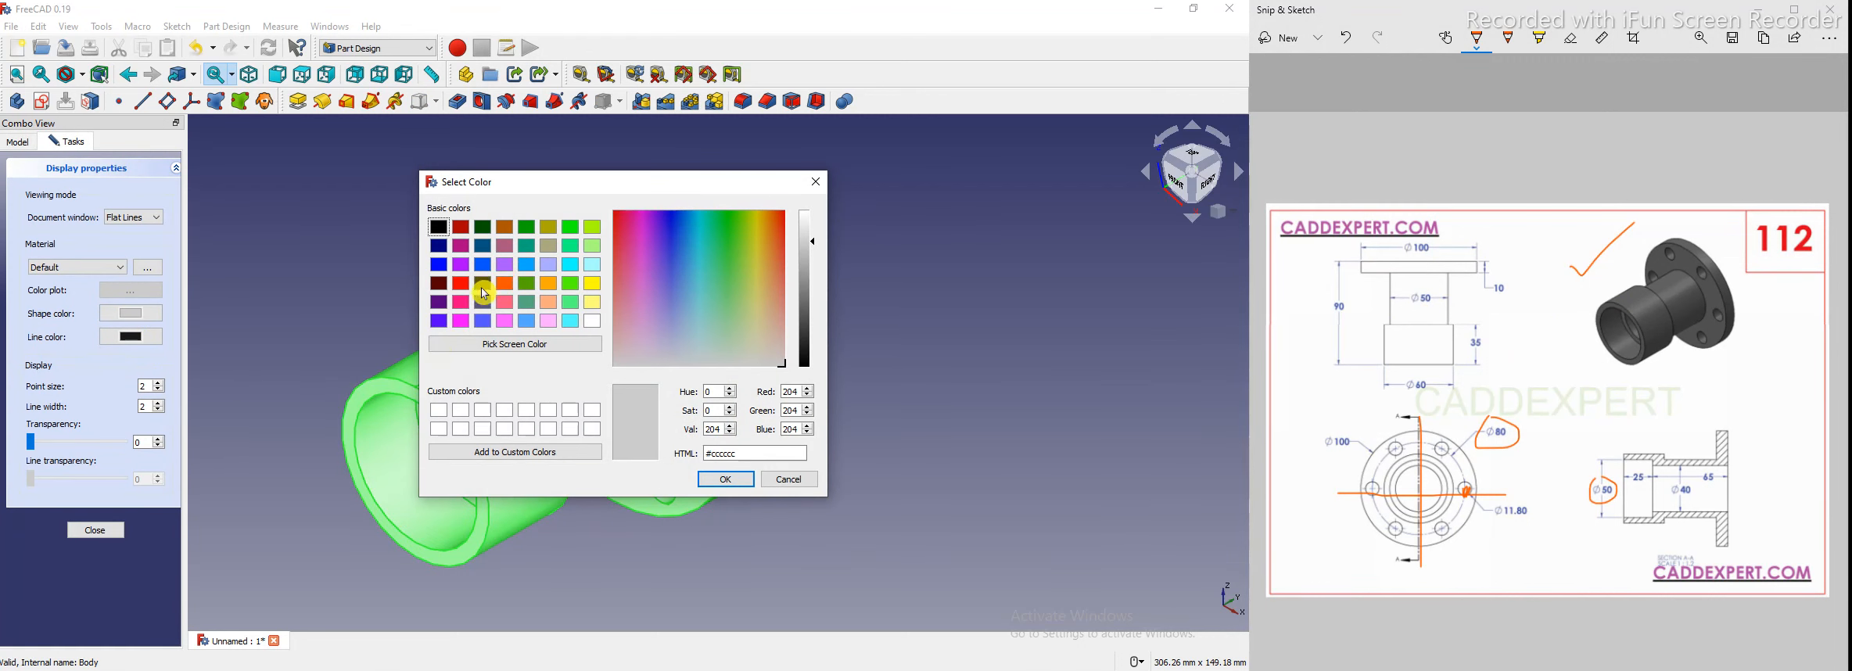
pyautogui.click(738, 480)
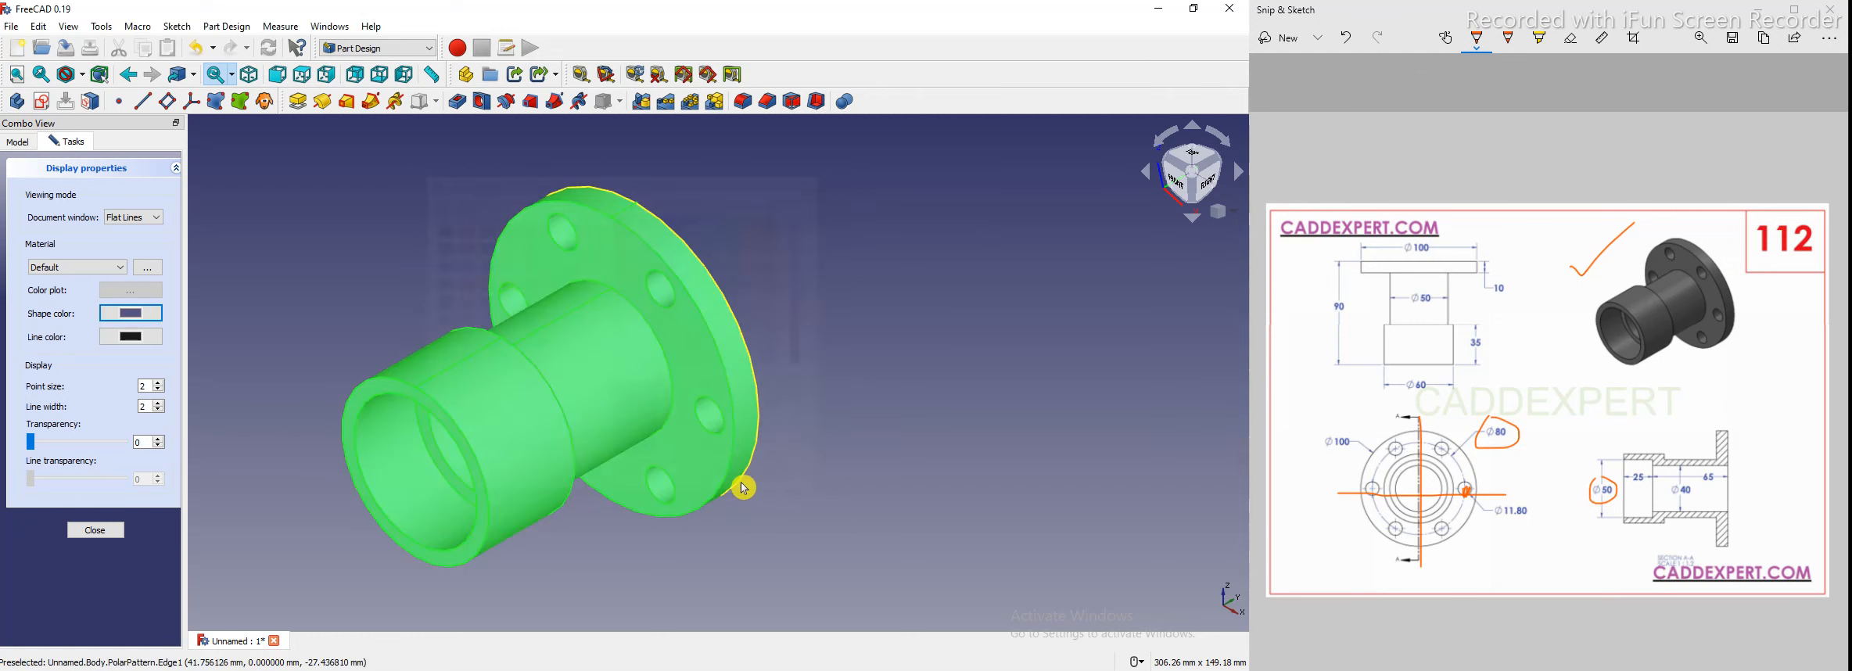
pyautogui.click(198, 300)
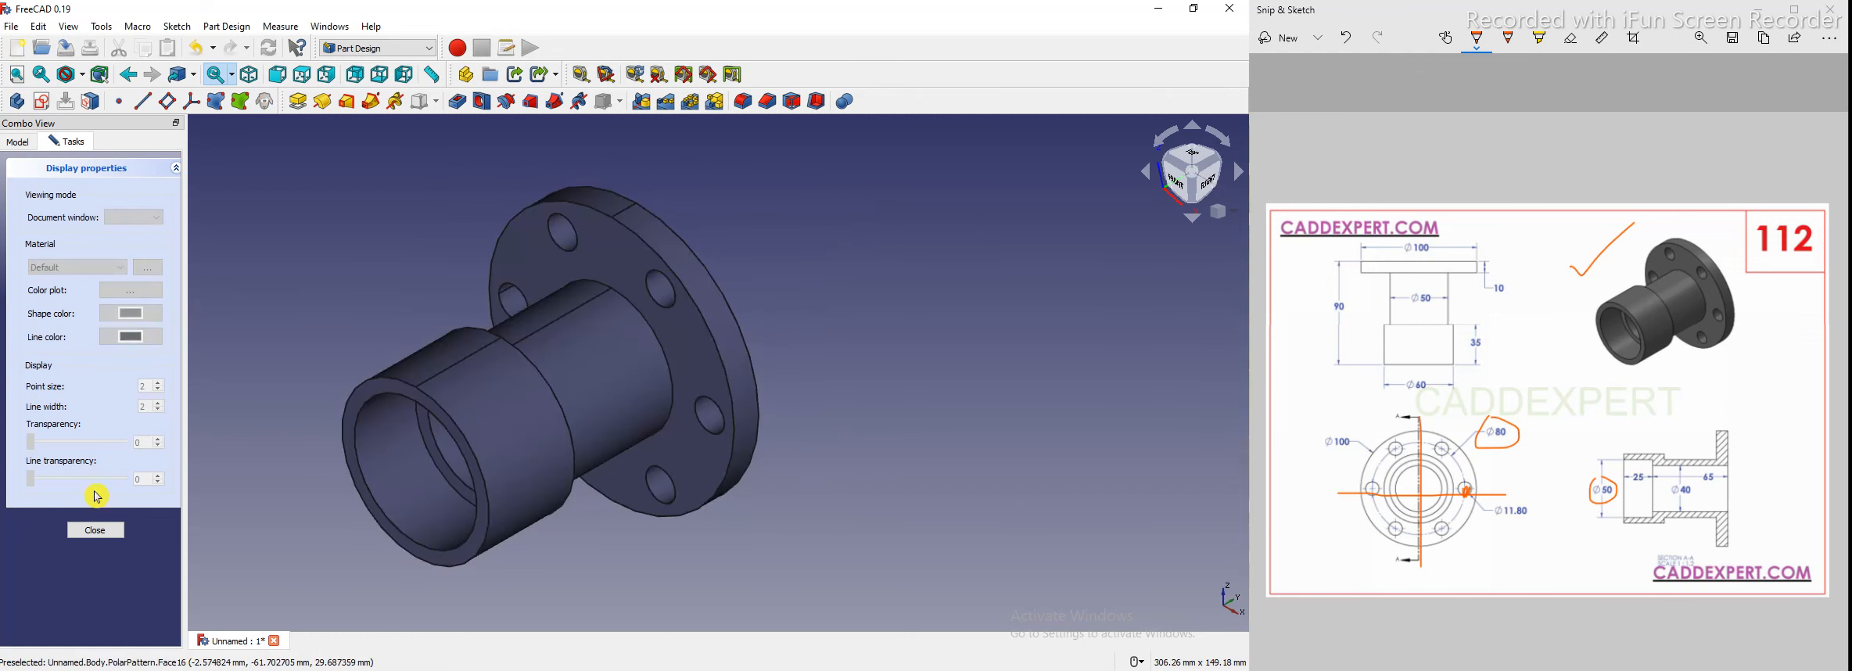
pyautogui.click(95, 531)
# Set the body's shape color to dark grey #545454 and close the display properties
pyautogui.rightClick(63, 207)
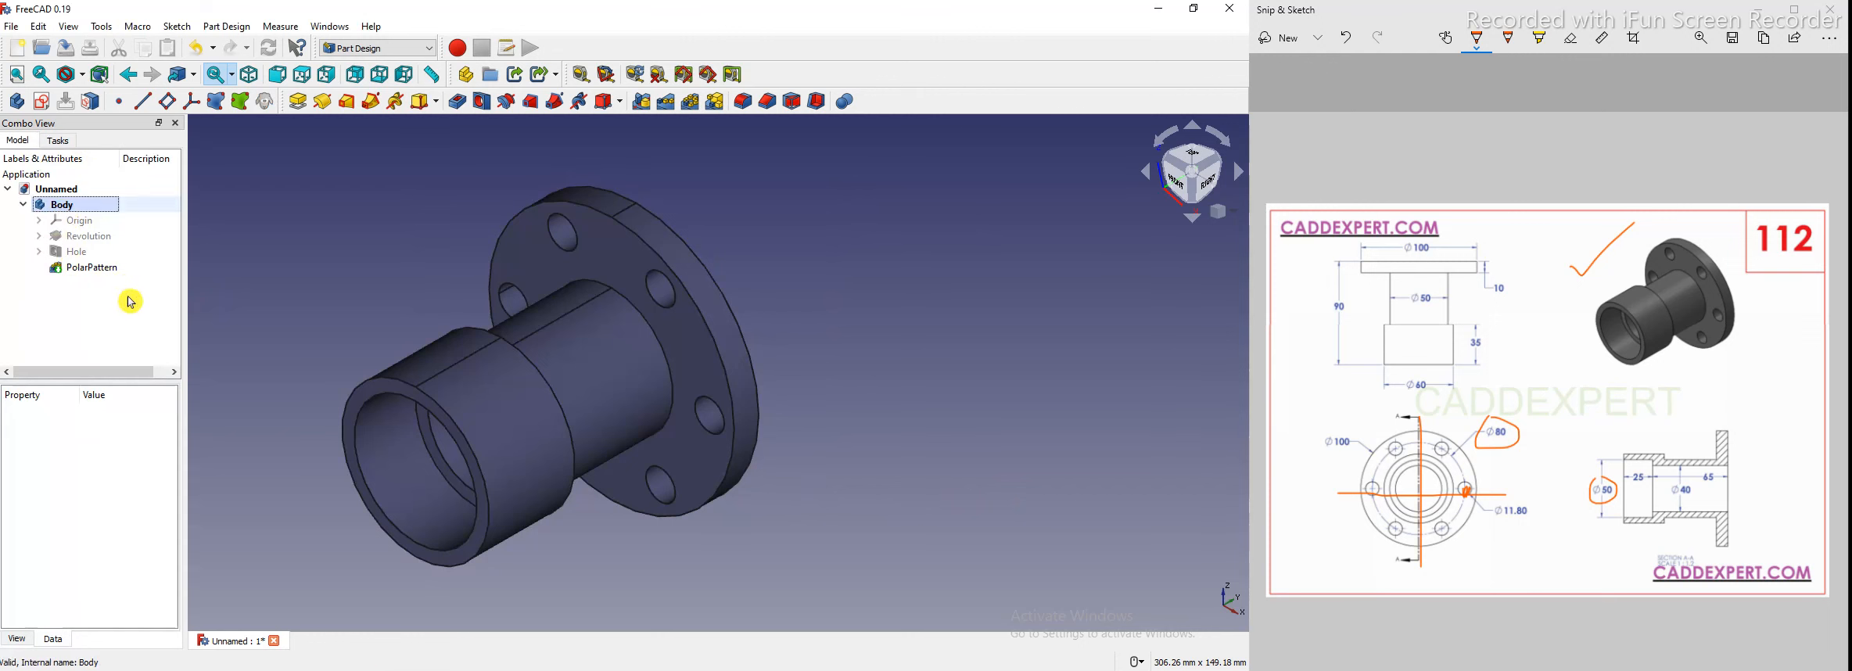
pyautogui.click(122, 263)
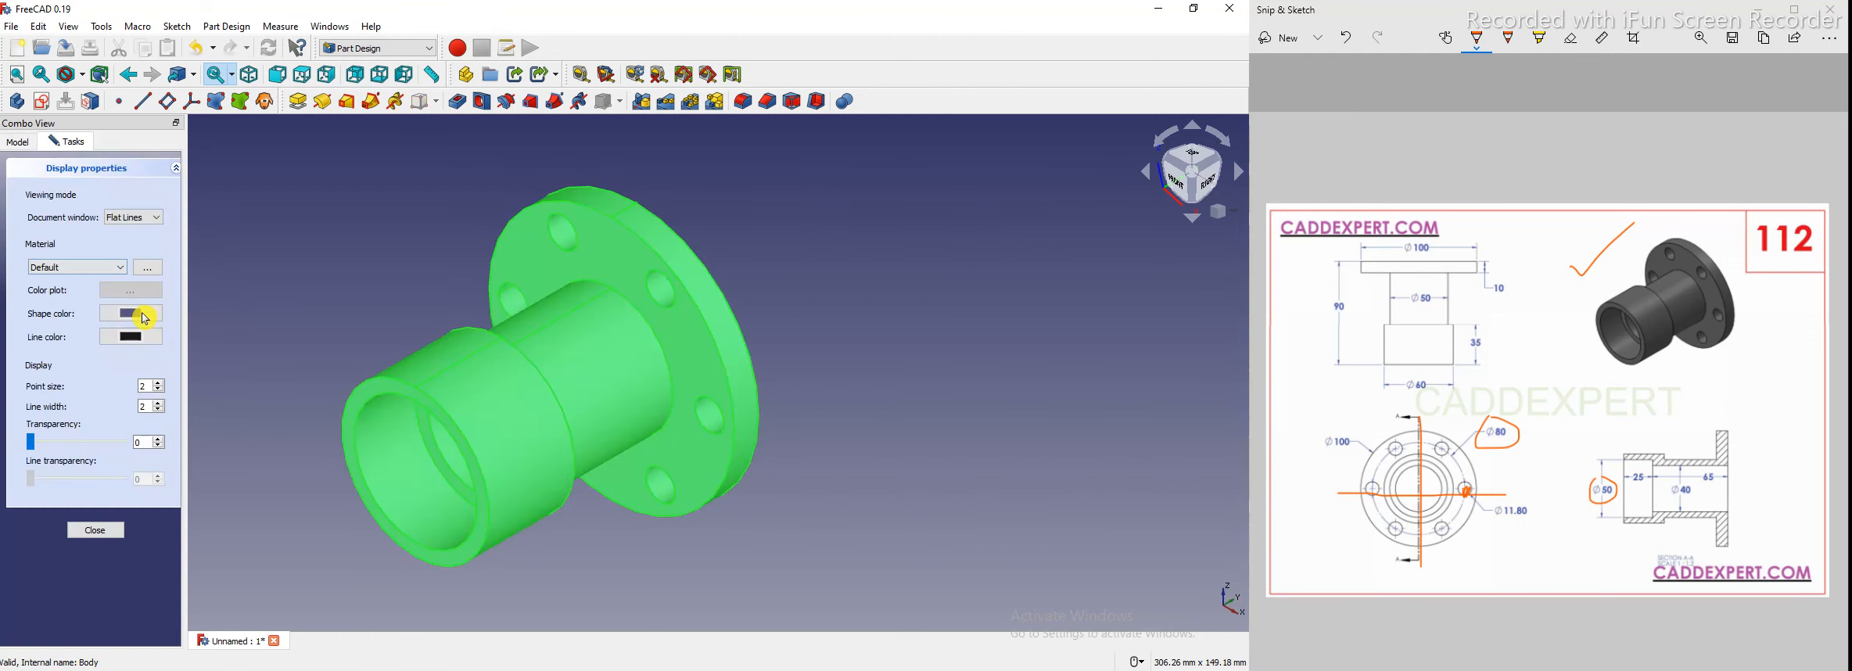
pyautogui.click(131, 314)
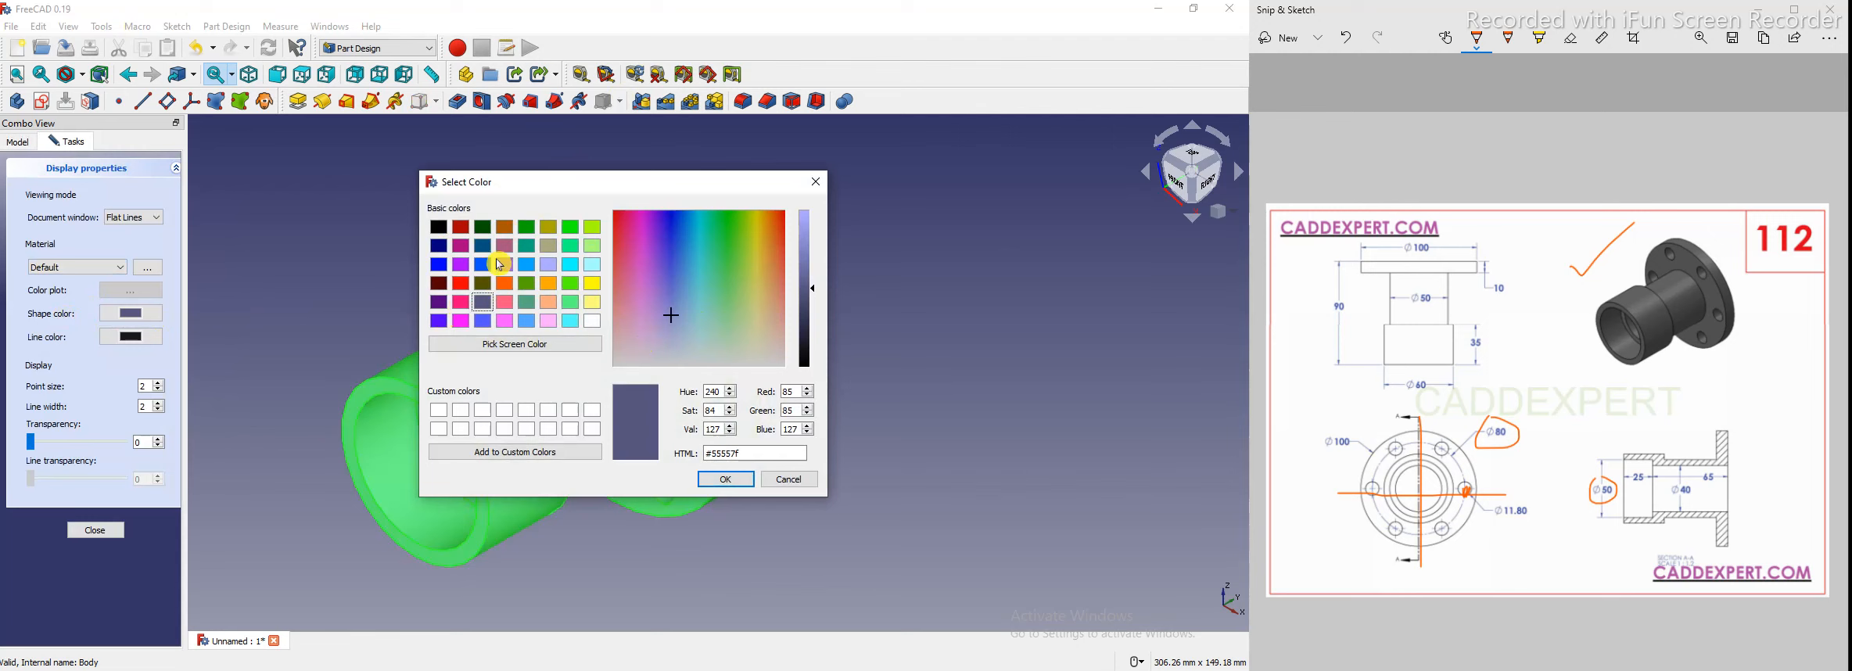
pyautogui.moveTo(812, 341)
pyautogui.mouseDown()
pyautogui.moveTo(829, 373)
pyautogui.moveTo(817, 327)
pyautogui.mouseUp()
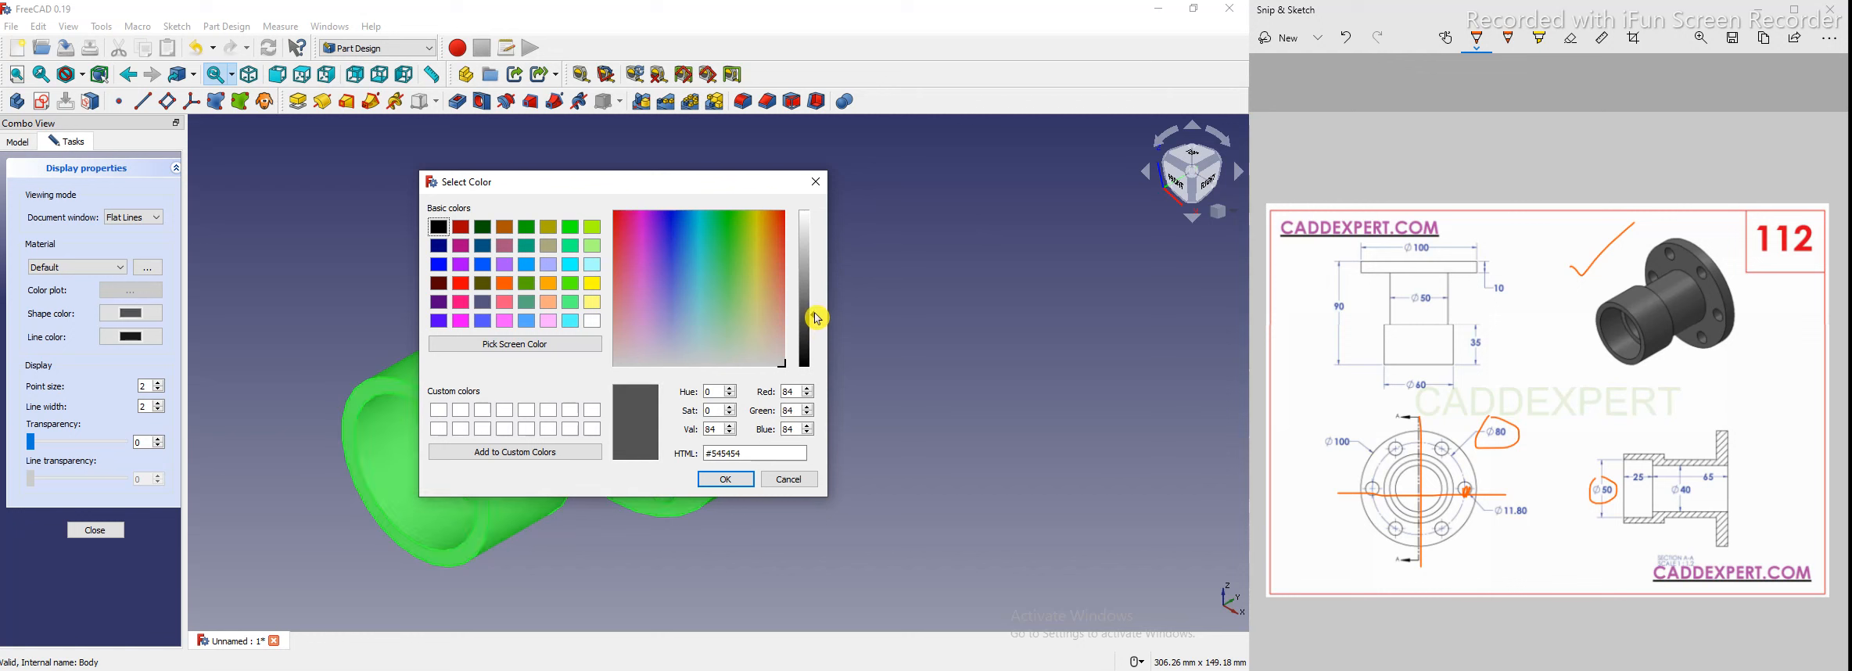
pyautogui.click(726, 479)
pyautogui.click(940, 437)
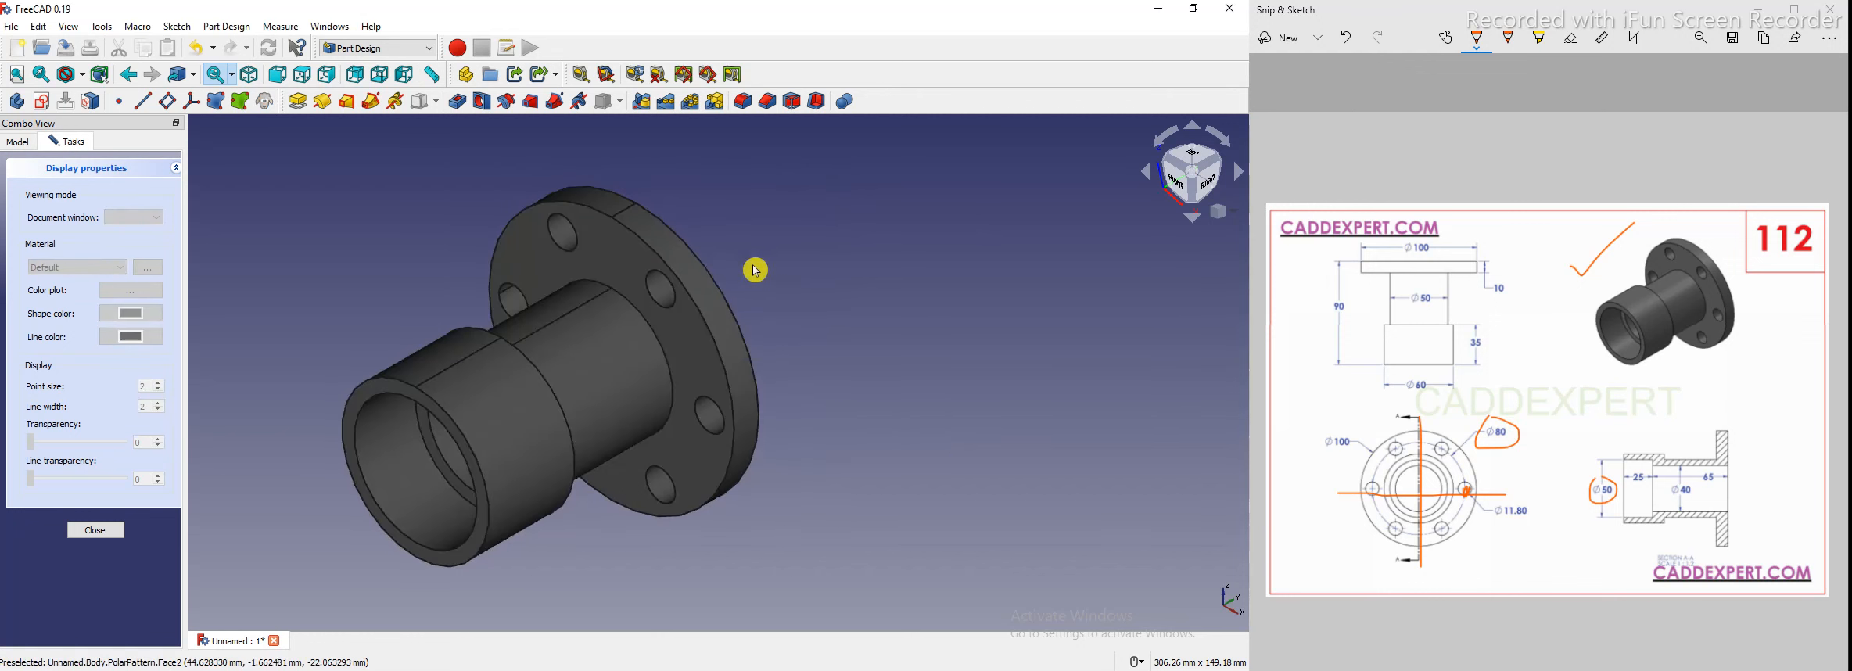
pyautogui.scroll(1, 919, 293)
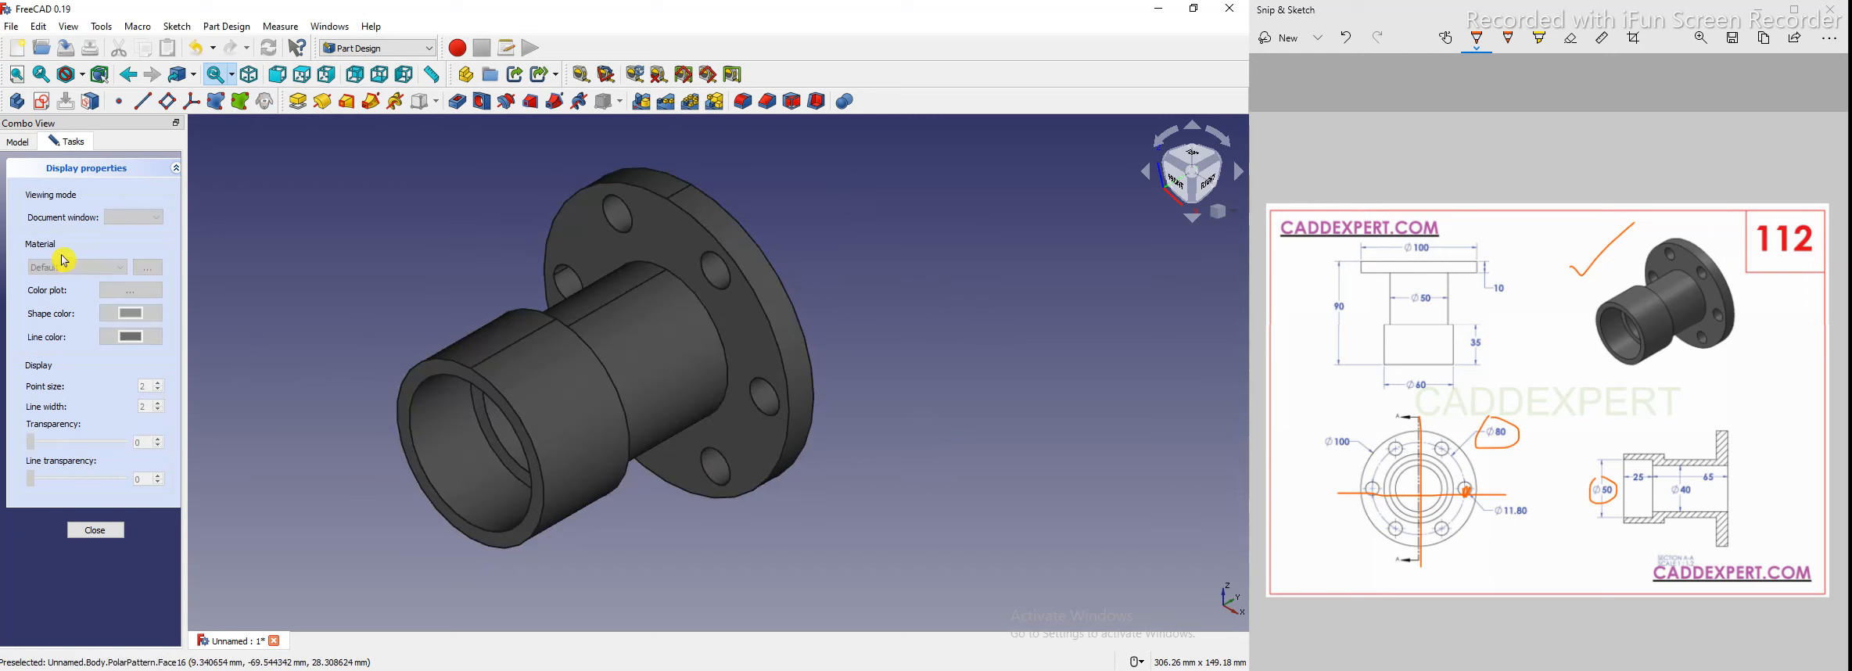
pyautogui.press('Escape')
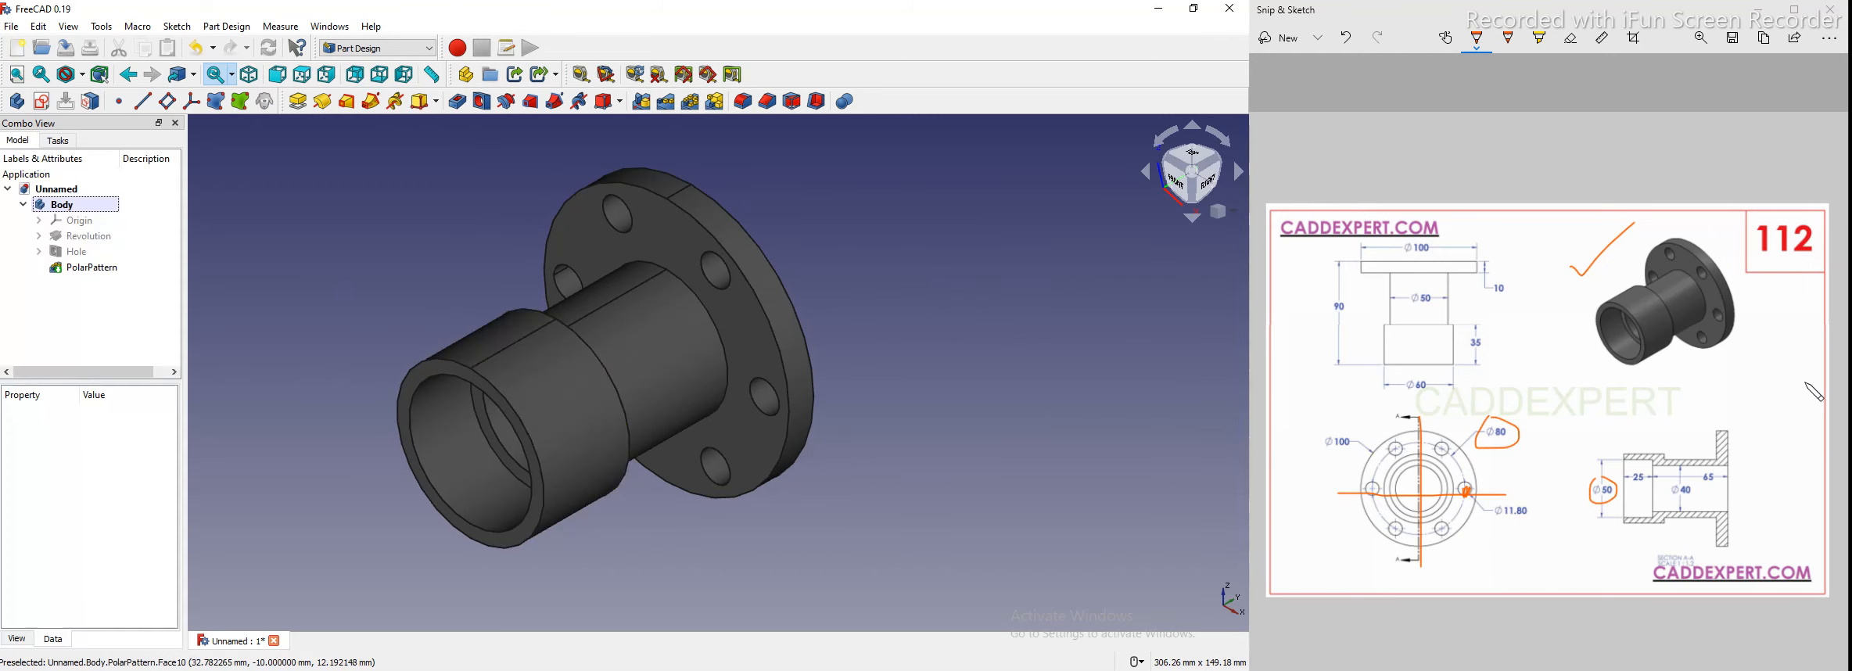